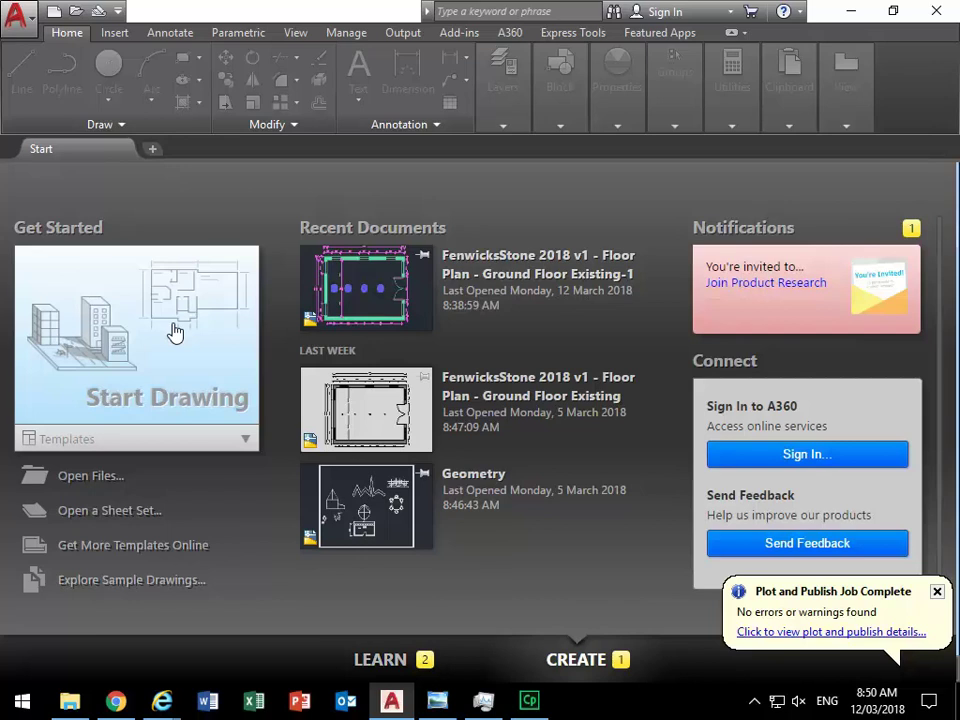
- Start a new drawing from the acadiso.dwt template
left_click(242, 439)
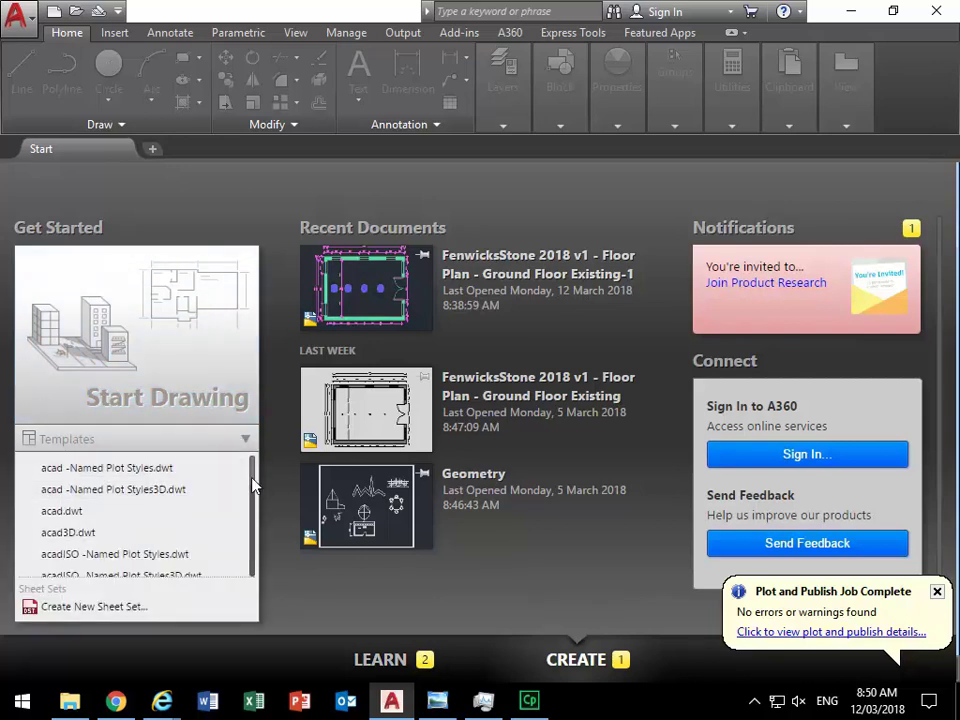
scroll(253, 489, "down", 1)
scroll(253, 497, "down", 1)
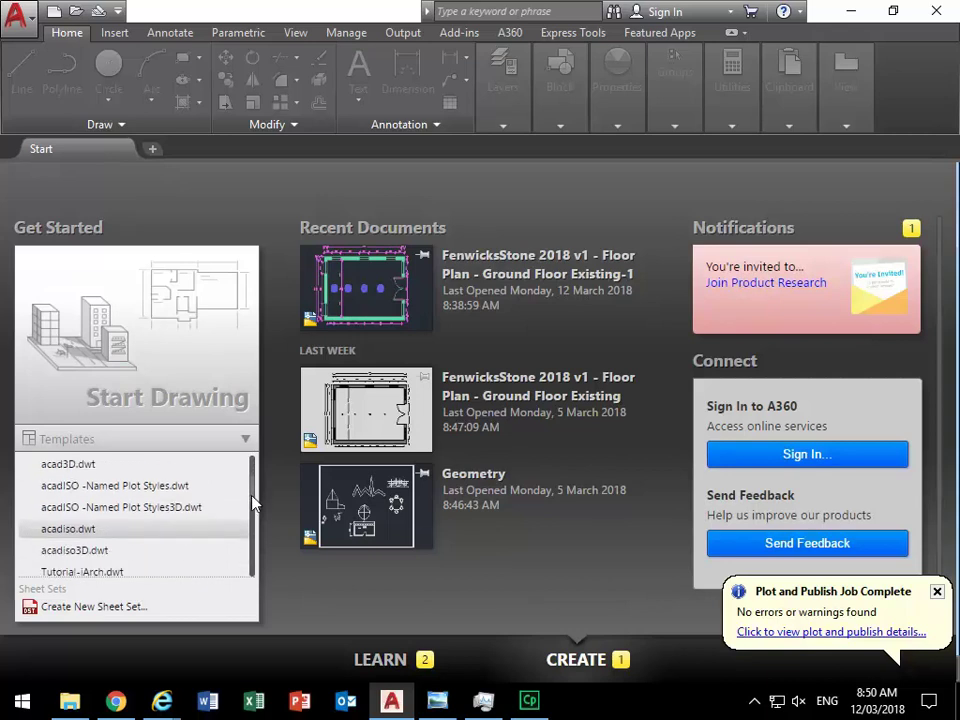
left_click(62, 538)
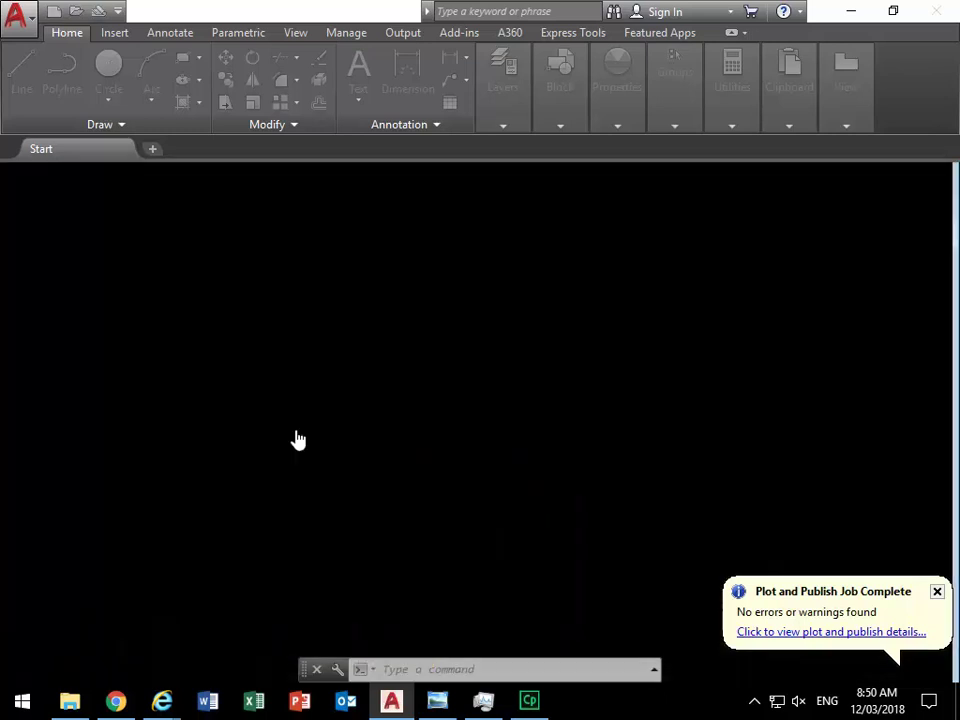
- Draw a rectangle 12420 wide by 7820 high, starting its lower-left corner just above and right of the origin
scroll(351, 377, "down", 3)
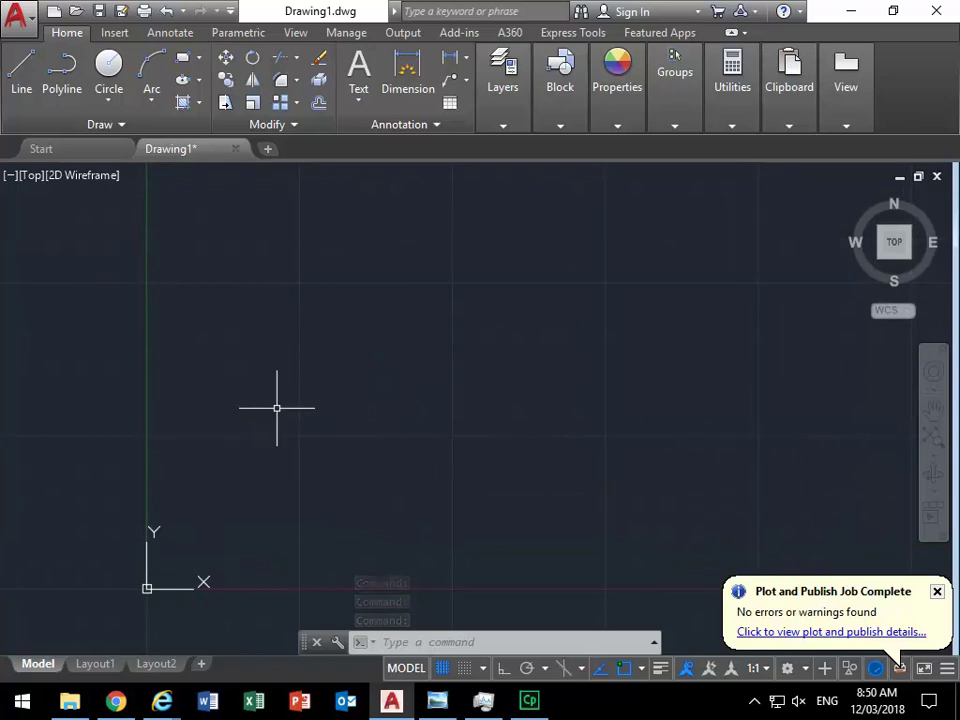
scroll(277, 408, "down", 2)
middle_click_drag(277, 408, 213, 462)
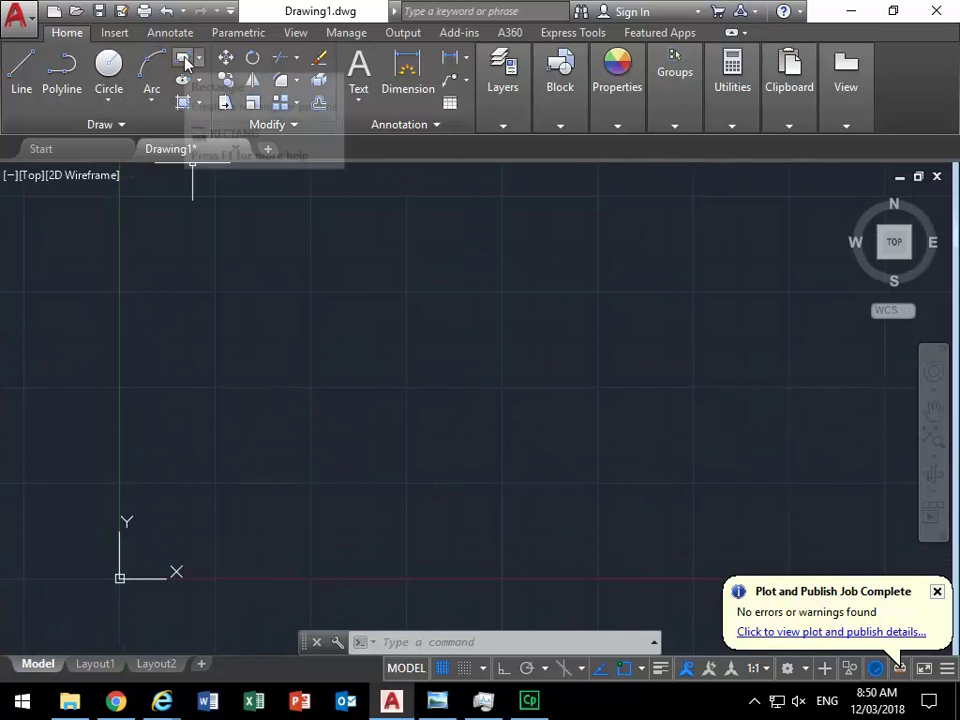
left_click(184, 60)
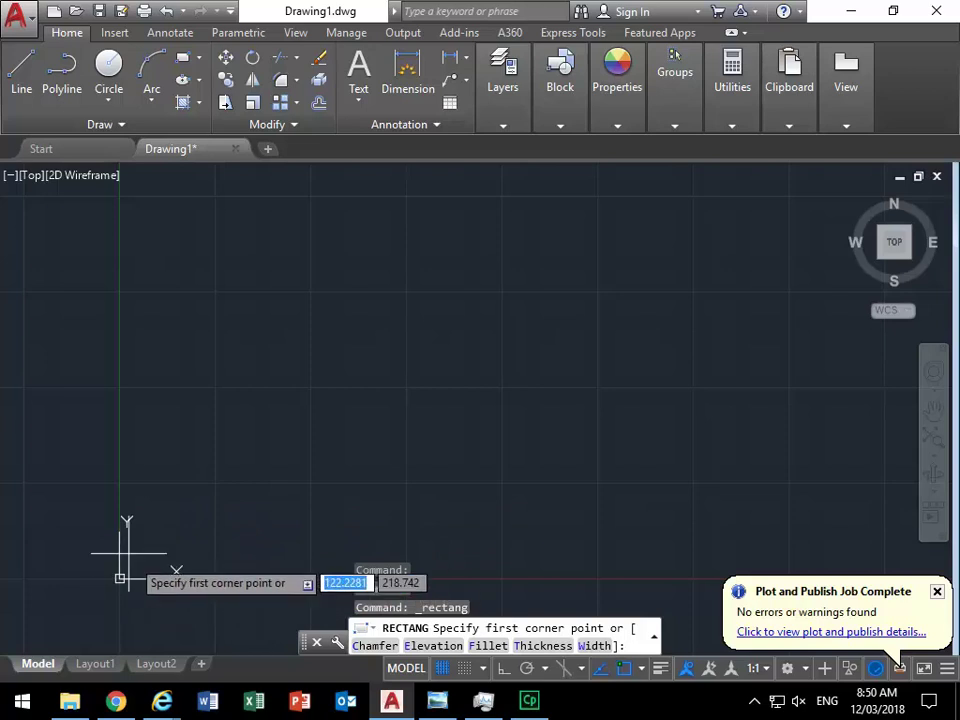
left_click(194, 498)
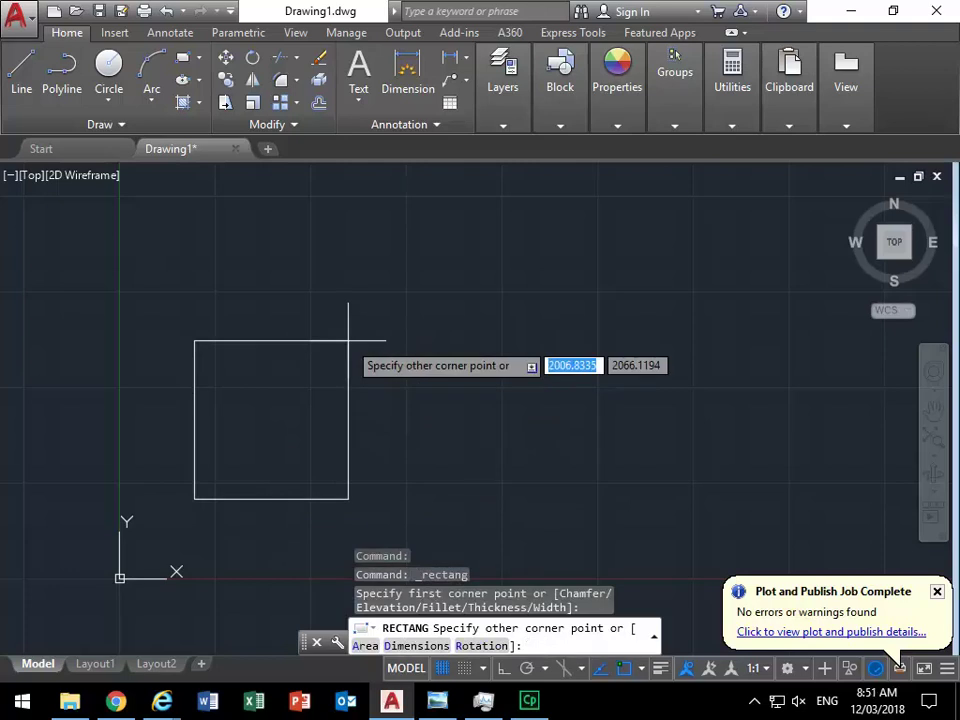
type("12")
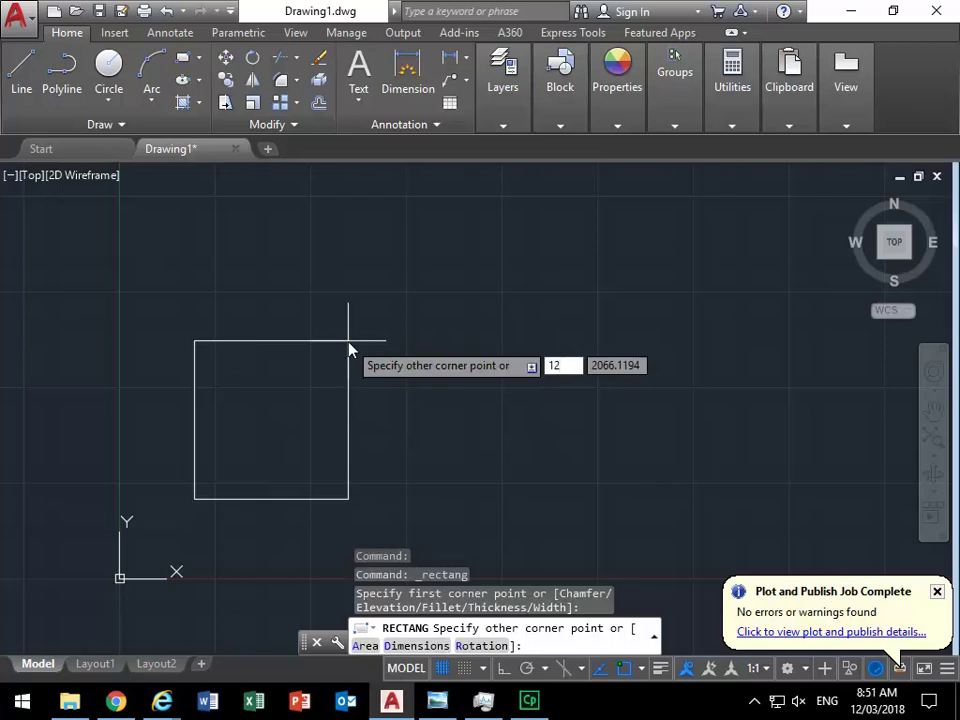
type("420")
key("Tab")
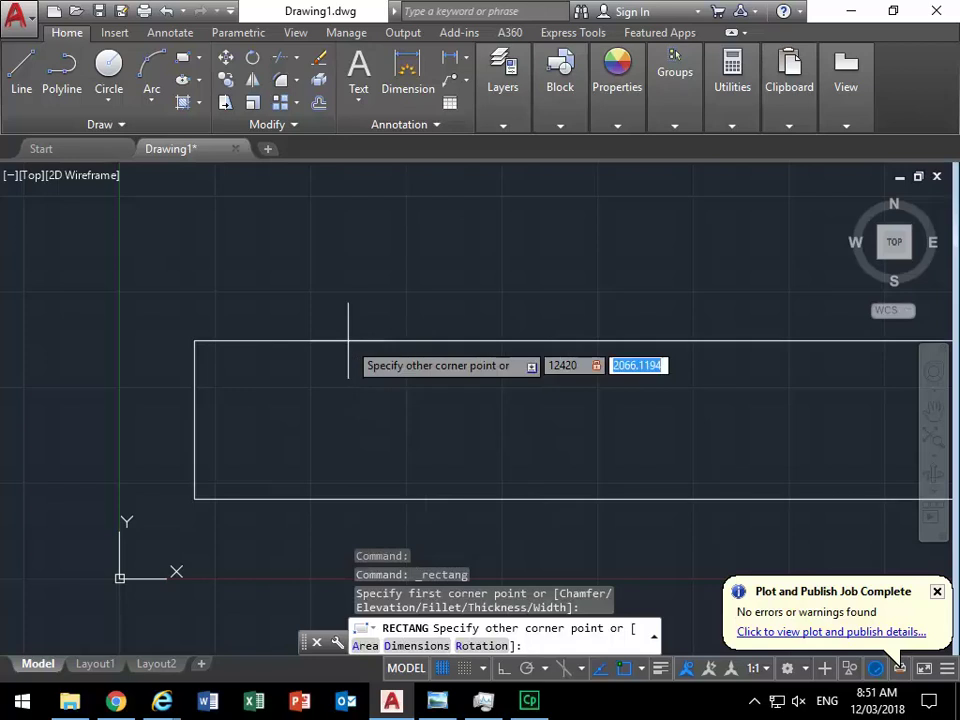
type("7820")
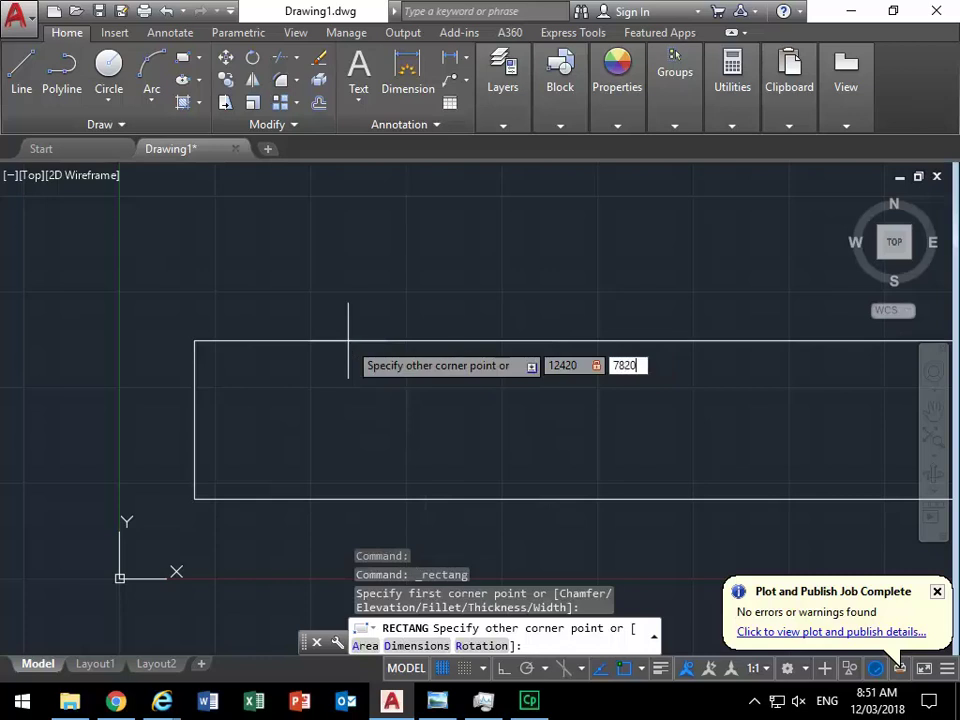
key("Return")
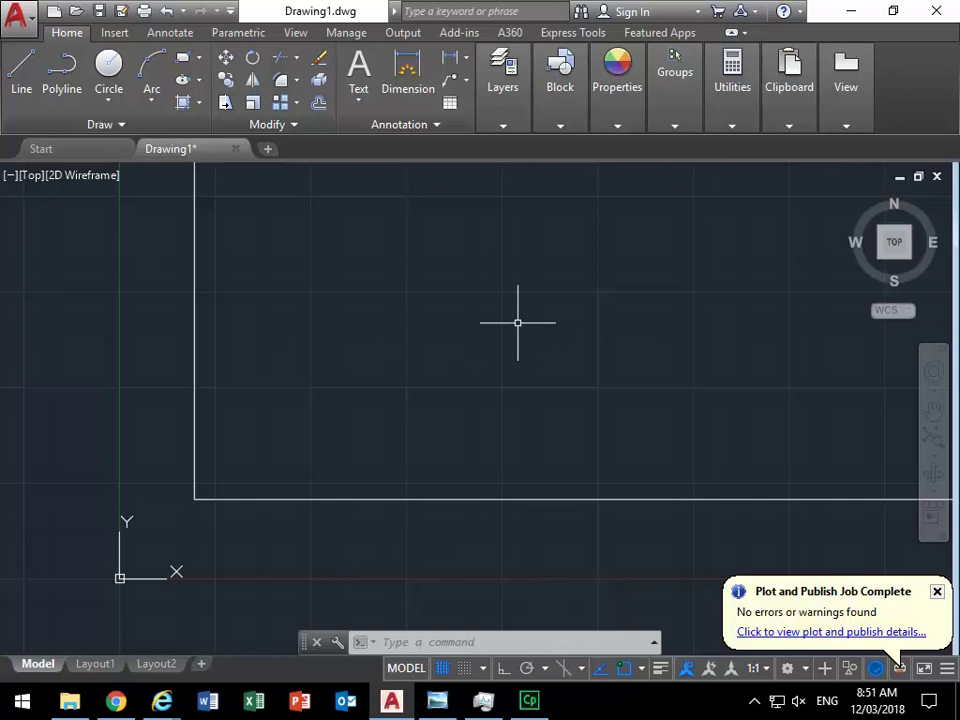
- Zoom to the drawing extents and frame the whole rectangle with some space around it
right_click(321, 268)
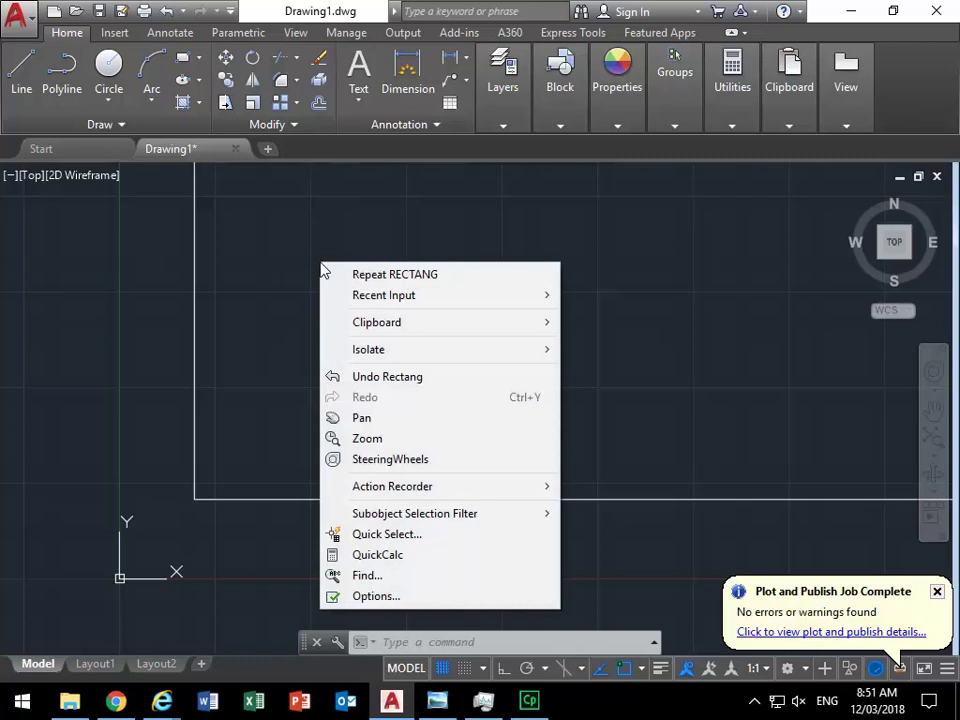
left_click(382, 438)
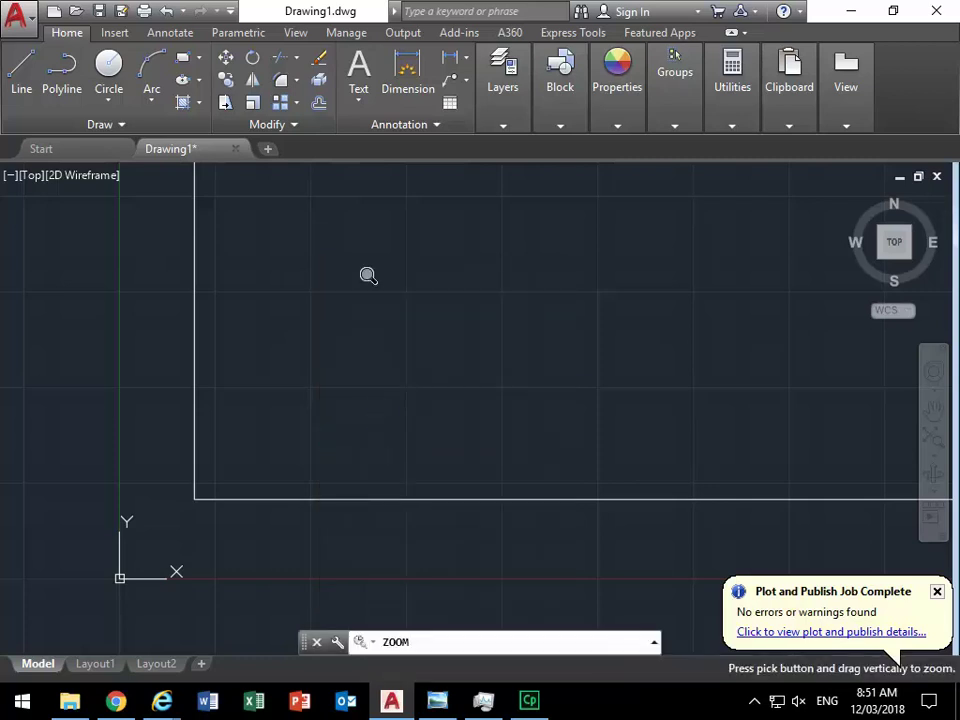
right_click(372, 279)
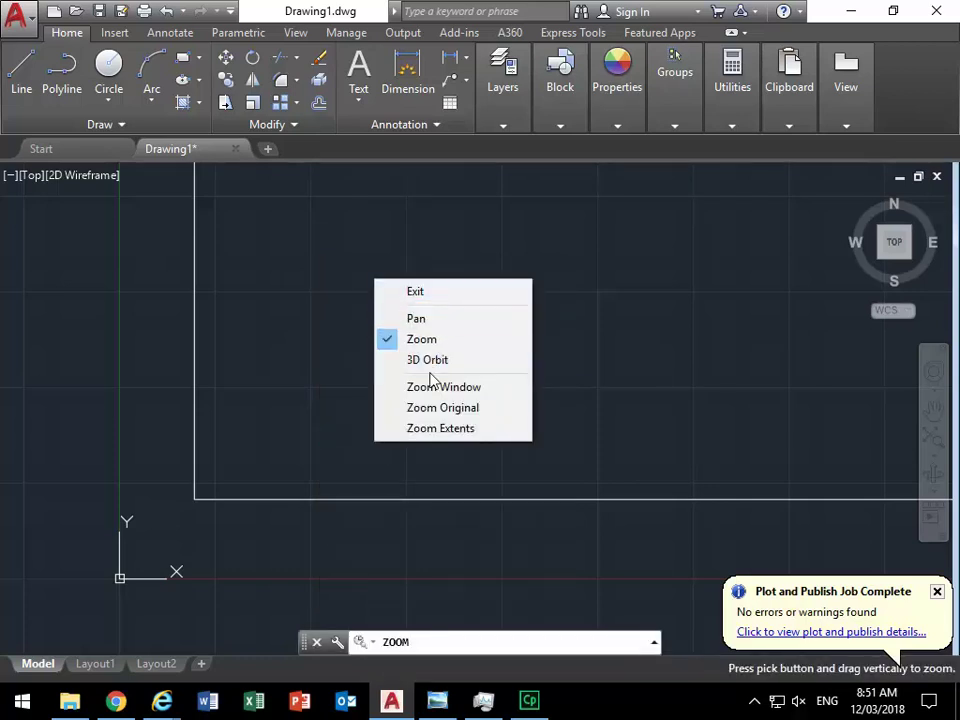
left_click(440, 428)
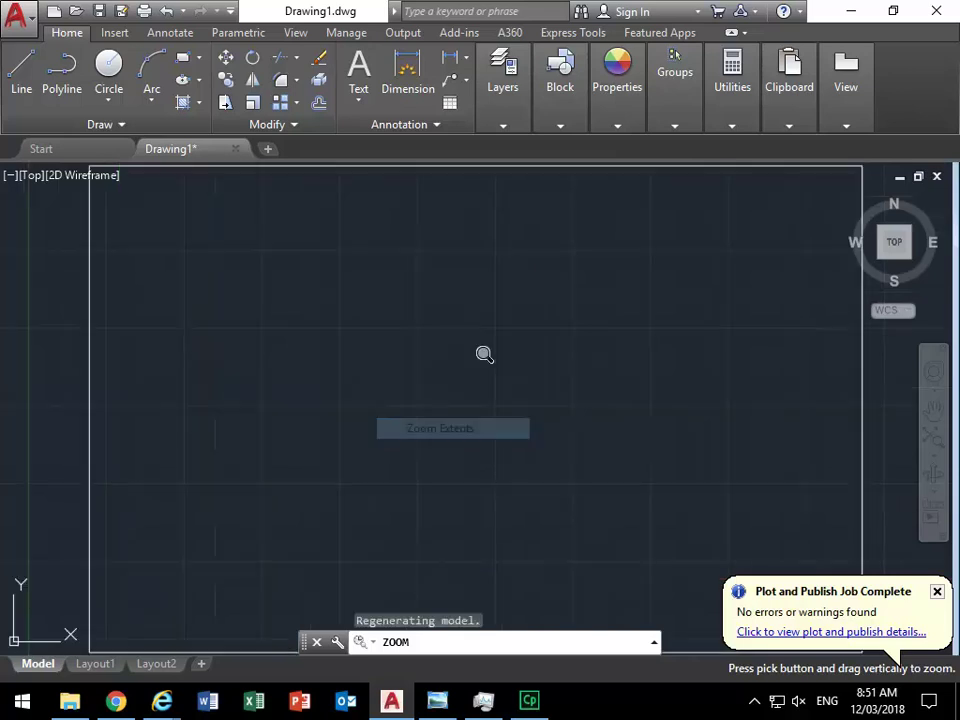
right_click(365, 304)
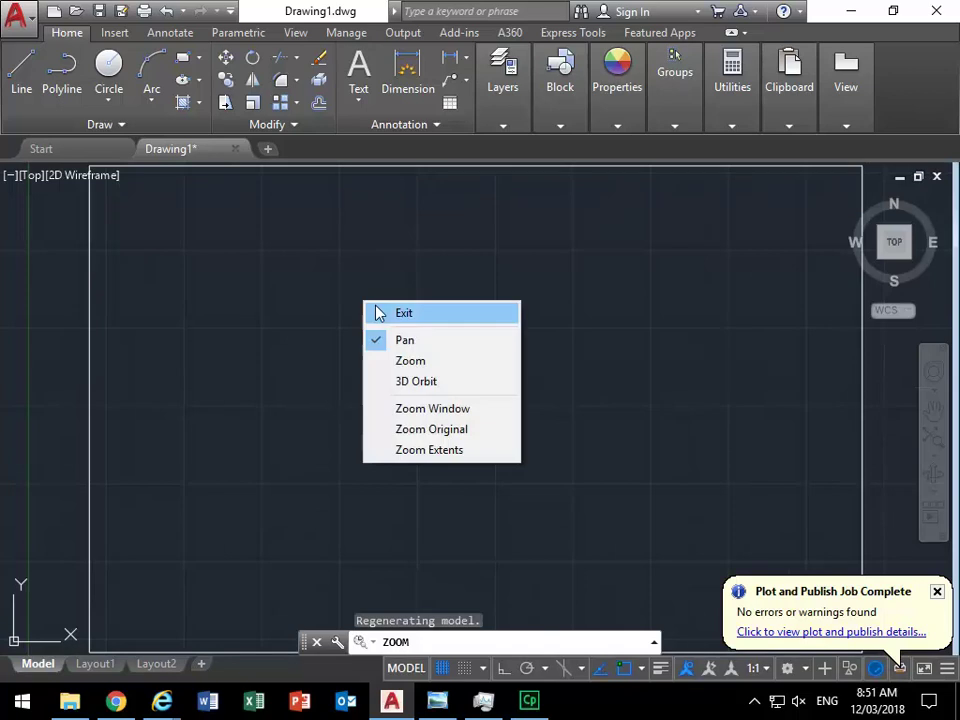
left_click(409, 319)
scroll(407, 315, "down", 2)
middle_click_drag(407, 315, 381, 334)
scroll(389, 332, "up", 2)
scroll(388, 332, "down", 2)
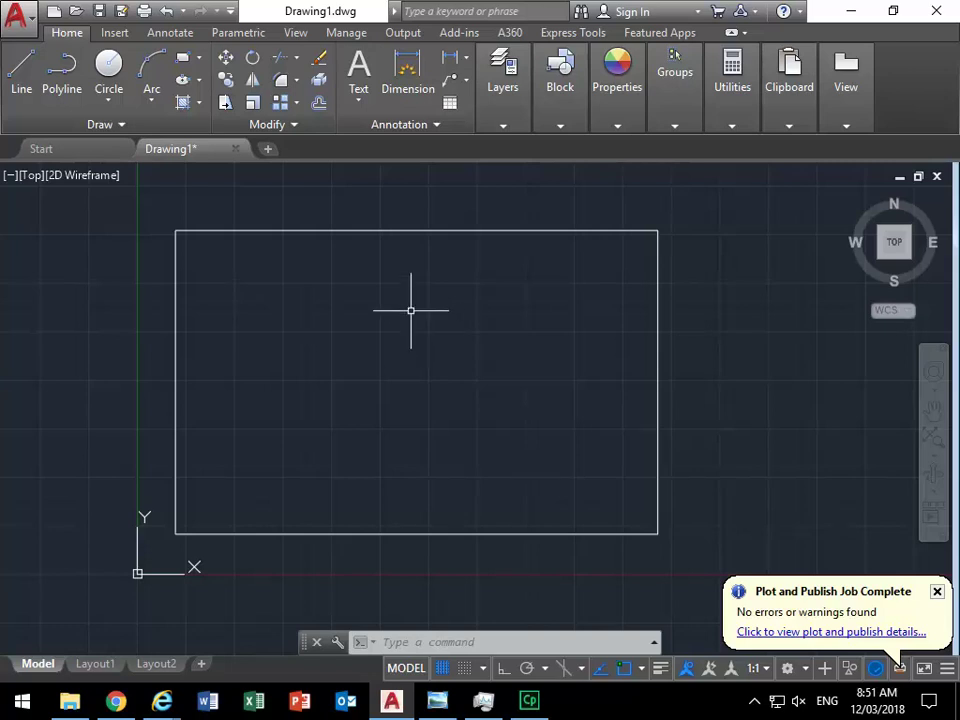
- Offset the rectangle 460 to the inside to form the wall thickness
left_click(319, 103)
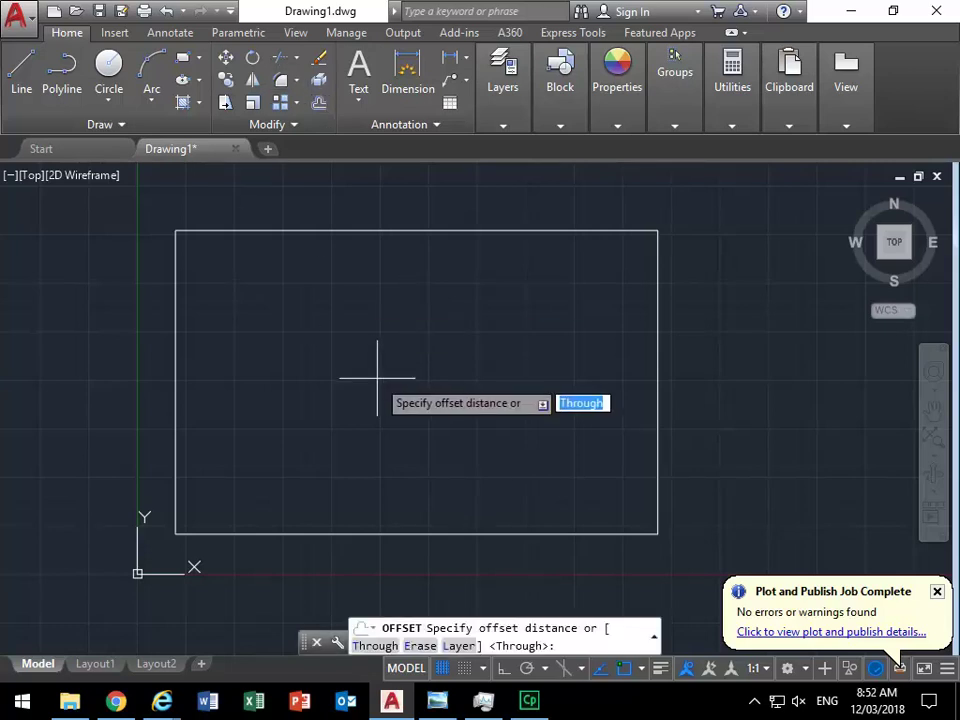
type("460")
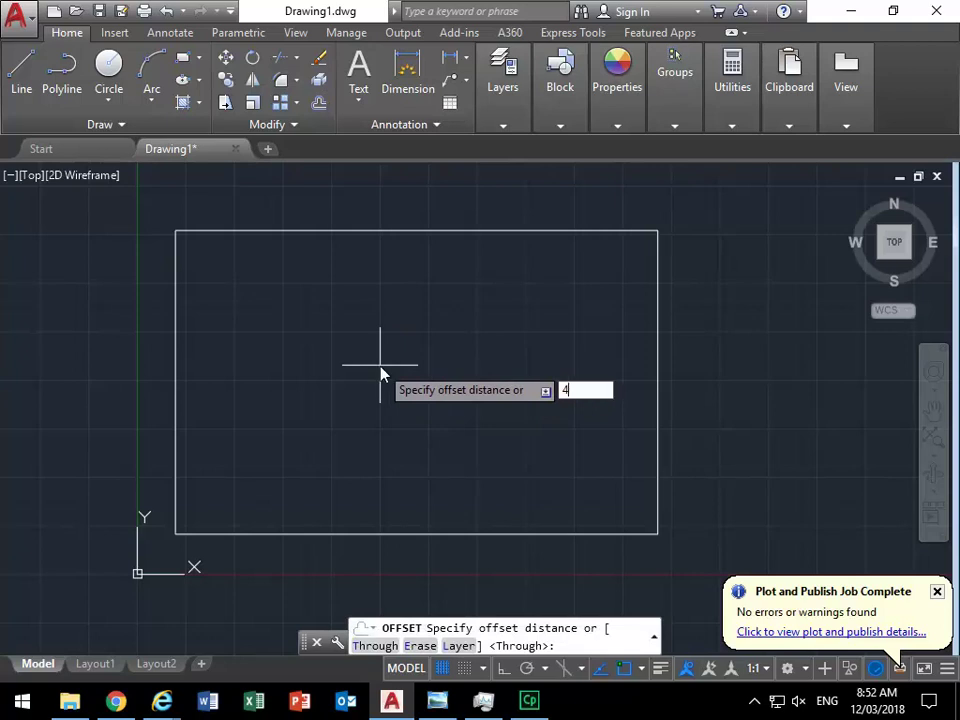
key("Return")
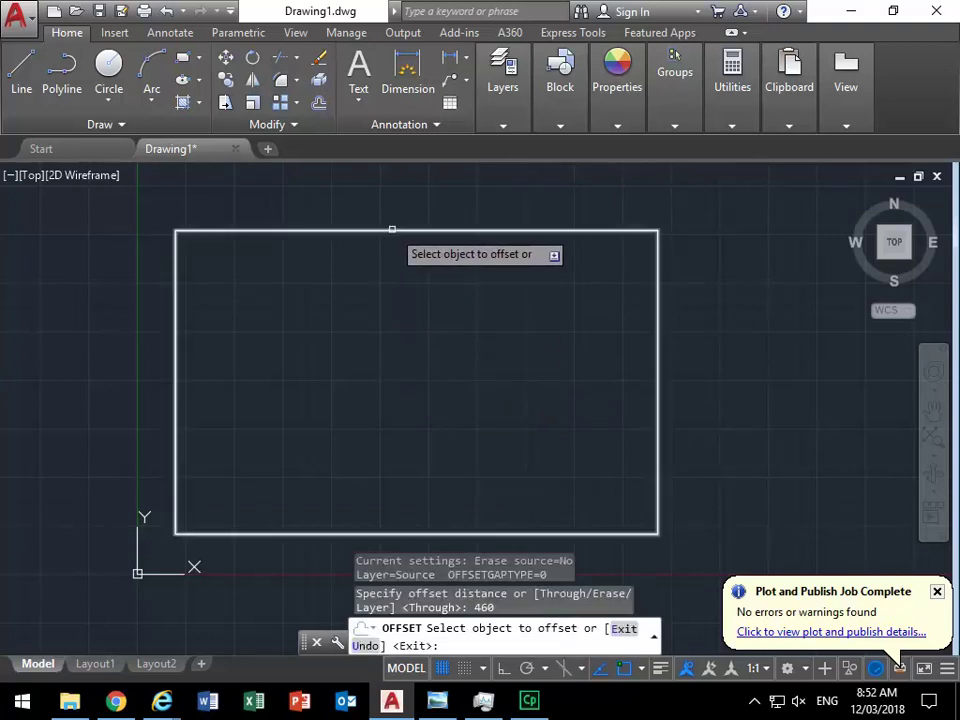
left_click(390, 230)
left_click(392, 308)
right_click(405, 320)
left_click(433, 334)
- Create a new layer named A-WALL-EXIST in the layer properties
left_click(502, 127)
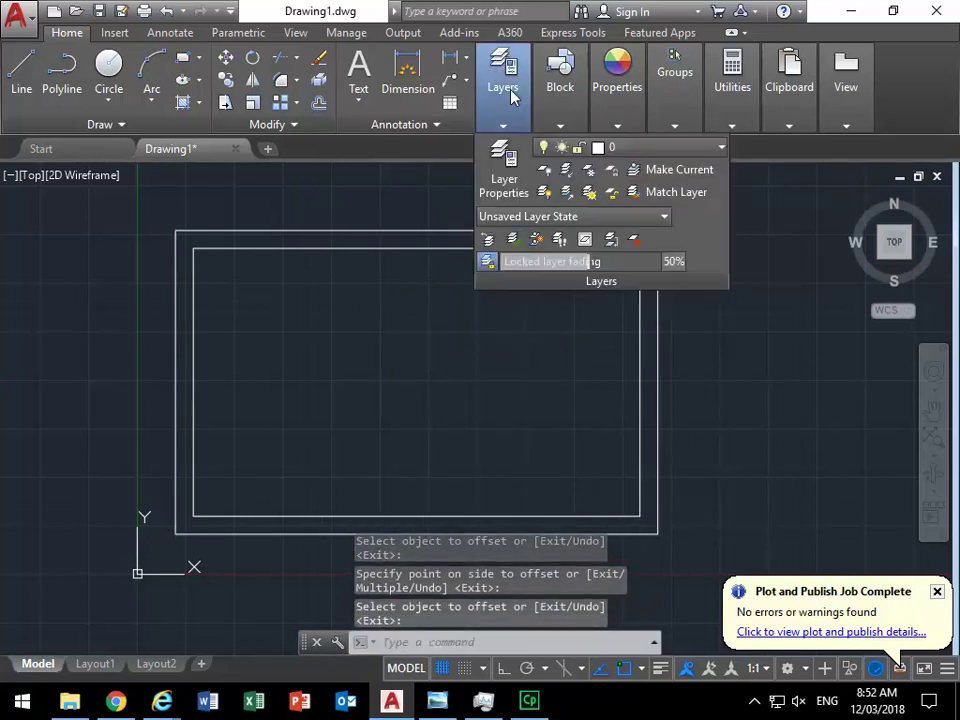
left_click(503, 178)
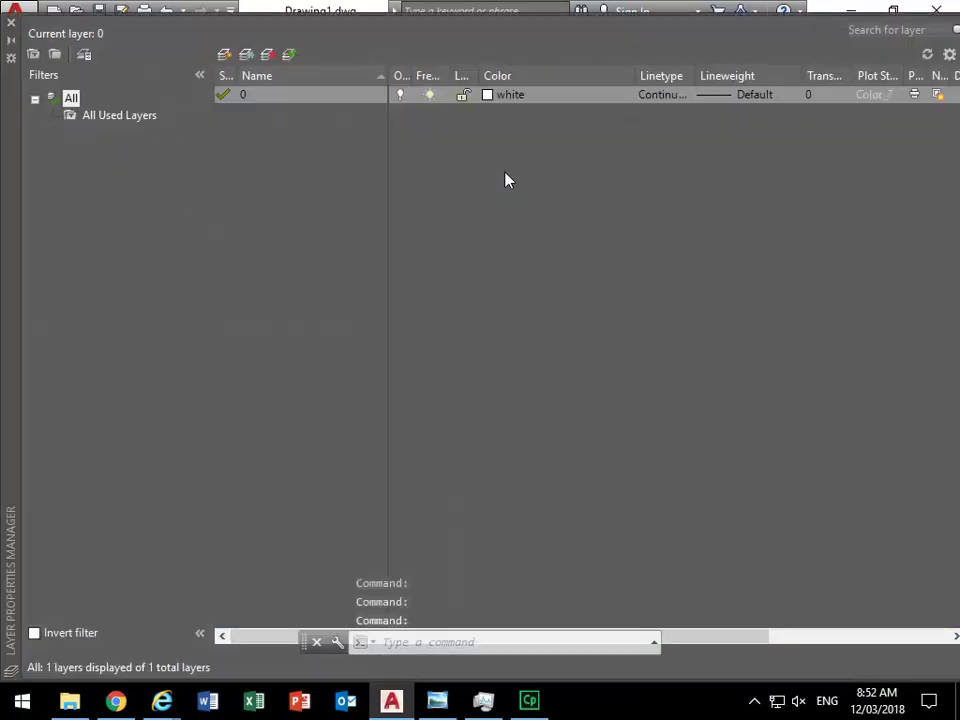
left_click(224, 55)
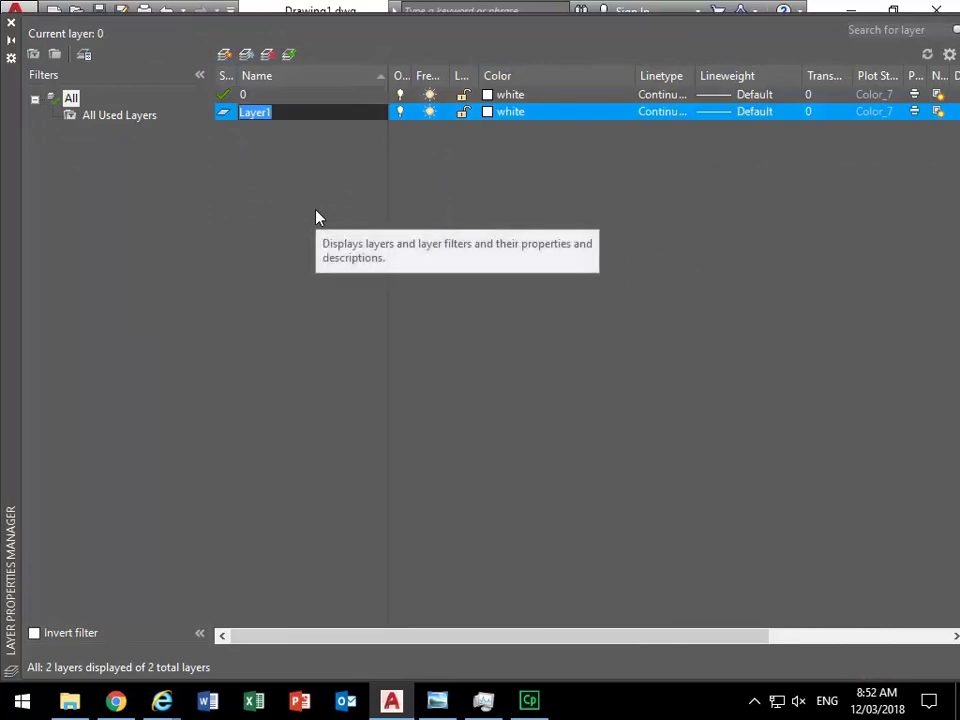
type("A-WALL-EXIST")
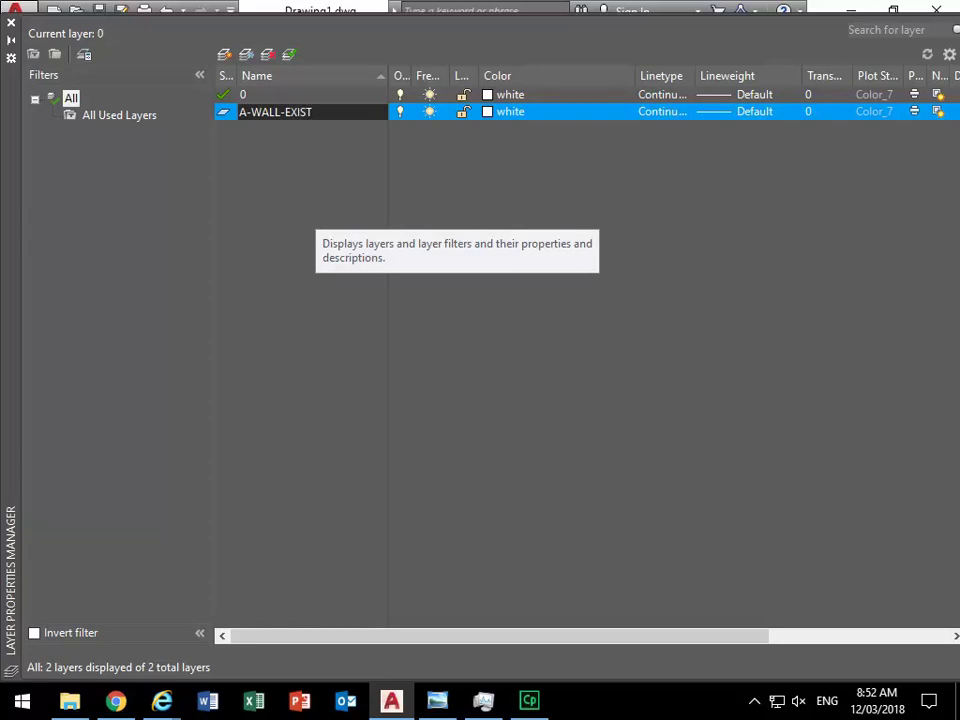
key("F2")
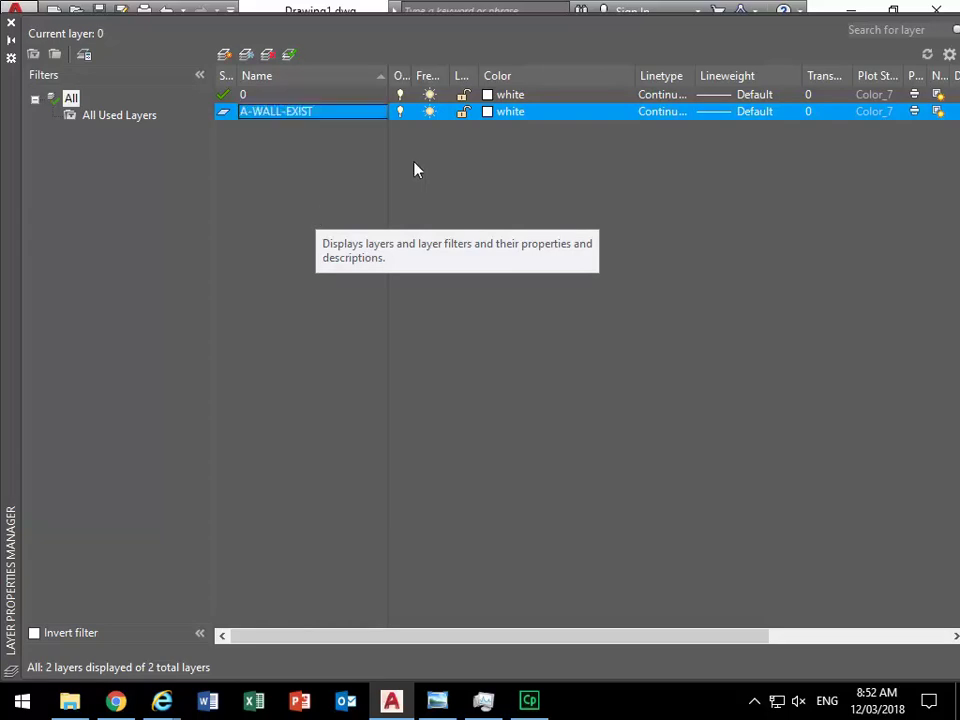
- Set the A-WALL-EXIST layer's color to index color 160
left_click(488, 117)
left_click_drag(761, 268, 467, 134)
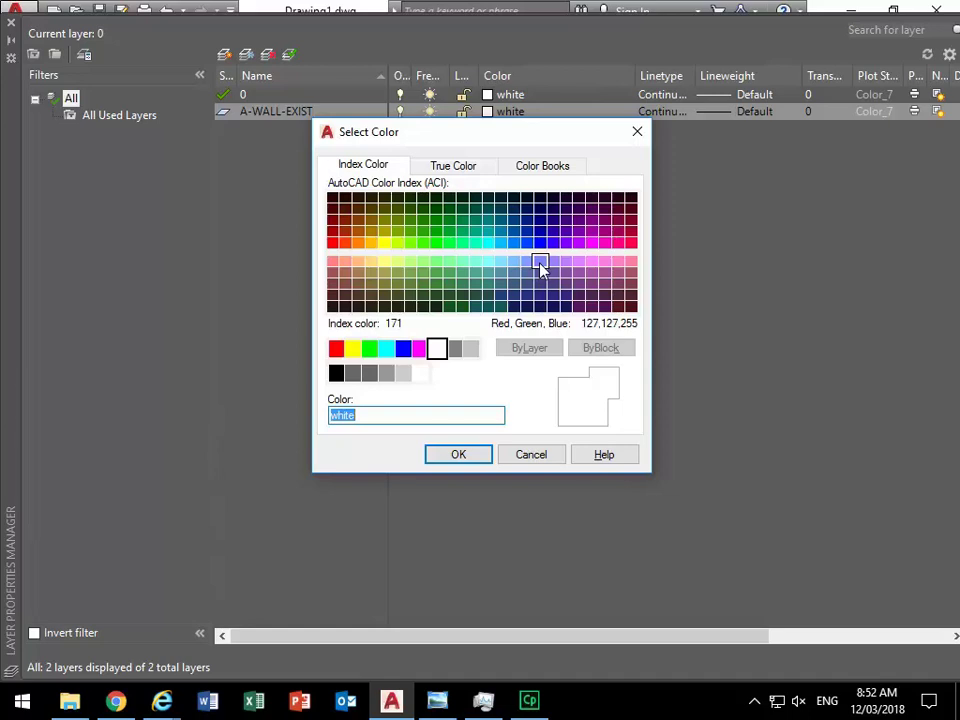
left_click(540, 263)
left_click(527, 263)
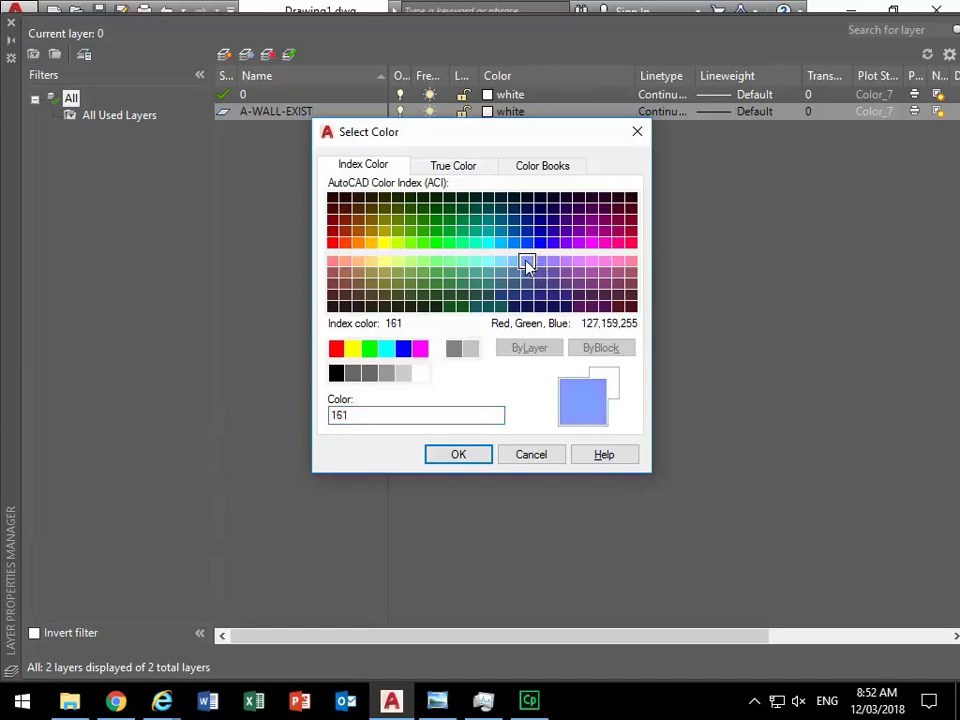
left_click(516, 244)
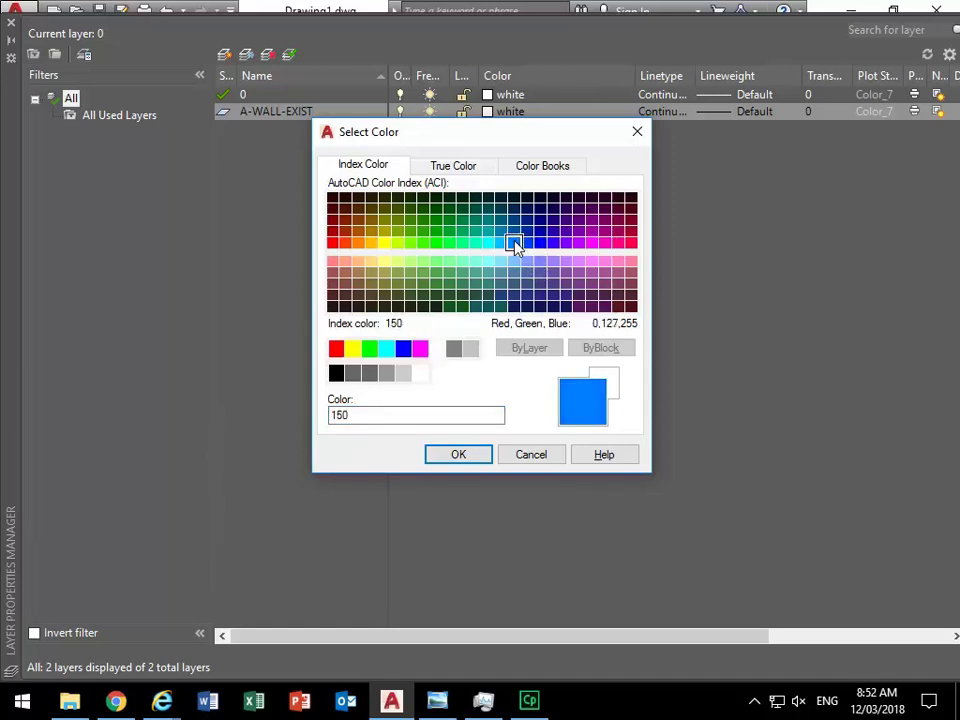
left_click(528, 244)
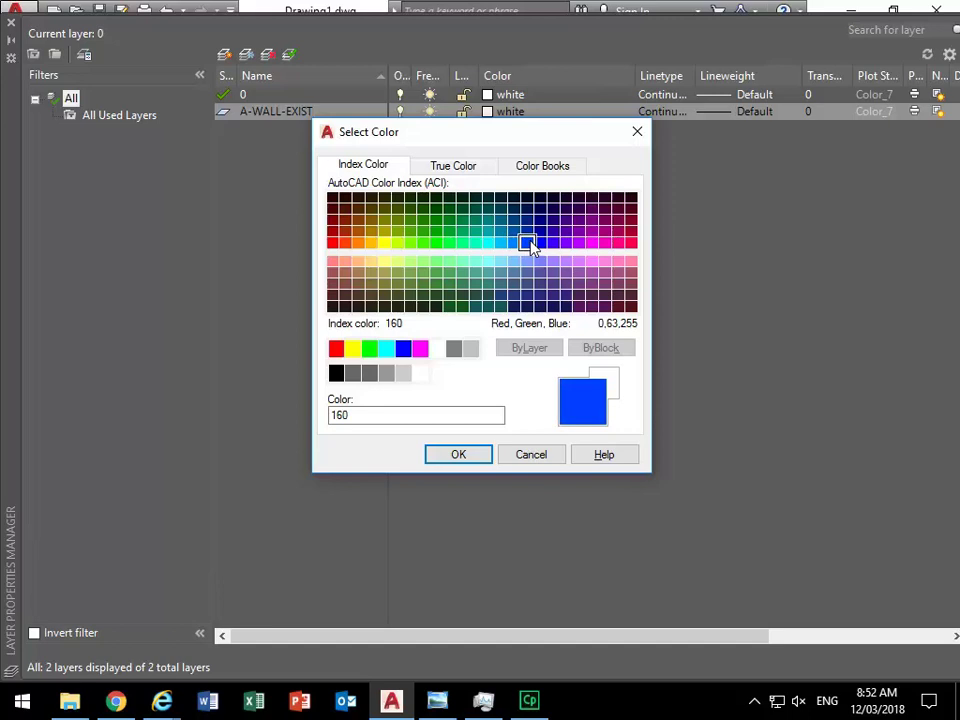
left_click(465, 455)
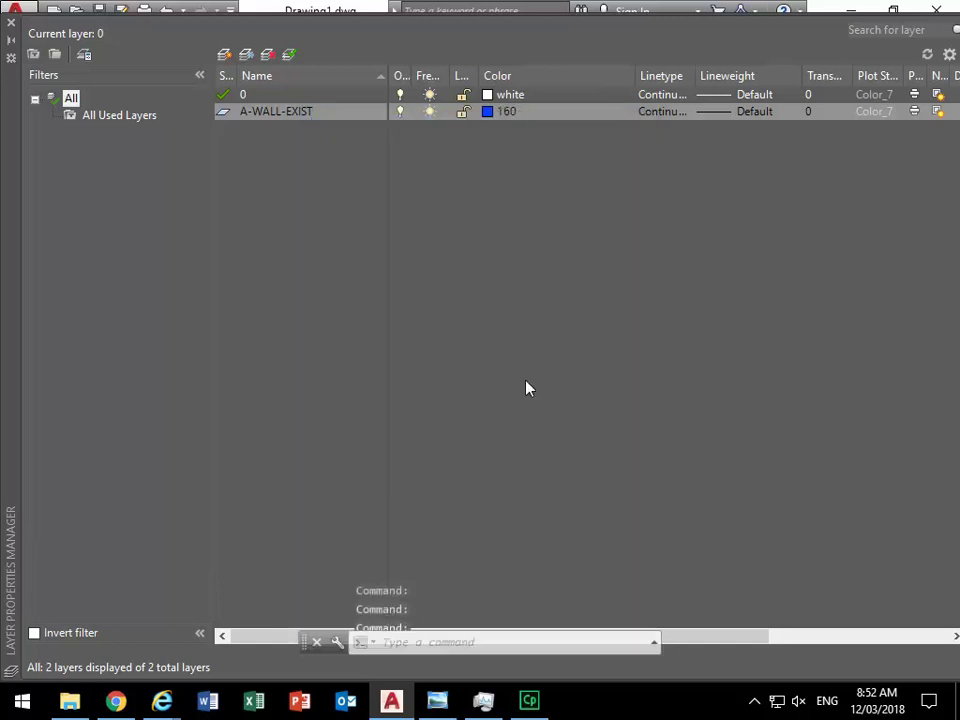
- Set the A-WALL-EXIST layer's lineweight to 0.25 mm
left_click(721, 115)
left_click_drag(630, 338, 269, 137)
left_click(241, 293)
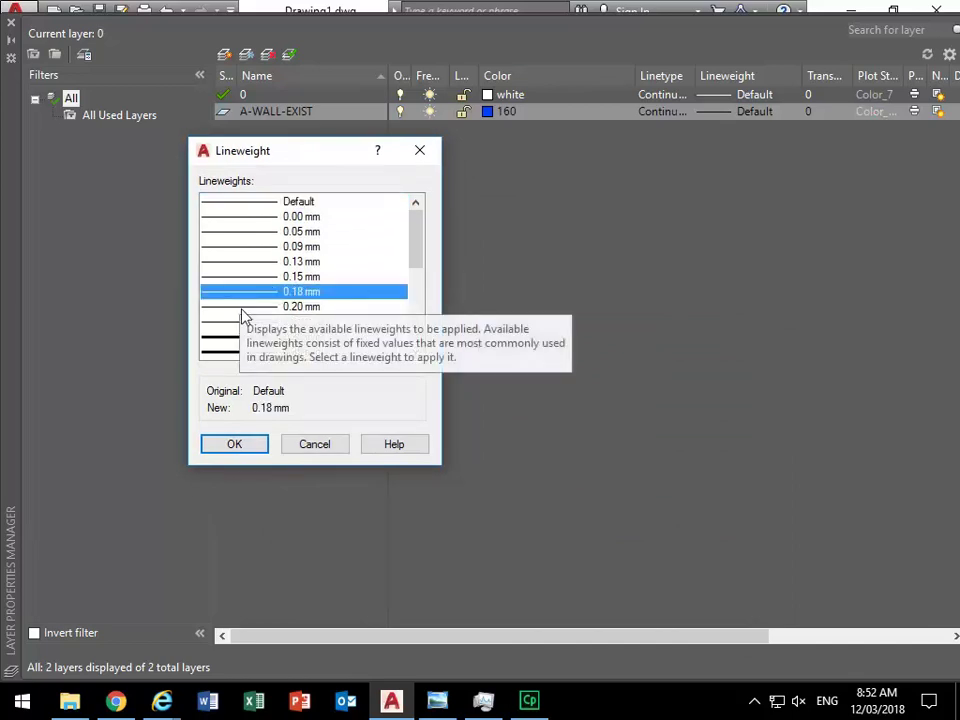
scroll(414, 261, "down", 2)
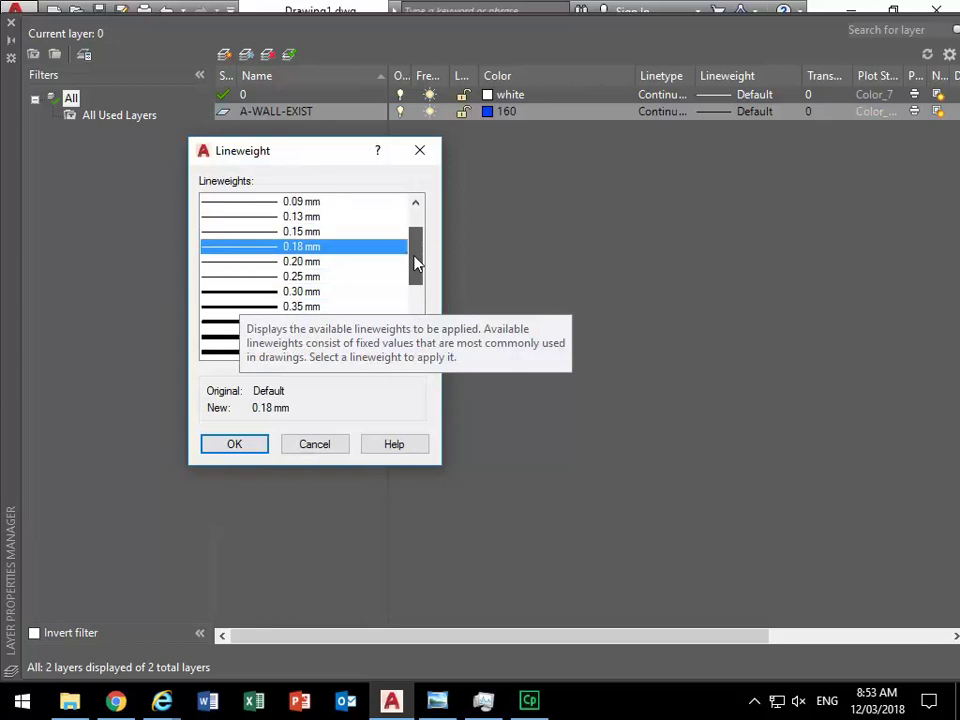
left_click(243, 263)
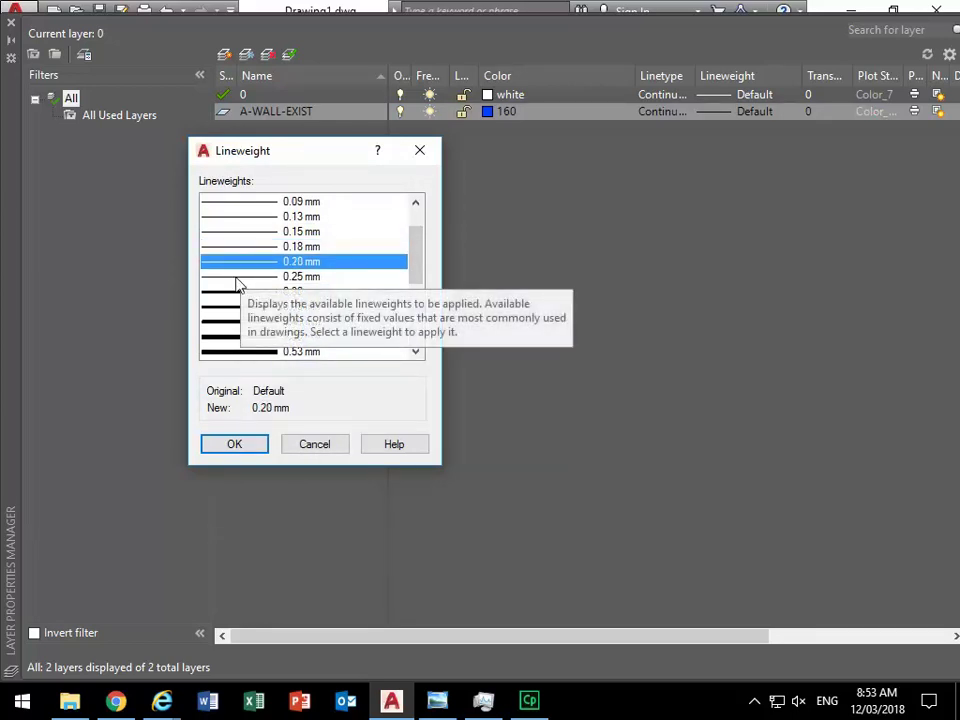
left_click(240, 276)
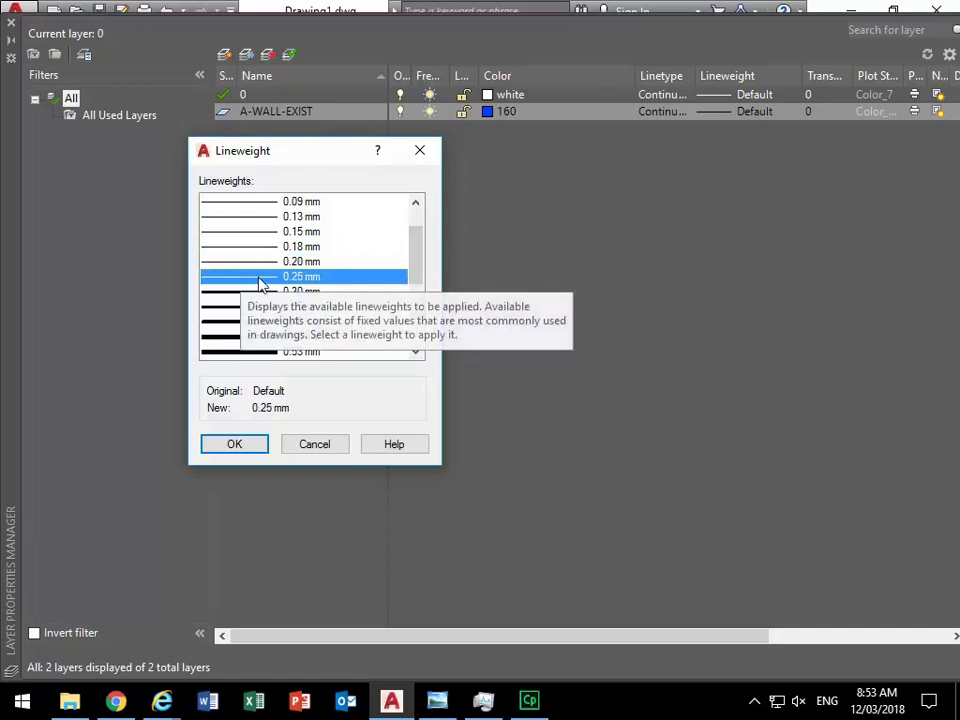
left_click(235, 446)
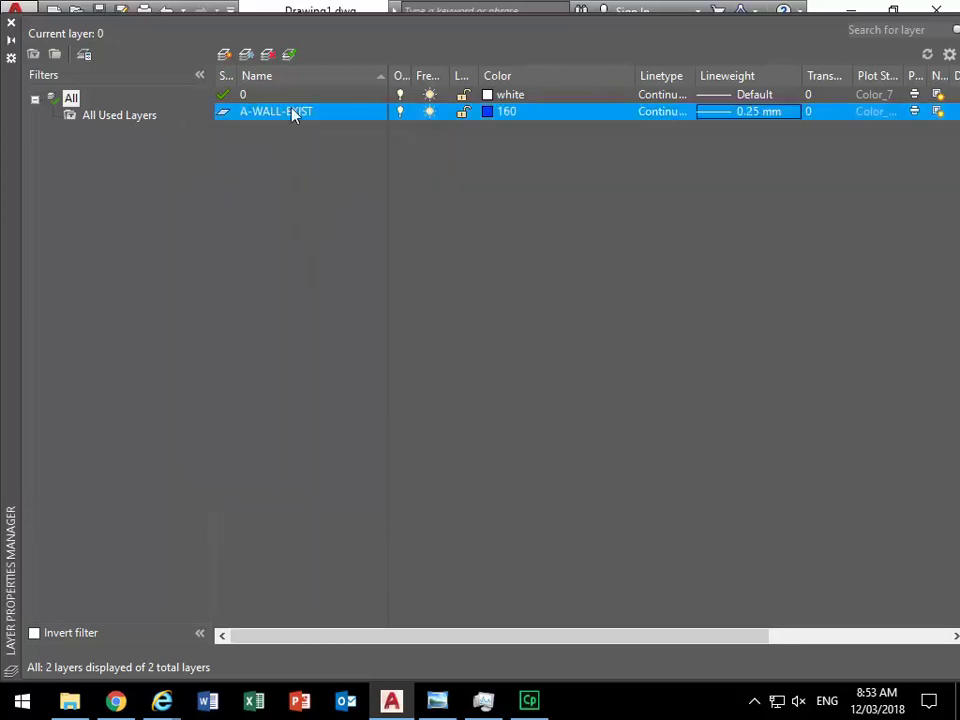
- Make A-WALL-EXIST the current layer and move both wall rectangles onto it
left_click(290, 56)
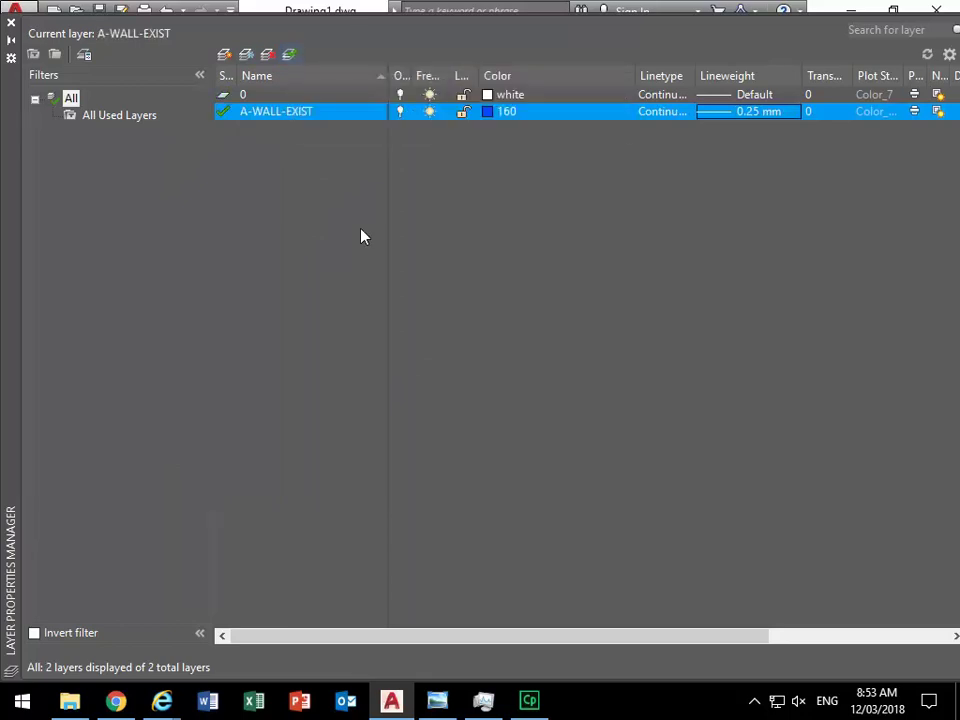
left_click(12, 28)
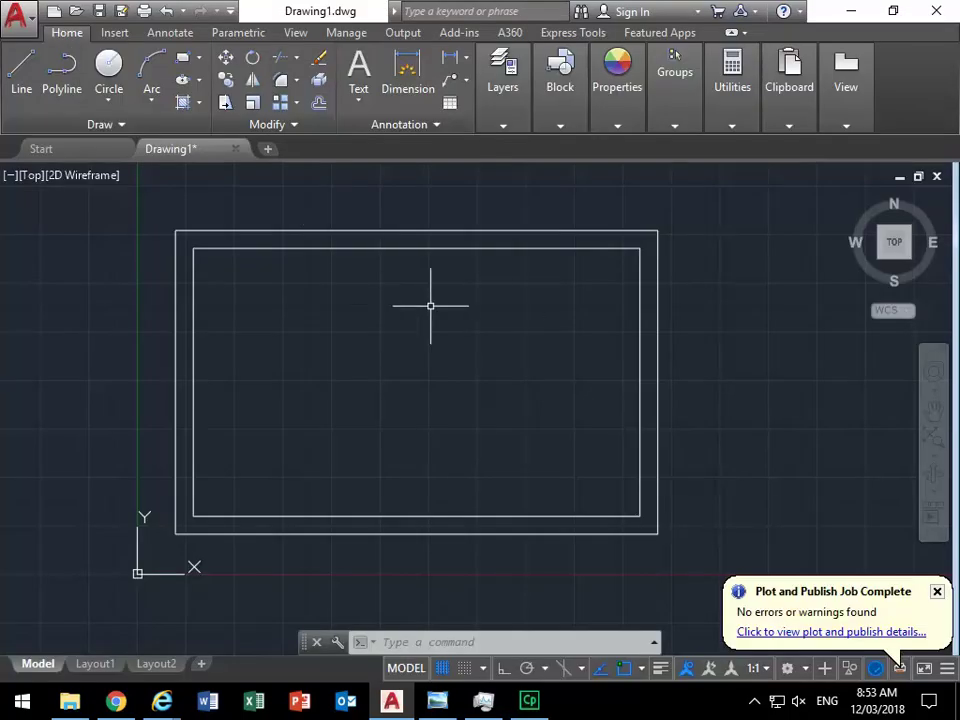
left_click(129, 204)
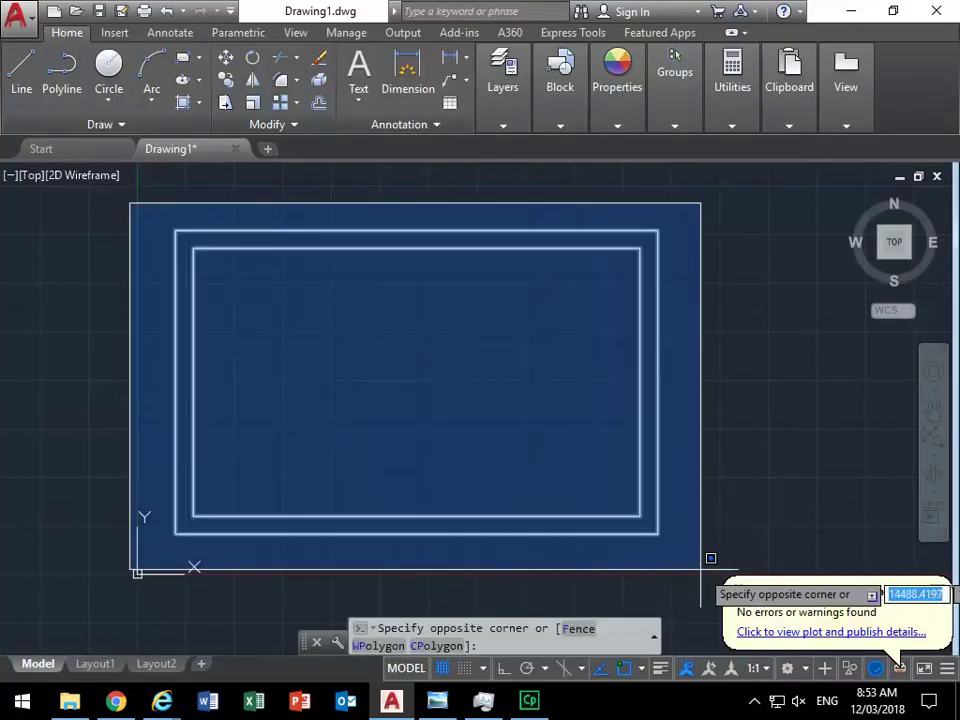
left_click(700, 569)
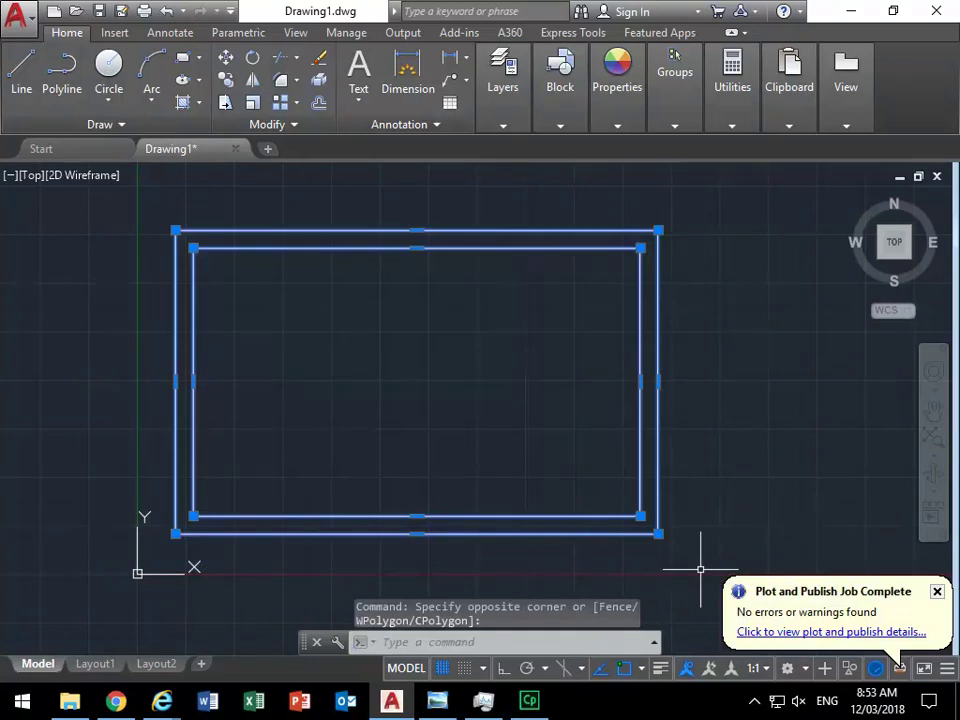
left_click(499, 88)
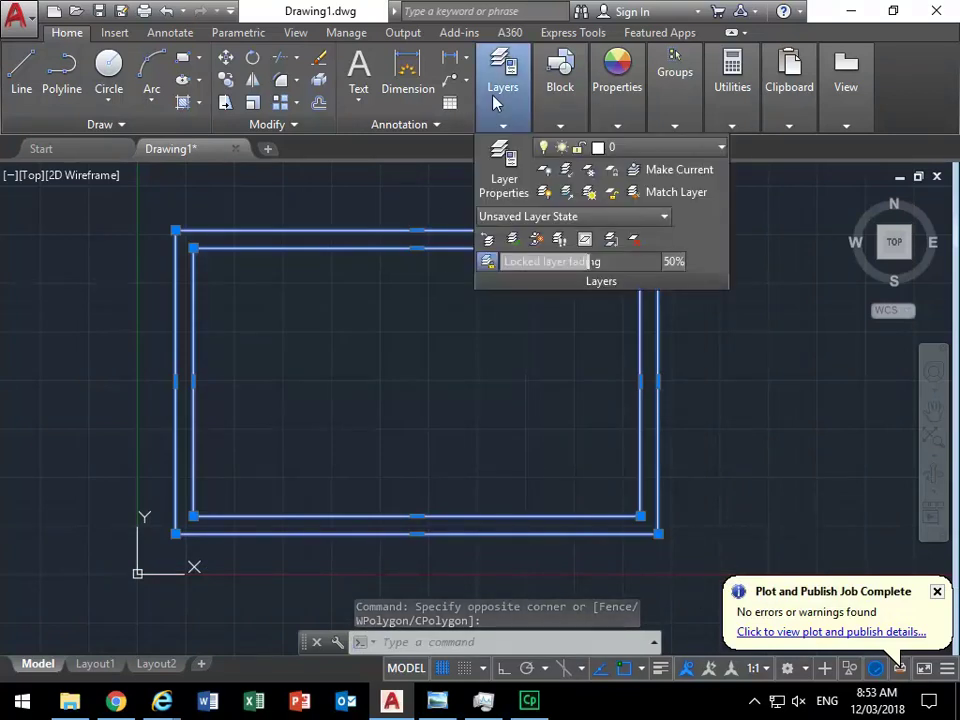
left_click(714, 149)
left_click(645, 193)
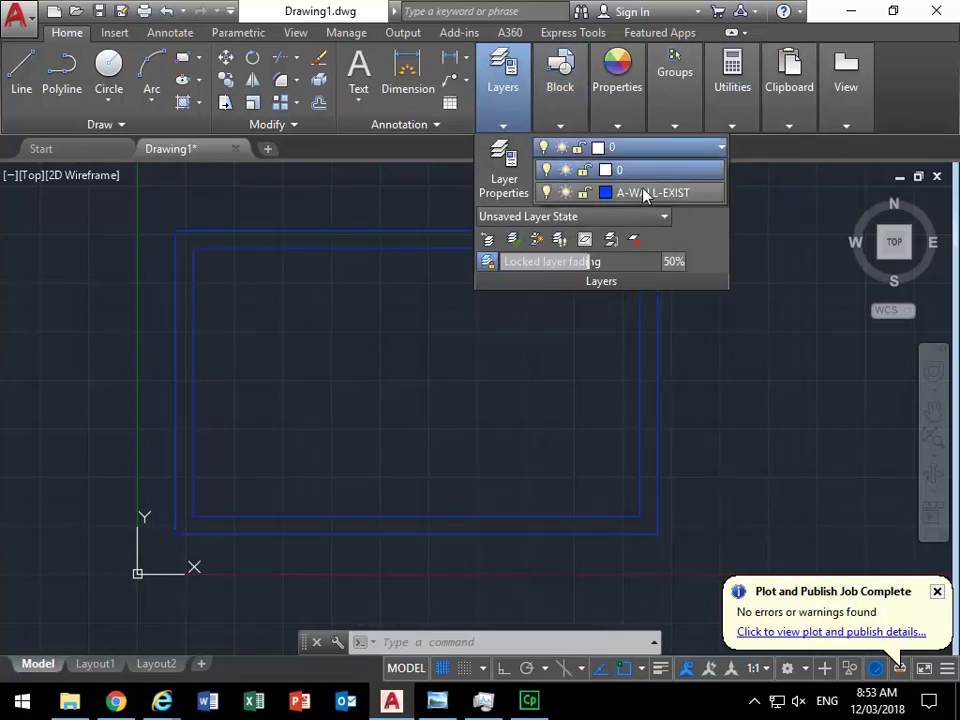
left_click(645, 193)
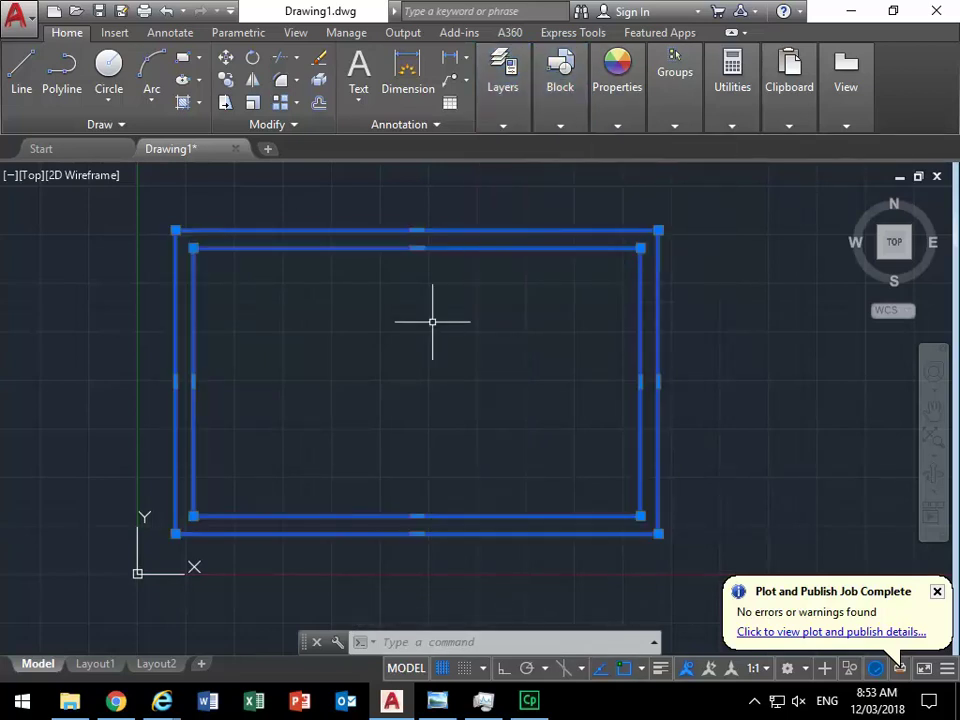
left_click(503, 125)
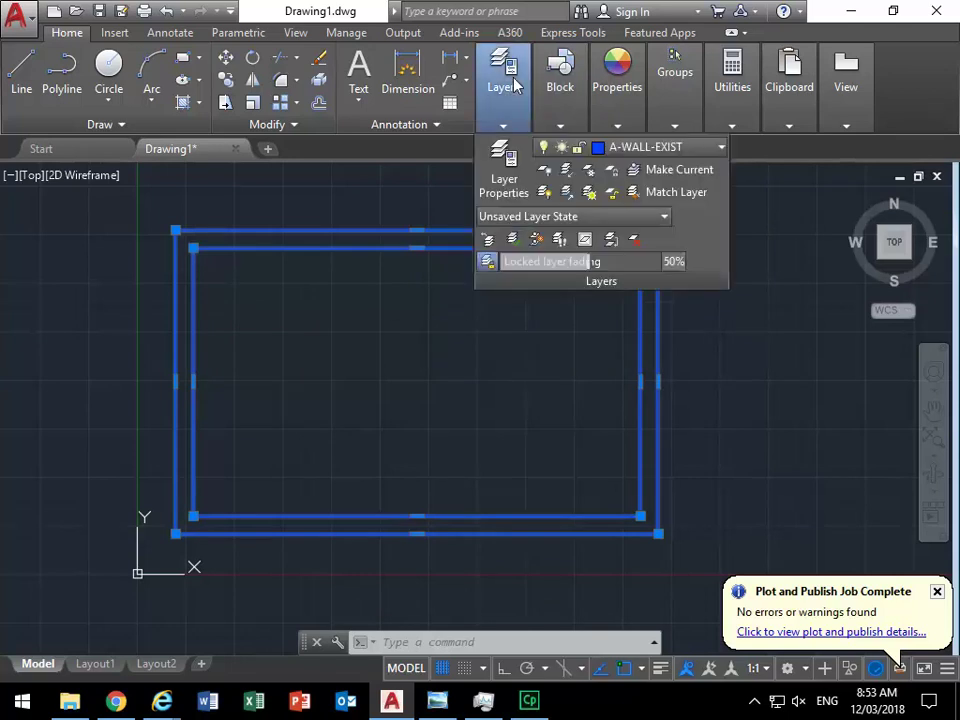
key("Escape")
key("Escape")
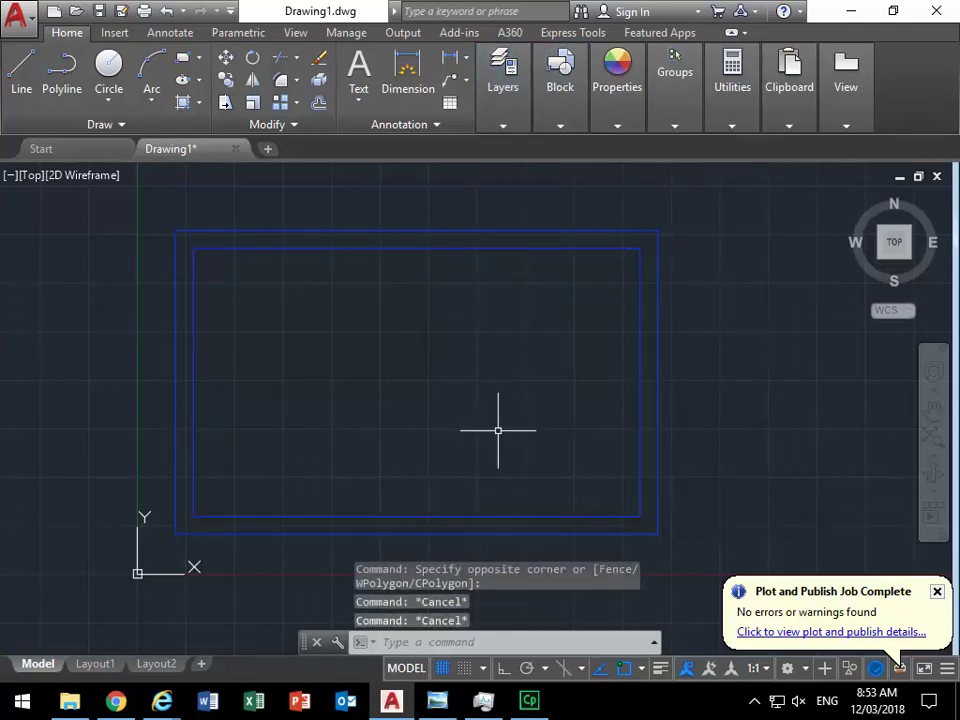
- Explode the inner rectangle and offset its left edge 1000 towards the inside of the building
left_click(193, 306)
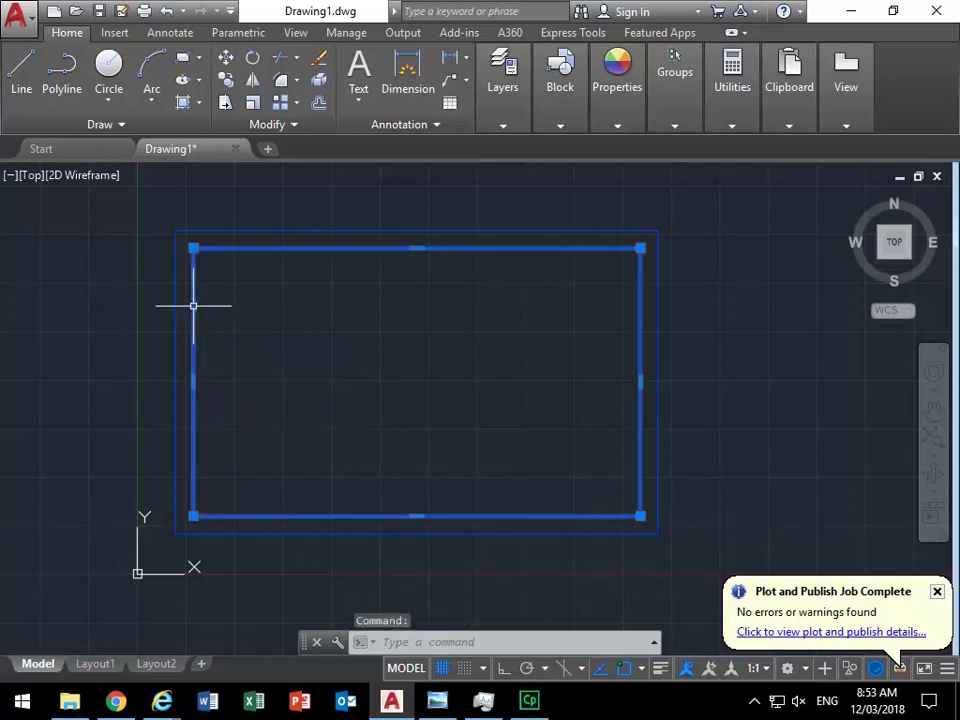
left_click(320, 81)
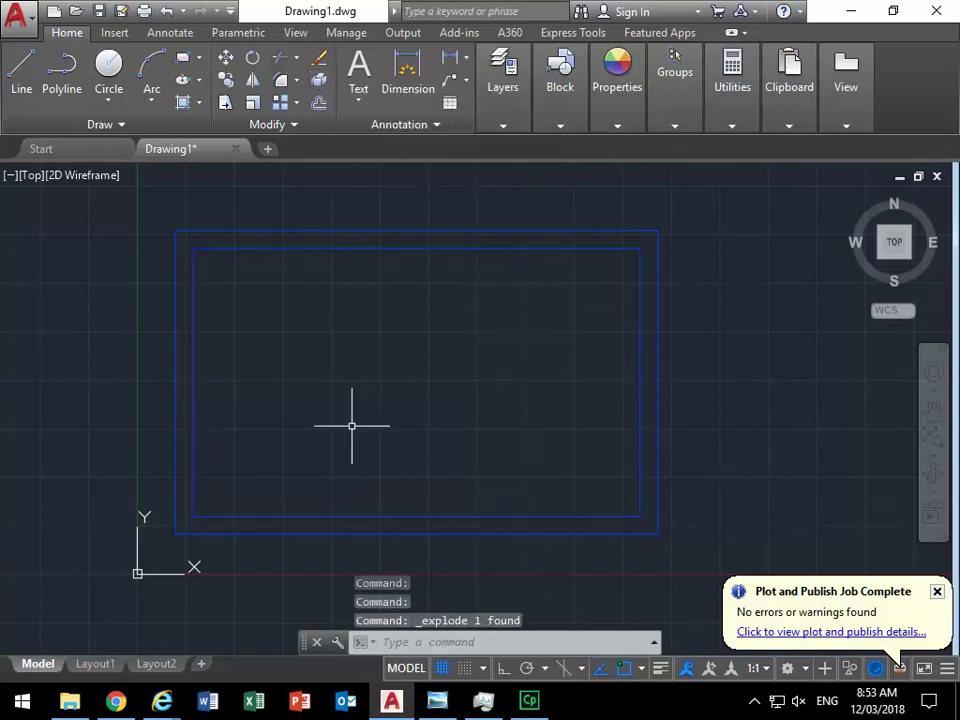
left_click(320, 102)
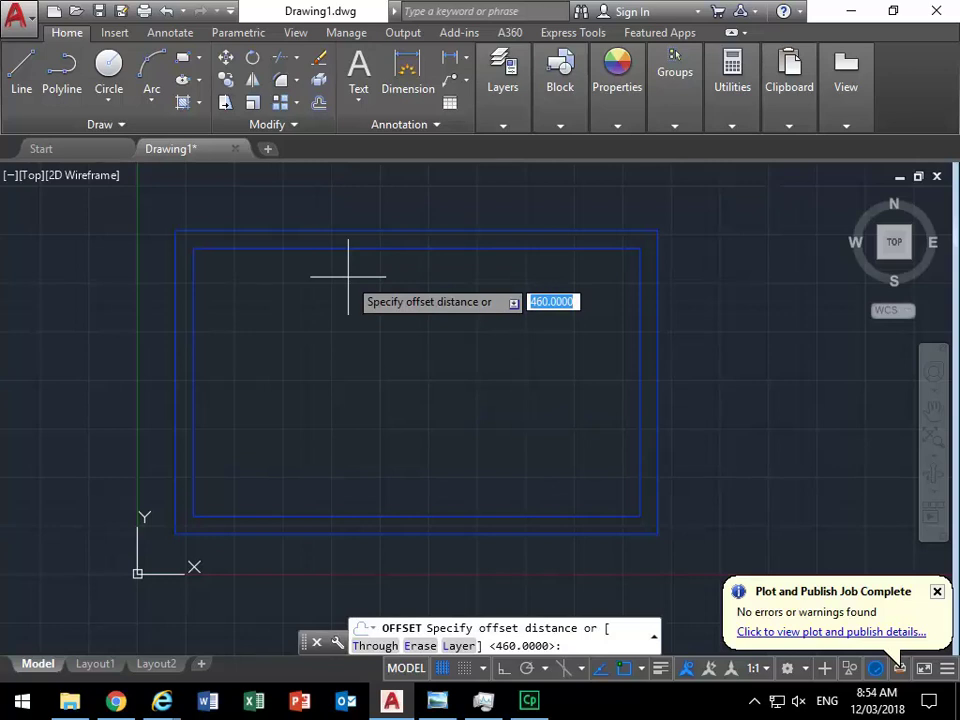
type("100")
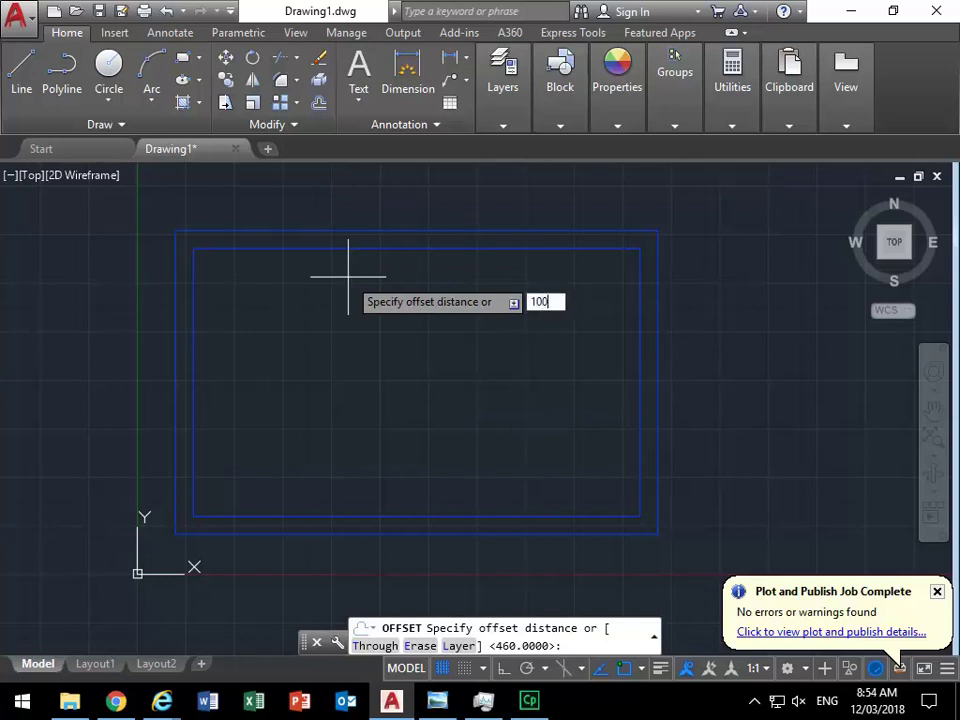
type("0")
key("Return")
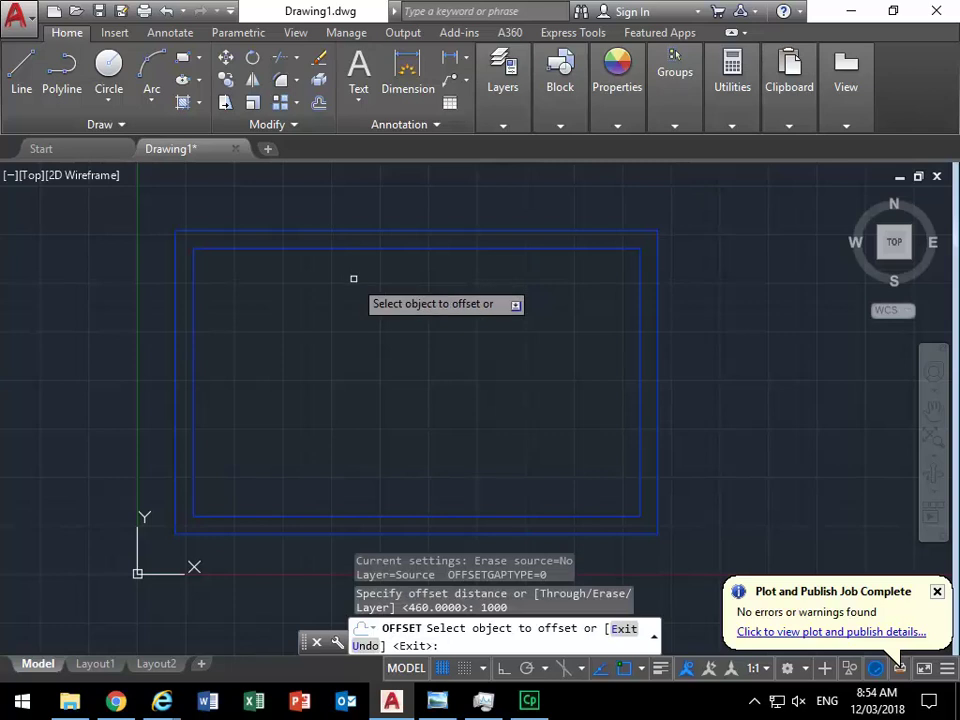
left_click(193, 334)
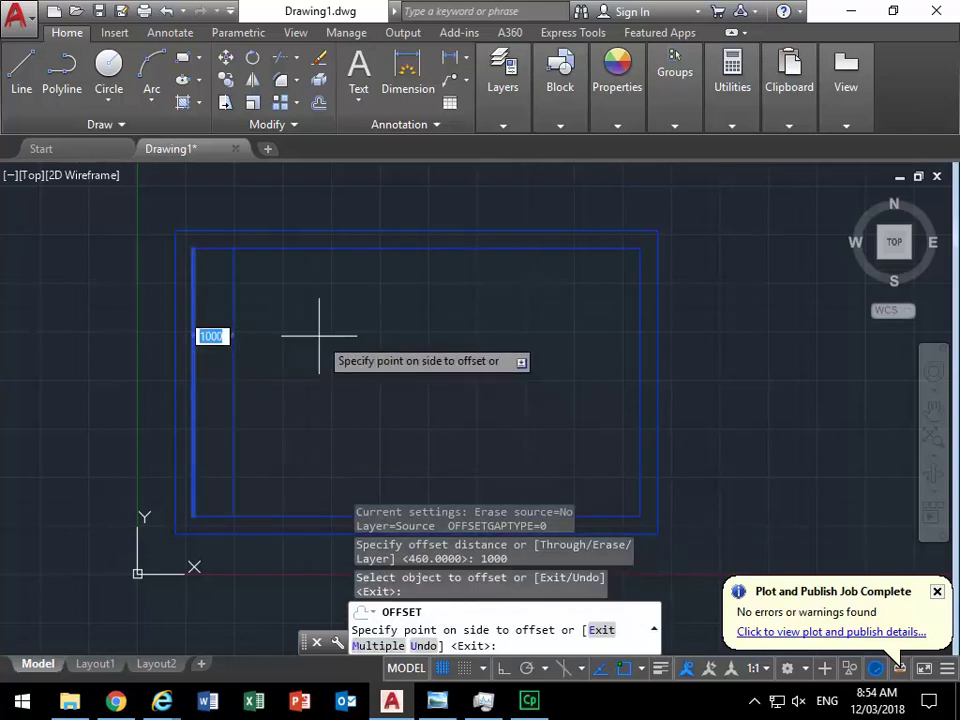
left_click(319, 336)
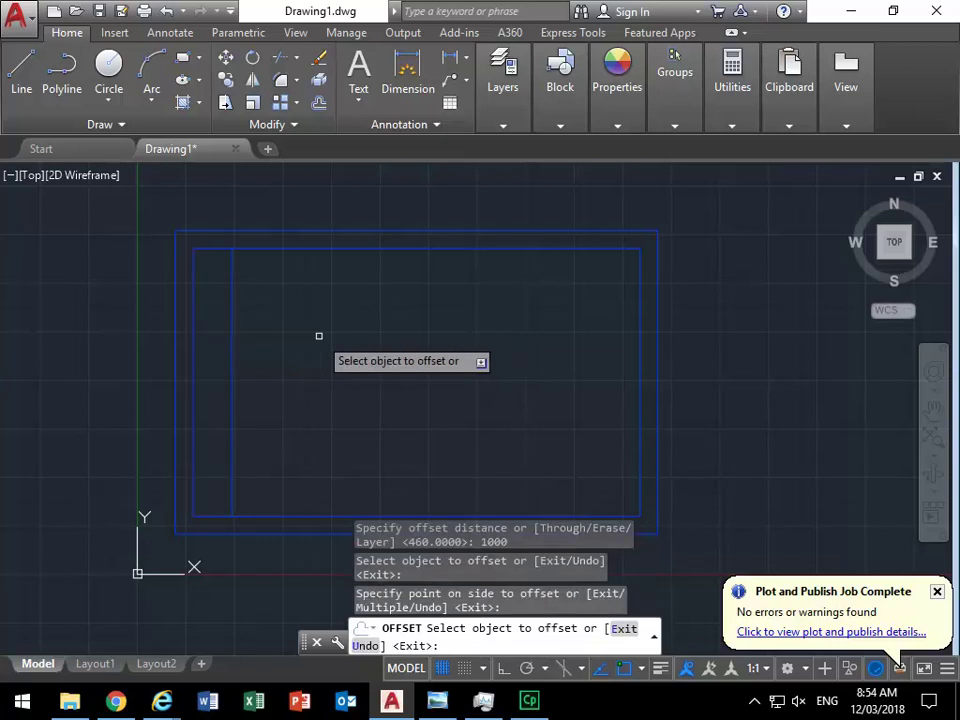
key("Return")
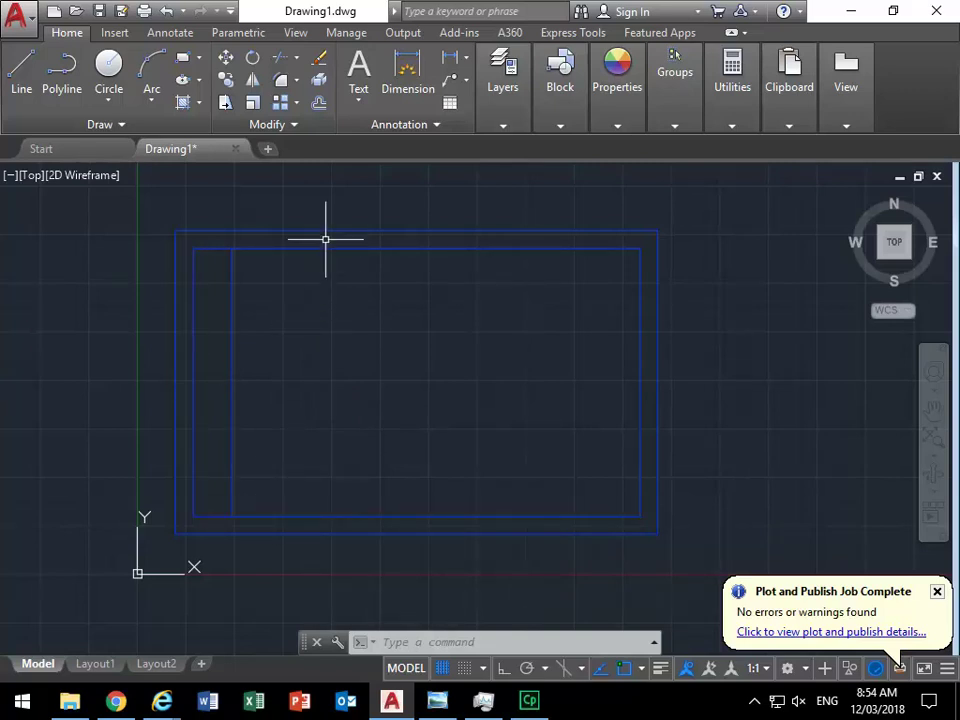
- Draw a horizontal line between the midpoints of the inner rectangle's left and right edges
left_click(20, 75)
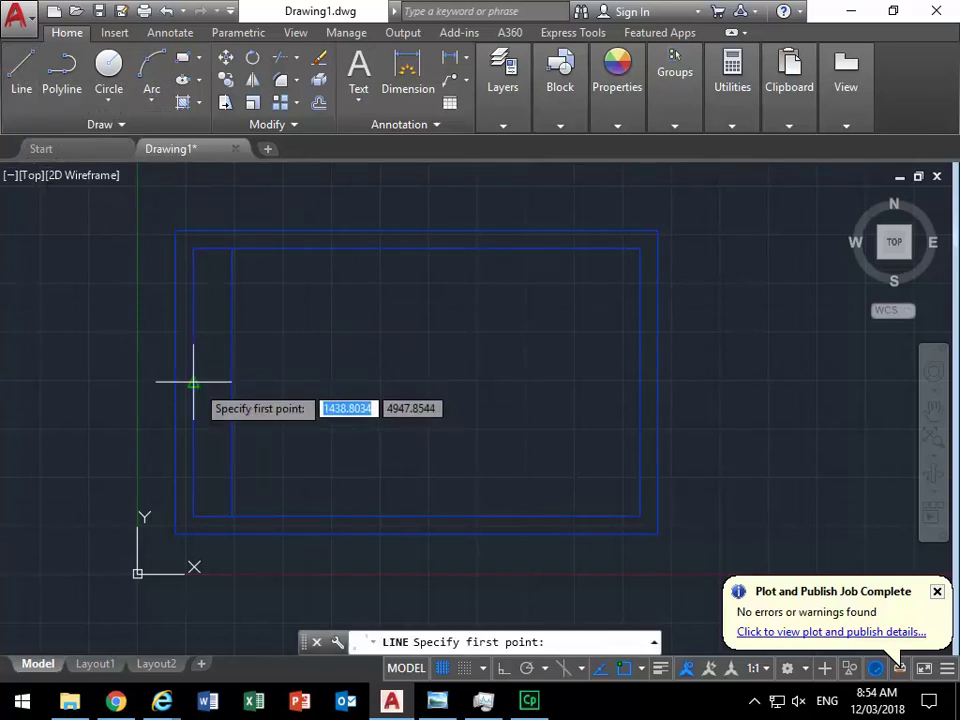
left_click(193, 381)
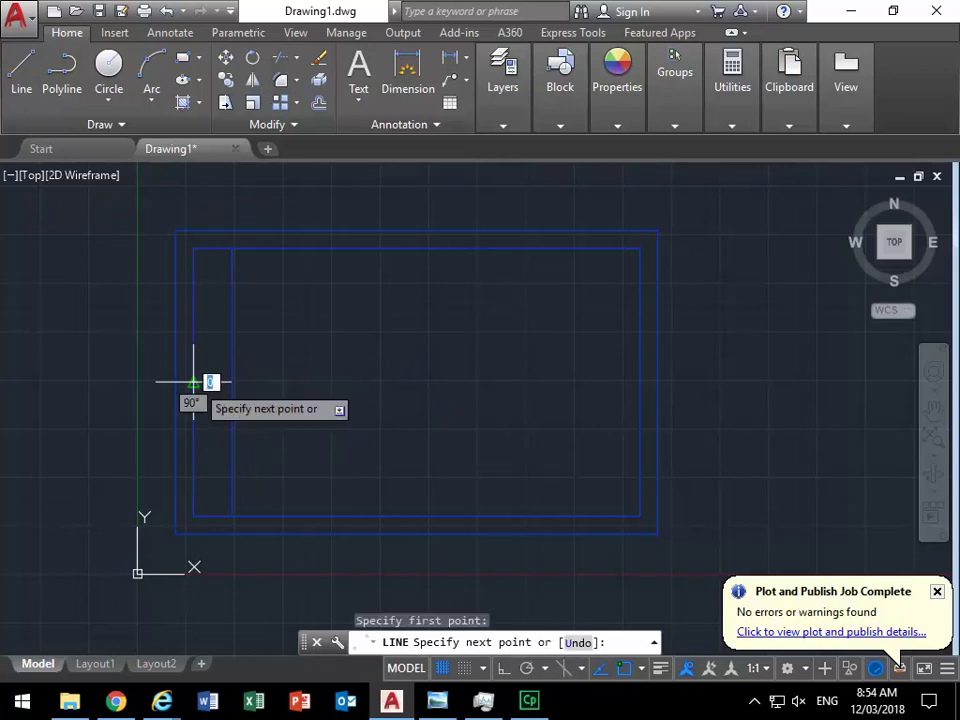
left_click(640, 381)
right_click(516, 322)
left_click(535, 333)
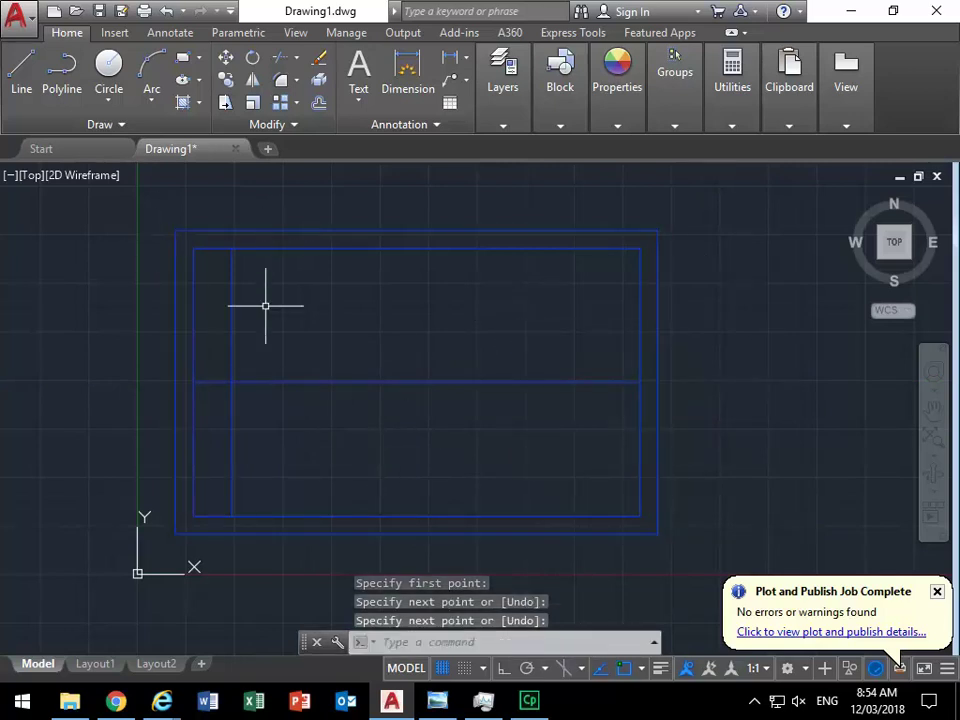
- Offset the horizontal centre line 75 downwards to form the lower face of the interior wall
left_click(319, 104)
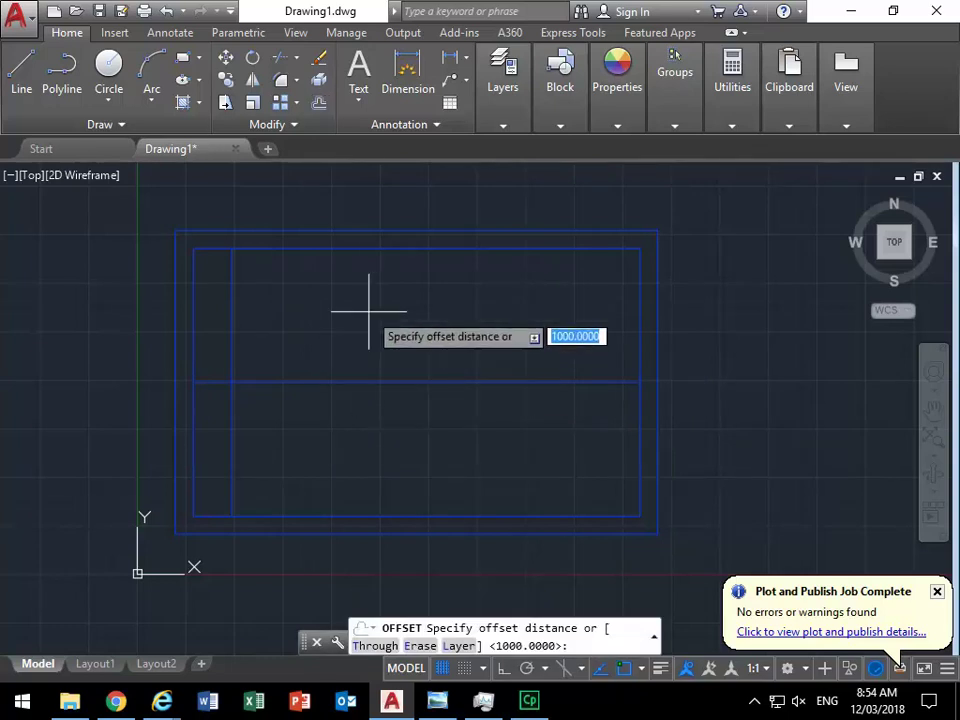
type("75")
key("Return")
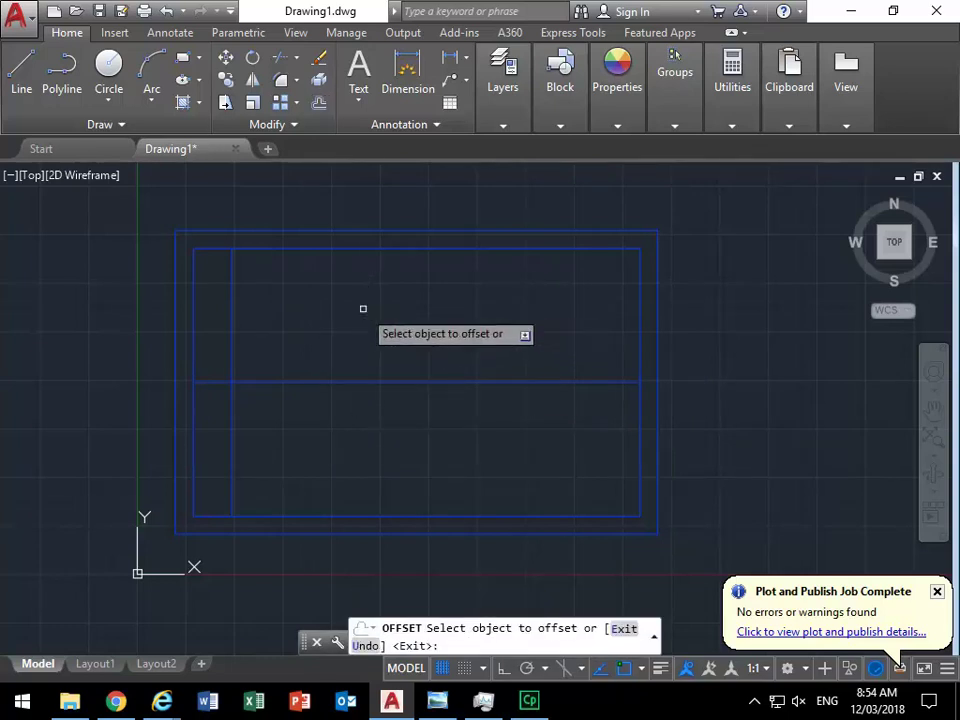
left_click(270, 382)
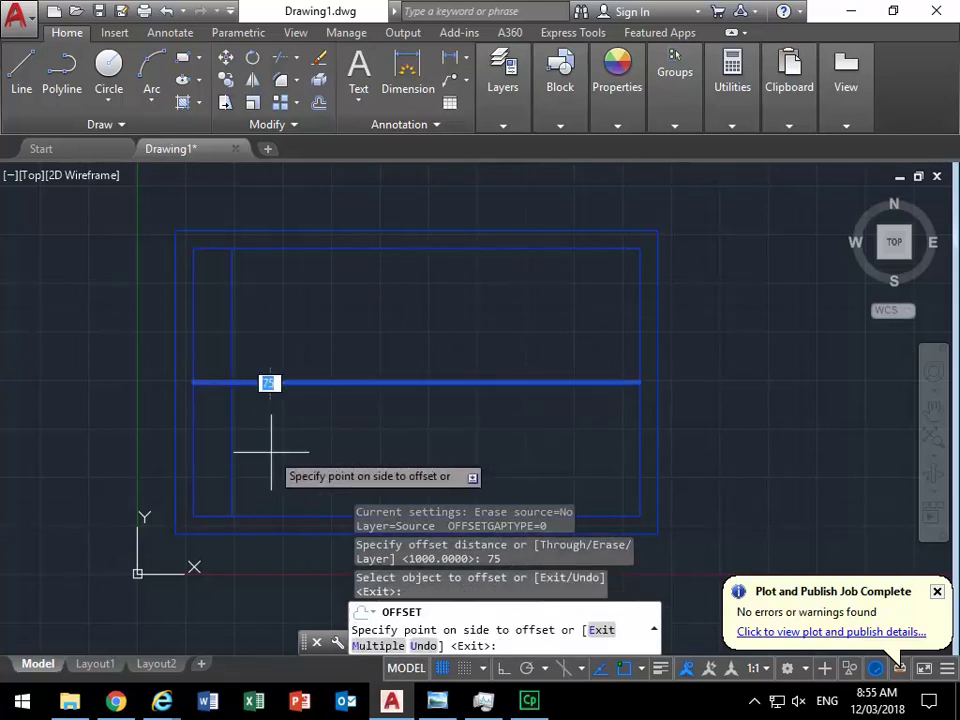
left_click(268, 442)
right_click(263, 342)
left_click(282, 353)
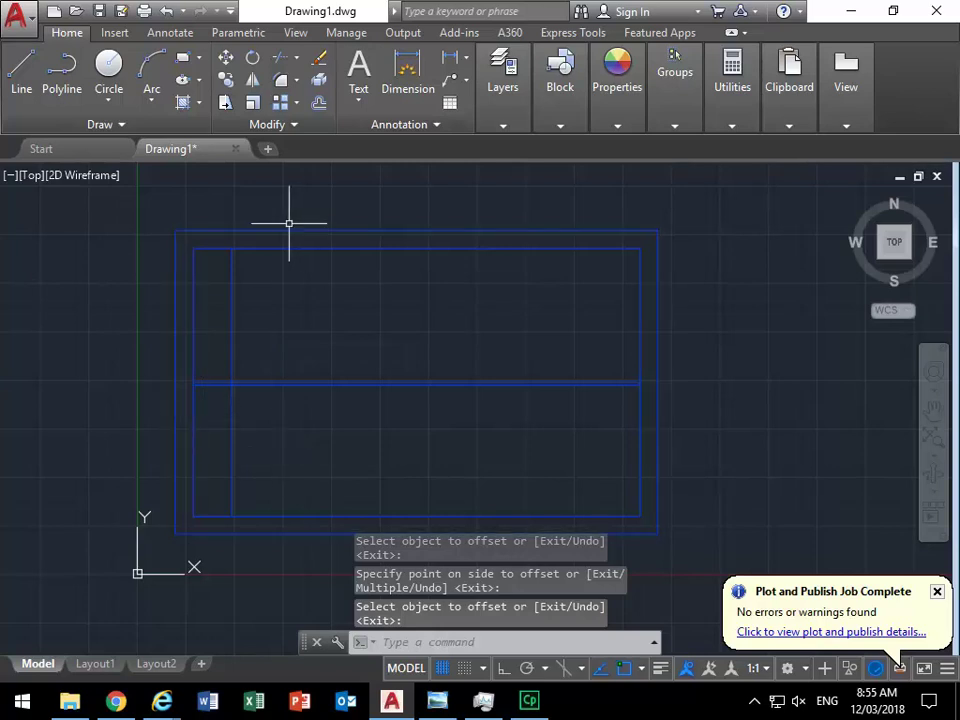
- Offset the horizontal centre line 75 upwards to form the upper face of the interior wall
key("Return")
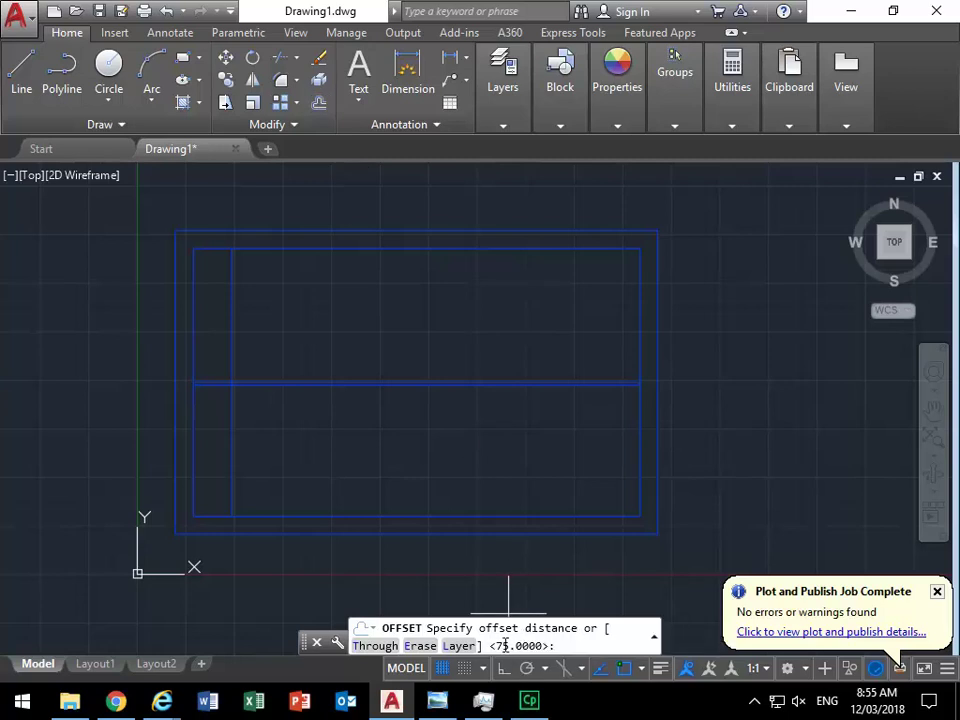
key("Return")
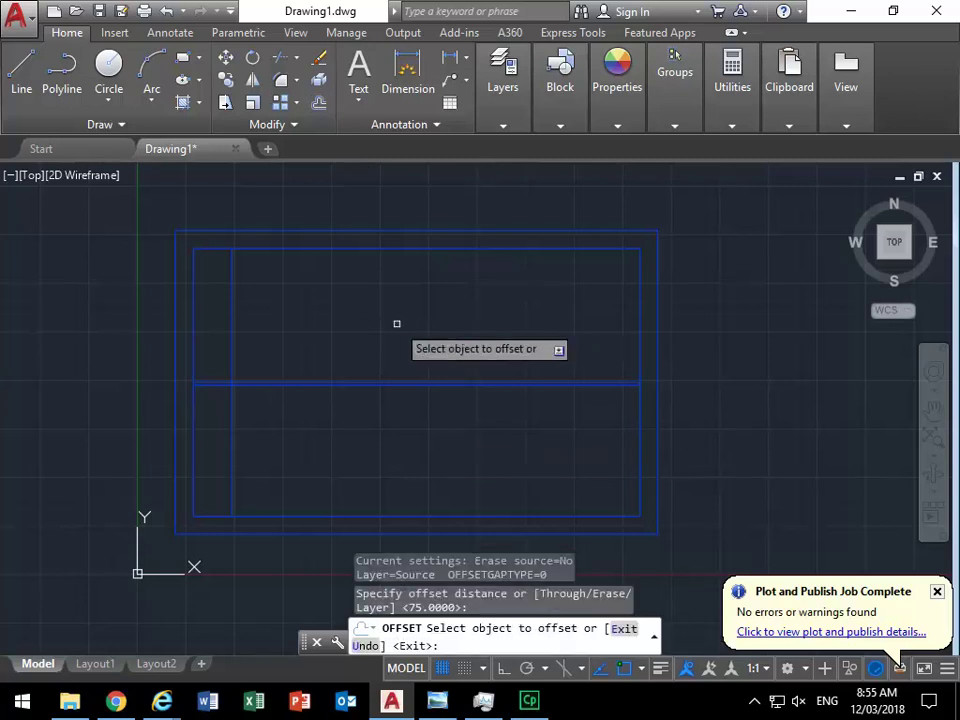
scroll(228, 367, "up", 5)
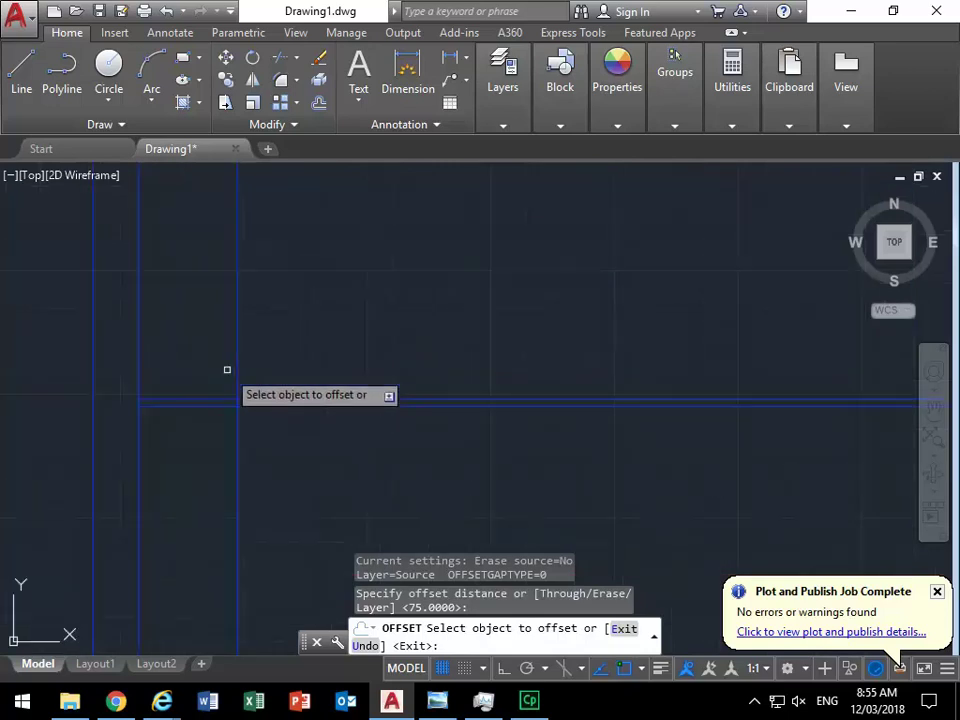
left_click(271, 397)
left_click(279, 330)
right_click(279, 329)
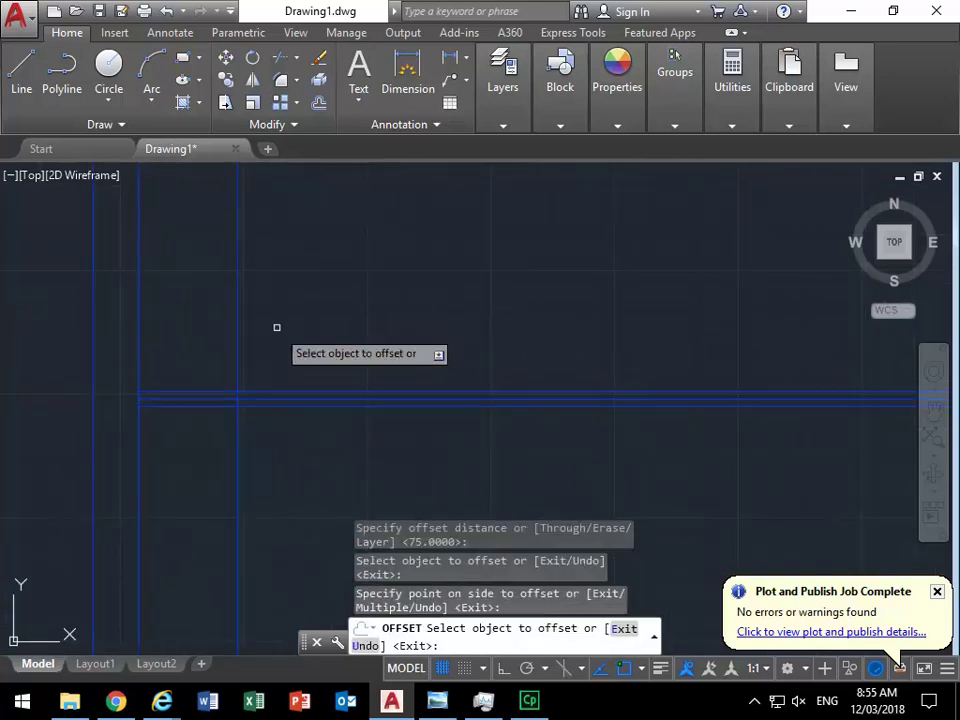
left_click(298, 339)
- Offset the vertical interior wall line 150 to its right to give that wall its thickness
scroll(228, 415, "up", 8)
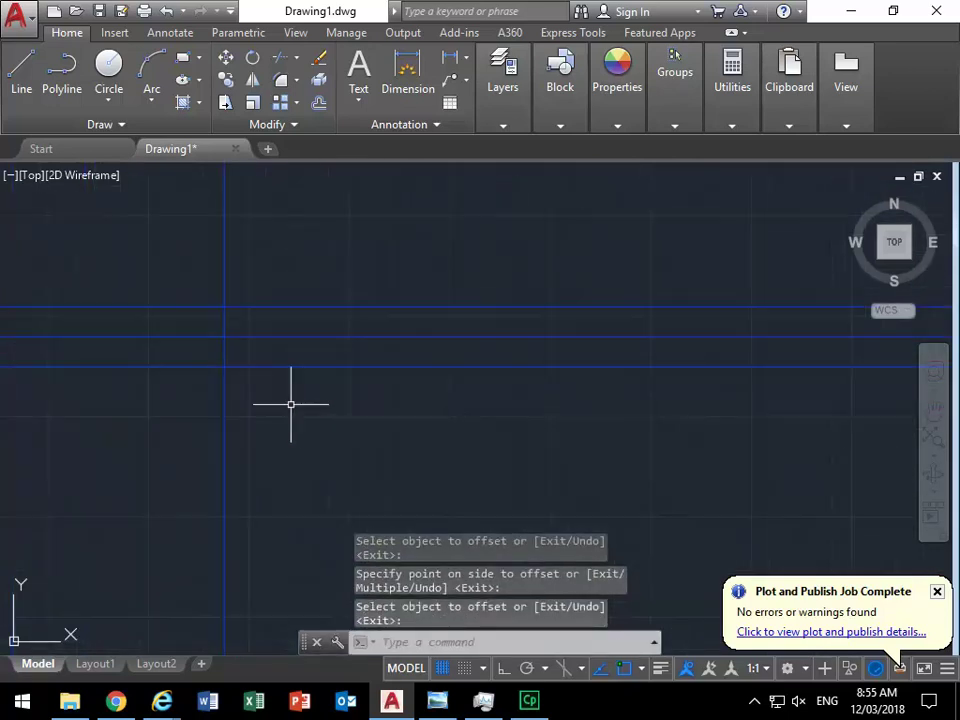
middle_click_drag(321, 456, 310, 487)
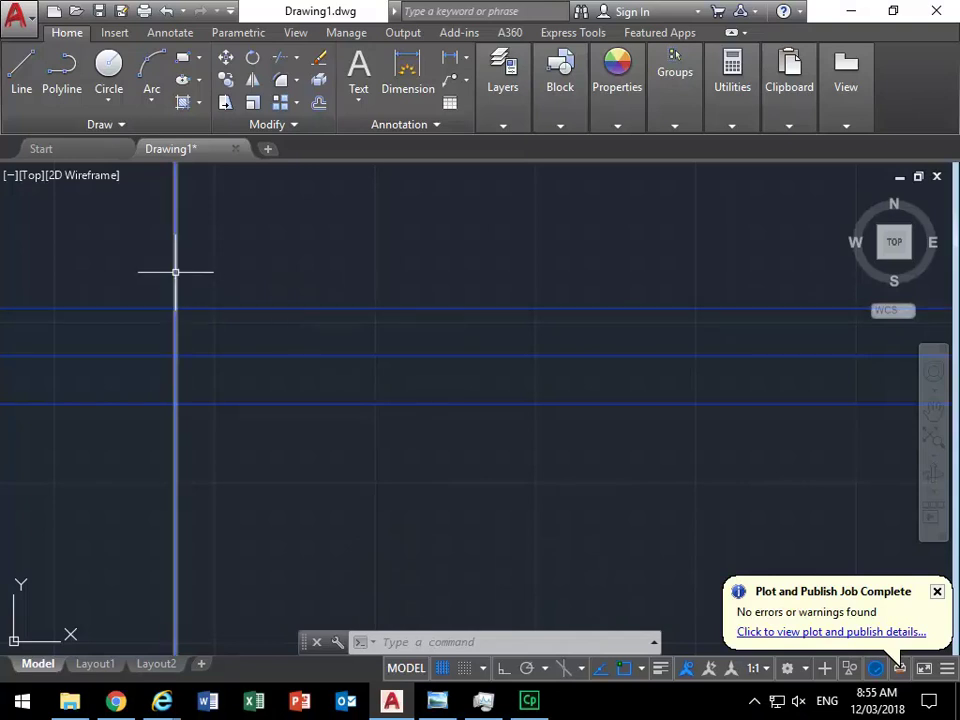
left_click(319, 102)
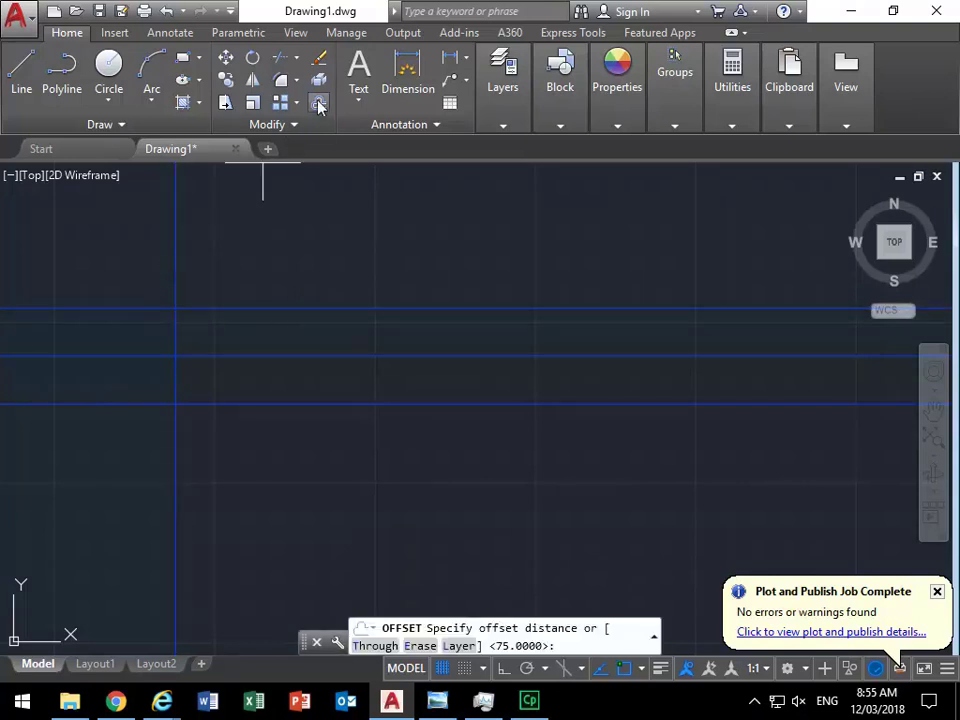
type("150")
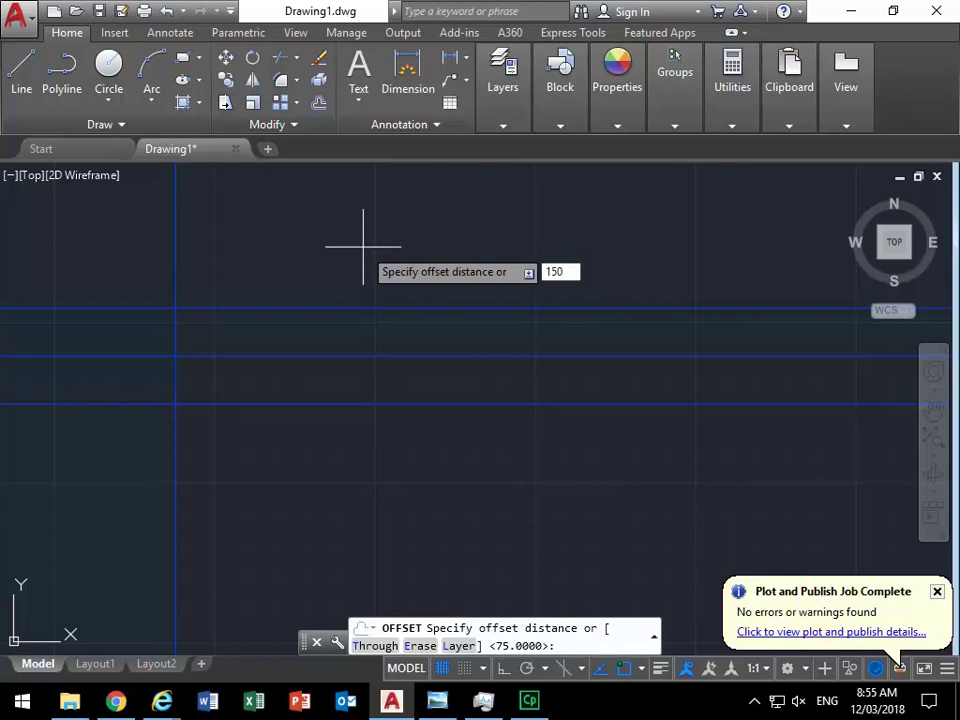
key("Return")
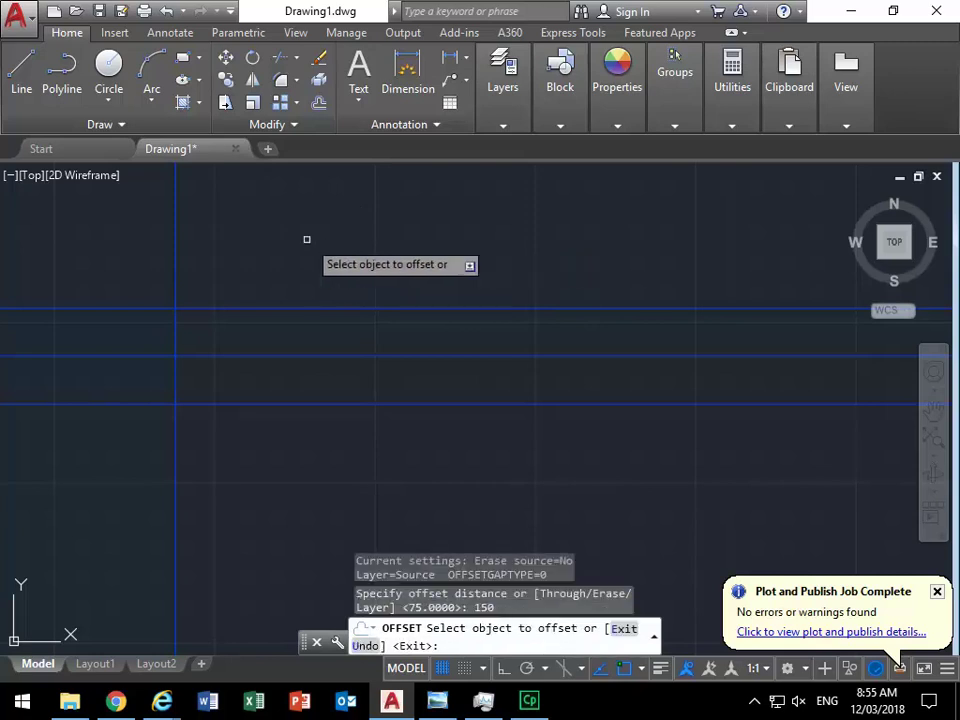
left_click(175, 252)
left_click(300, 251)
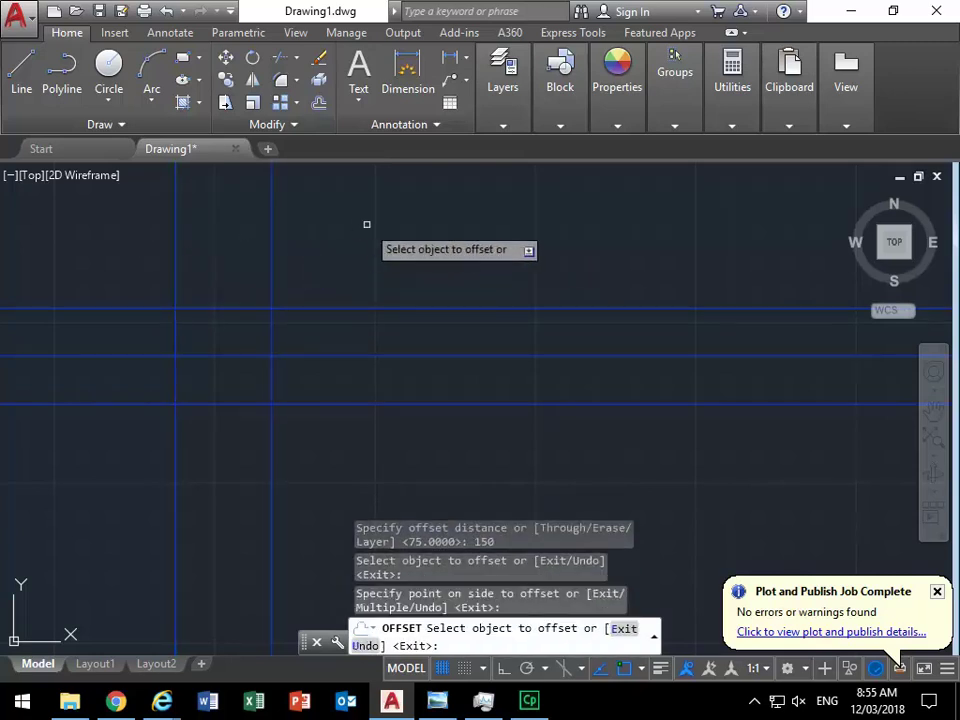
right_click(404, 233)
left_click(447, 245)
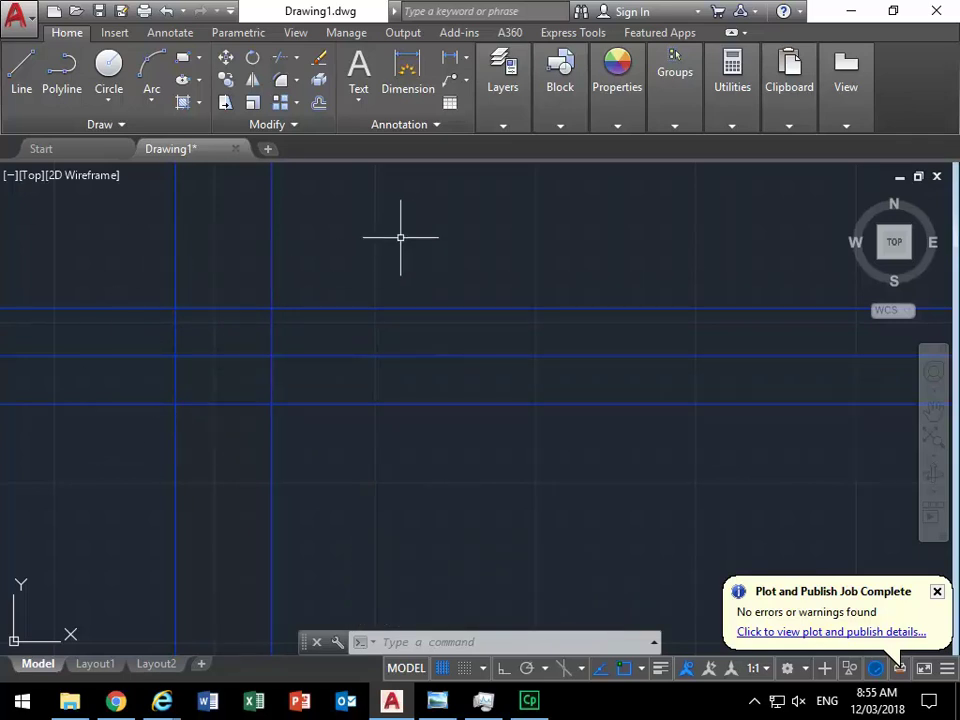
- Create a new layer named A-POST in the layer properties
mouse_move(503, 86)
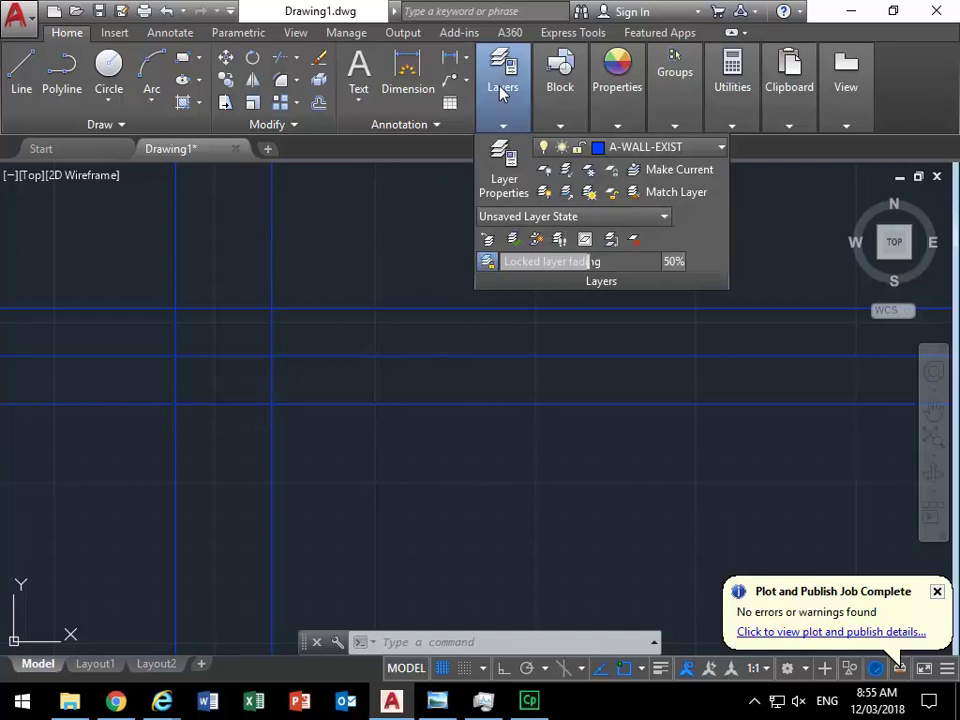
left_click(505, 160)
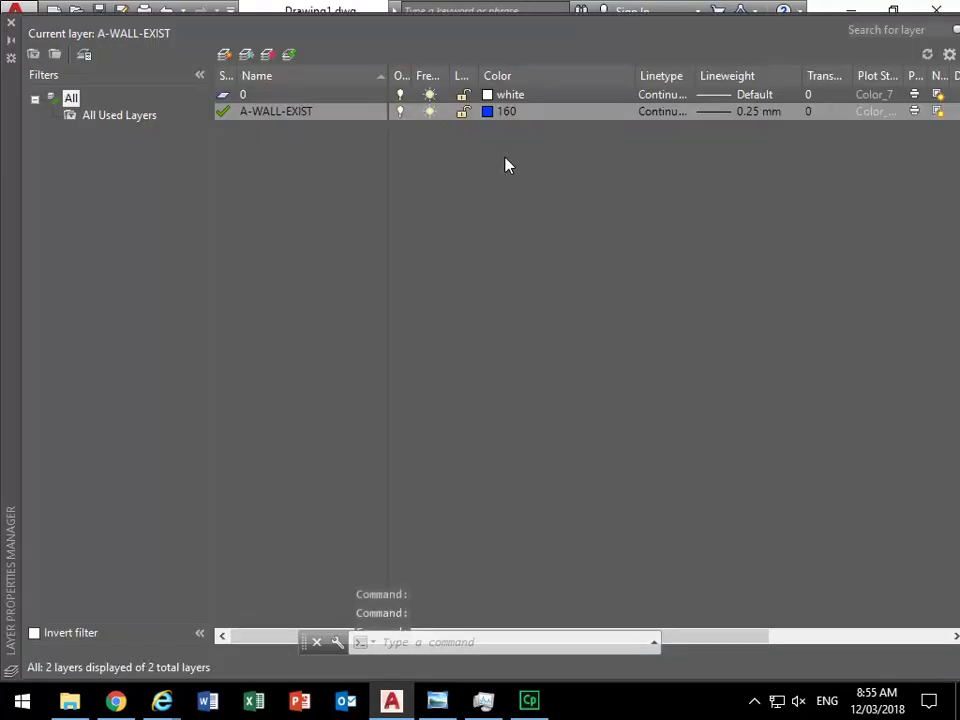
left_click(224, 55)
type("A")
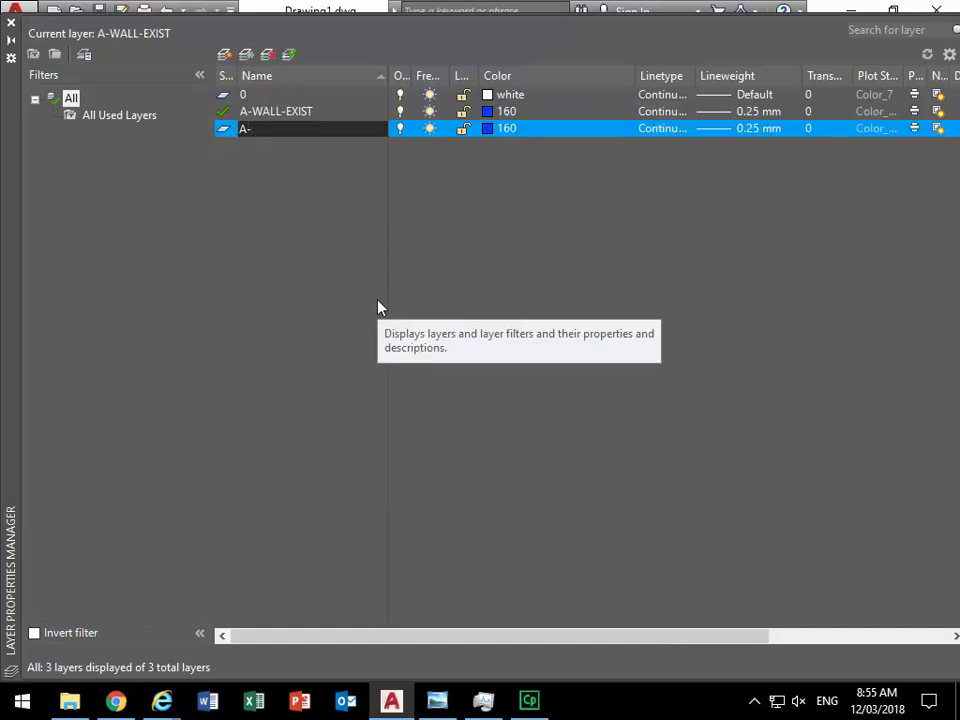
type("-POST")
key("Return")
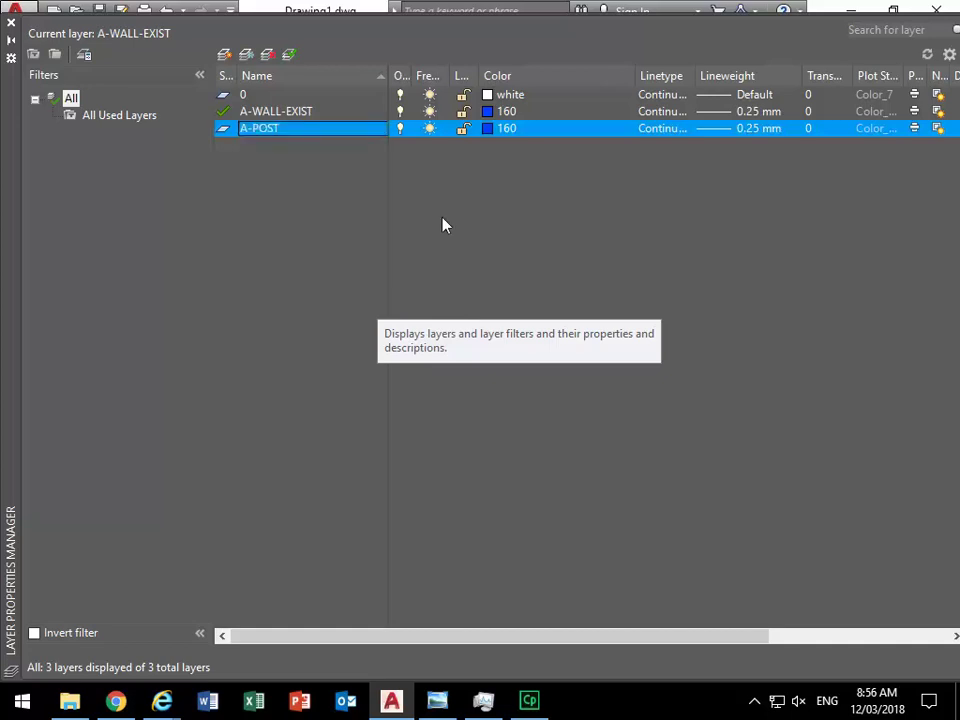
- Set the A-POST layer's colour to index 51 and accept a lineweight of 0.25 mm
left_click(488, 129)
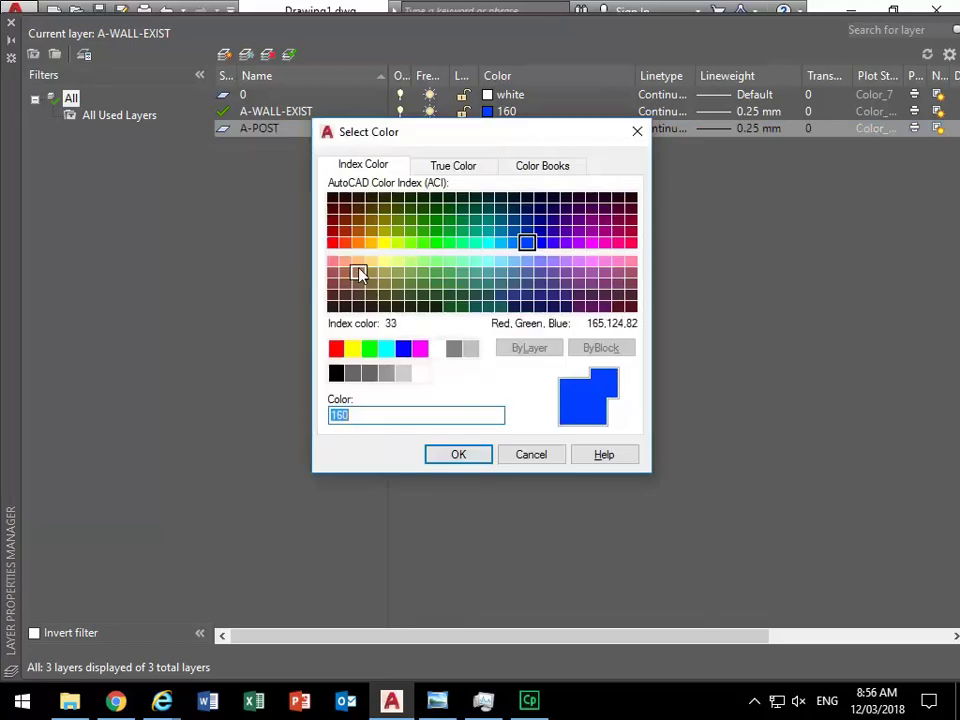
left_click(384, 263)
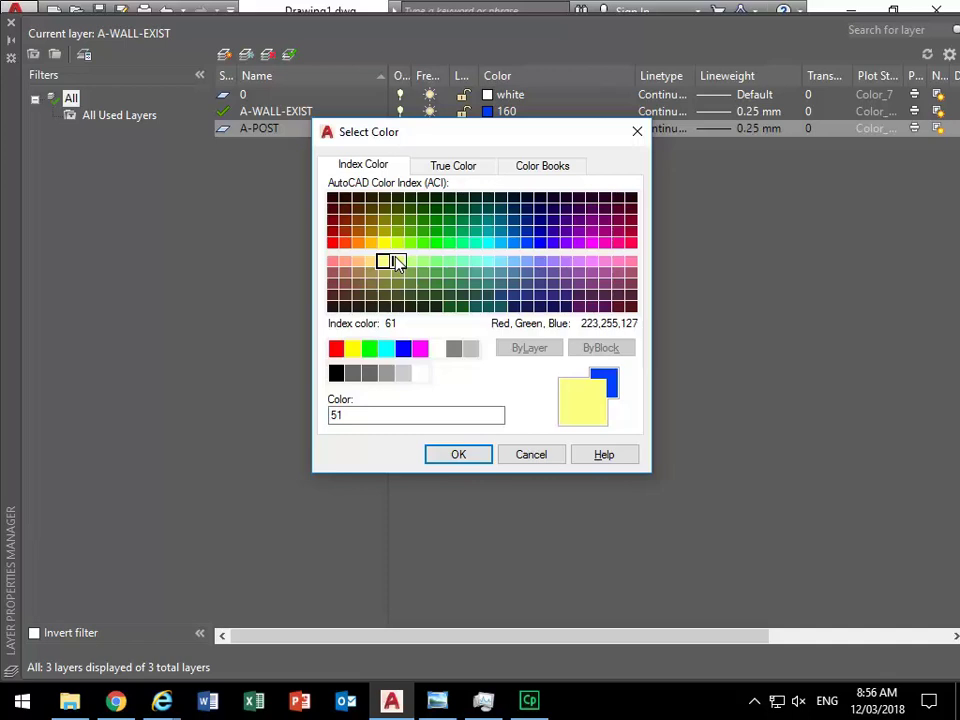
left_click(466, 458)
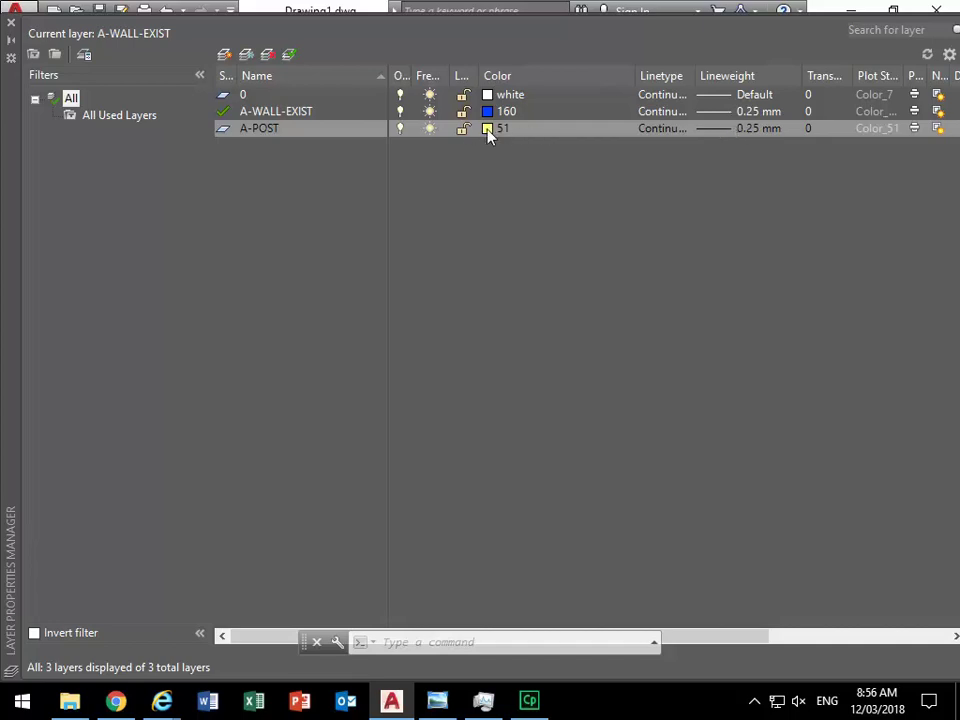
left_click(719, 135)
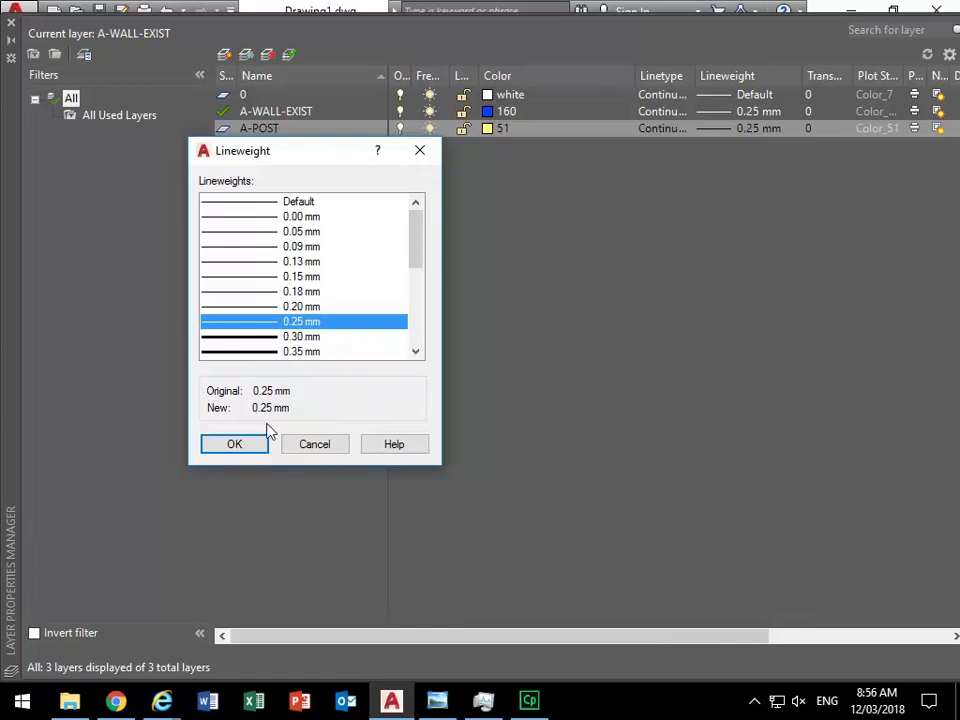
left_click(246, 444)
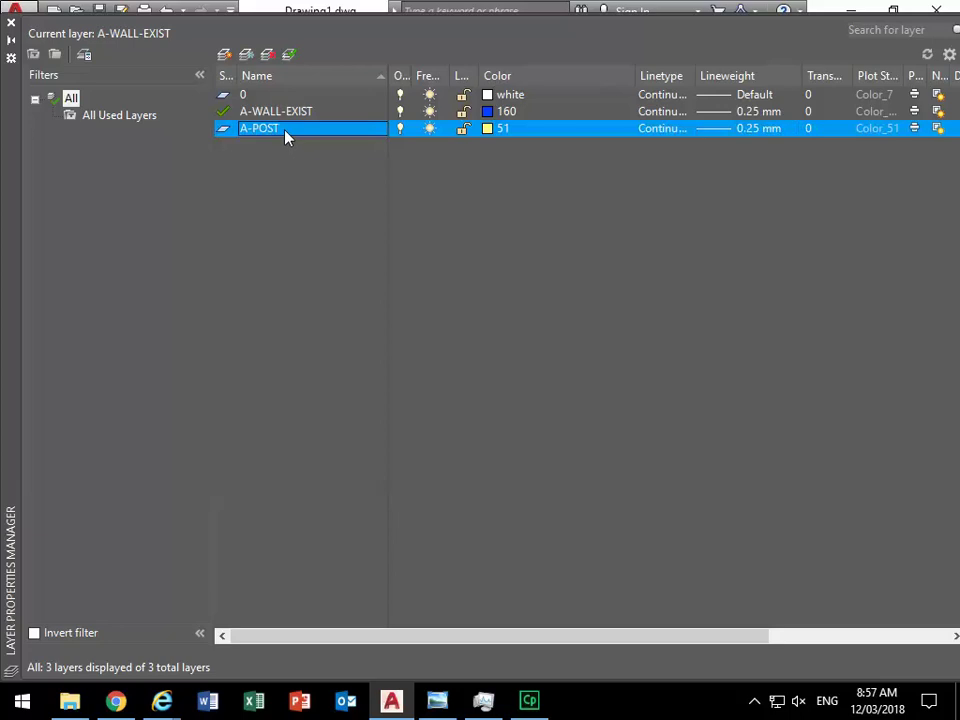
- Rename the A-POST layer as A-POST-EXIST and make it the current layer
left_click(281, 133)
key("End")
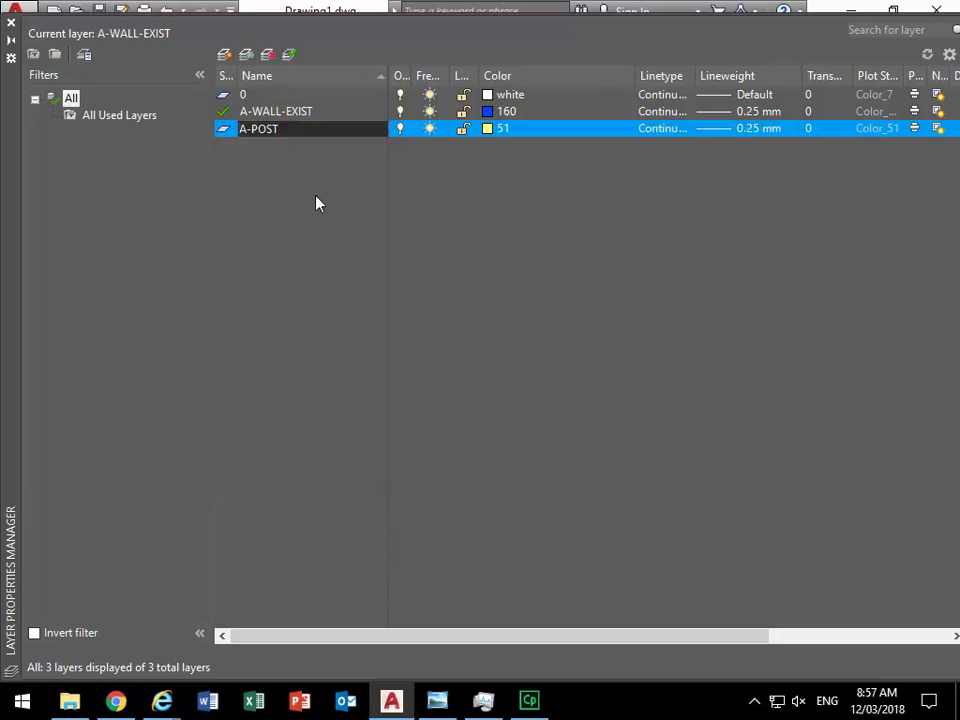
type("-ex")
key("BackSpace")
key("BackSpace")
type("EXIST")
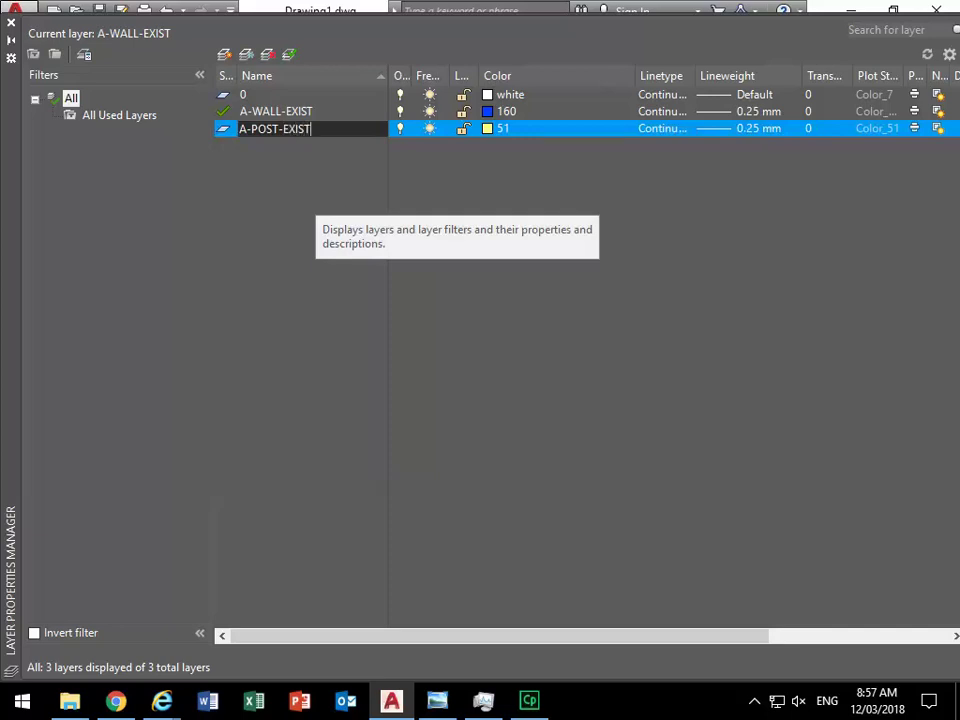
key("Return")
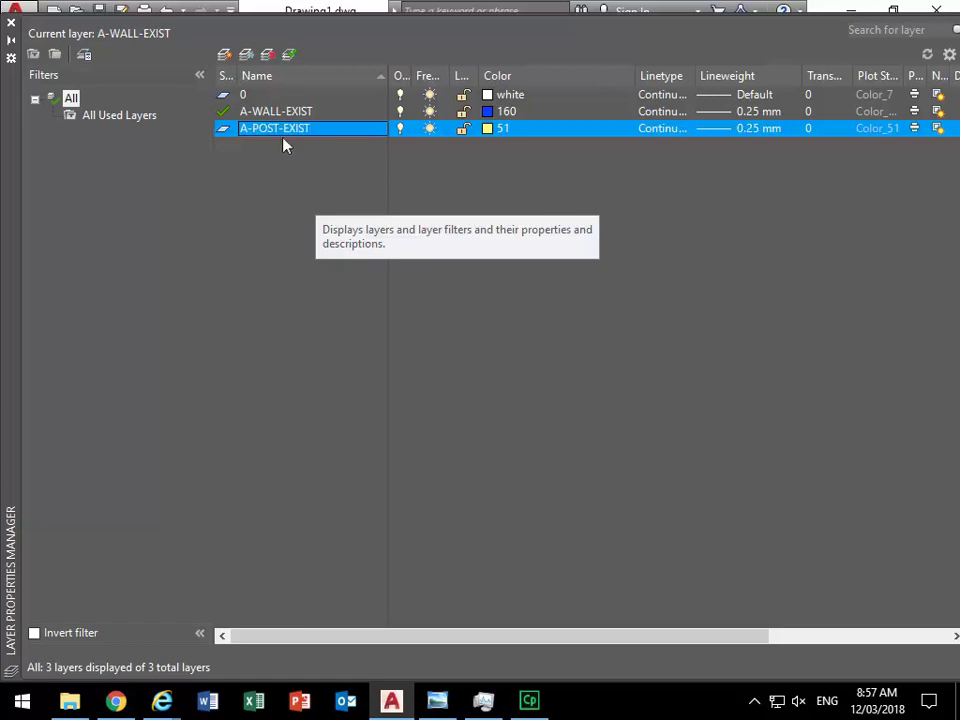
left_click(289, 55)
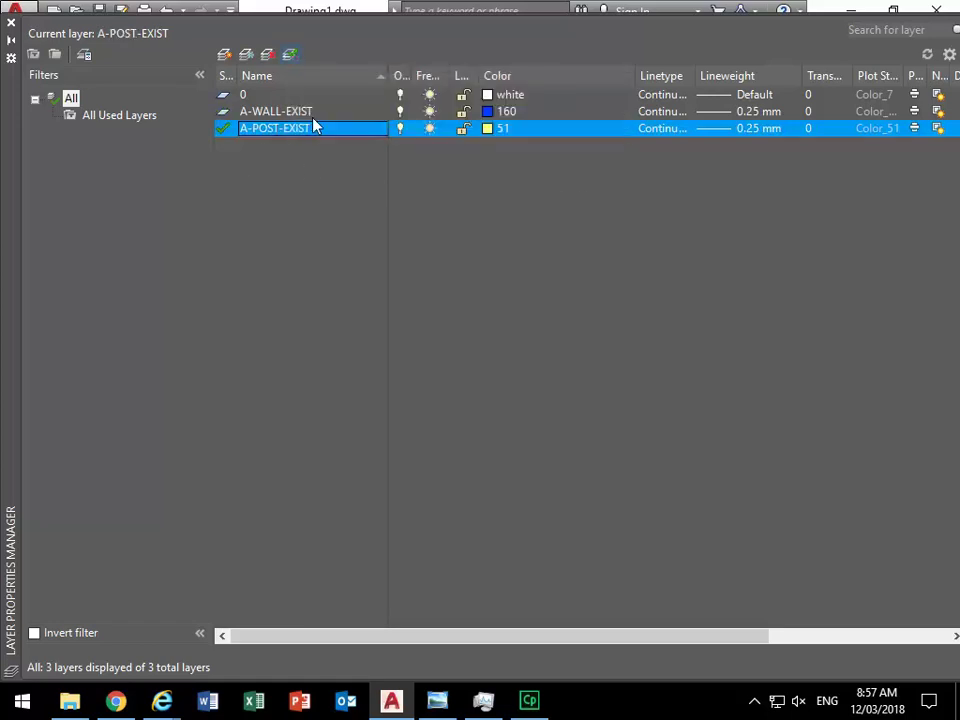
left_click(10, 22)
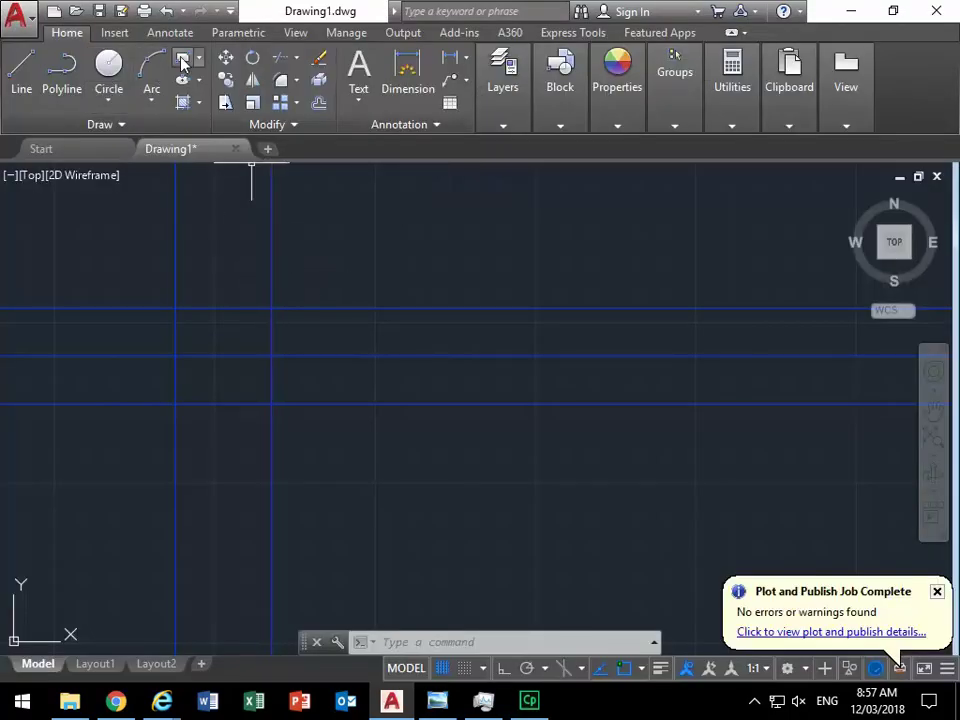
- Draw a 150 by 150 rectangular post between the outer corners where the vertical and horizontal interior walls cross
left_click(182, 62)
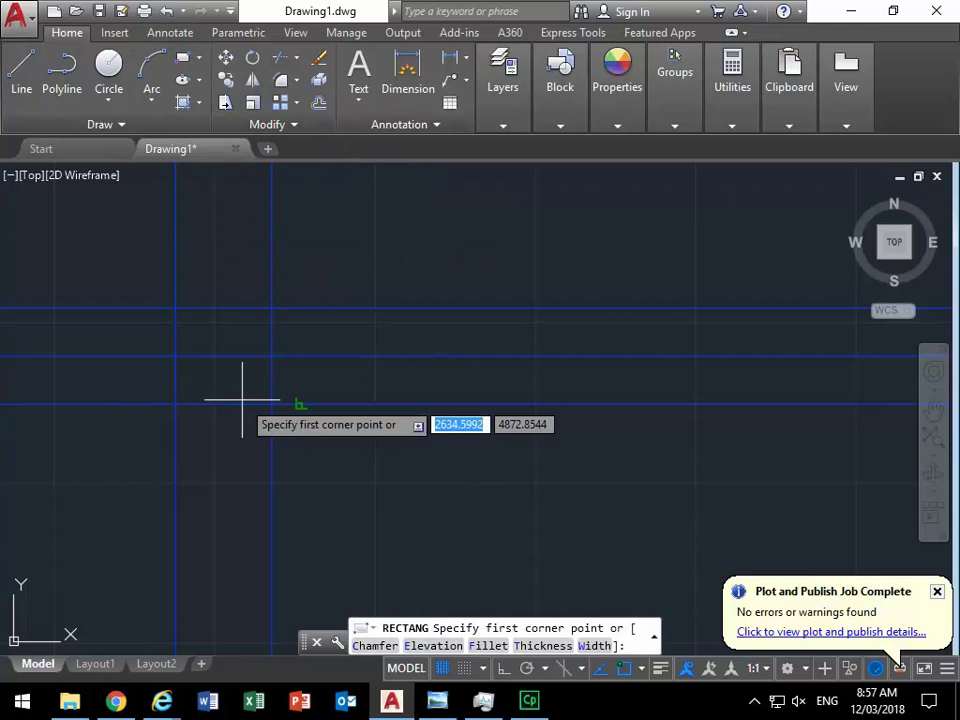
left_click(175, 404)
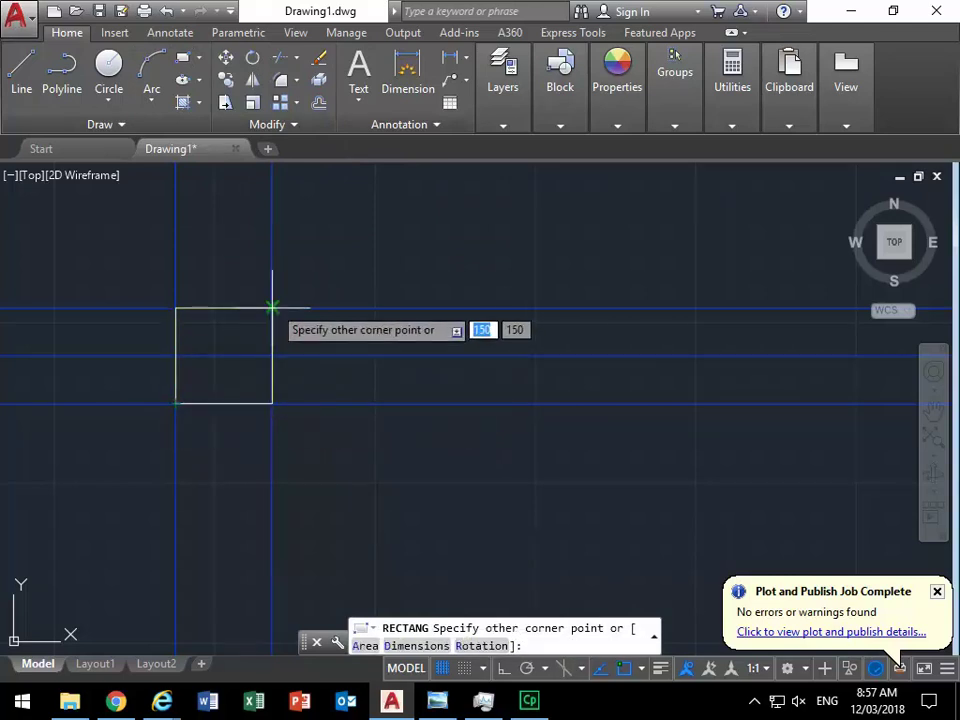
left_click(271, 308)
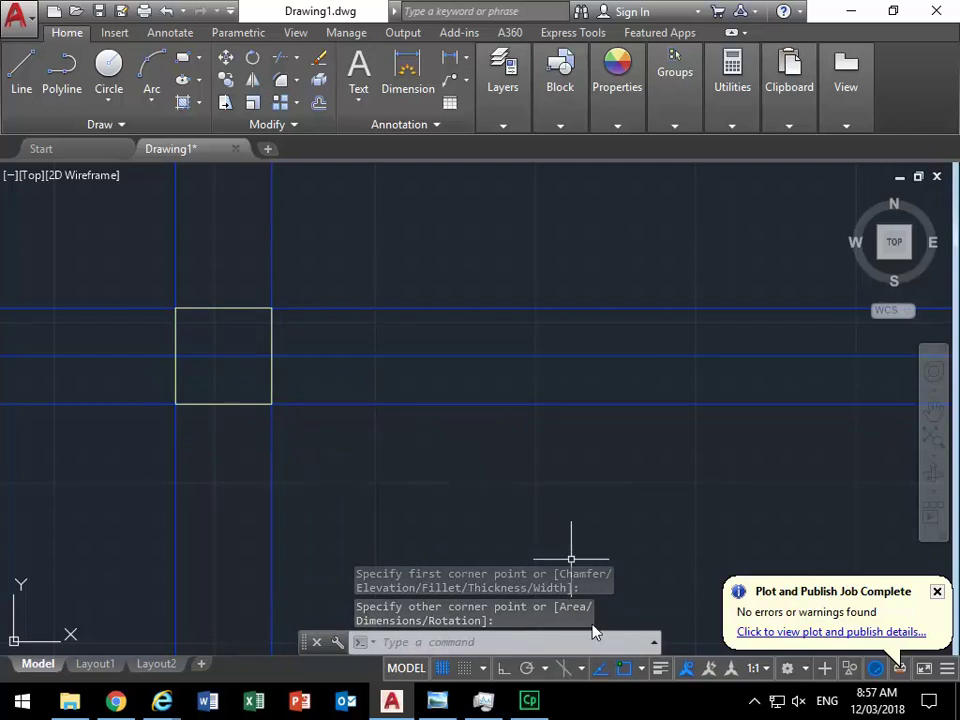
- Copy the square post 2175 to the right along the horizontal wall with Ortho on
scroll(265, 393, "down", 6)
middle_click_drag(265, 393, 259, 390)
scroll(281, 424, "down", 6)
scroll(320, 460, "up", 2)
mouse_move(320, 460)
middle_mouse_down()
mouse_move(281, 396)
mouse_move(302, 407)
mouse_move(268, 467)
middle_mouse_up()
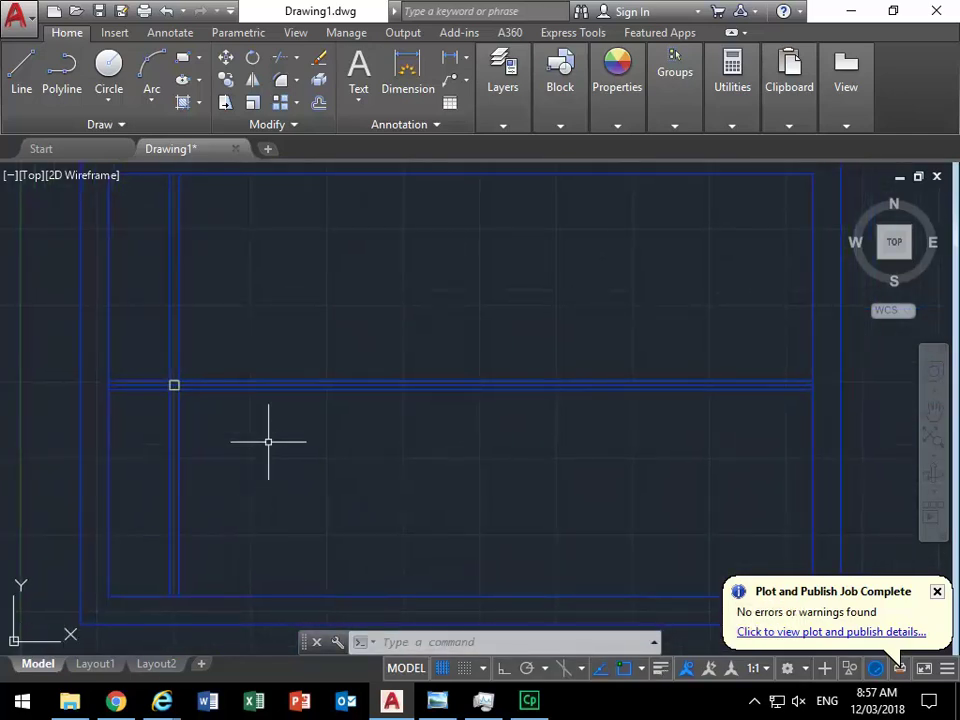
left_click(133, 343)
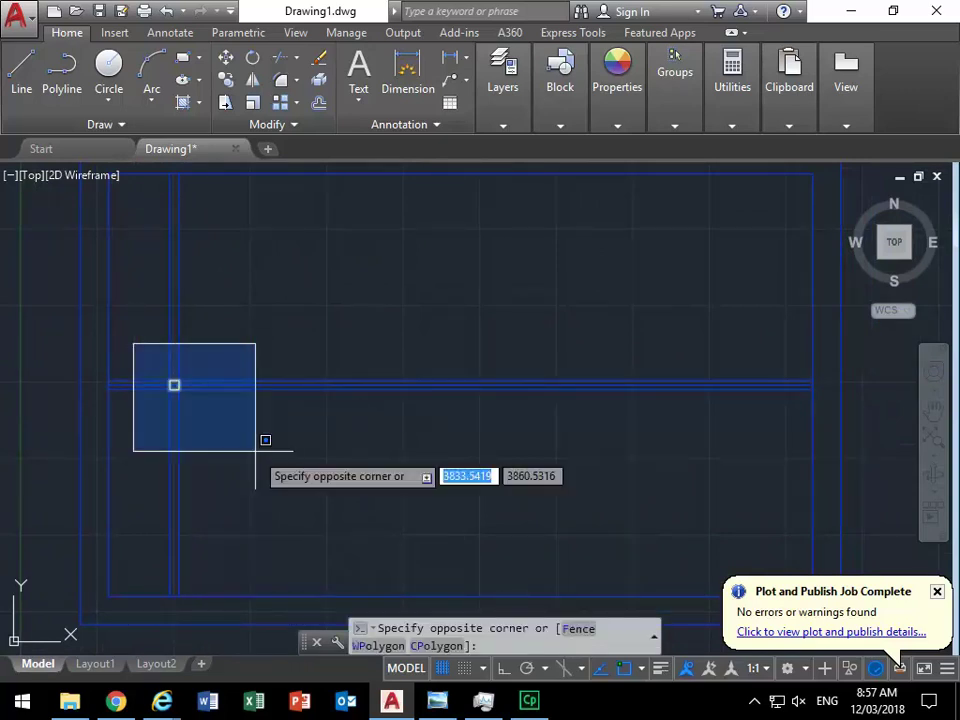
left_click(255, 451)
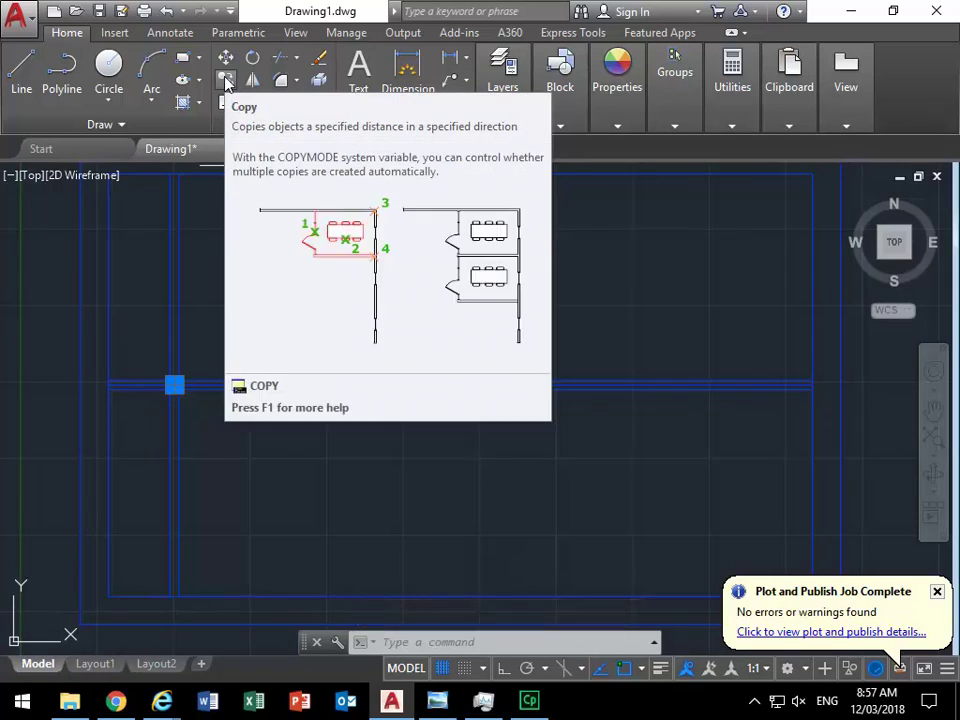
left_click(226, 80)
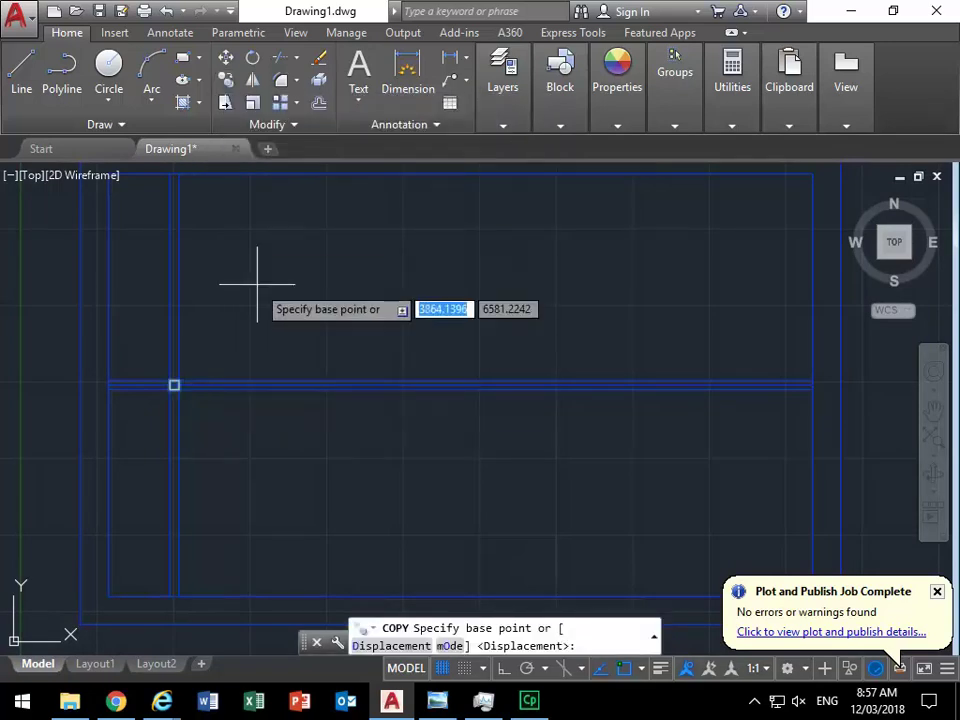
left_click(216, 320)
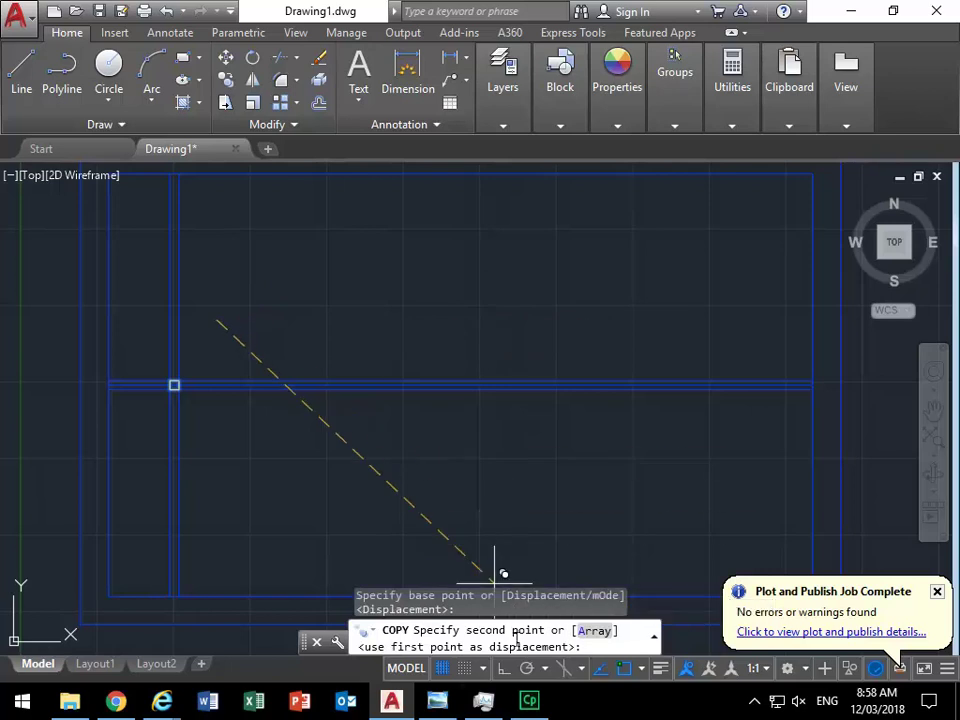
left_click(504, 670)
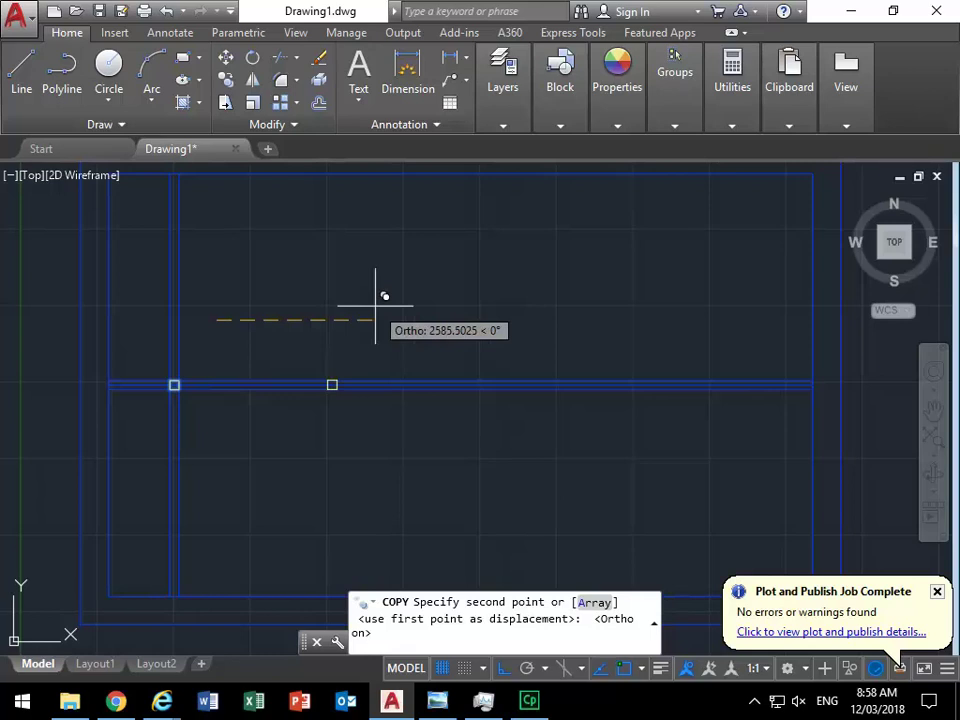
type("2175")
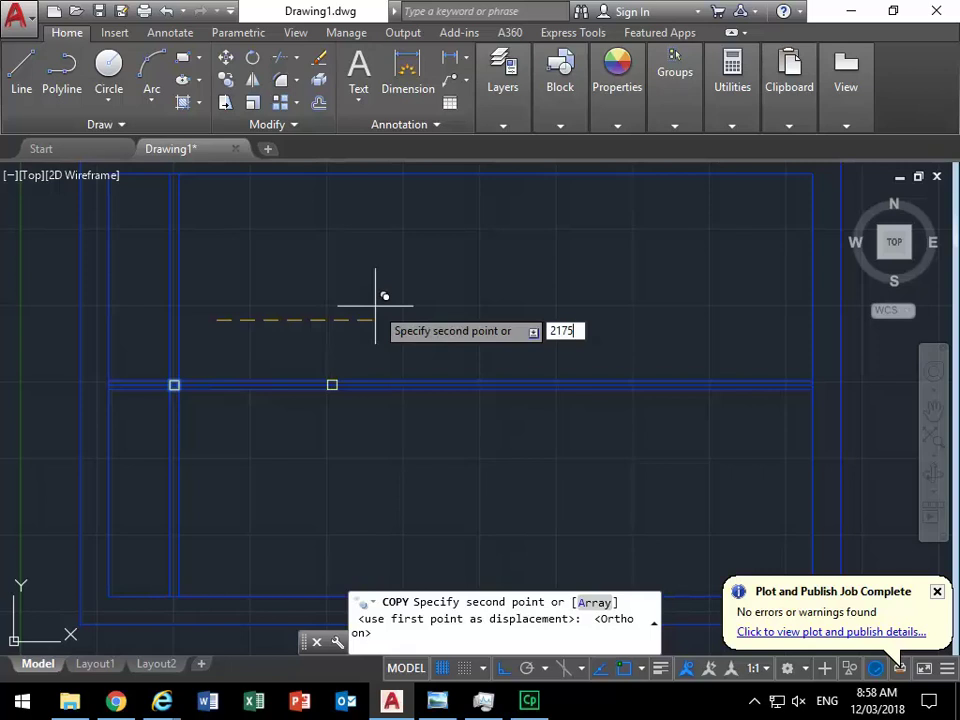
key("Return")
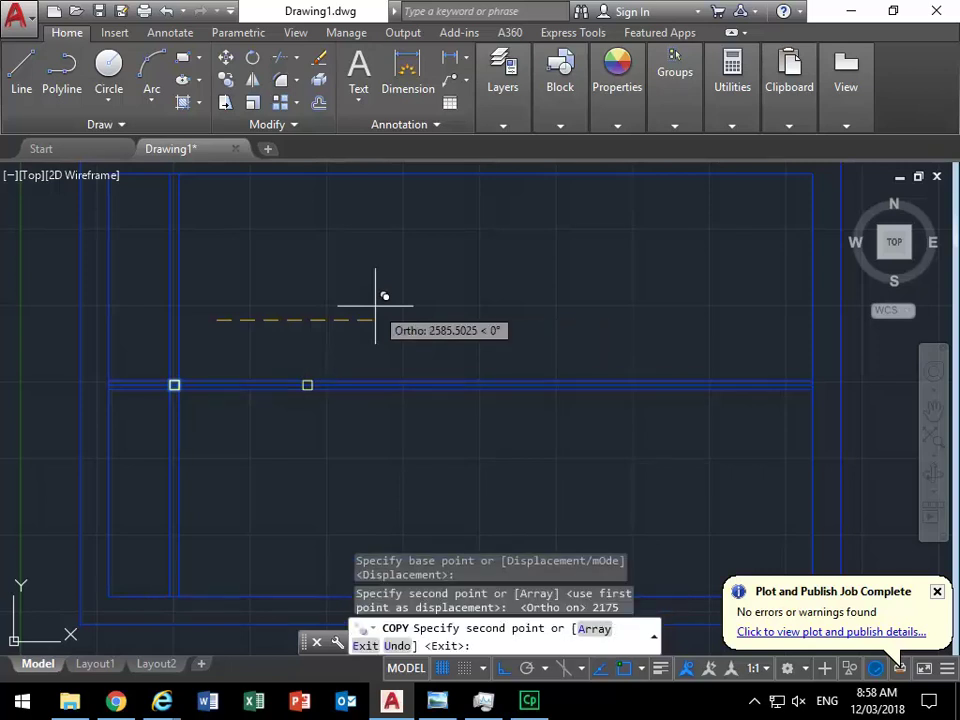
key("Return")
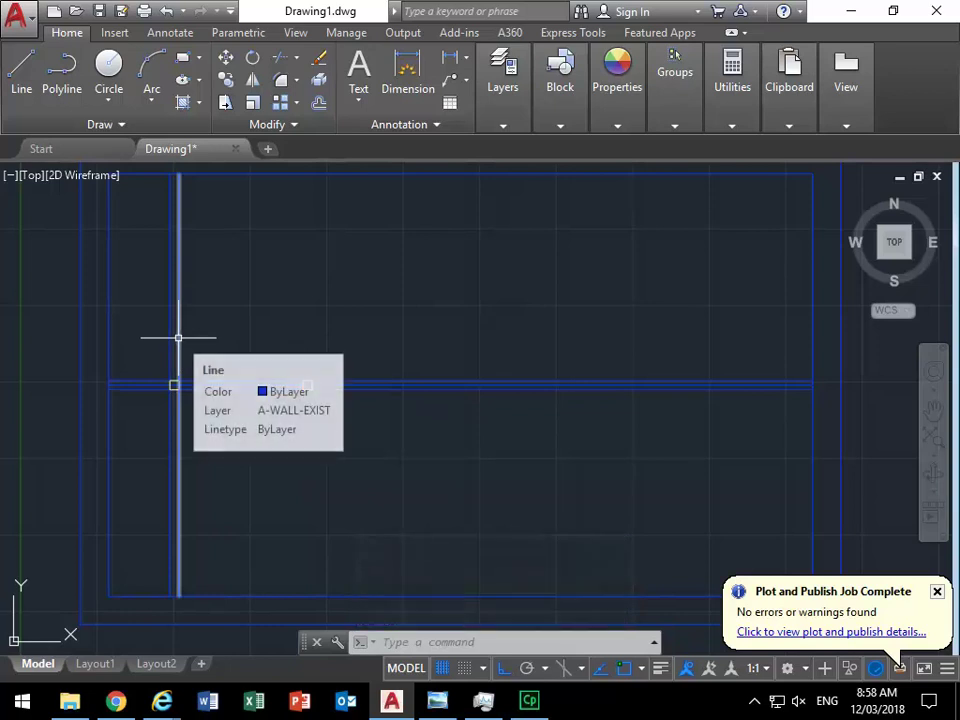
- Offset the right face of the vertical interior wall 2025 to the right to start the second vertical wall
left_click(319, 103)
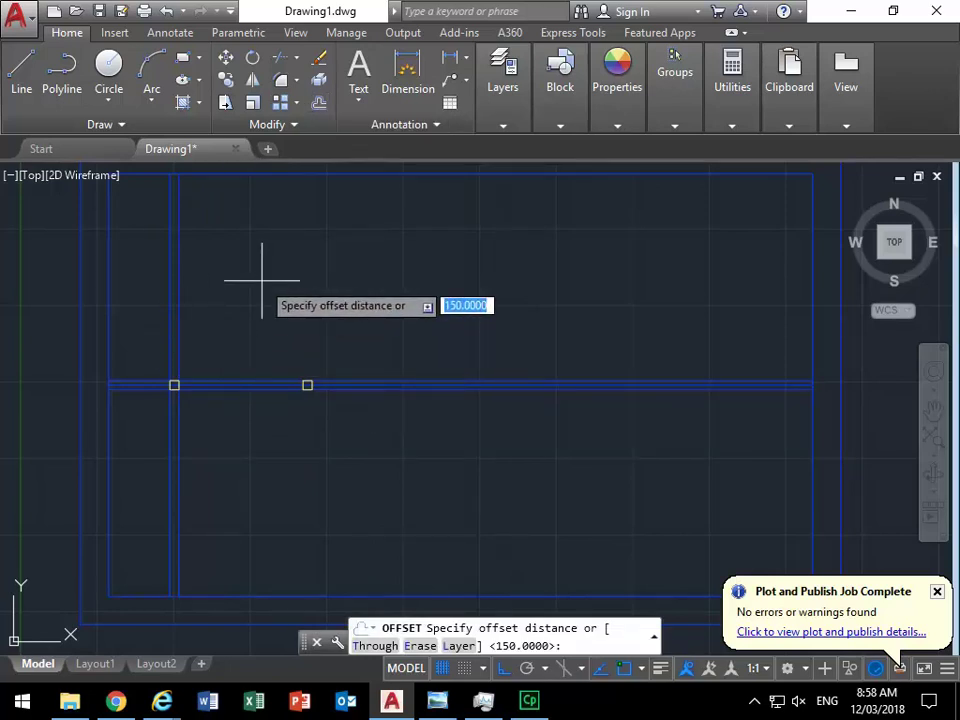
type("2")
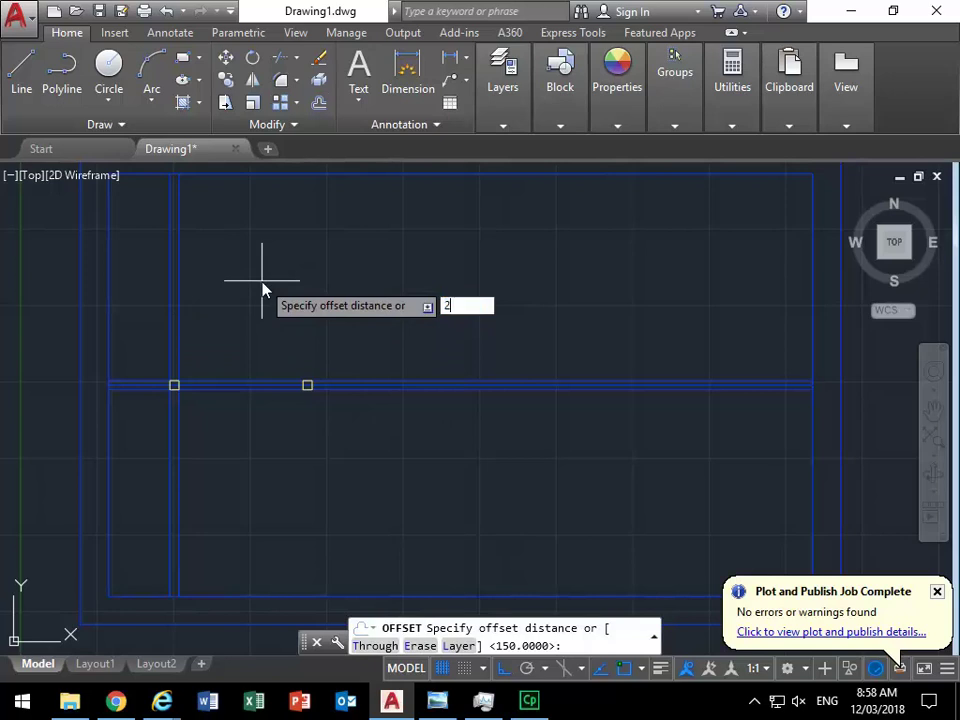
type("025")
key("Return")
left_click(179, 323)
left_click(283, 326)
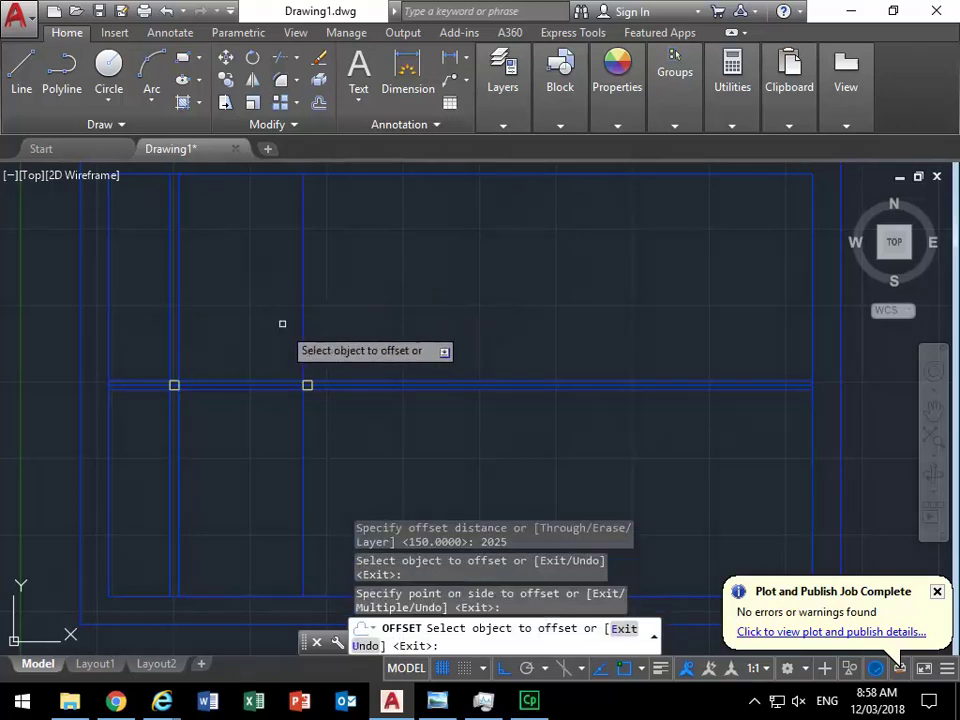
right_click(272, 287)
left_click(290, 302)
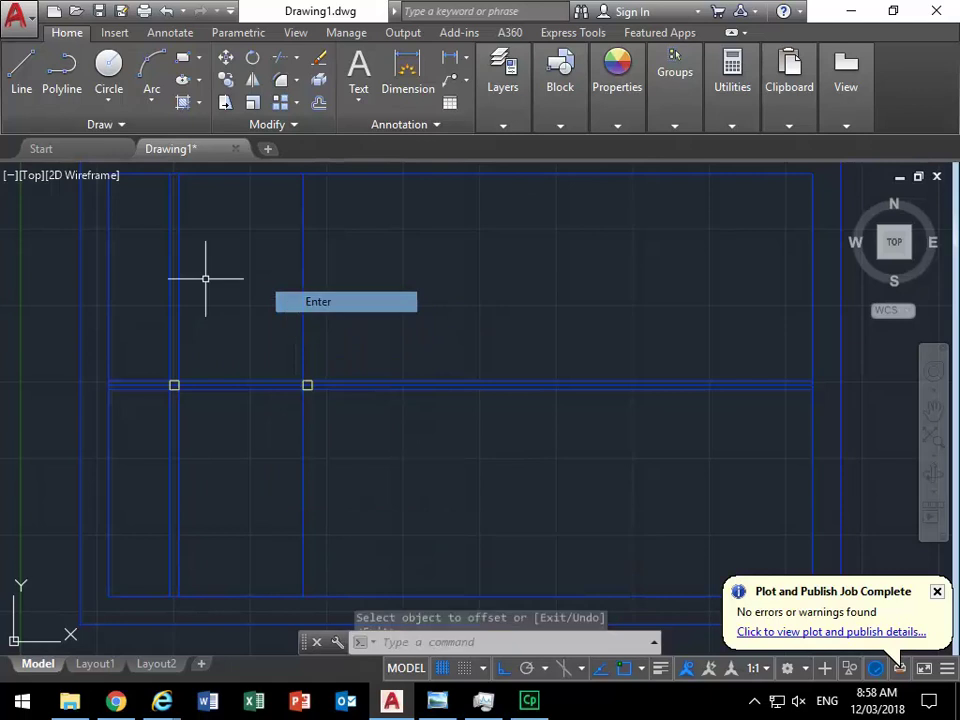
- Offset the new vertical line 150 to the right to give the second interior wall its thickness
left_click(321, 103)
type("150")
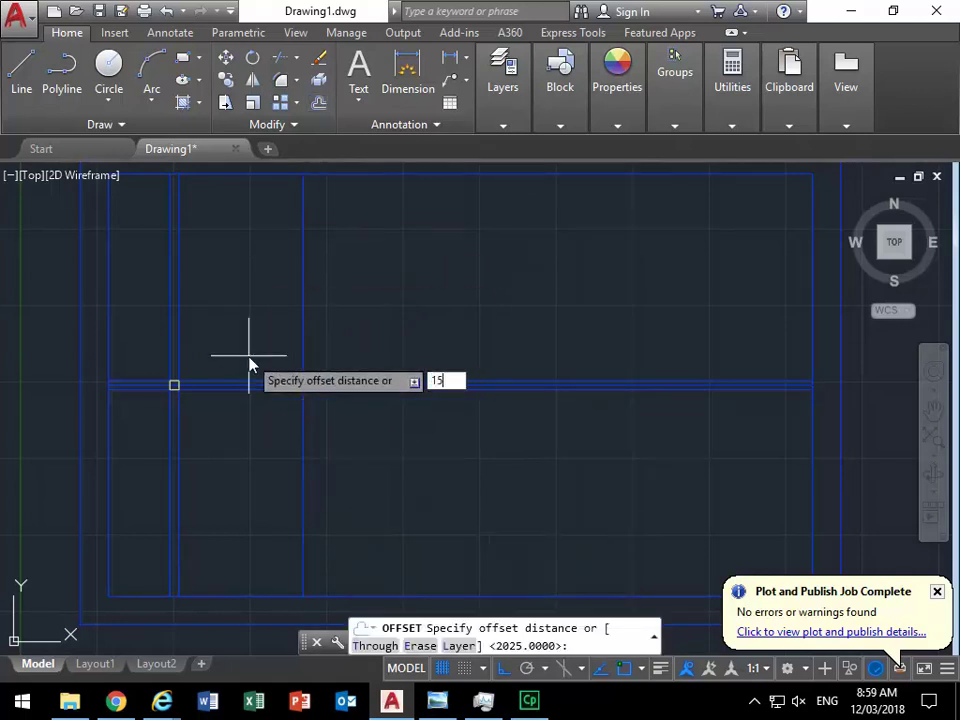
key("Return")
left_click(304, 356)
left_click(328, 350)
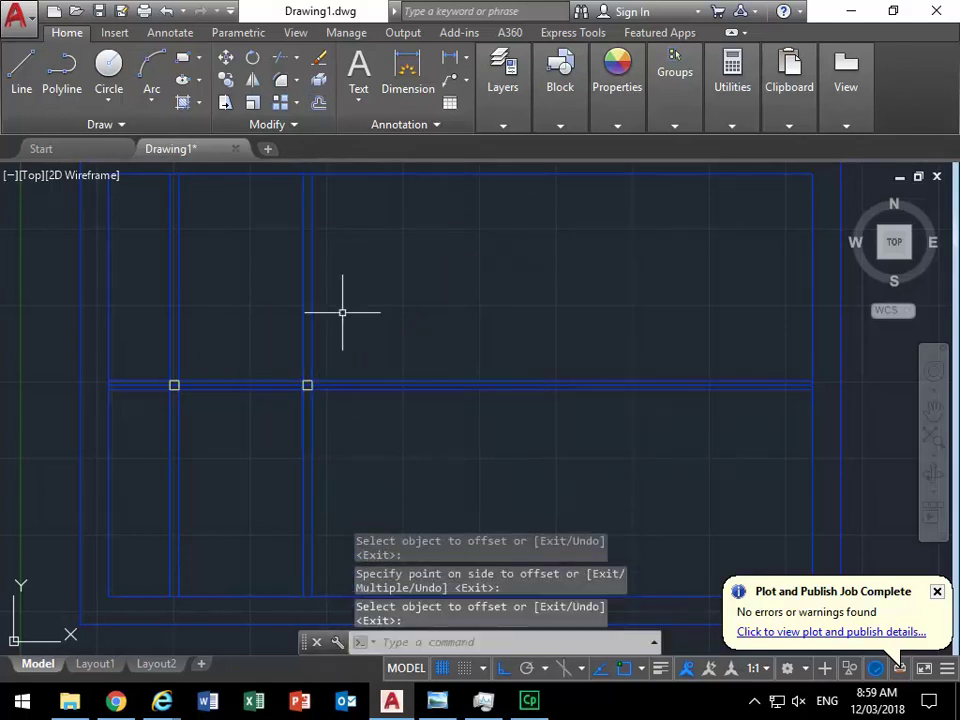
- Offset the right face of the second vertical interior wall 2350 to the right to start the third wall
key("Return")
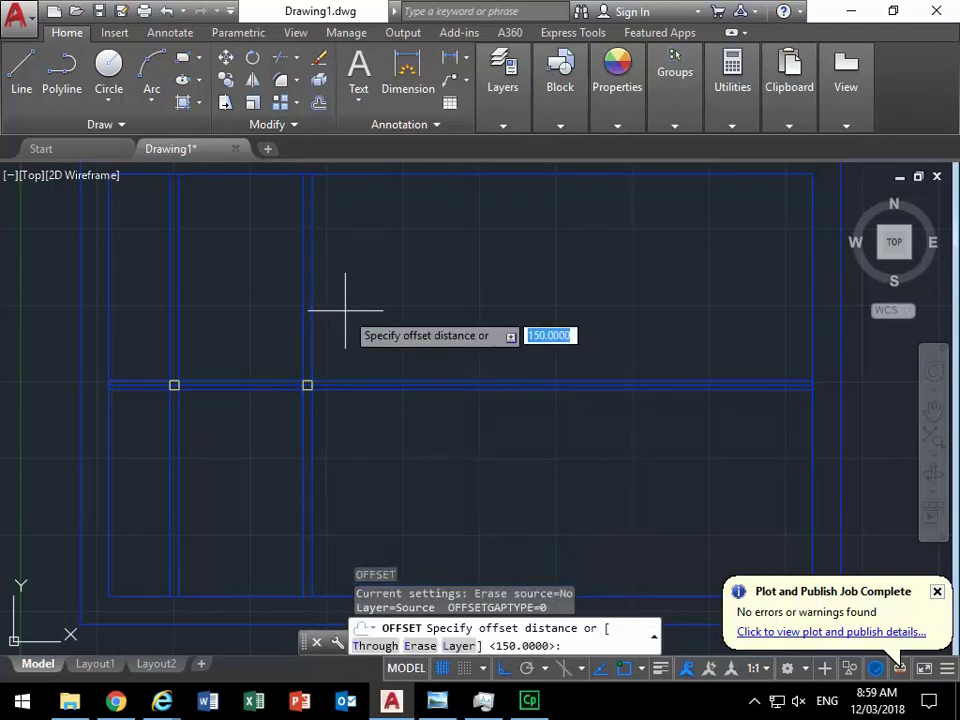
type("23")
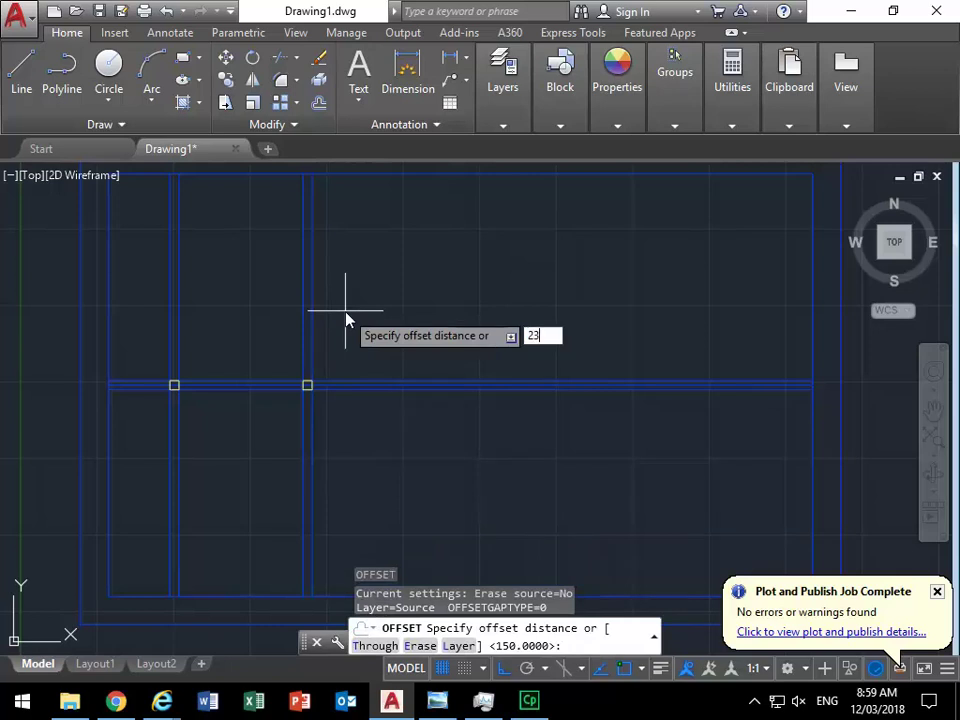
type("50")
key("Return")
left_click(315, 322)
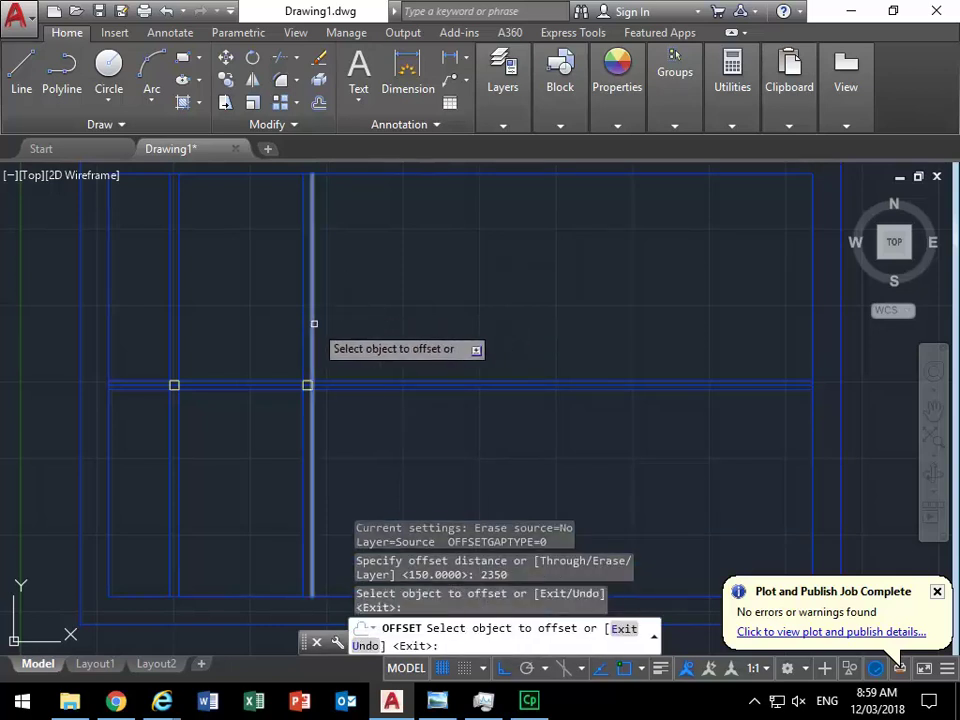
left_click(345, 315)
left_click(311, 321)
left_click(399, 324)
key("Return")
- Offset the third wall's first line 150 to the right to give the wall its thickness
key("Return")
type("150")
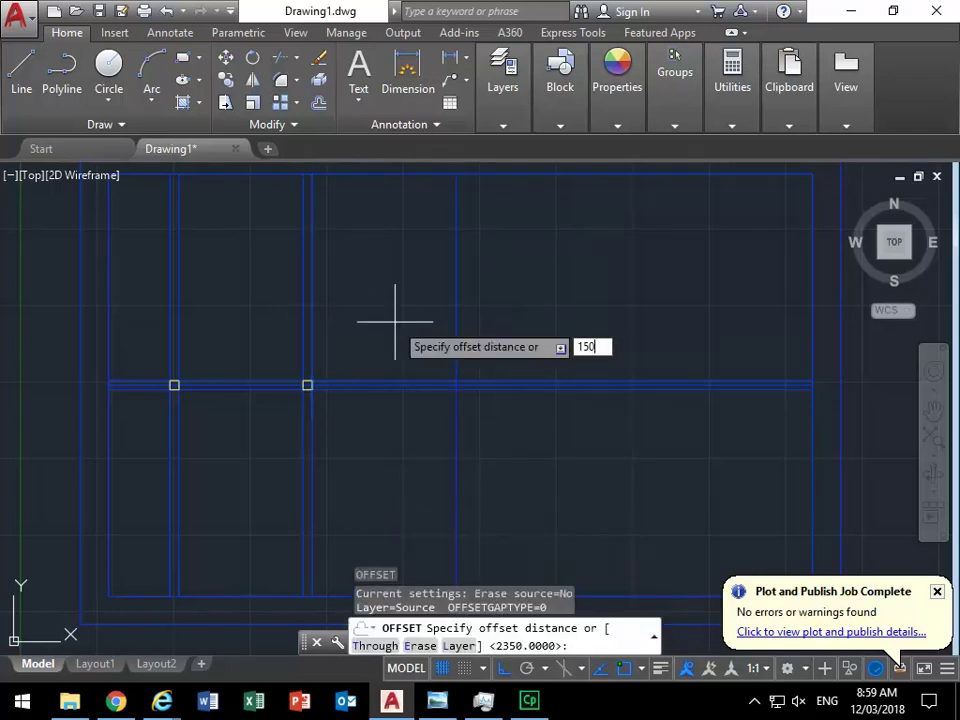
key("Return")
left_click(456, 343)
left_click(514, 317)
key("Return")
- Offset the right face of the third vertical interior wall 2355 to the right to start the fourth wall
key("Return")
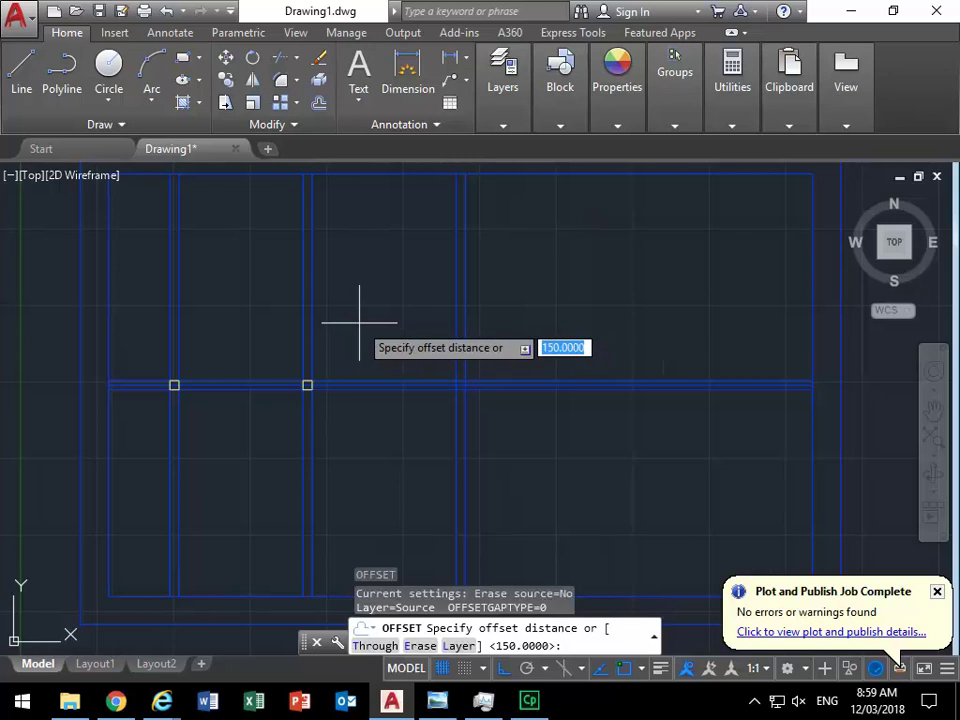
type("2355")
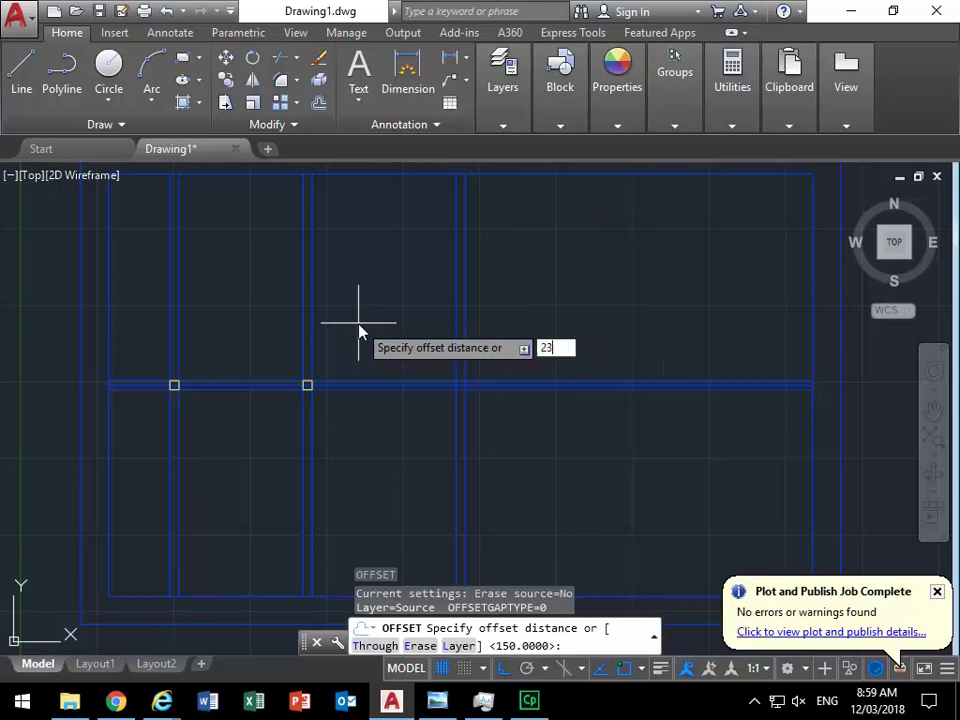
key("Return")
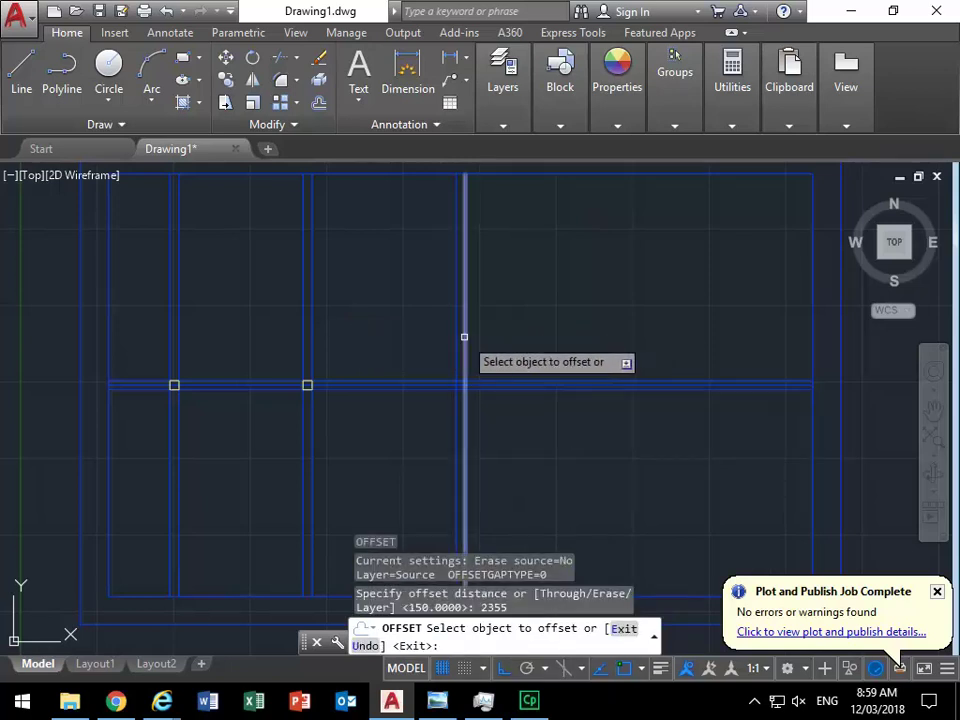
left_click(463, 336)
left_click(532, 338)
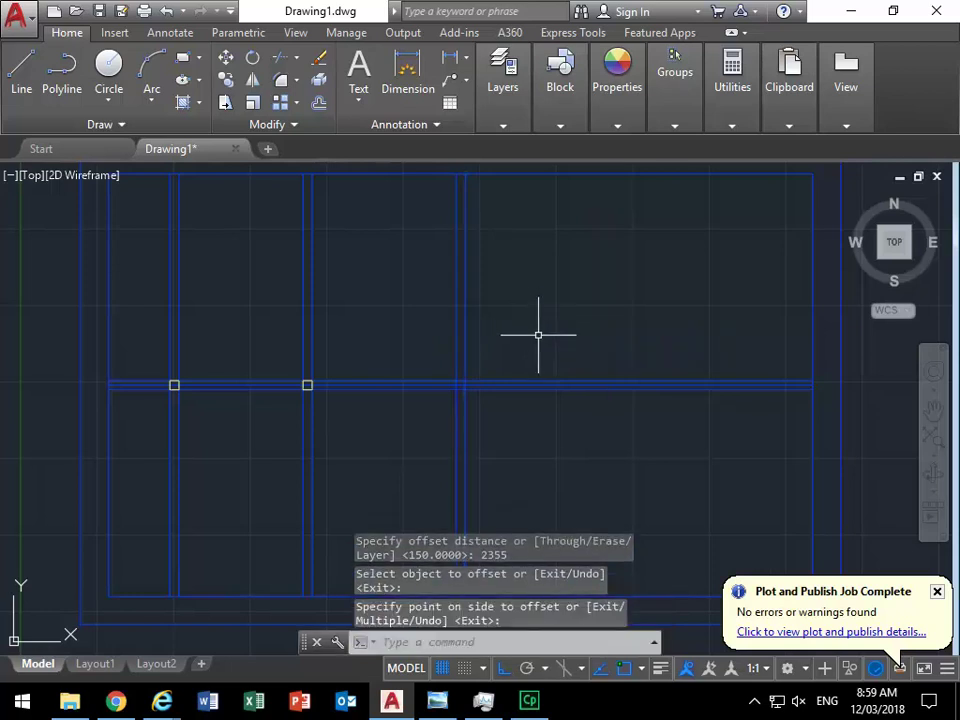
key("Return")
key("Return")
left_click(464, 336)
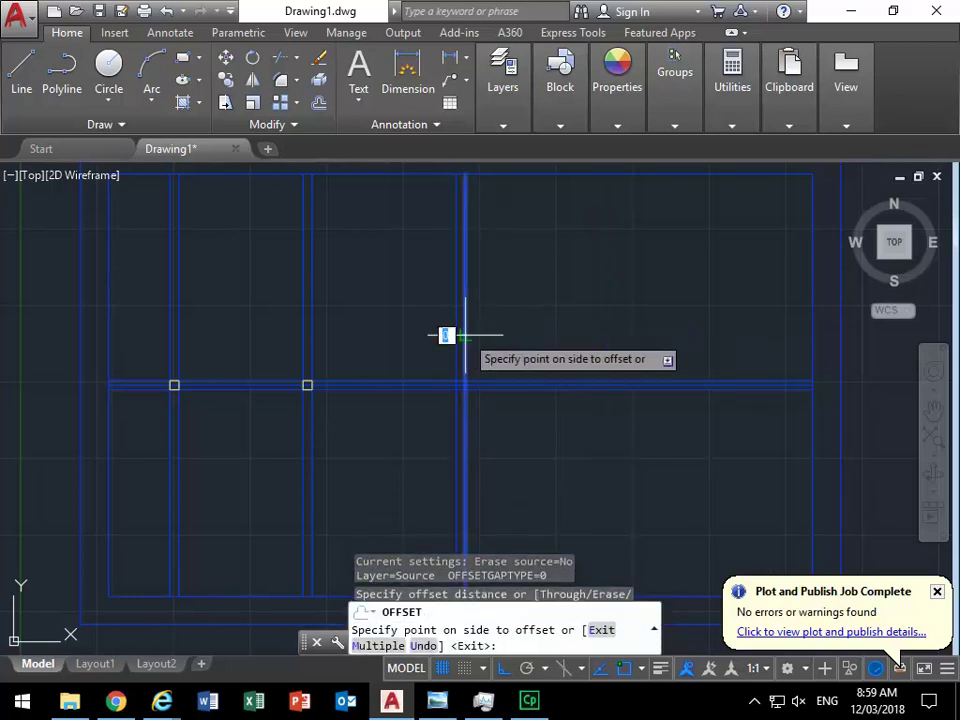
left_click(523, 320)
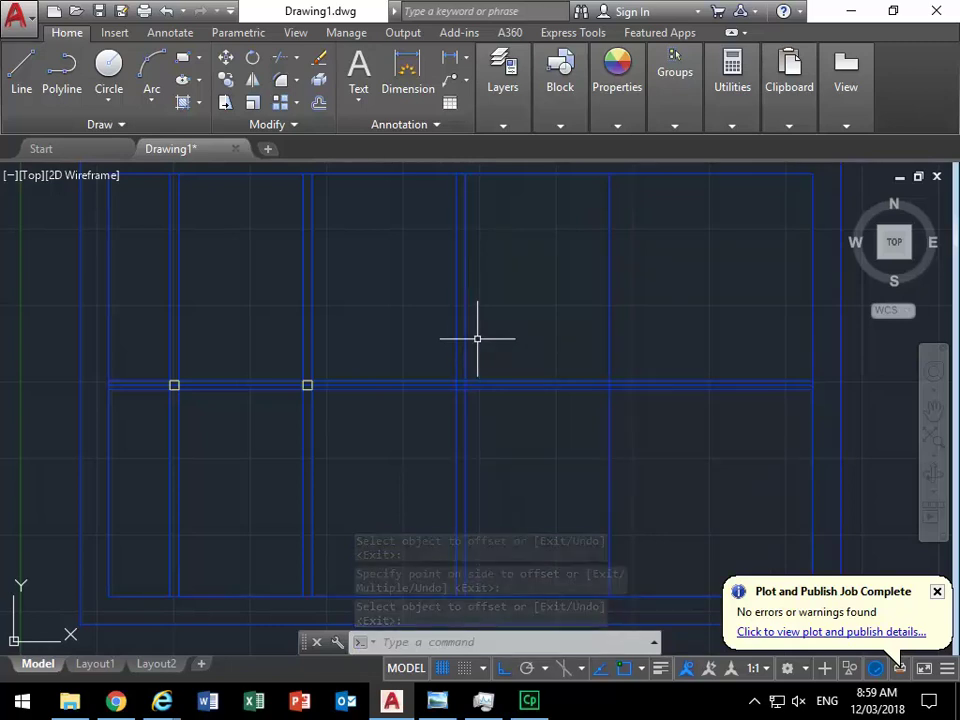
key("Return")
- Offset the fourth wall's first line 150 to the right to complete the wall thickness
key("Return")
type("150")
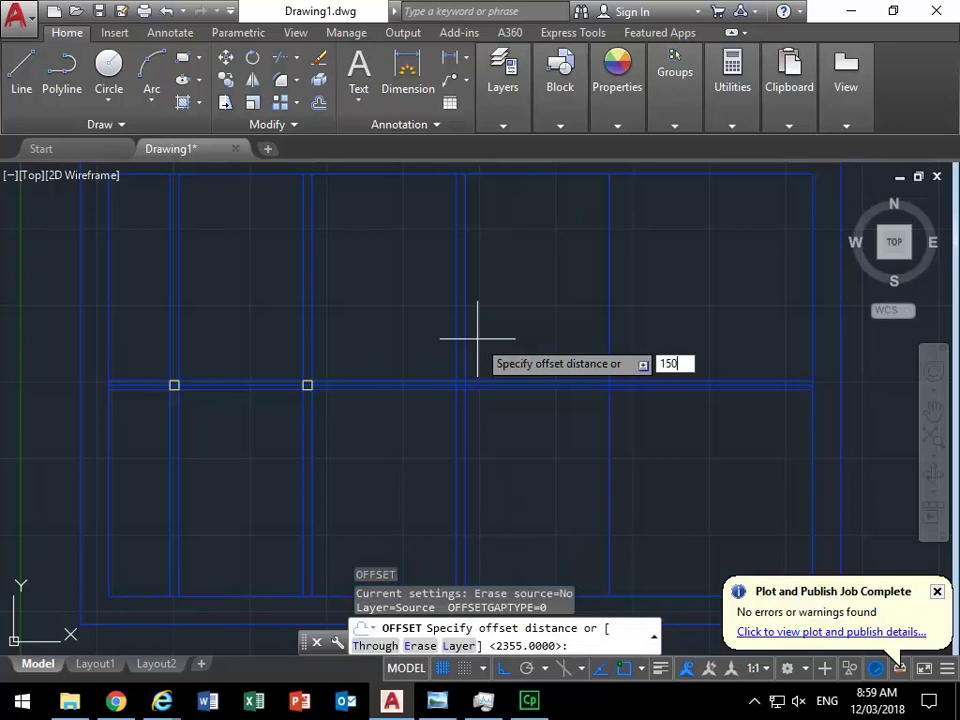
key("Return")
left_click(612, 339)
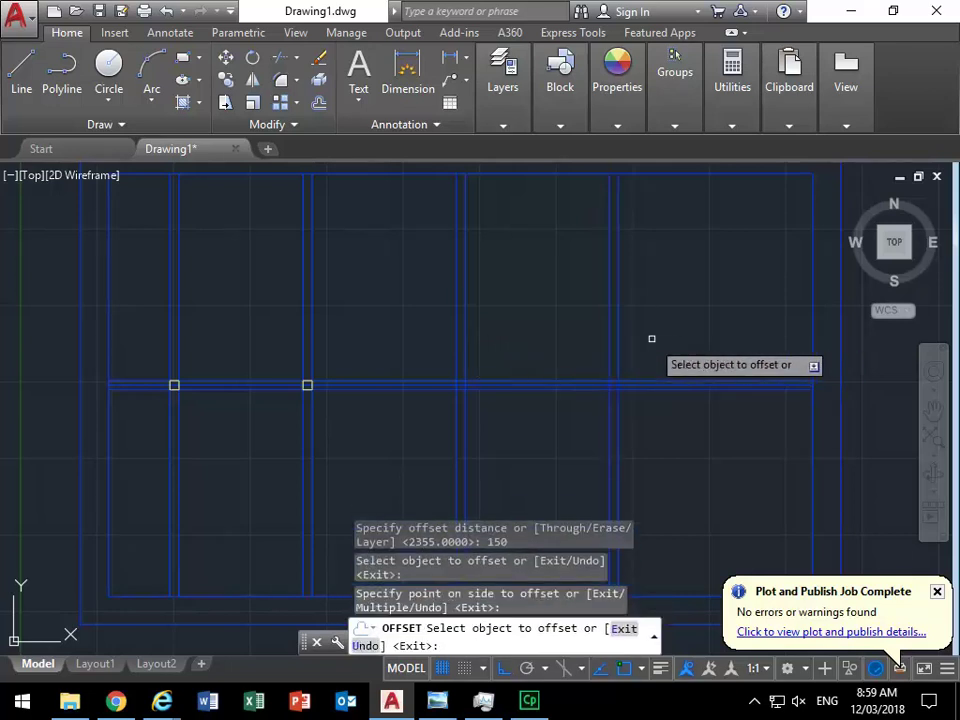
left_click(650, 339)
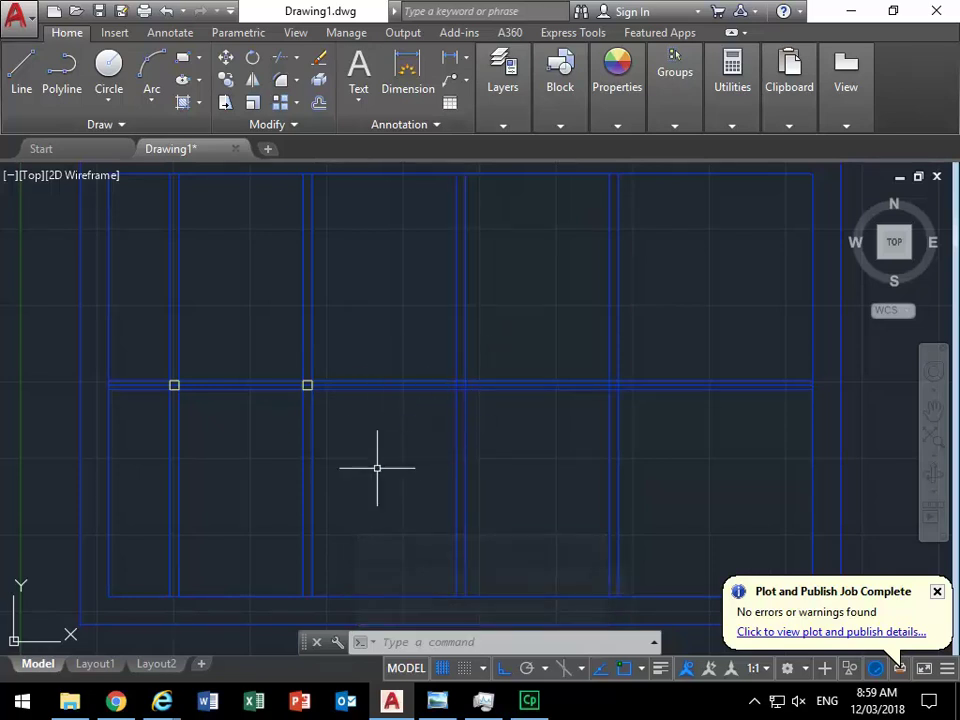
- Copy the post at the second crossing by its lower-left corner 2500 to the right, onto the third wall crossing
left_click(272, 336)
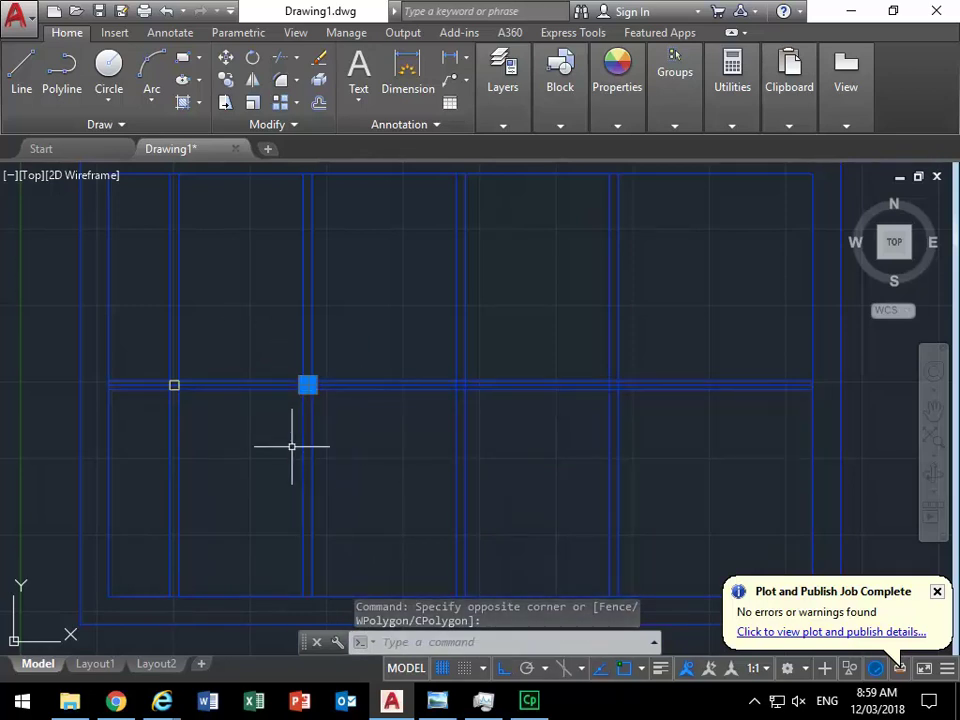
left_click(227, 81)
scroll(296, 388, "up", 6)
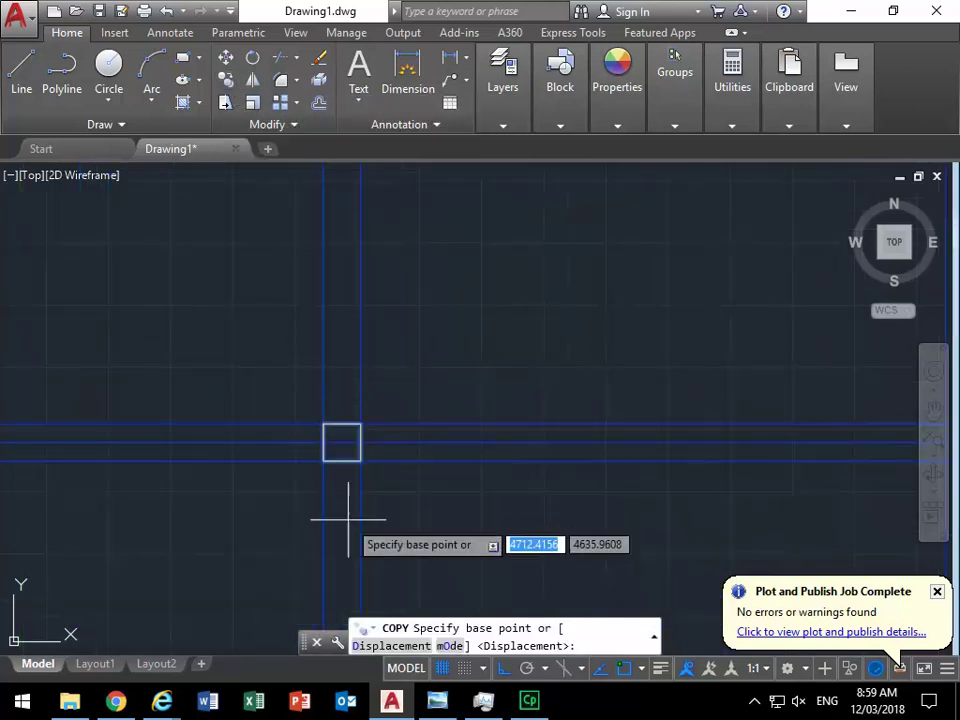
left_click(324, 461)
scroll(580, 337, "down", 4)
middle_click_drag(579, 337, 334, 340)
scroll(545, 380, "up", 2)
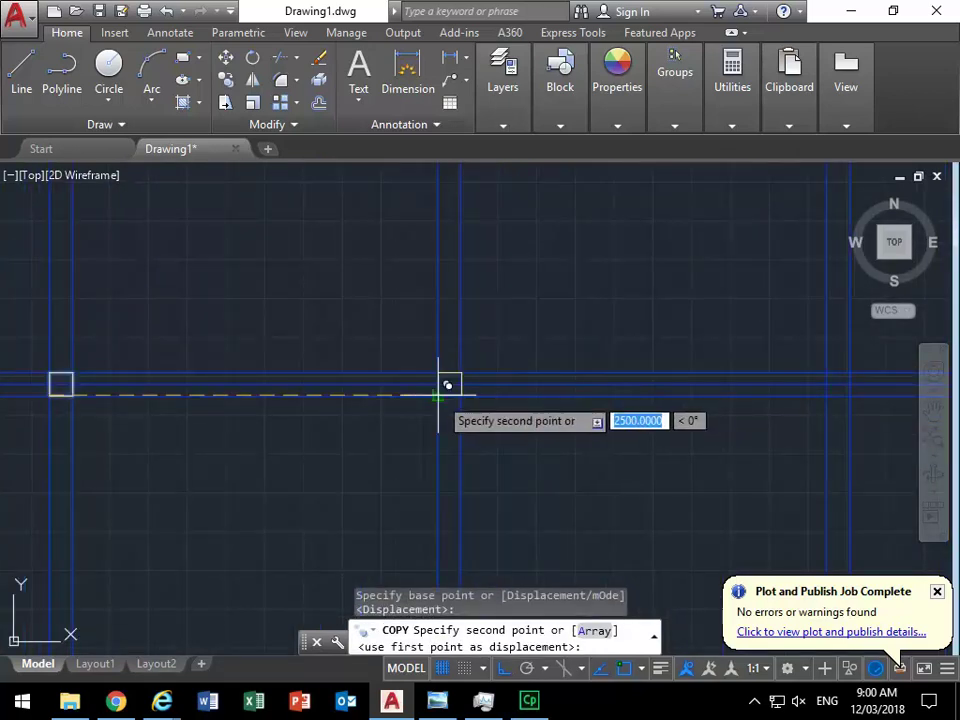
left_click(438, 394)
- Place another copy of the post at the fourth wall crossing, 5005 from the base point, and finish copying
middle_click_drag(422, 406, 529, 386)
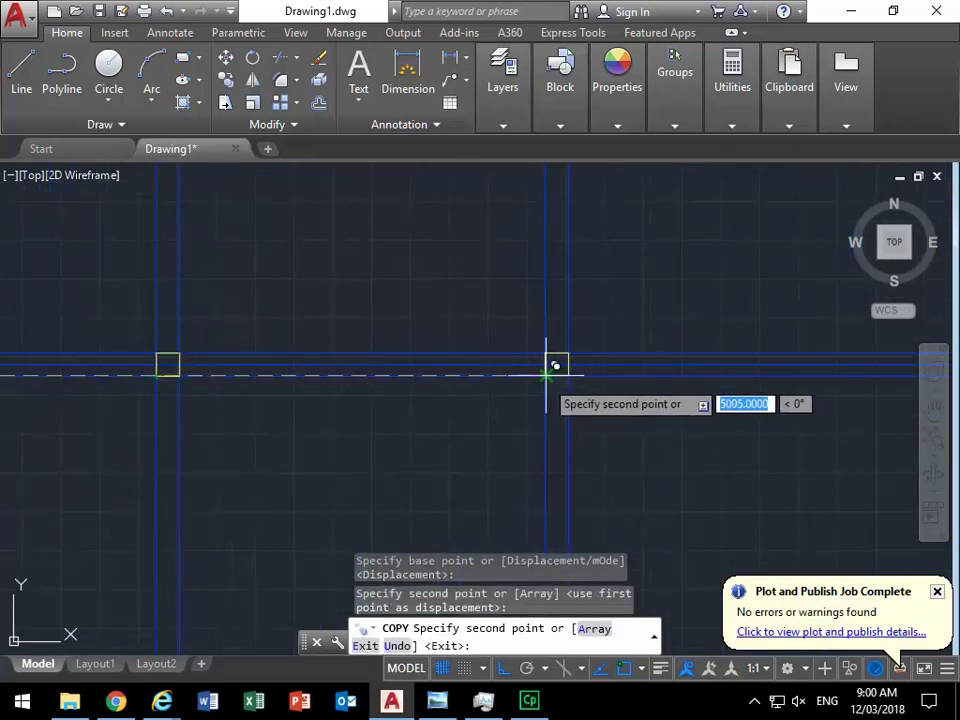
left_click(546, 375)
scroll(503, 392, "down", 4)
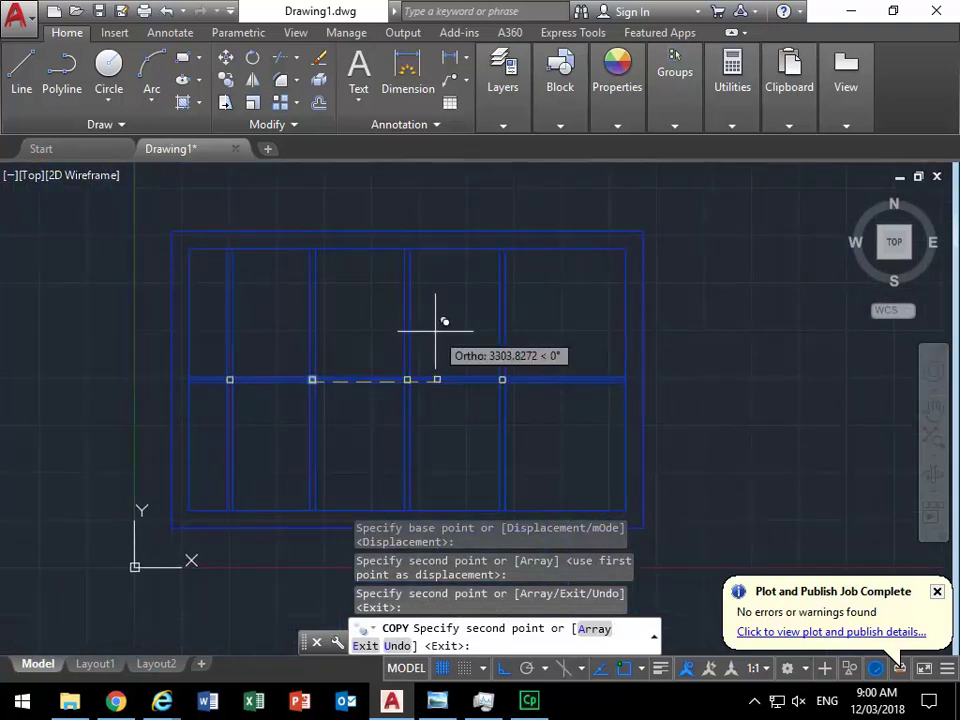
right_click(436, 331)
left_click(457, 342)
- Make the wall layer A-WALL-EXIST the current layer
middle_click_drag(400, 461, 443, 428)
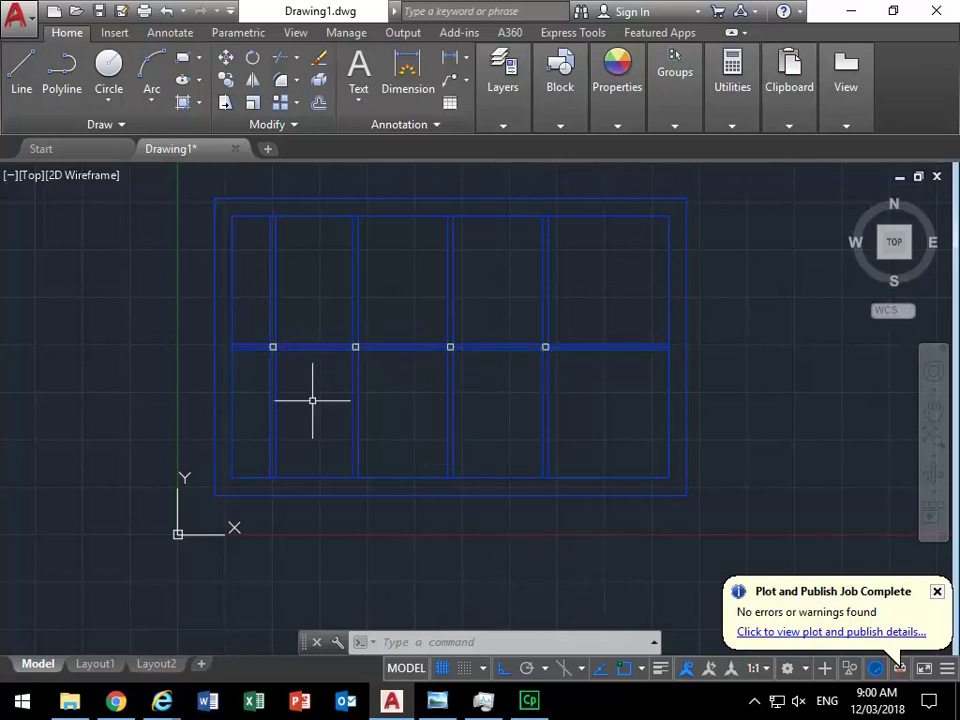
mouse_move(311, 272)
middle_mouse_down()
mouse_move(317, 300)
mouse_move(305, 341)
middle_mouse_up()
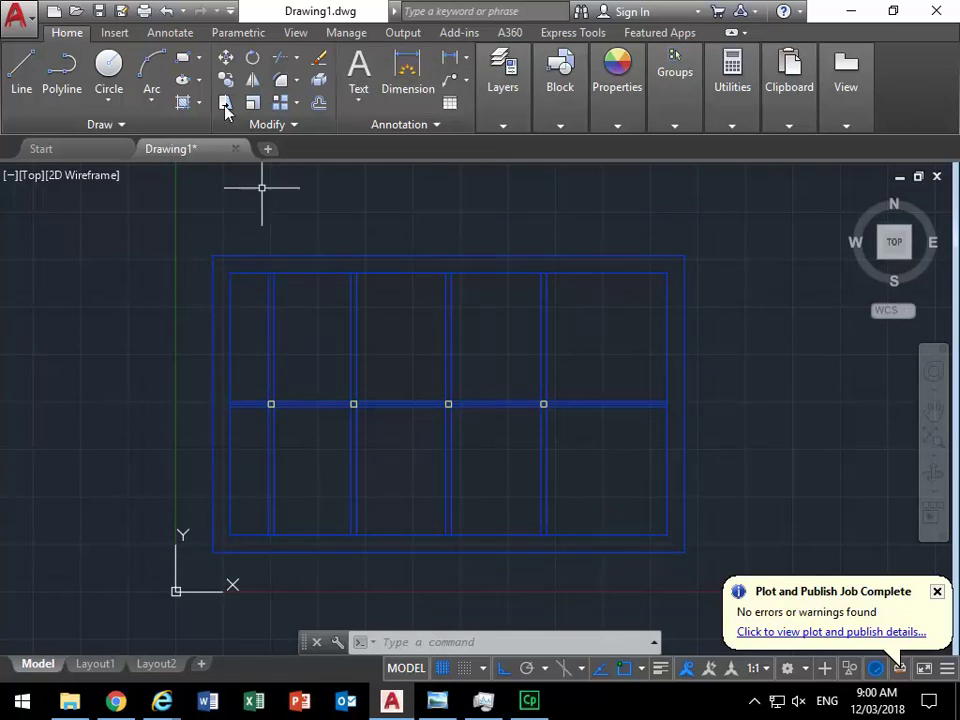
left_click(505, 100)
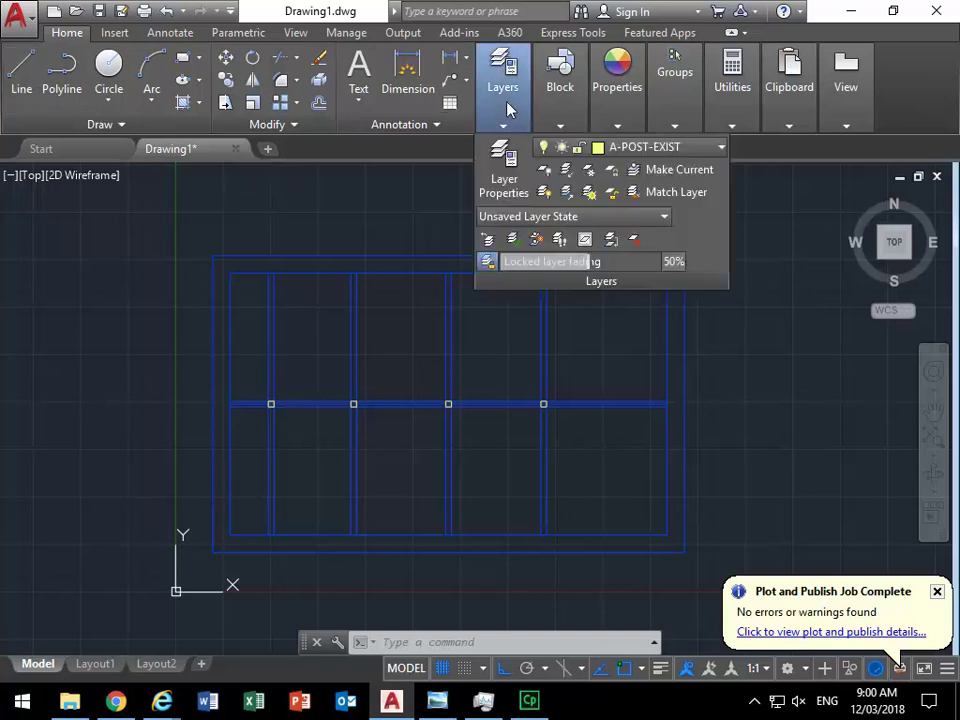
left_click(620, 147)
left_click(645, 215)
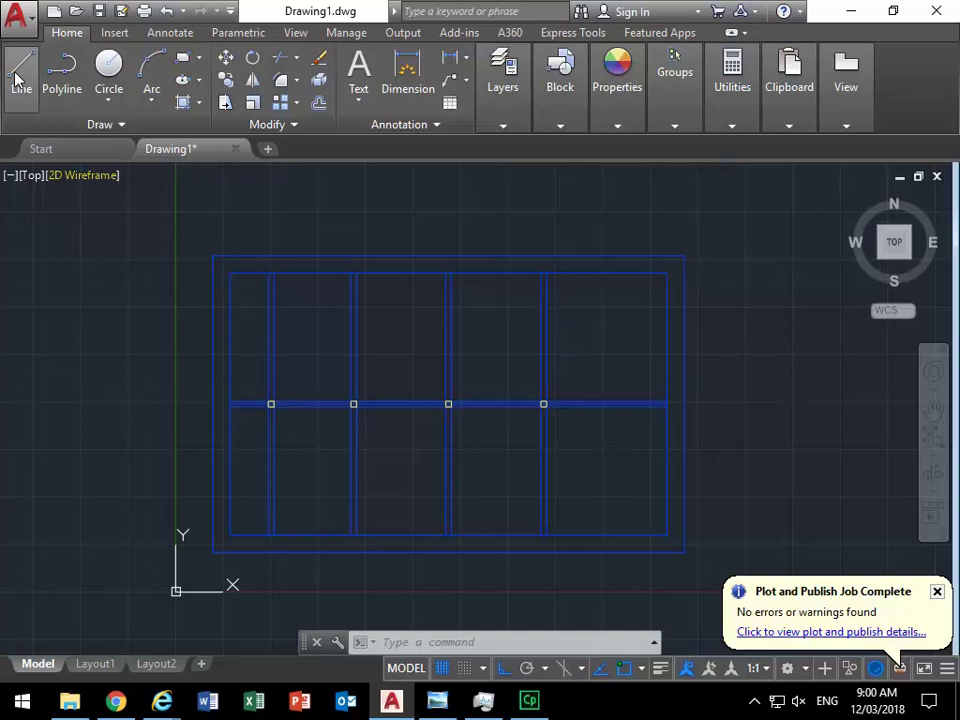
- Draw a line across the left outer wall, 650 above its outer lower-left corner, and delete that line
middle_click_drag(111, 435, 188, 355)
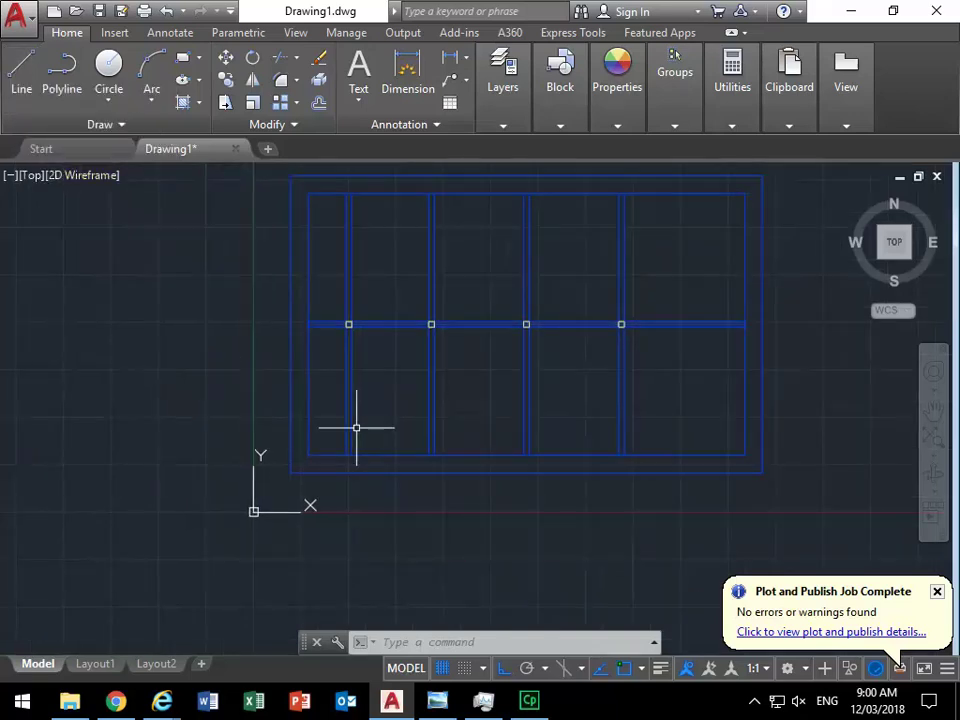
scroll(320, 480, "up", 2)
scroll(200, 510, "up", 2)
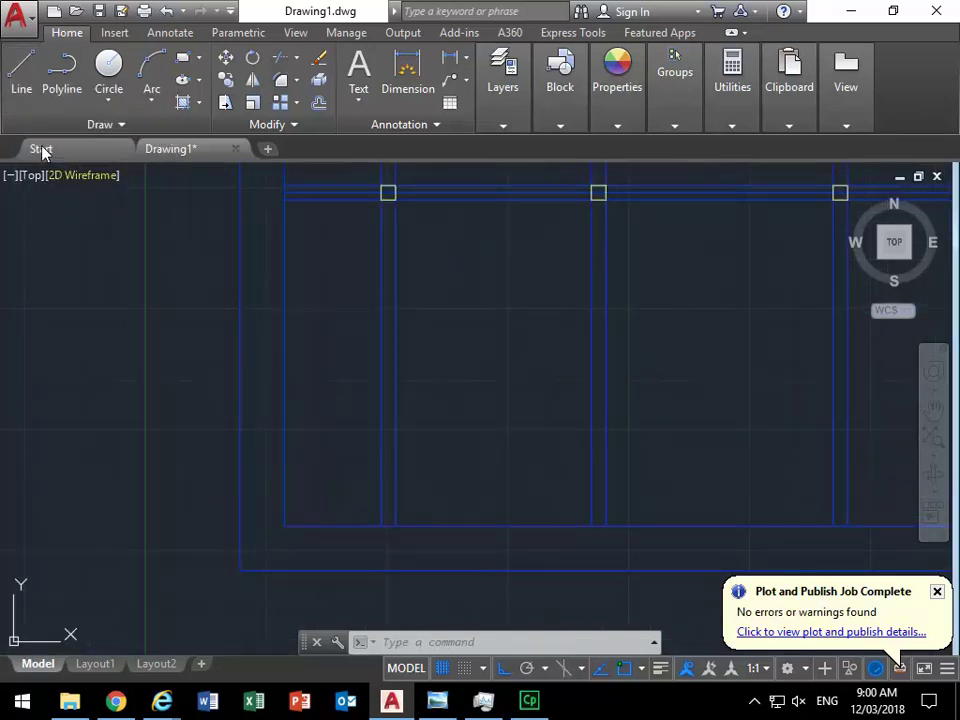
left_click(18, 88)
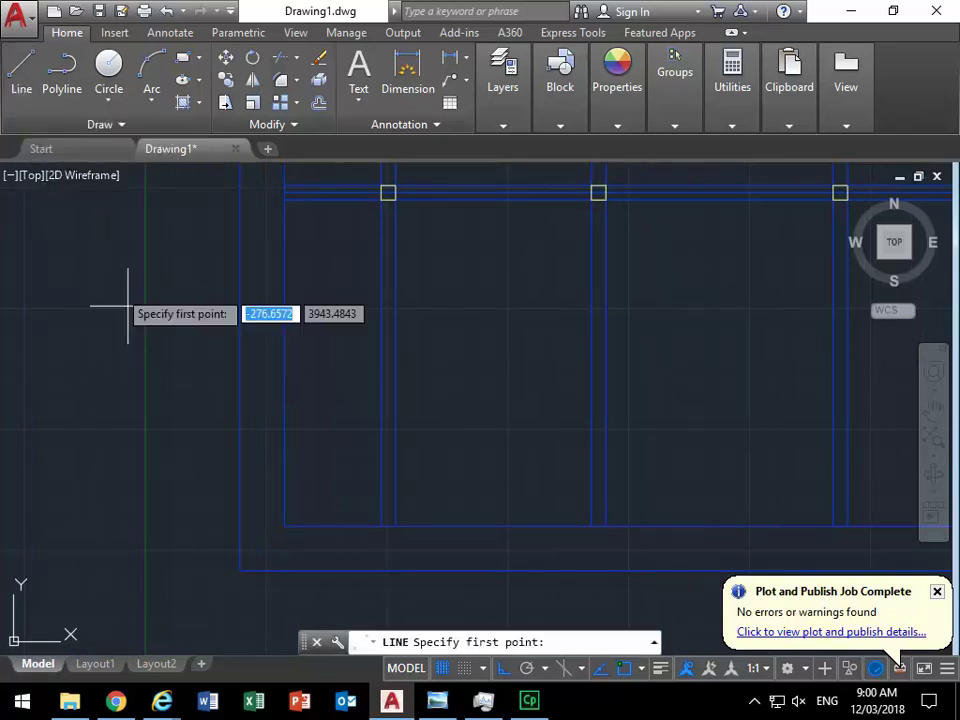
scroll(188, 545, "up", 2)
middle_click_drag(178, 543, 117, 543)
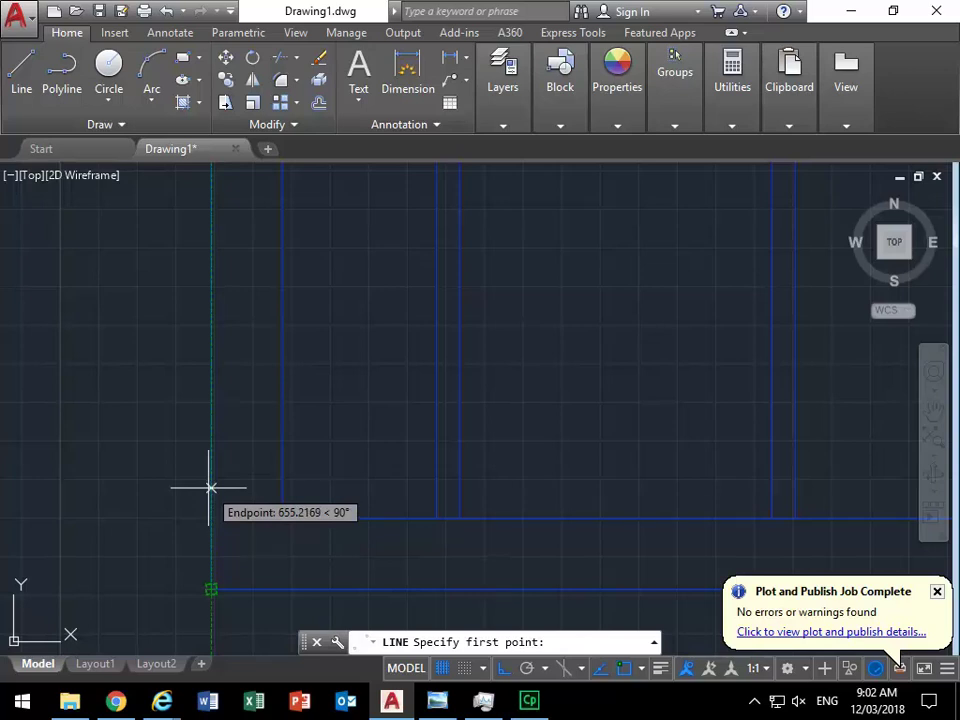
type("650")
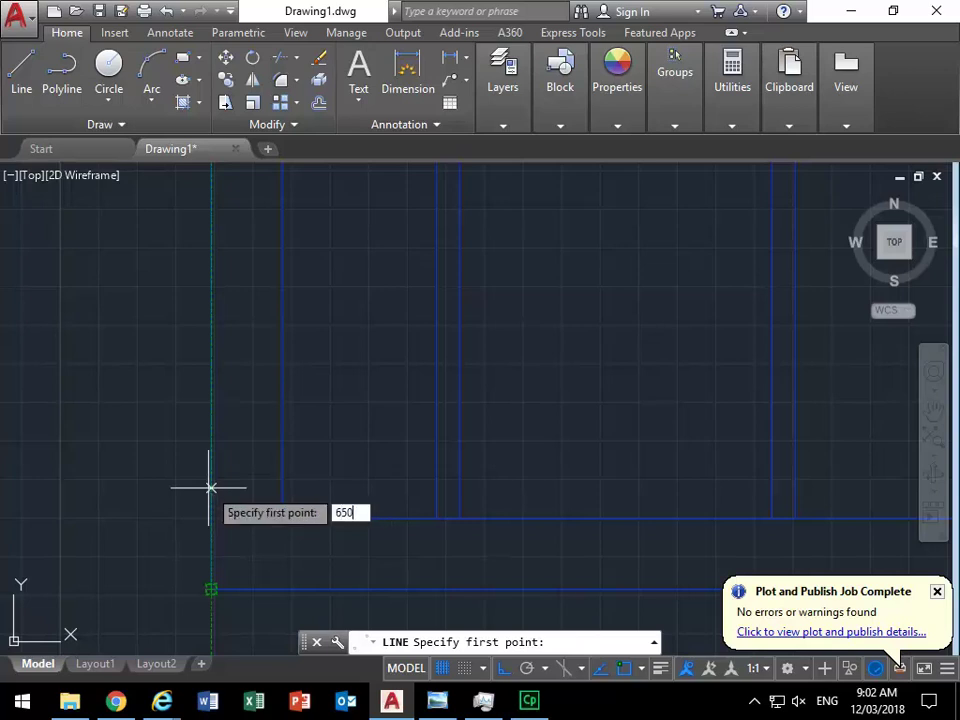
key("Return")
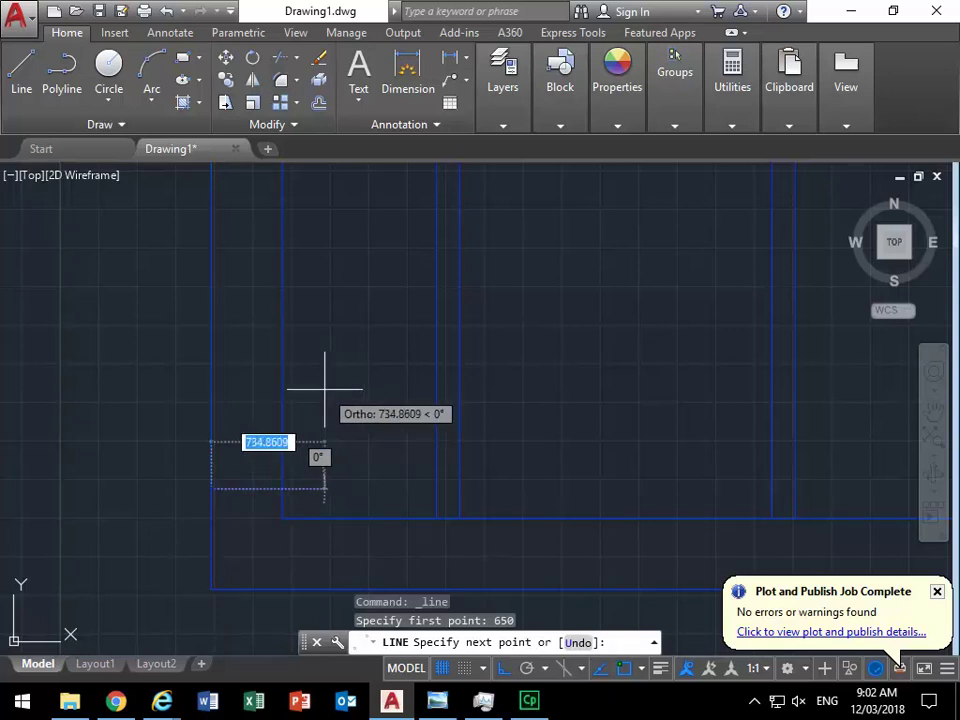
left_click(282, 489)
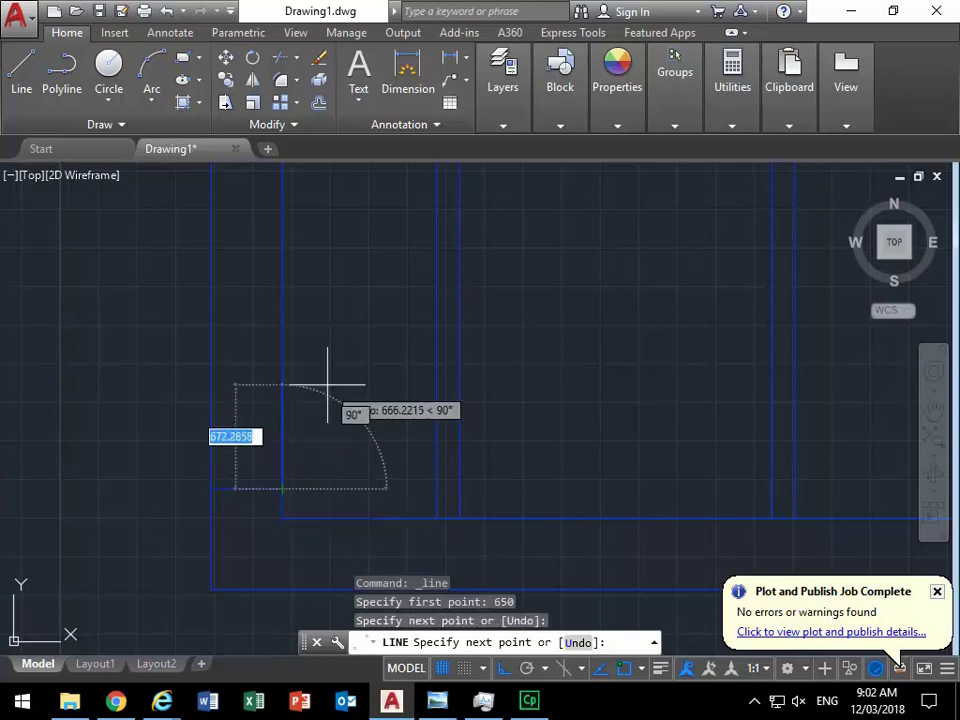
right_click(328, 386)
left_click(345, 395)
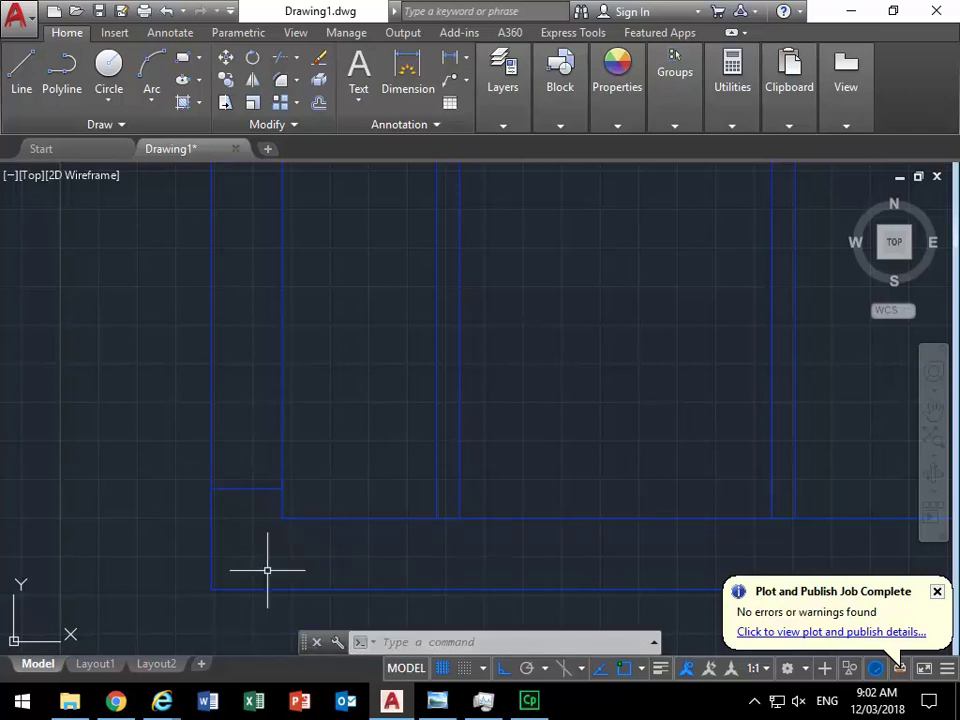
left_click(236, 489)
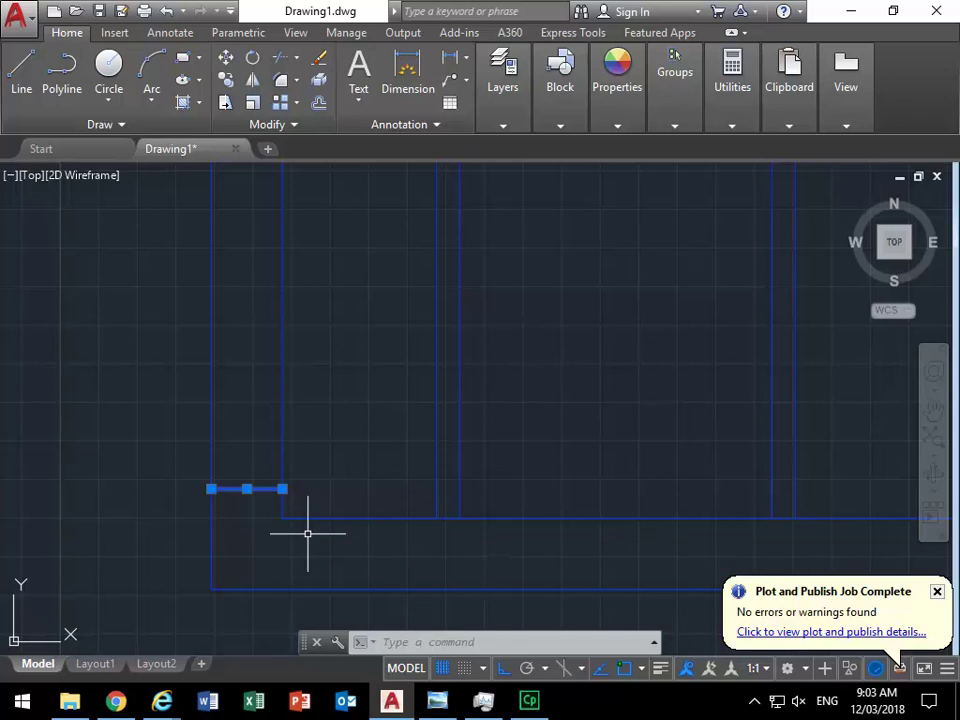
key("Delete")
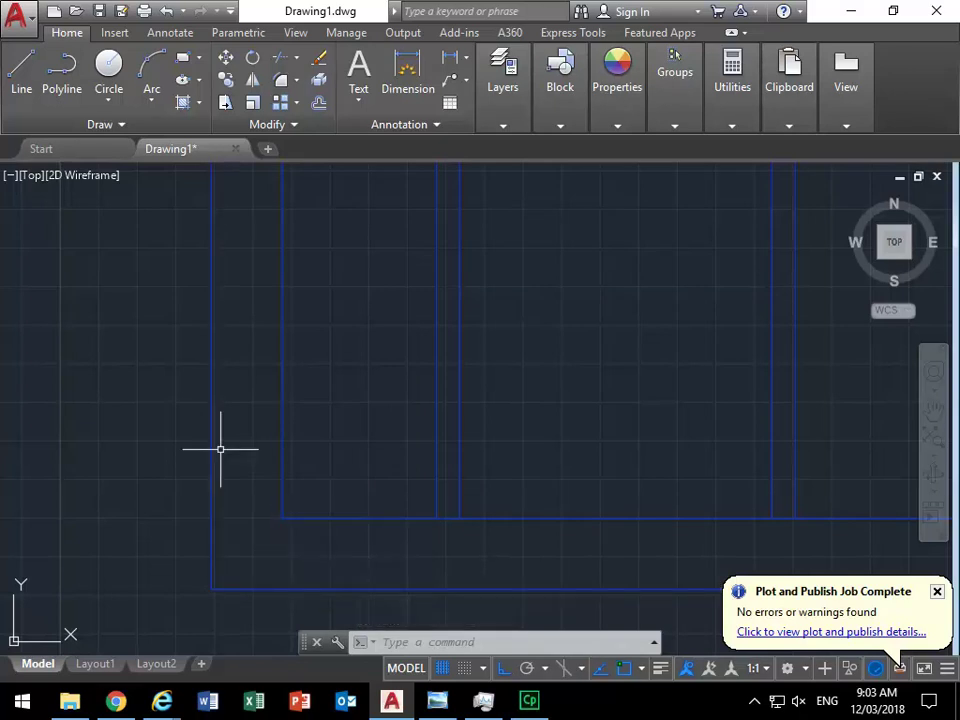
- Explode the outer wall rectangle into separate lines
left_click(318, 82)
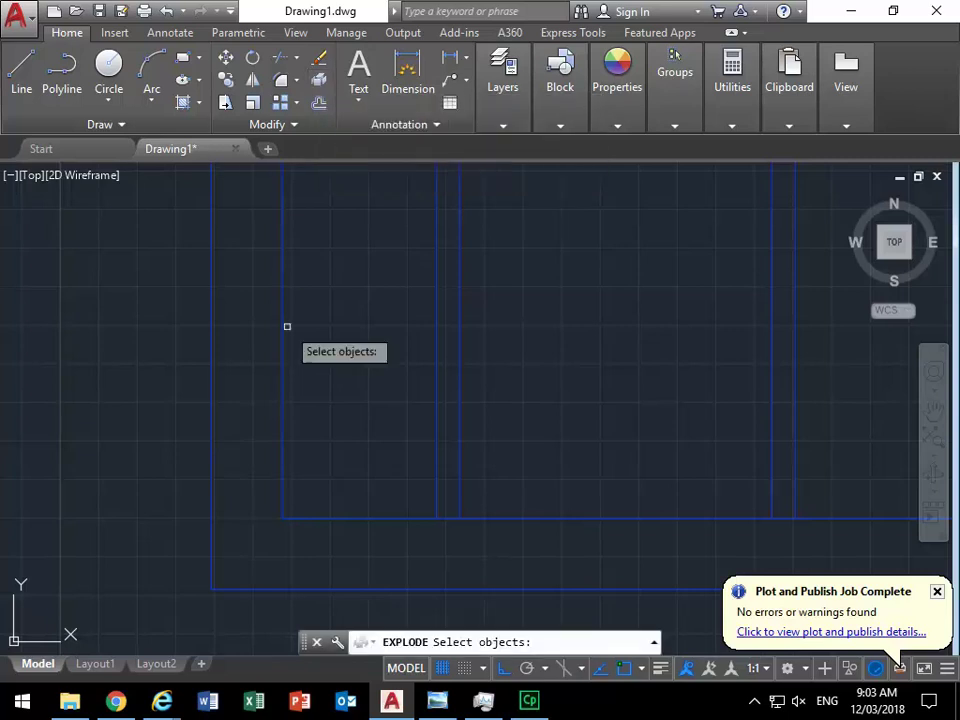
left_click(211, 575)
key("Return")
left_click(168, 404)
left_click(230, 330)
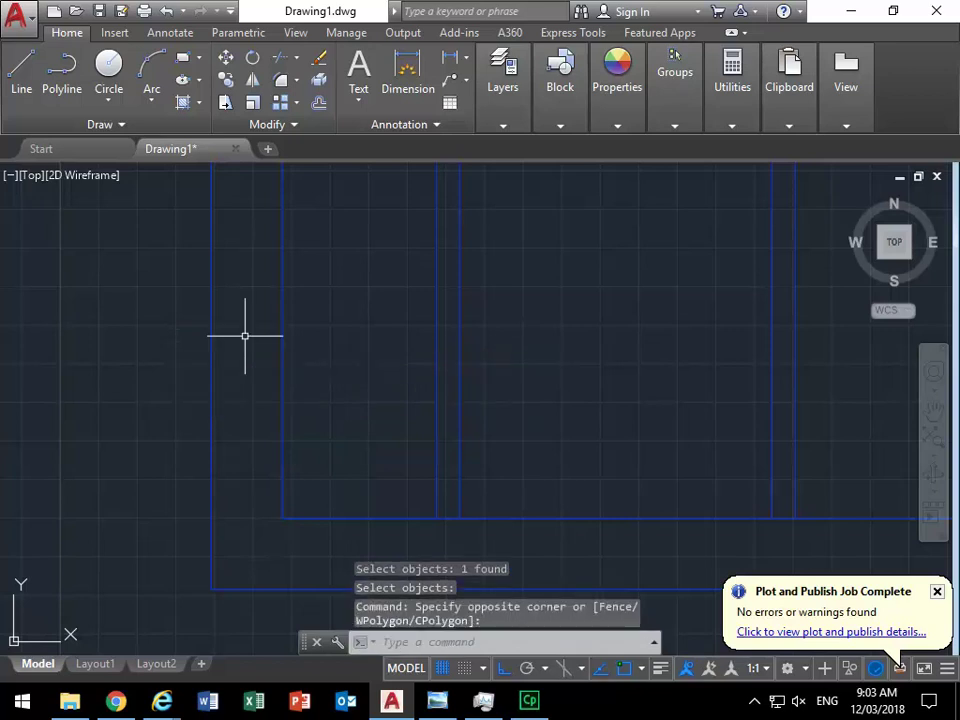
- Offset the bottom line of the outer wall 650 upward into the building and finish the Offset command
left_click(319, 103)
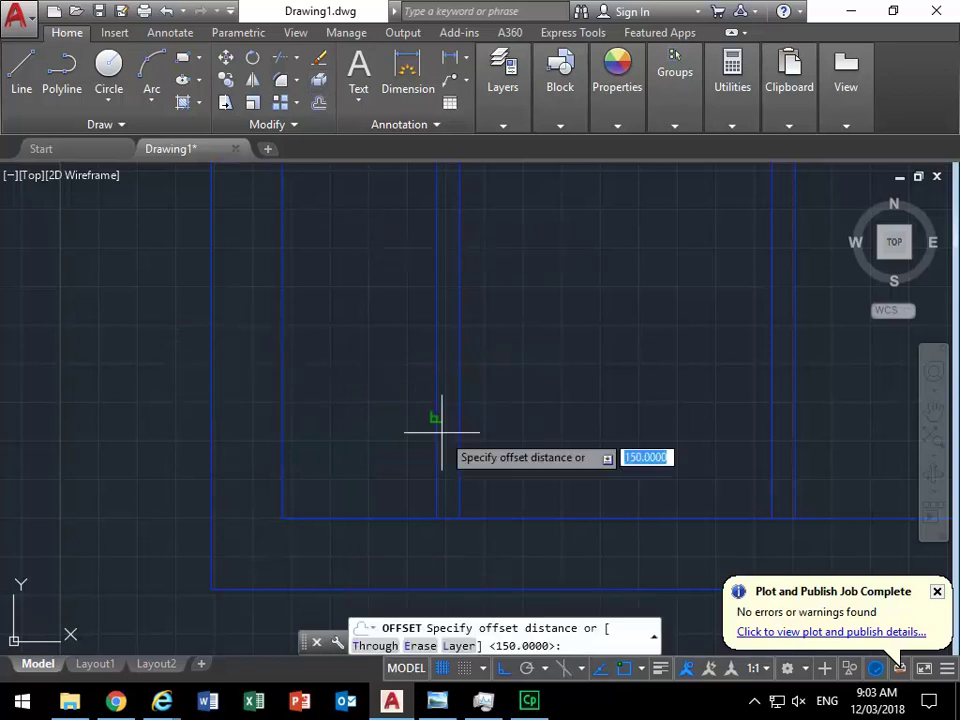
type("650")
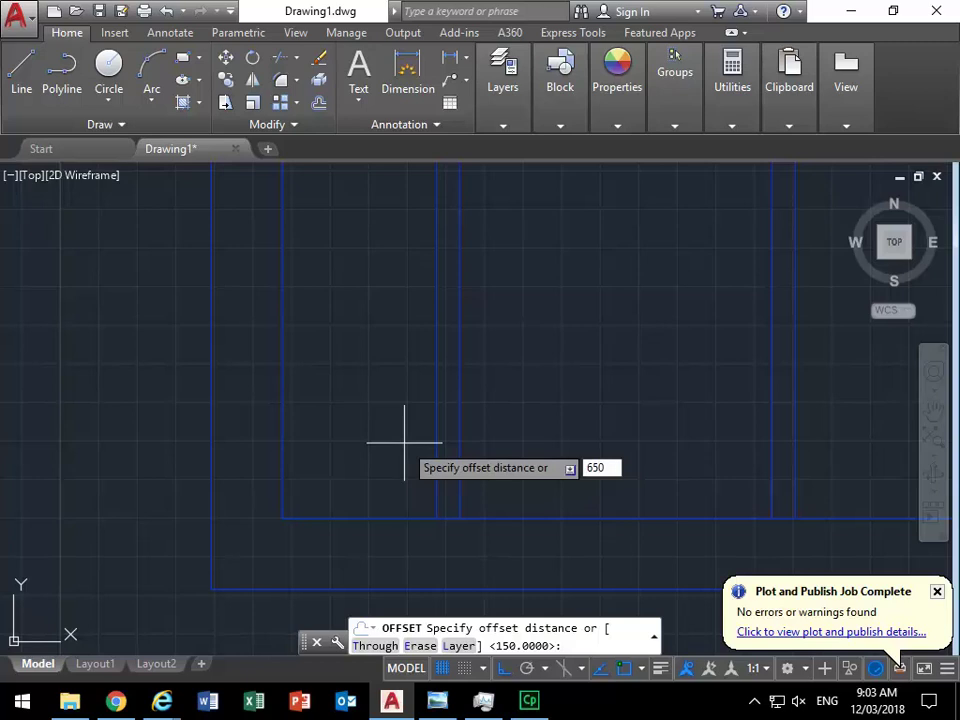
key("Return")
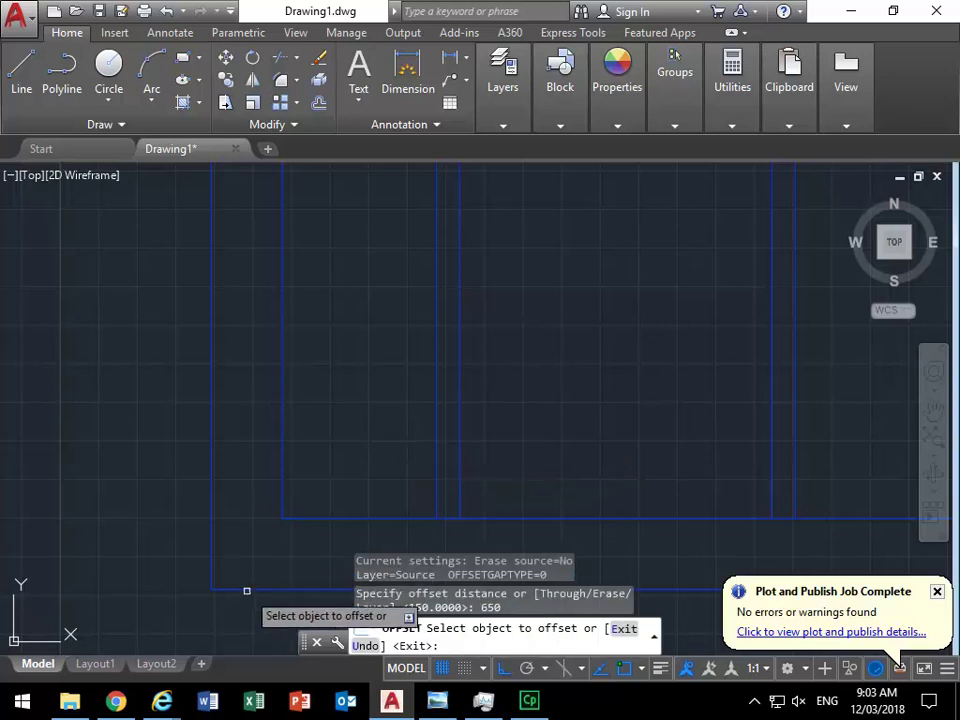
left_click(249, 589)
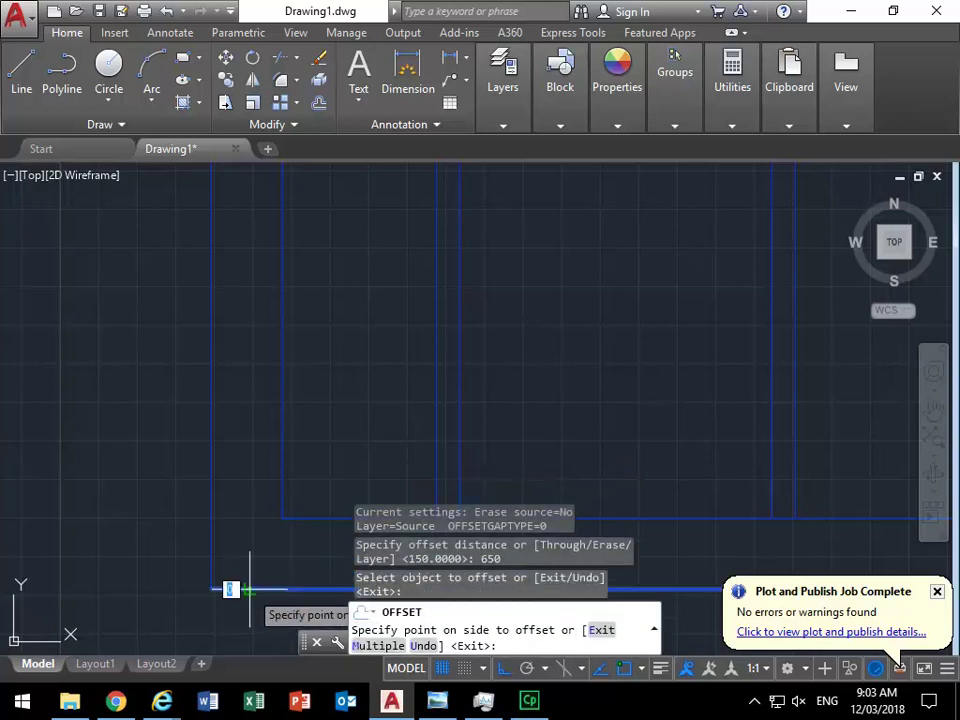
left_click(244, 356)
right_click(252, 364)
left_click(274, 373)
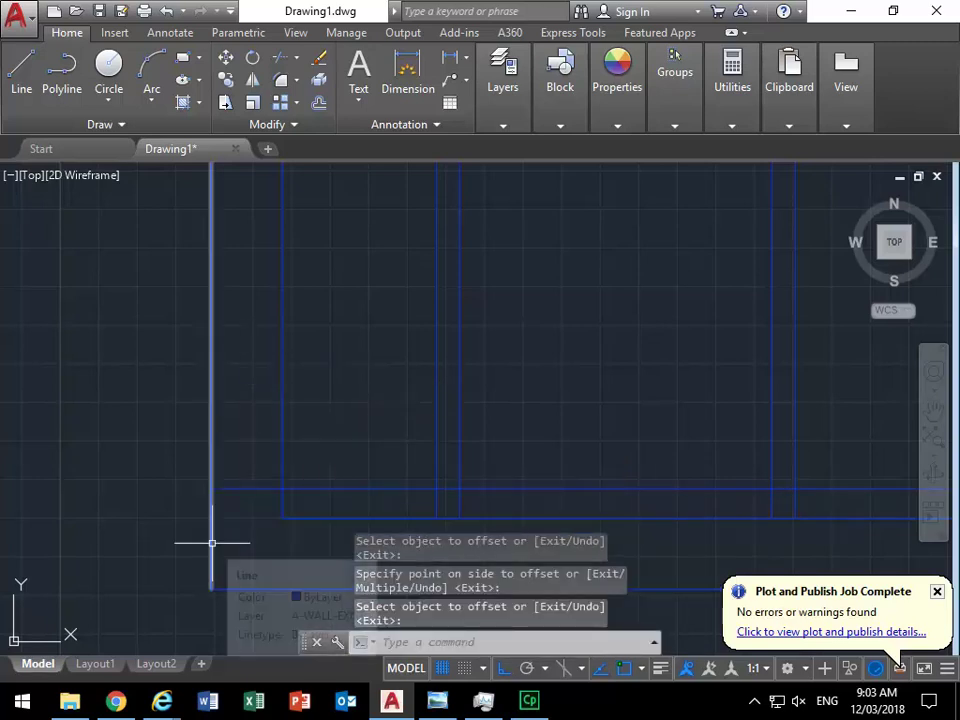
- Trim the new offset line at the inner face of the left wall, keeping only the piece that crosses the wall thickness
left_click(283, 61)
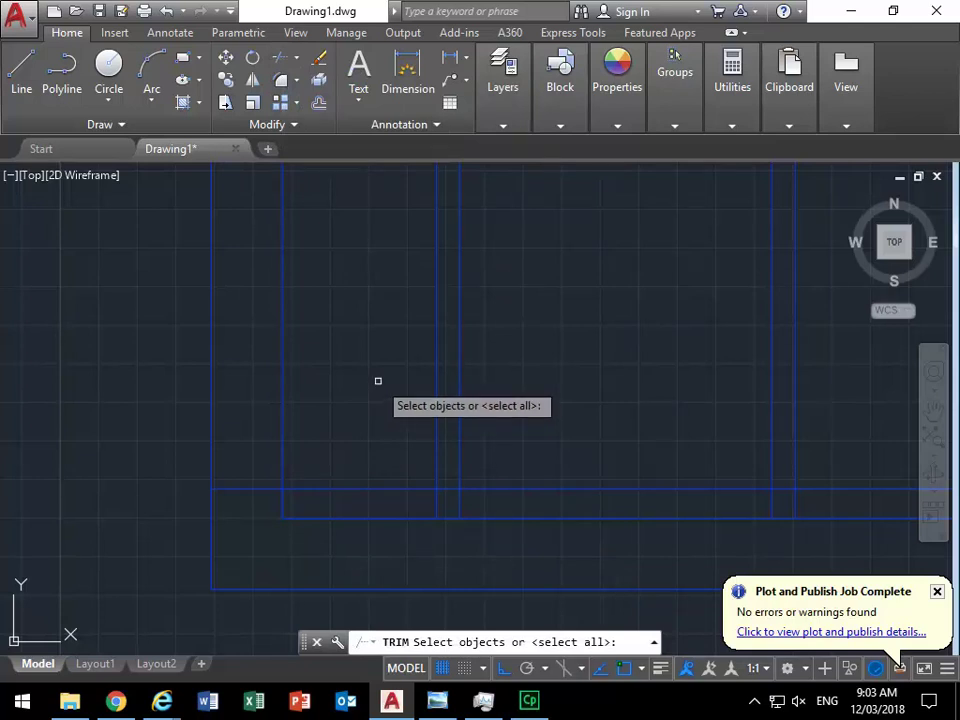
scroll(289, 403, "down", 5)
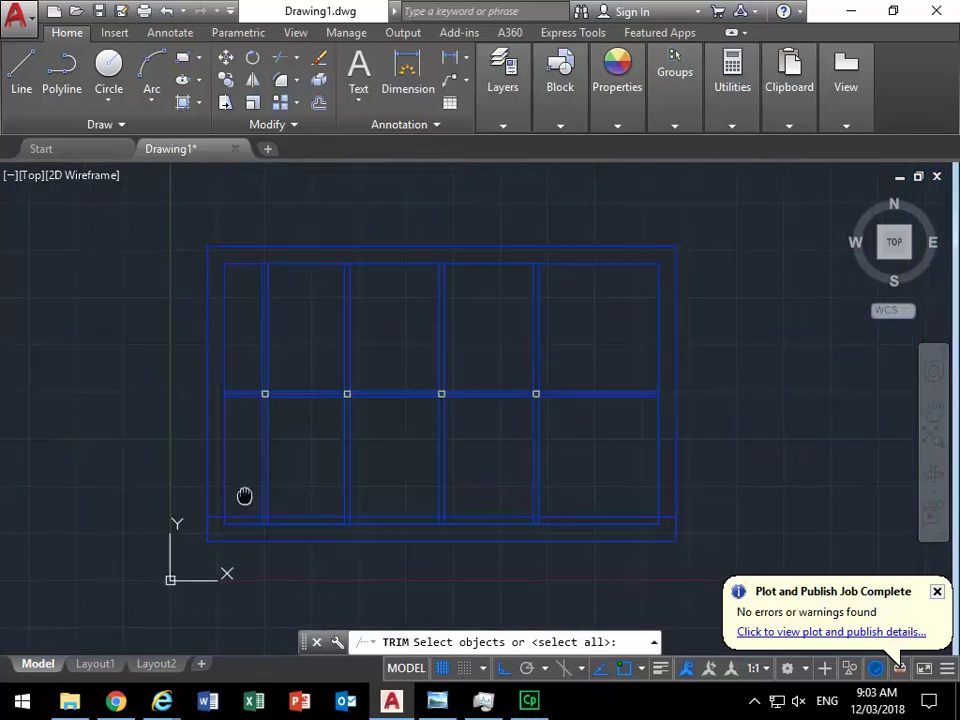
middle_click_drag(249, 491, 214, 508)
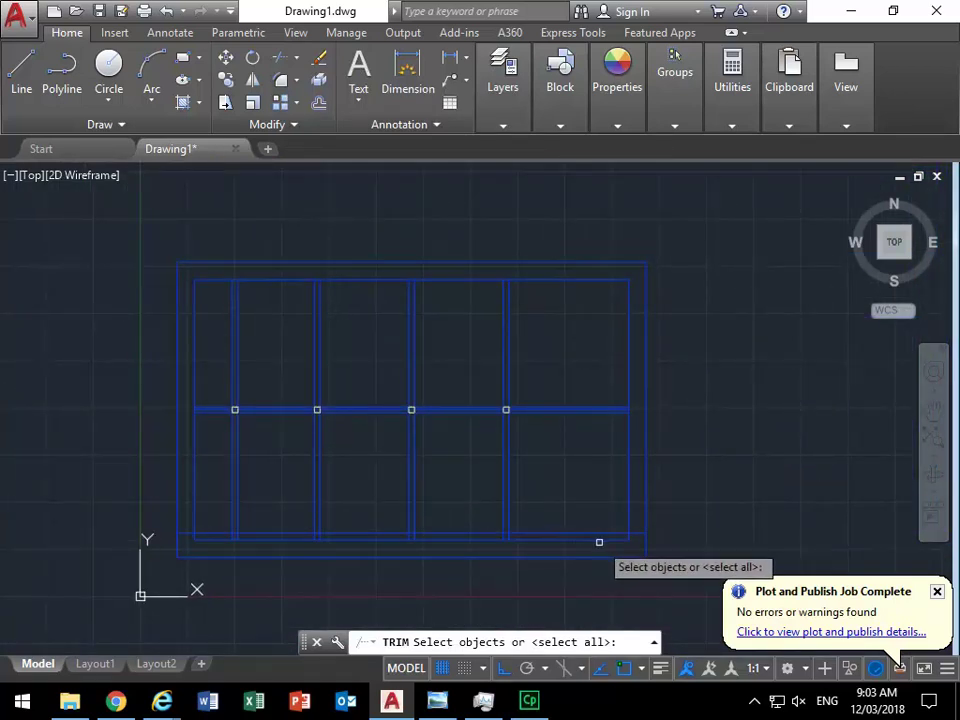
scroll(190, 560, "up", 5)
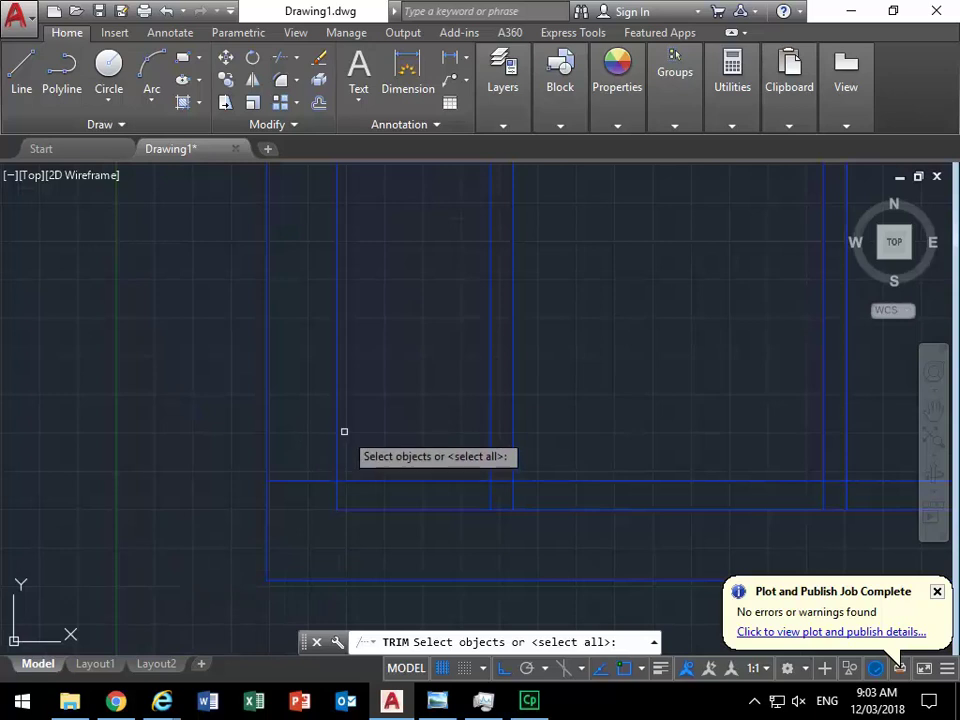
left_click(337, 430)
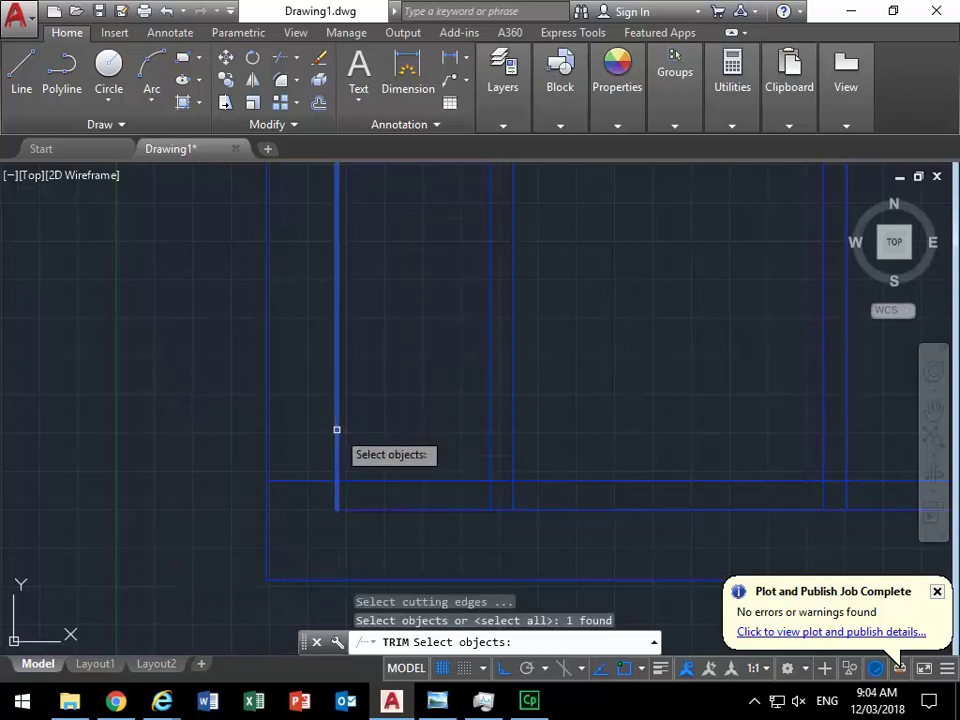
key("Return")
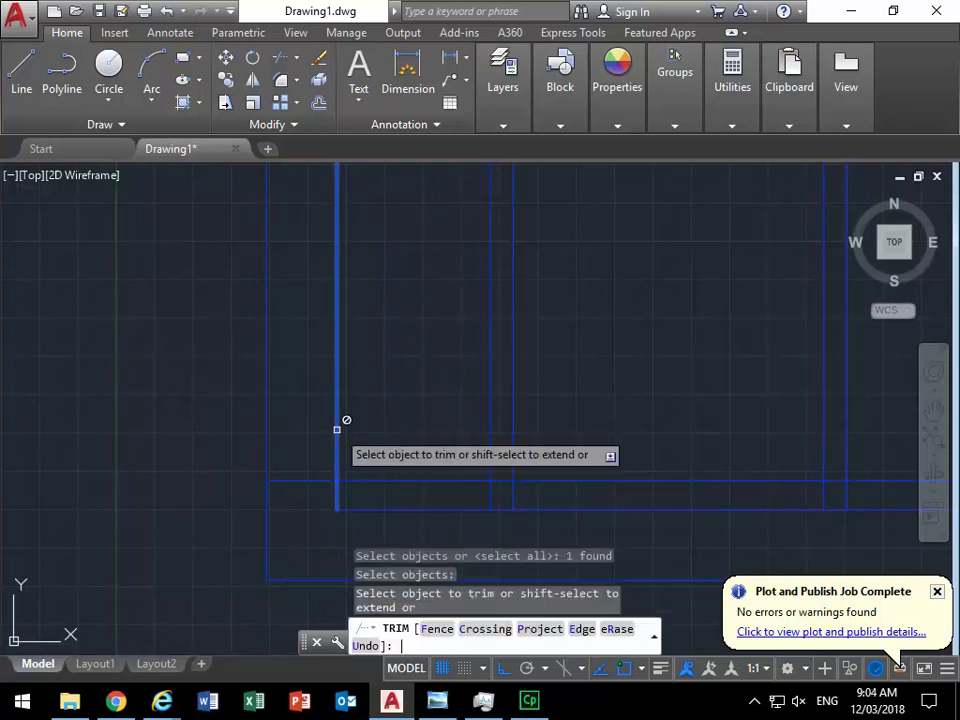
left_click(380, 481)
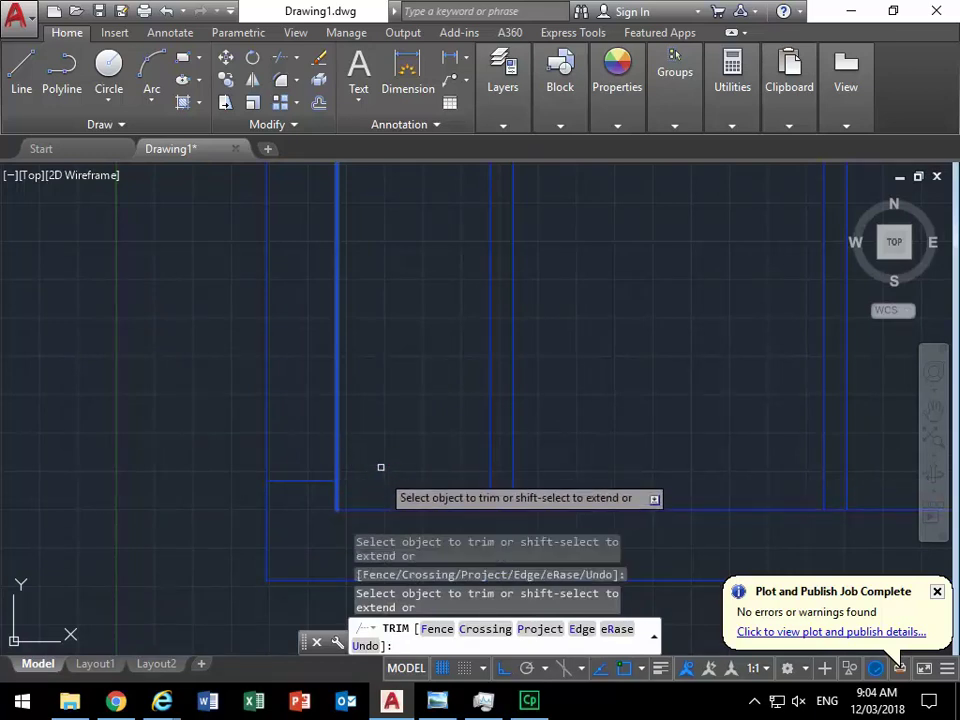
key("Return")
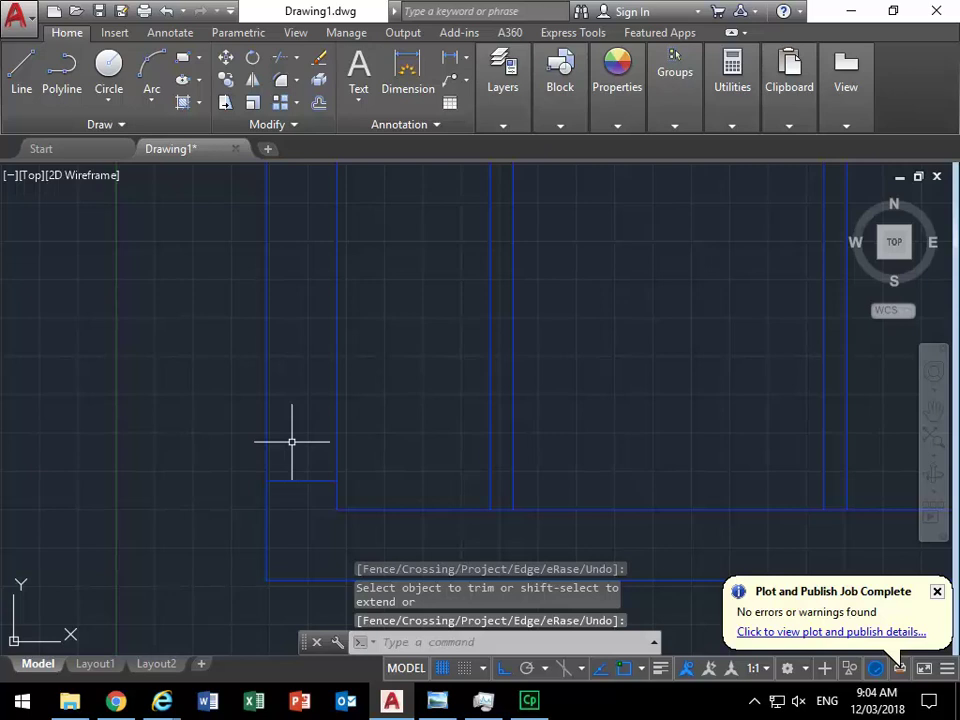
- Offset the short line across the left wall 1400 upward to mark the other side of the opening
left_click(318, 104)
type("1")
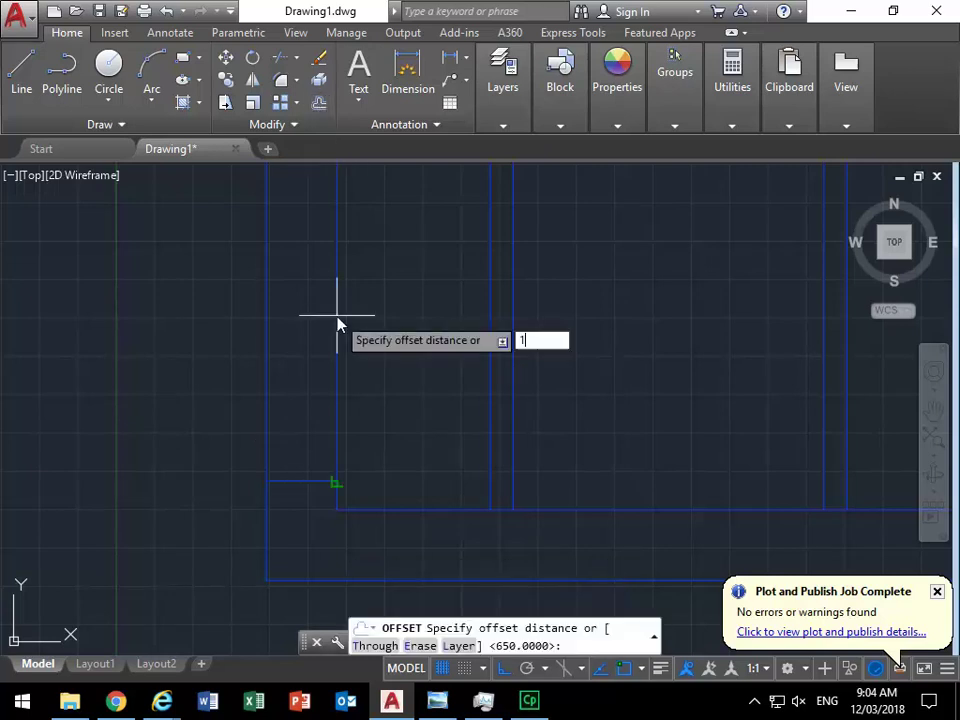
type("400")
key("Return")
left_click(308, 480)
left_click(294, 298)
key("Return")
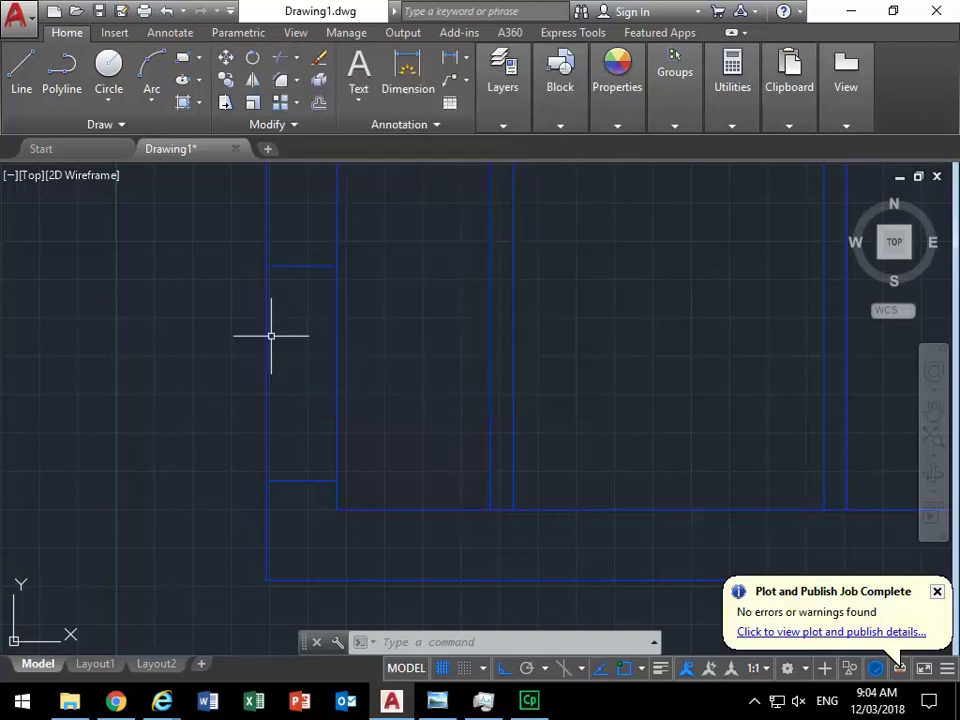
scroll(271, 336, "up", 3)
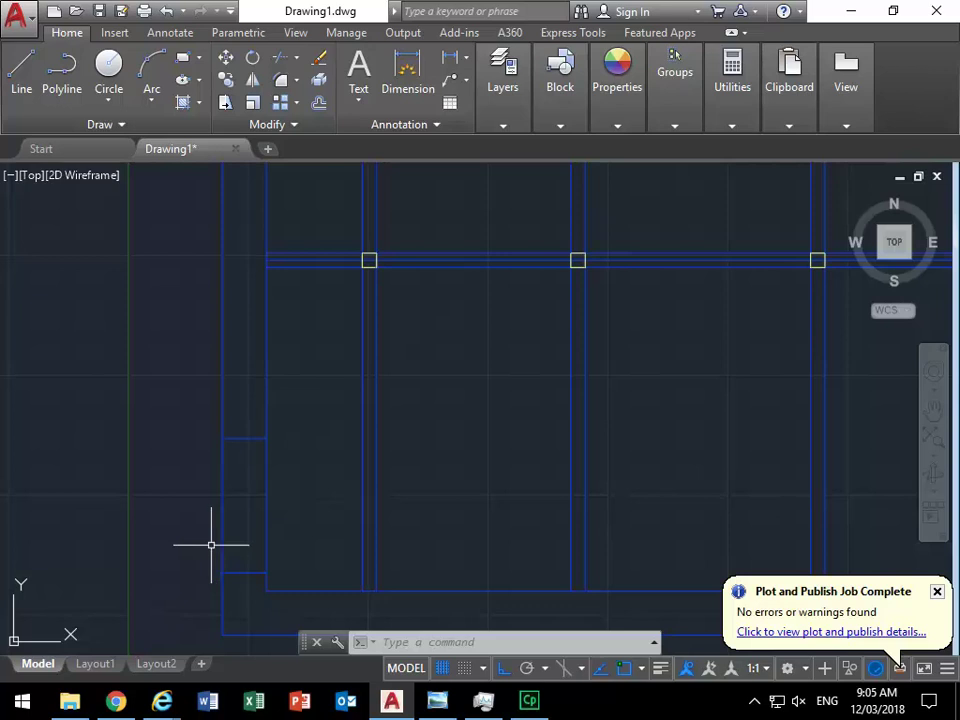
scroll(231, 465, "up", 2)
middle_click_drag(262, 408, 272, 324)
left_click(314, 262)
left_click(293, 533)
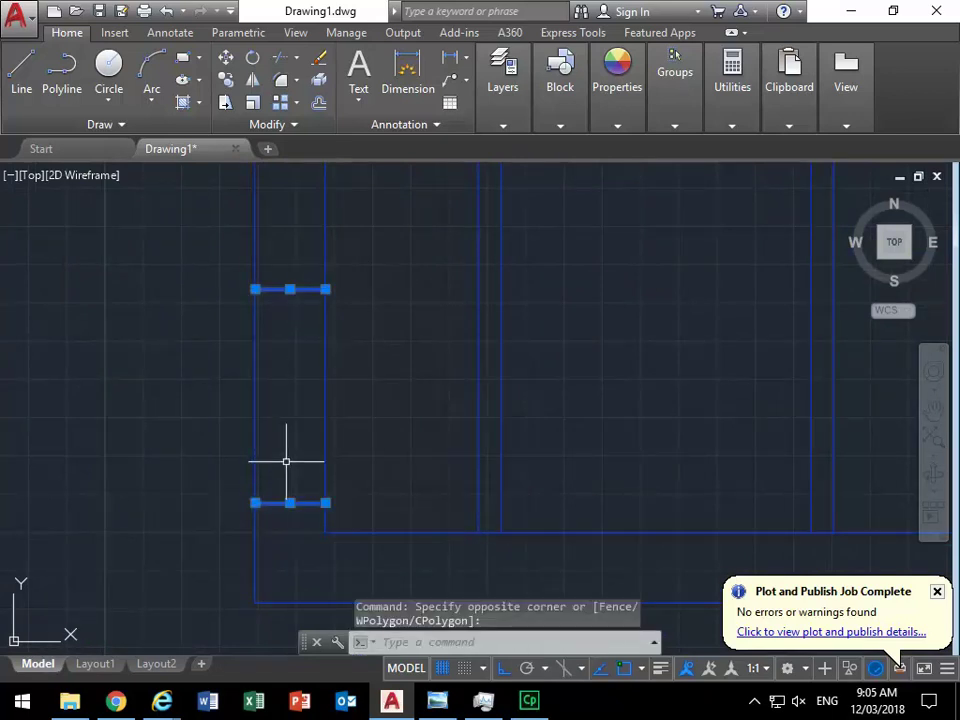
key("Escape")
key("Escape")
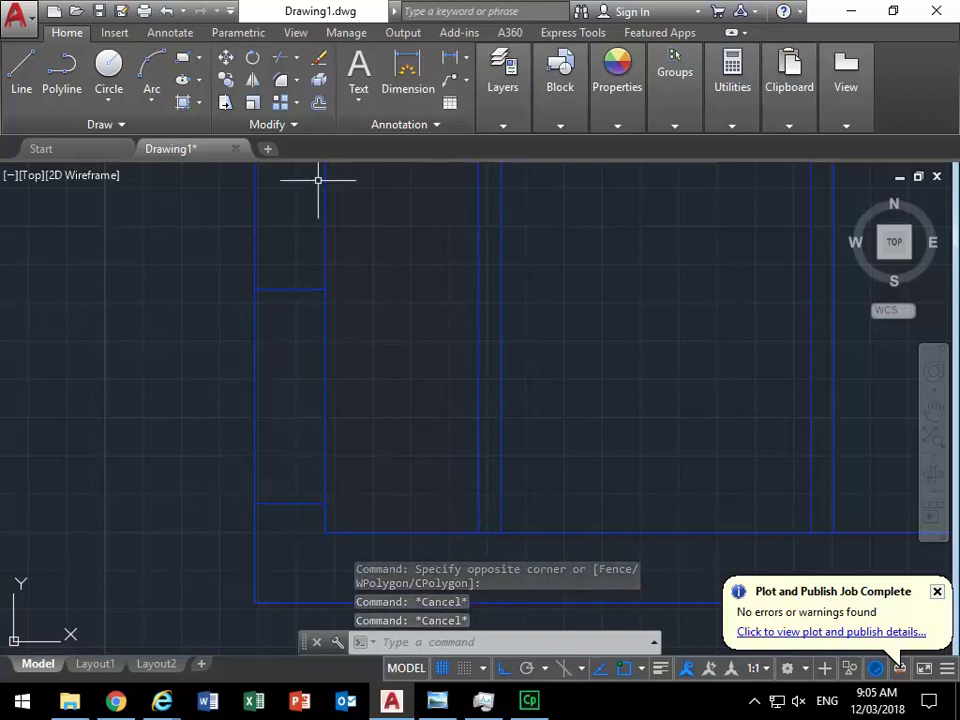
- Trim away both faces of the left wall between the two short cross lines to create the opening
left_click(282, 62)
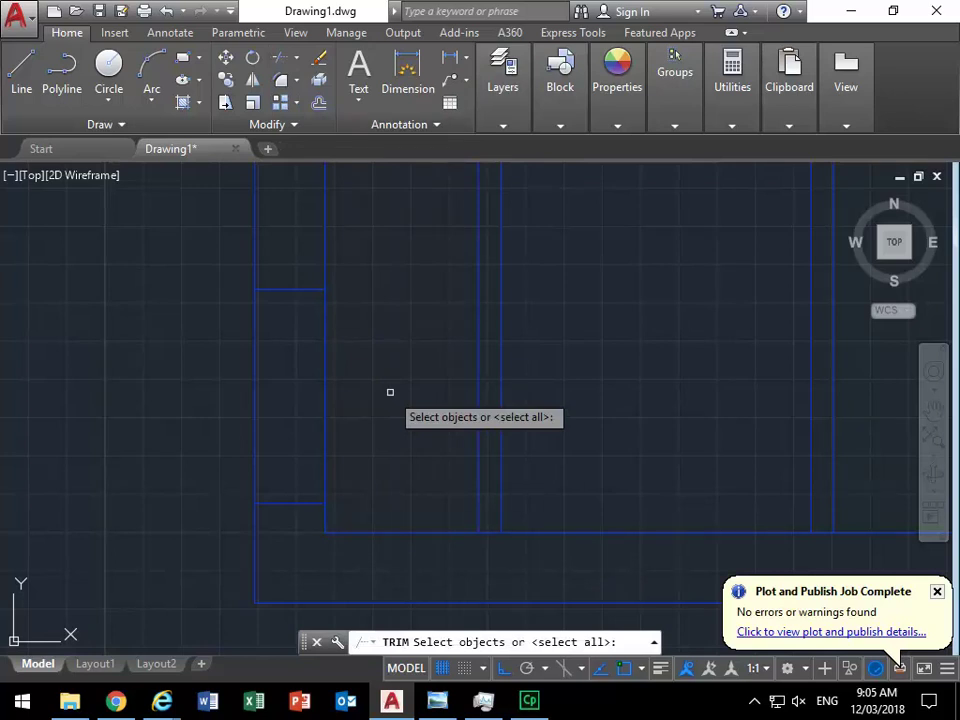
key("Return")
left_click(363, 349)
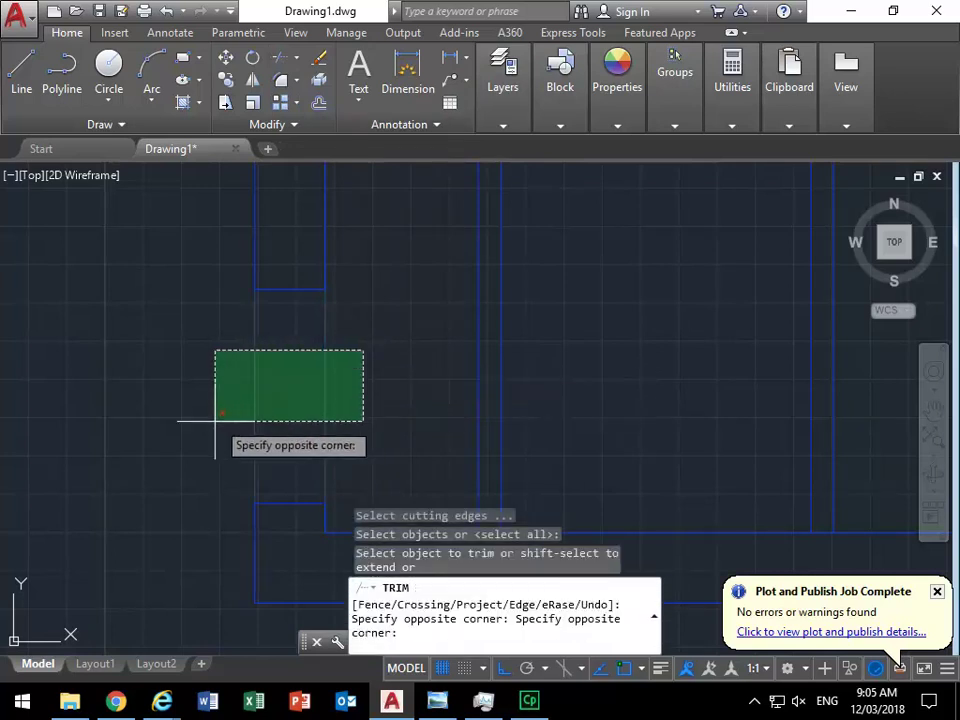
left_click(214, 420)
key("Return")
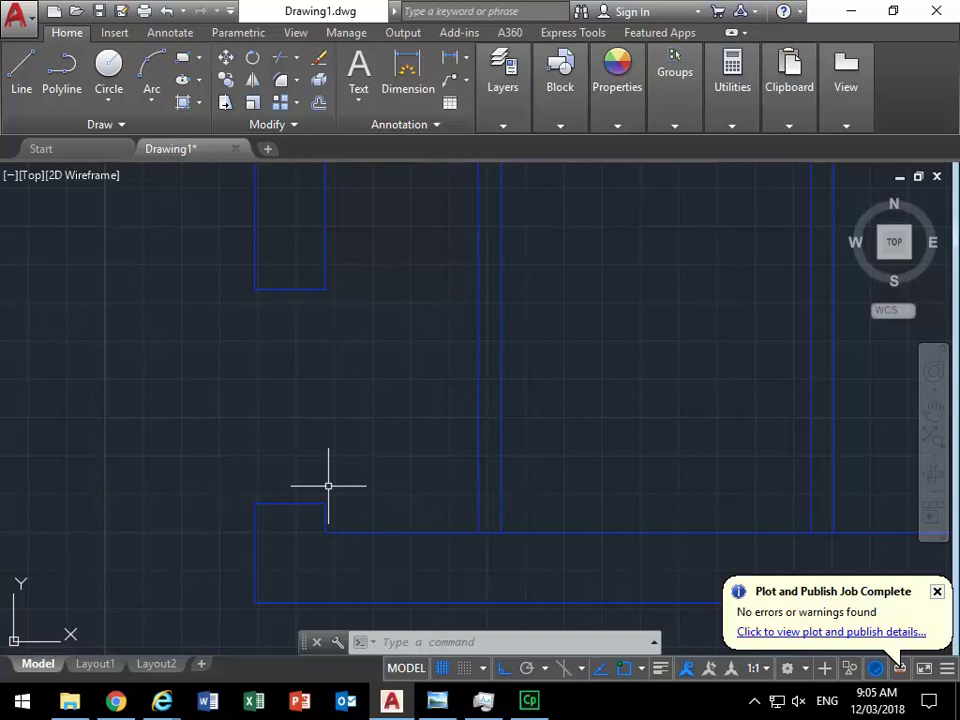
- Create a new layer named A-WALL-PROJ in the Layer Properties Manager
left_click(499, 90)
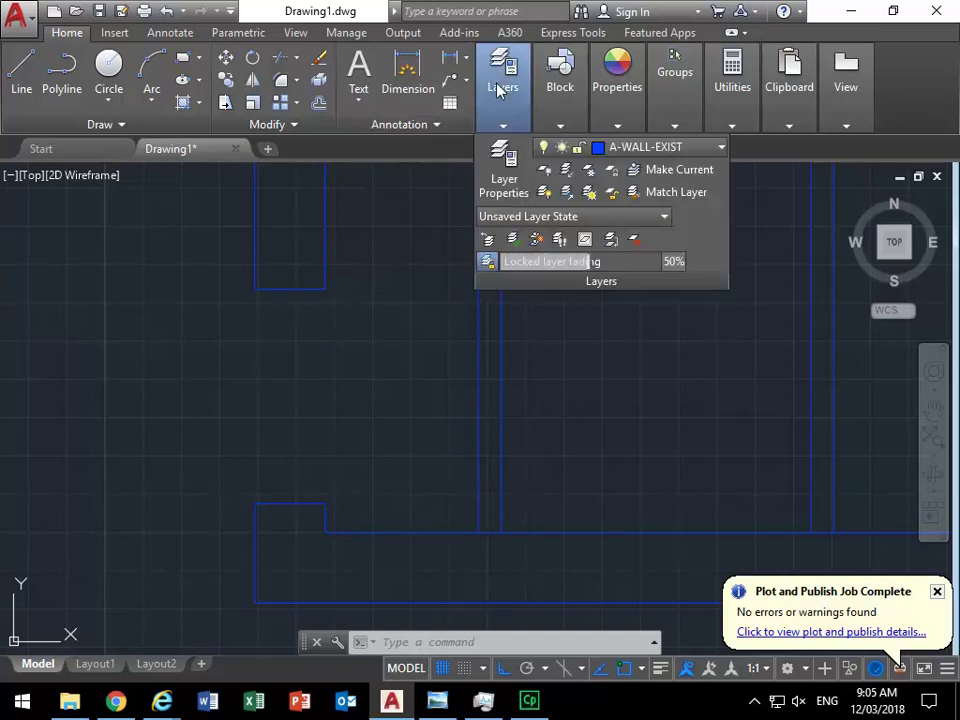
left_click(503, 180)
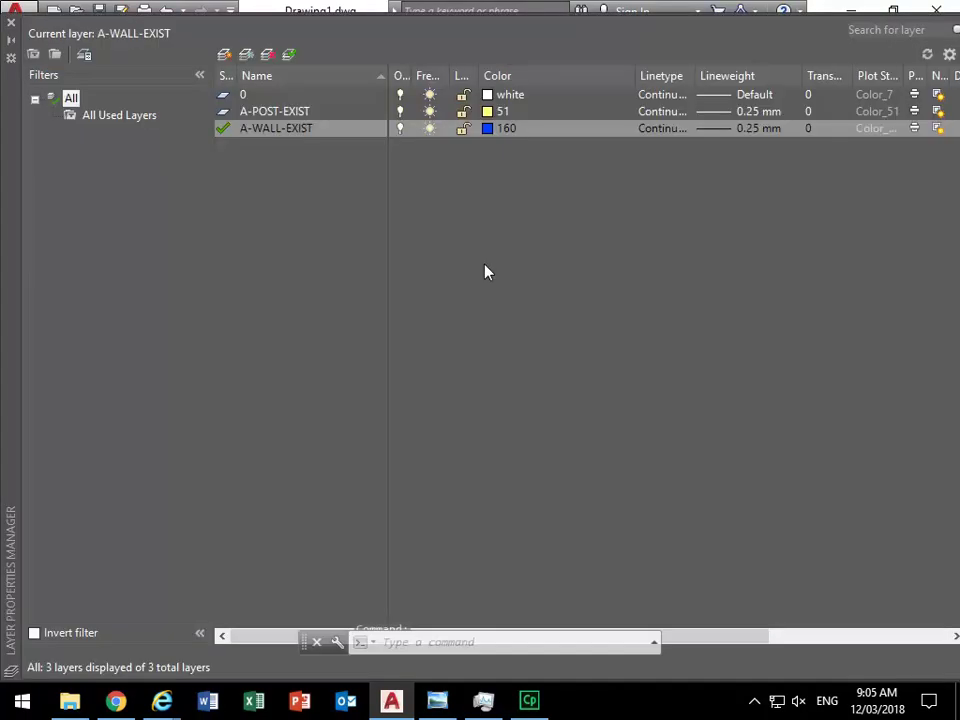
left_click(224, 54)
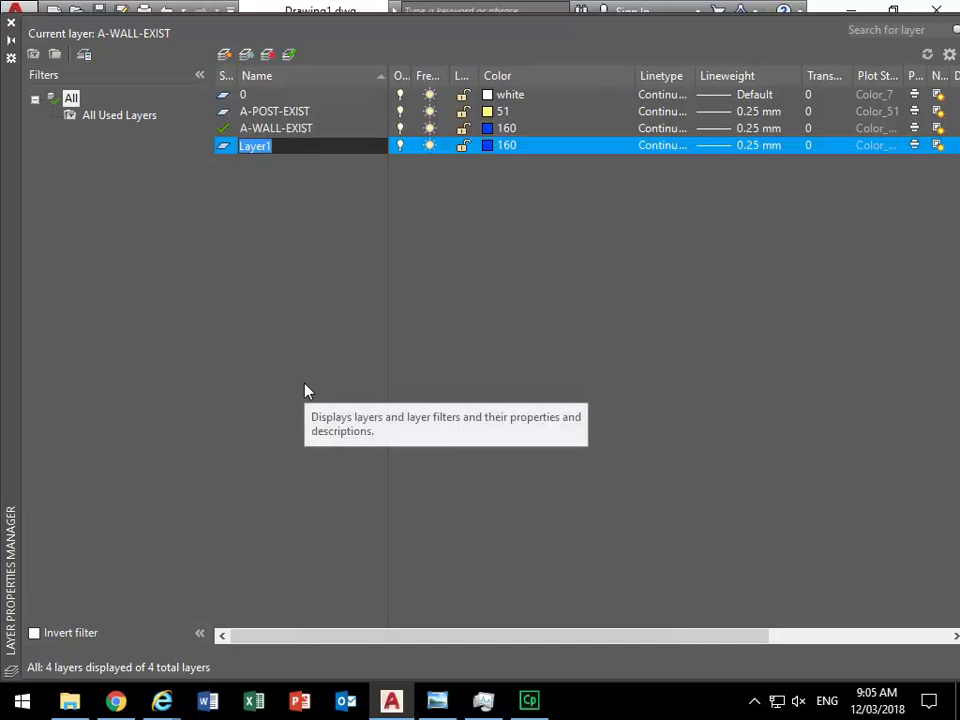
type("A-WALL")
type("-PRPOJ")
key("BackSpace")
key("BackSpace")
key("BackSpace")
type("OJ")
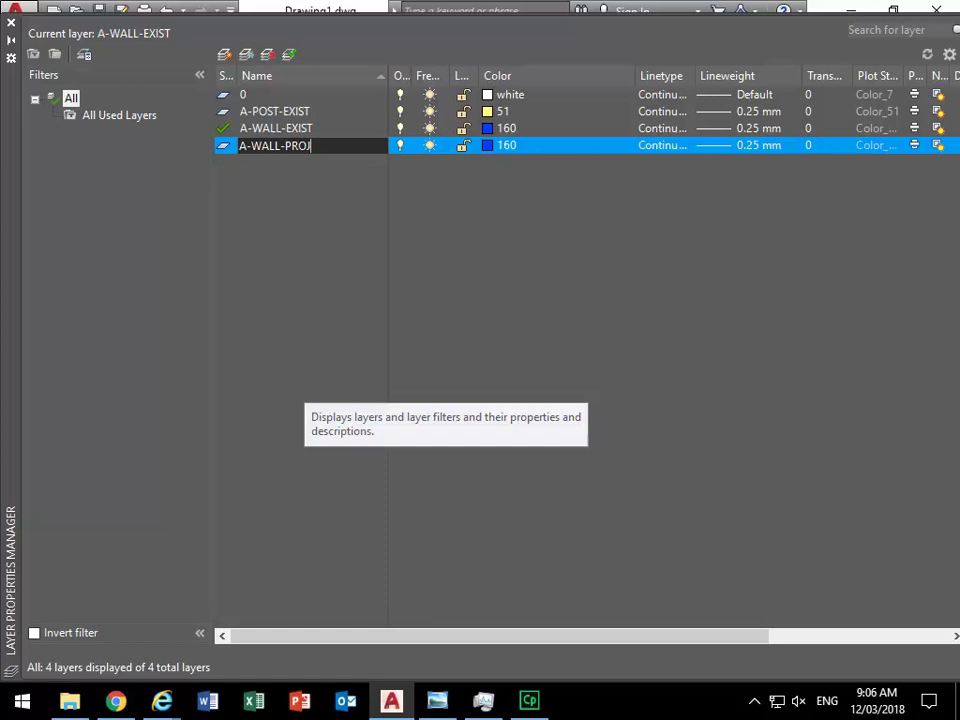
key("Return")
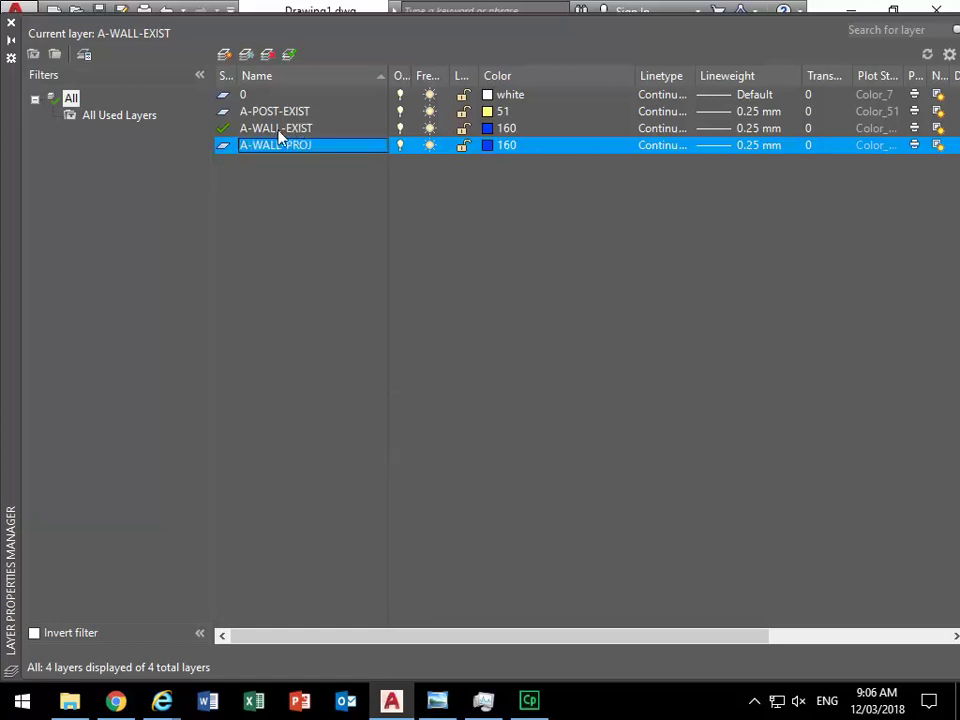
- Rename the layer A-POST-EXIST as A-X-POST
left_click(250, 112)
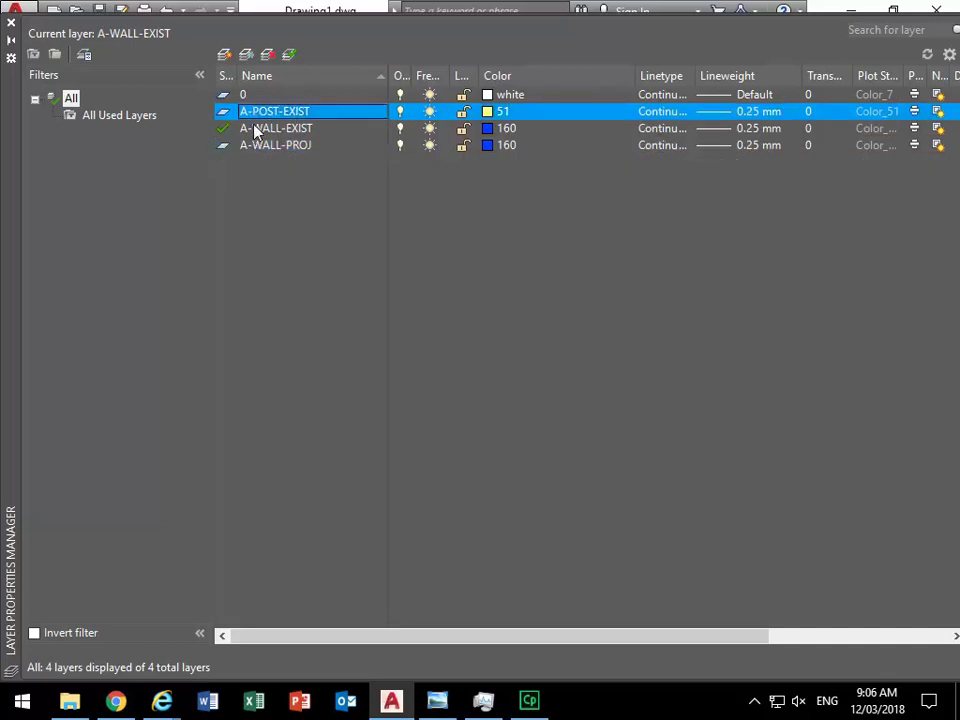
left_click(253, 112)
left_click(253, 157)
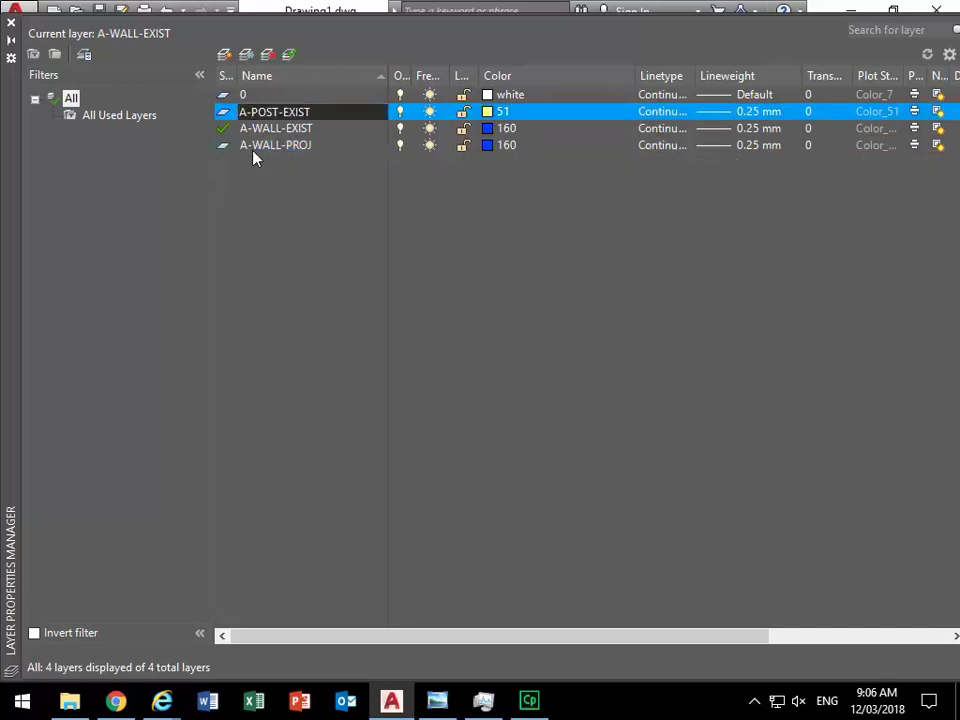
left_click(250, 112)
type("x-")
key("BackSpace")
key("BackSpace")
type("X-")
key("Delete")
key("Delete")
key("Delete")
key("Delete")
key("Delete")
key("Delete")
key("Return")
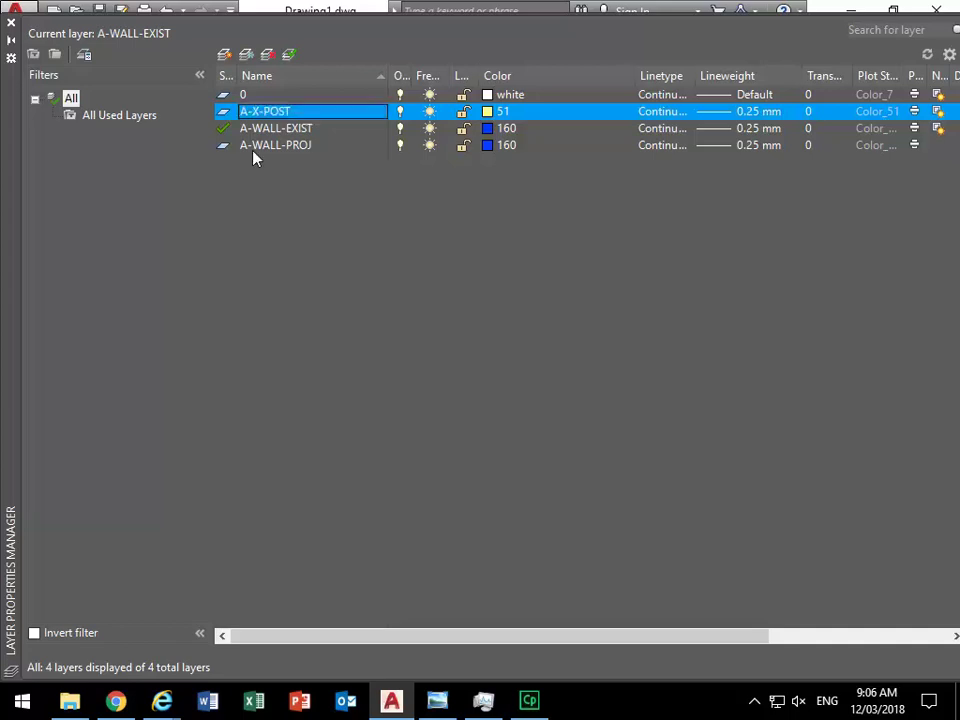
- Rename the current layer A-WALL-EXIST as A-X-WALL
left_click(256, 125)
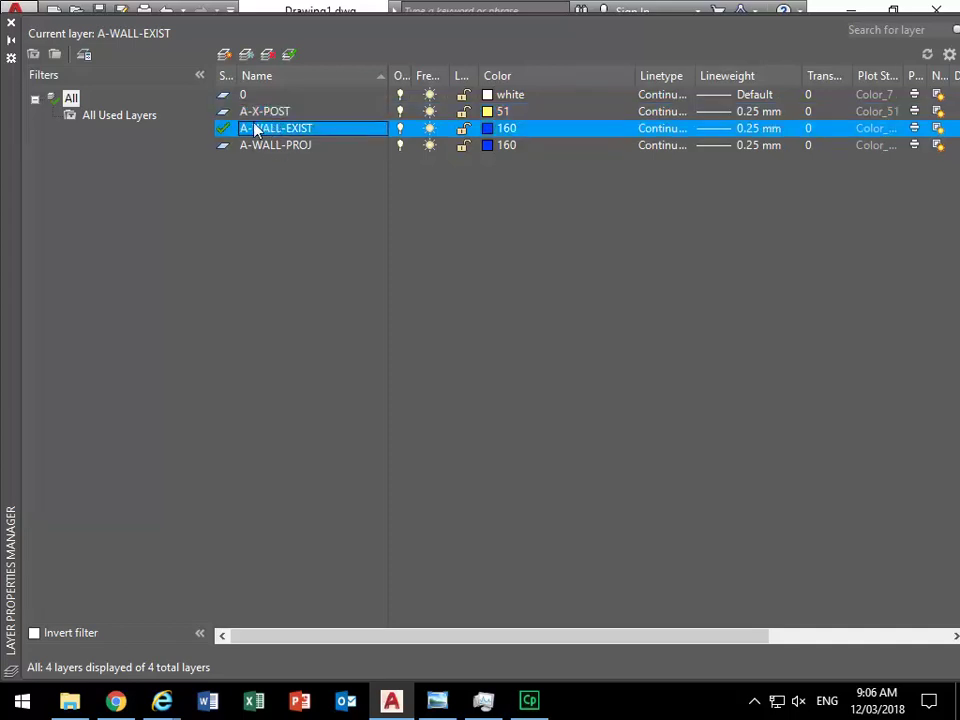
left_click(251, 126)
left_click(251, 128)
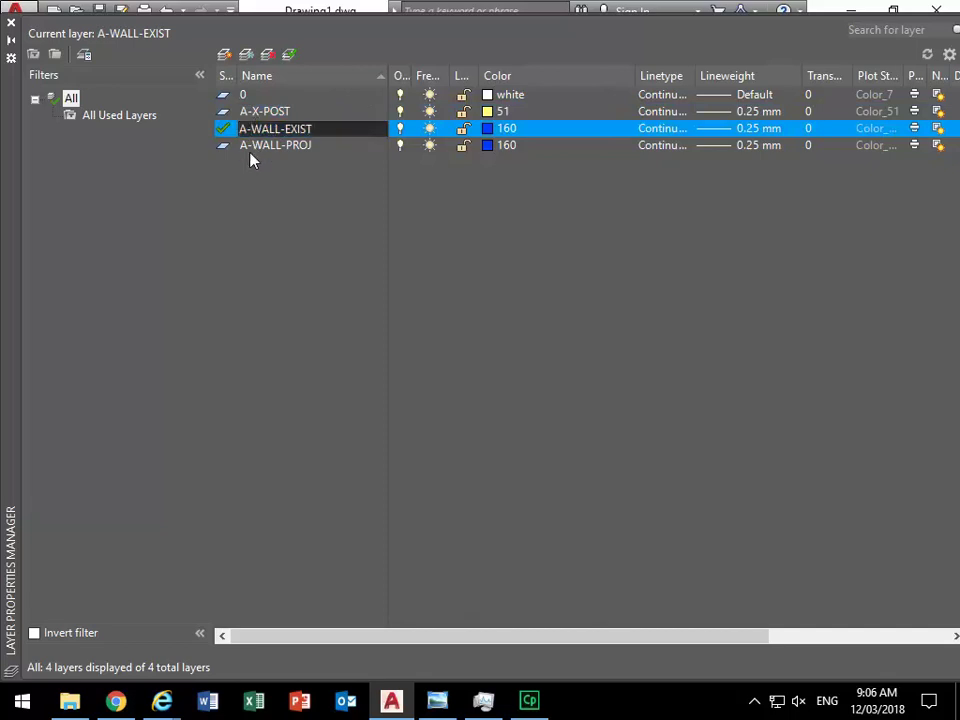
type("X")
key("Return")
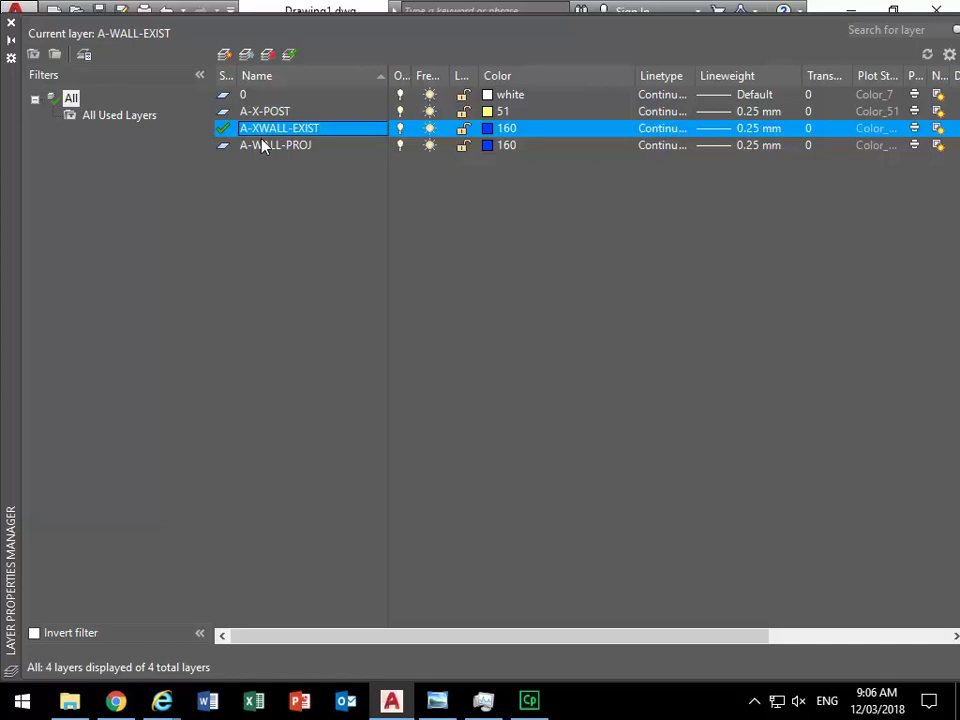
left_click(252, 129)
type("-")
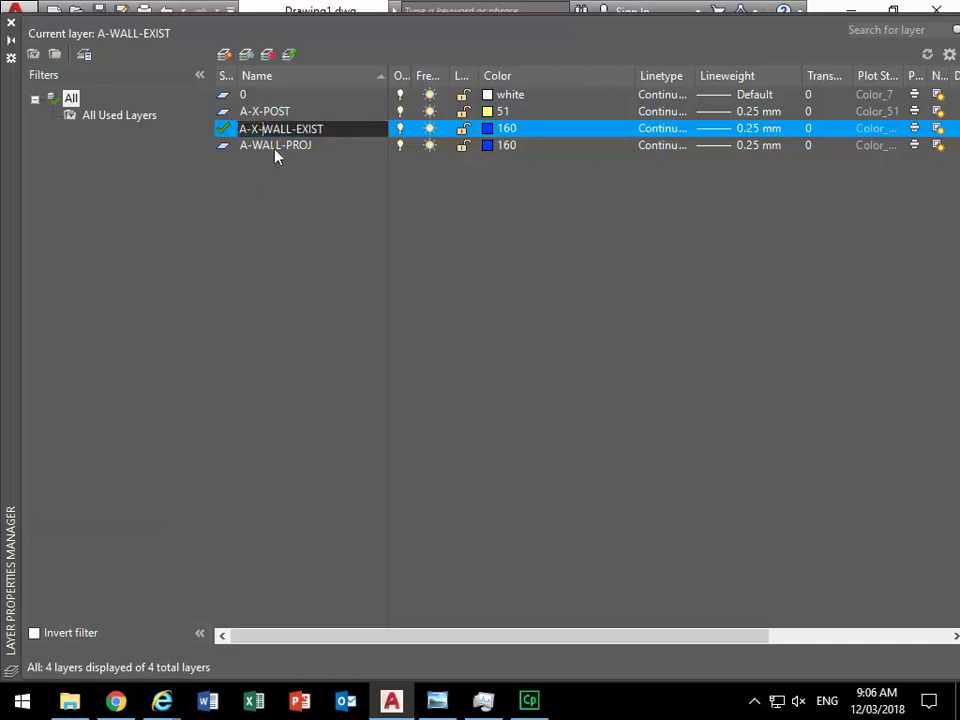
left_click_drag(287, 129, 360, 131)
key("BackSpace")
- Rename the layer A-WALL-PROJ as A-X-WALL-PROJ
left_click(266, 147)
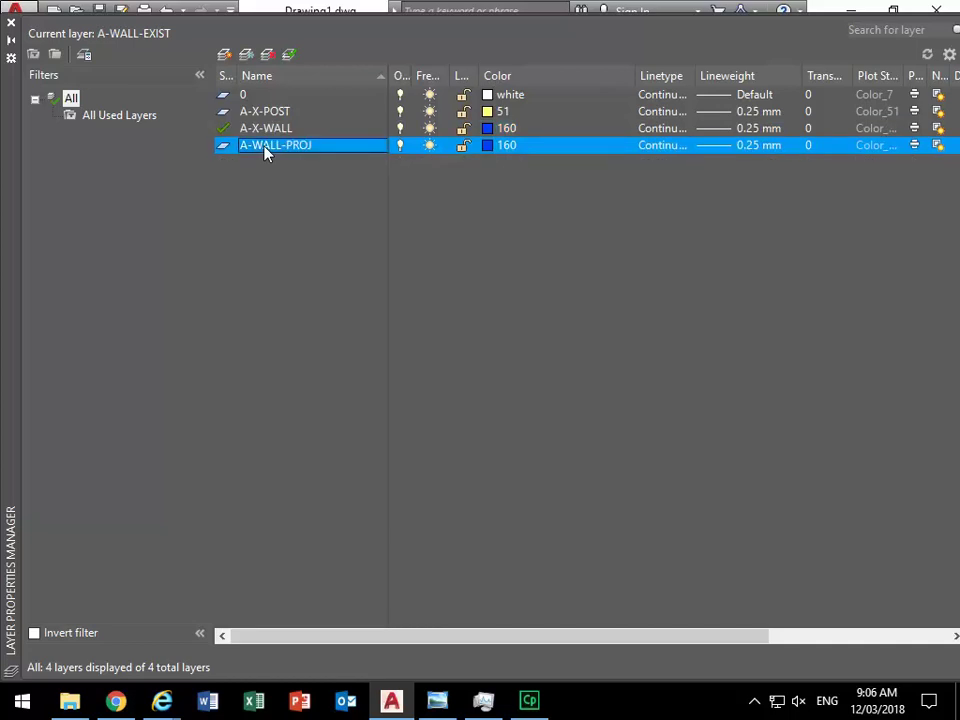
left_click(252, 150)
left_click(252, 147)
type("X-")
key("Return")
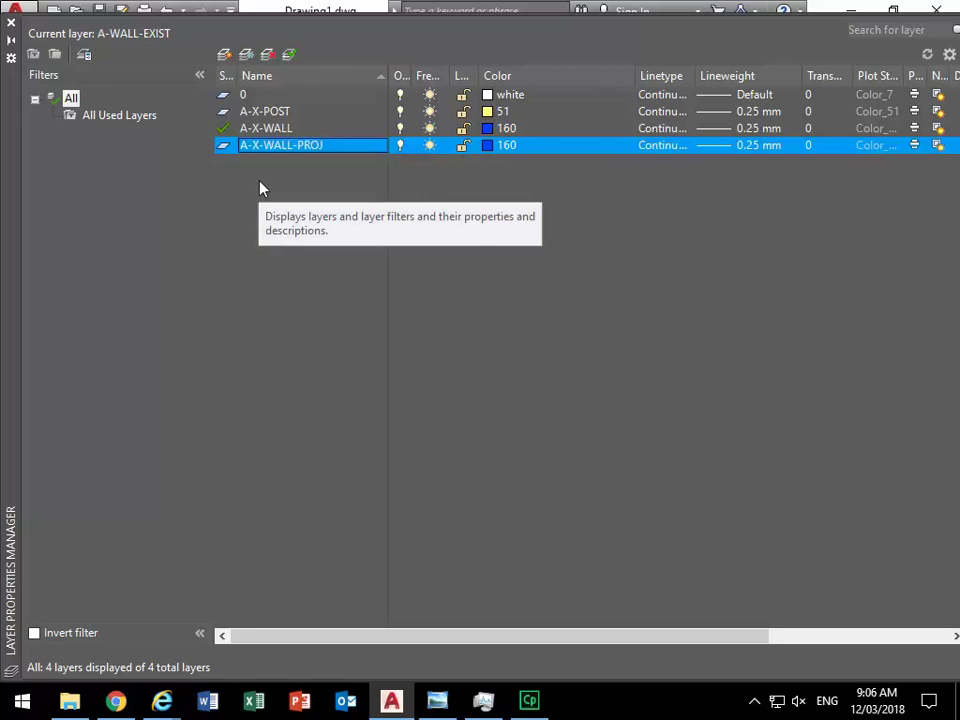
left_click(290, 146)
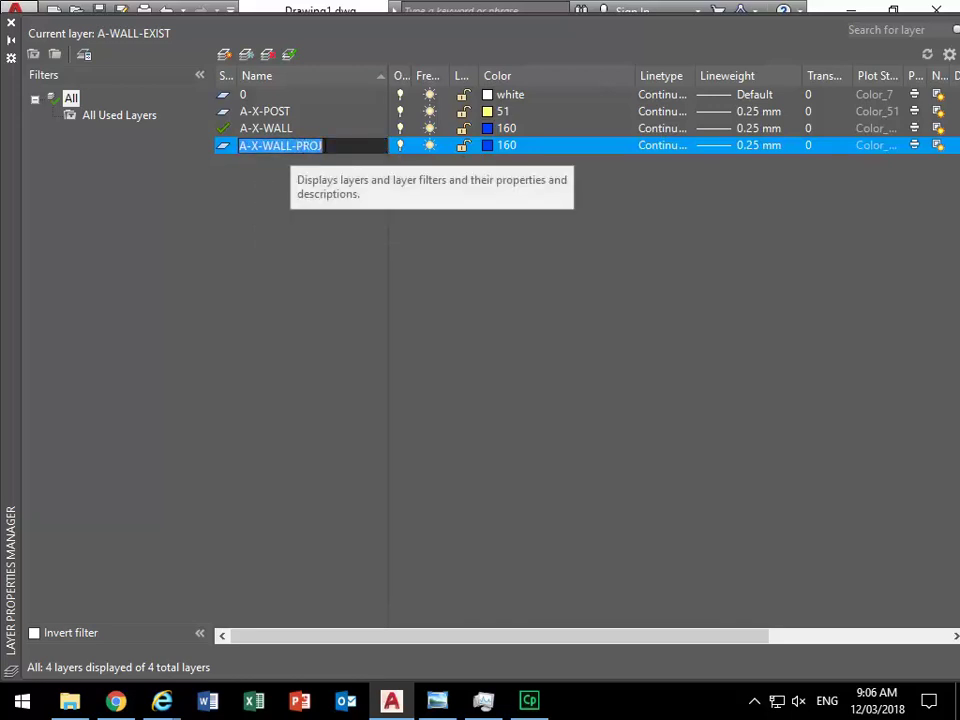
key("End")
key("ctrl+a")
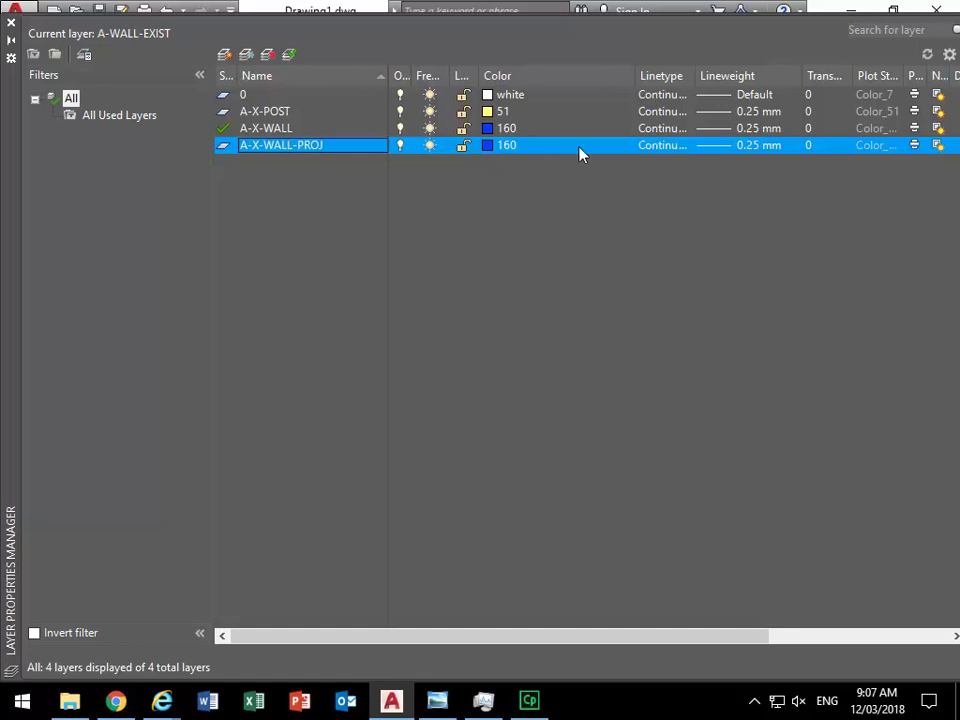
- Set the A-X-WALL-PROJ layer's colour to index 151 and its lineweight to 0.15 mm
left_click(492, 147)
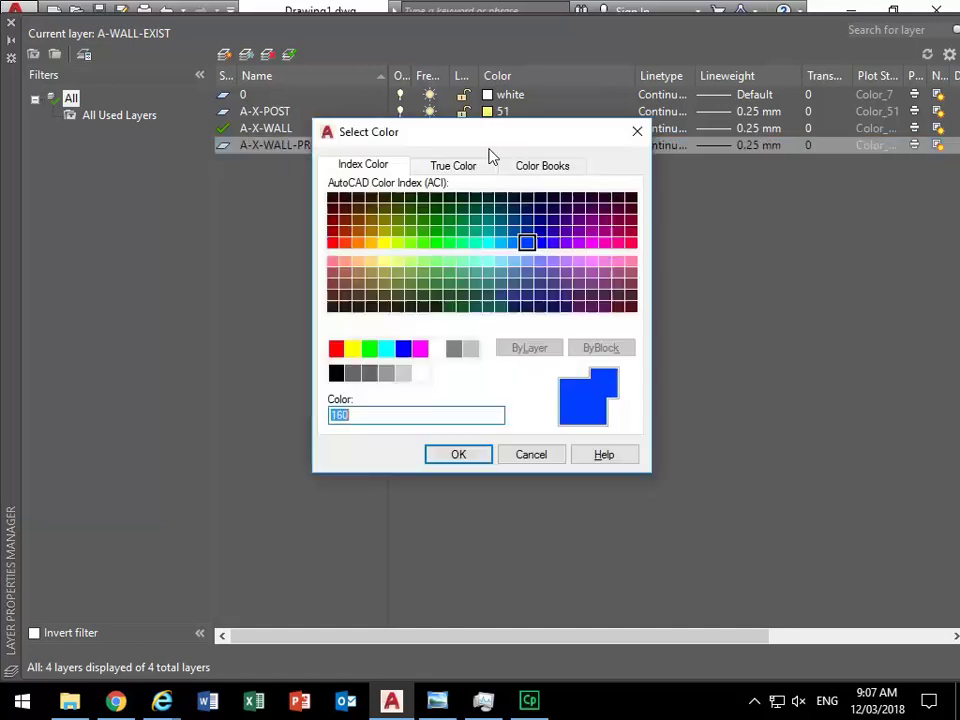
left_click(513, 261)
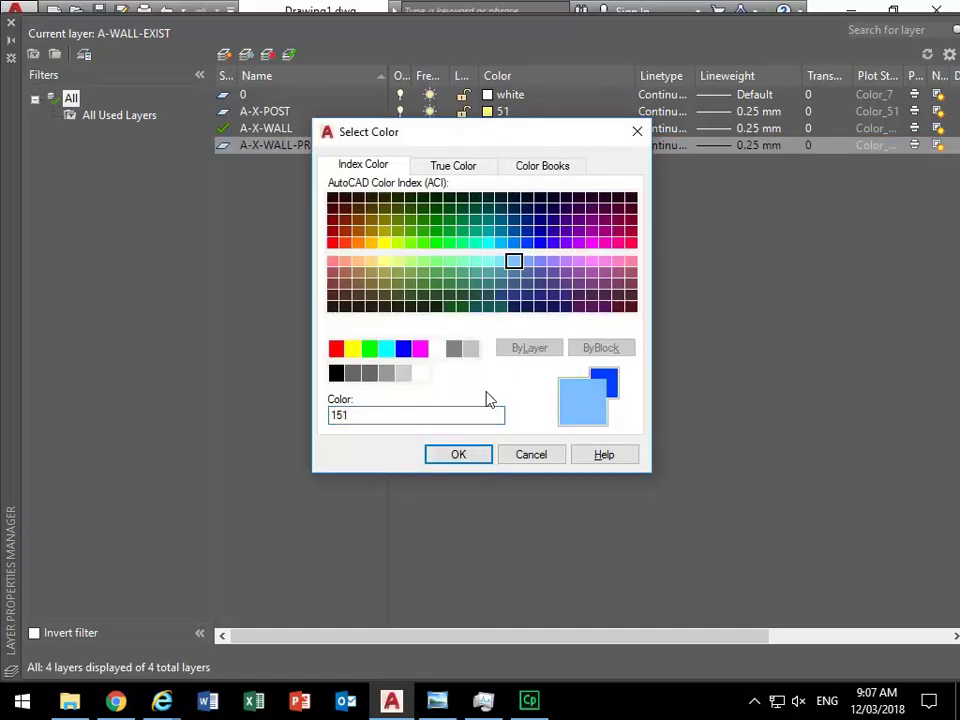
left_click(476, 462)
left_click(716, 148)
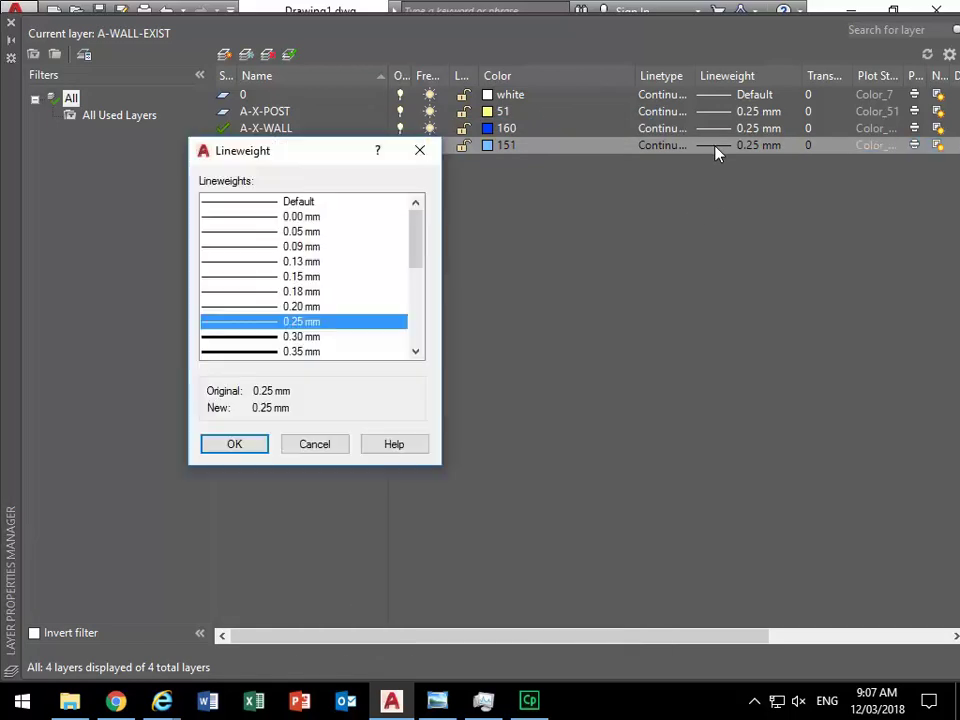
left_click(242, 278)
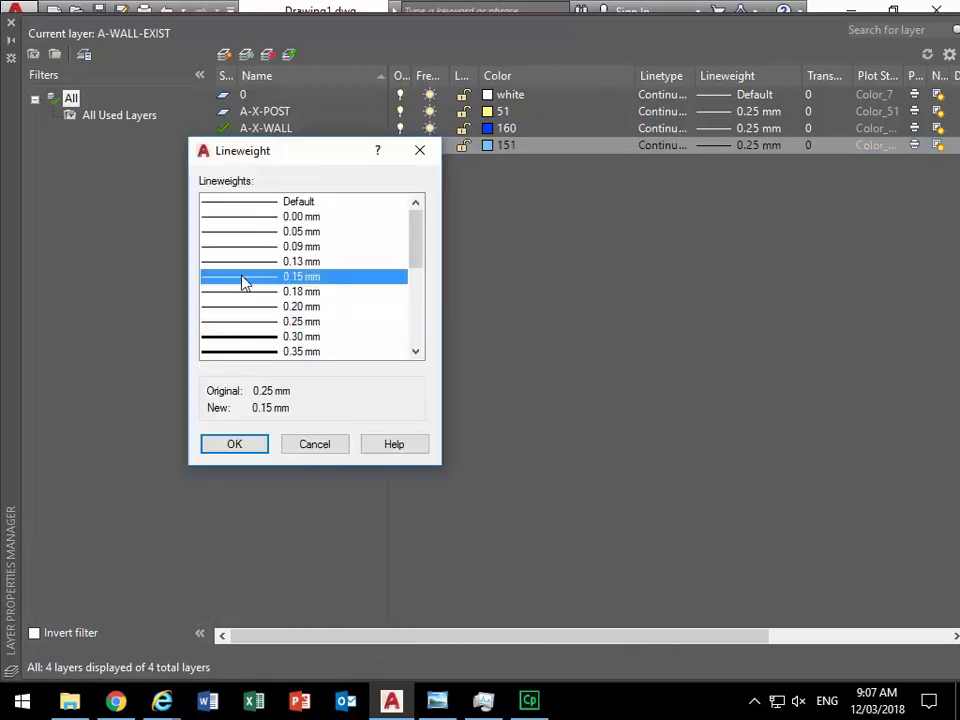
left_click(222, 447)
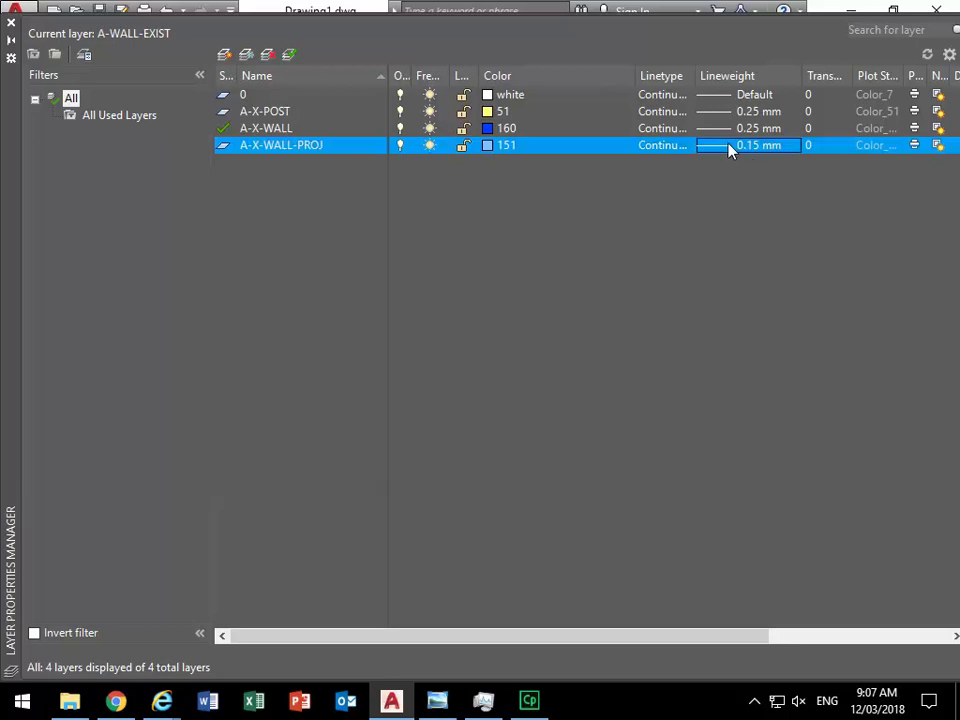
left_click(491, 150)
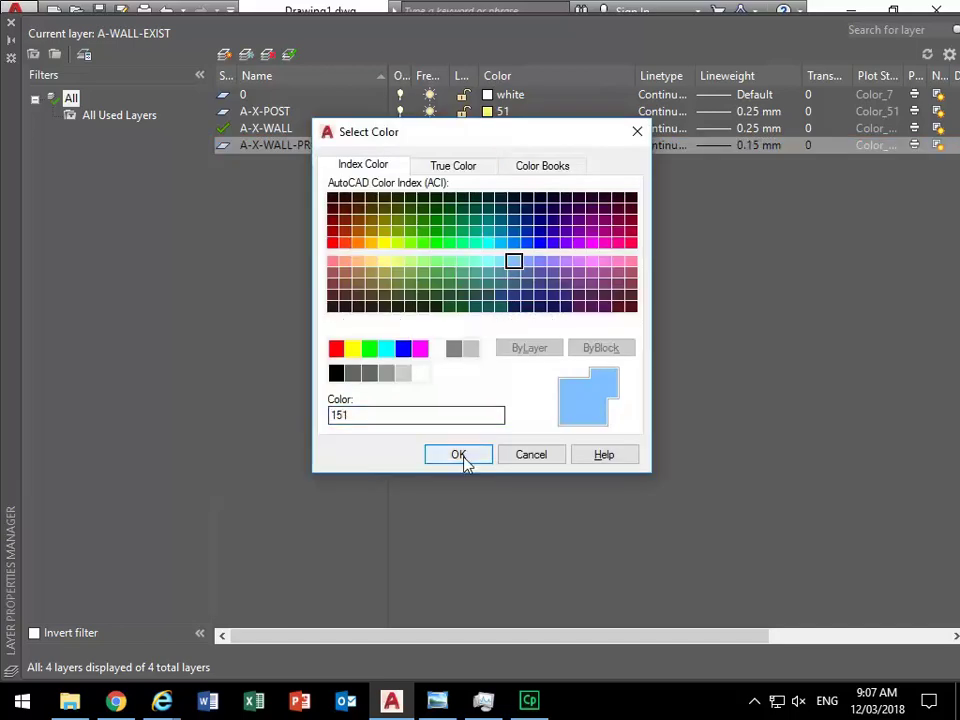
left_click(460, 456)
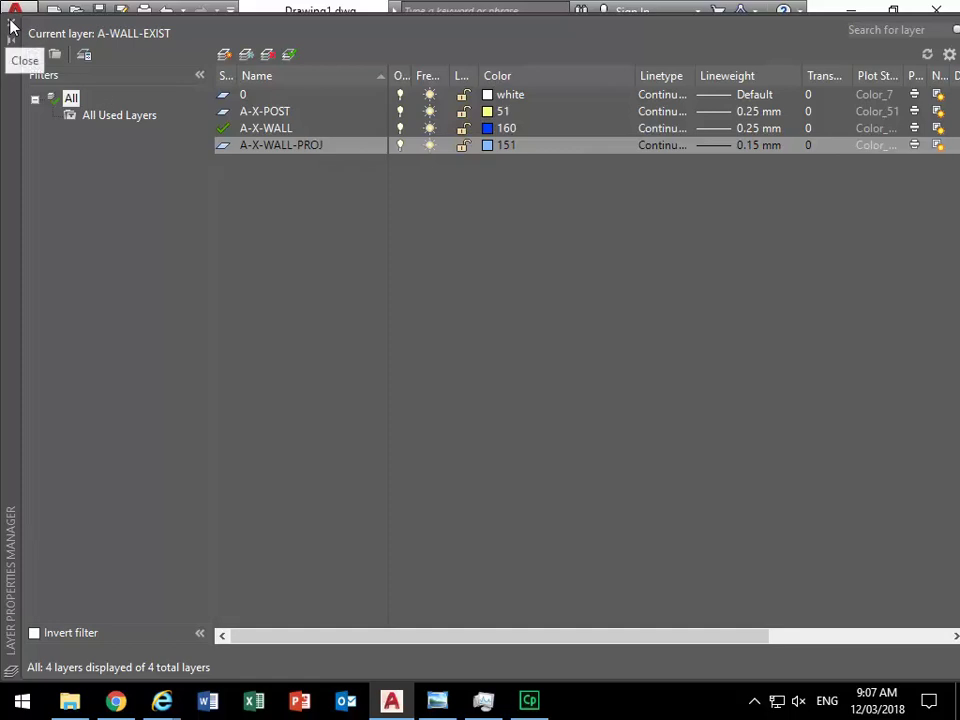
- Make A-X-WALL-PROJ the current layer and draw a 1400 line across the wall opening along its outer face
left_click(289, 55)
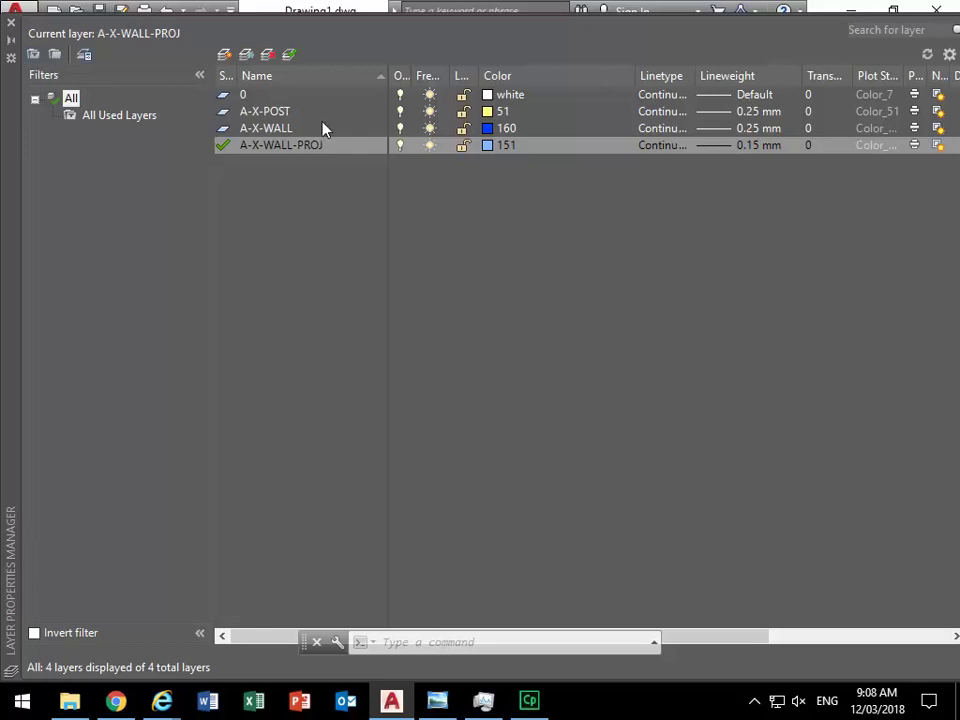
left_click(11, 22)
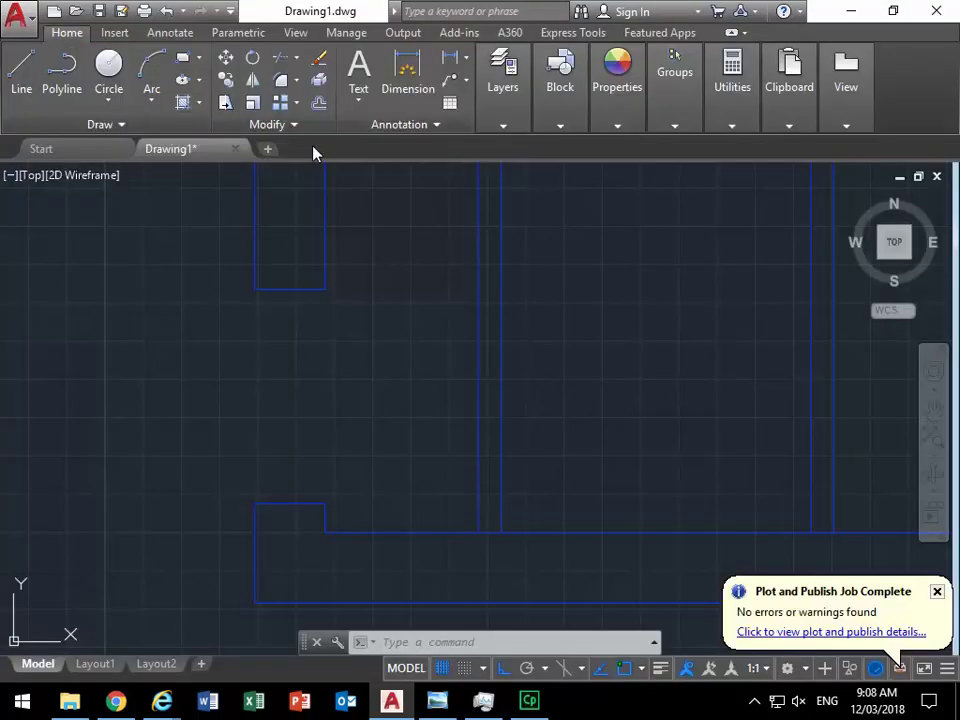
left_click(21, 68)
left_click(258, 288)
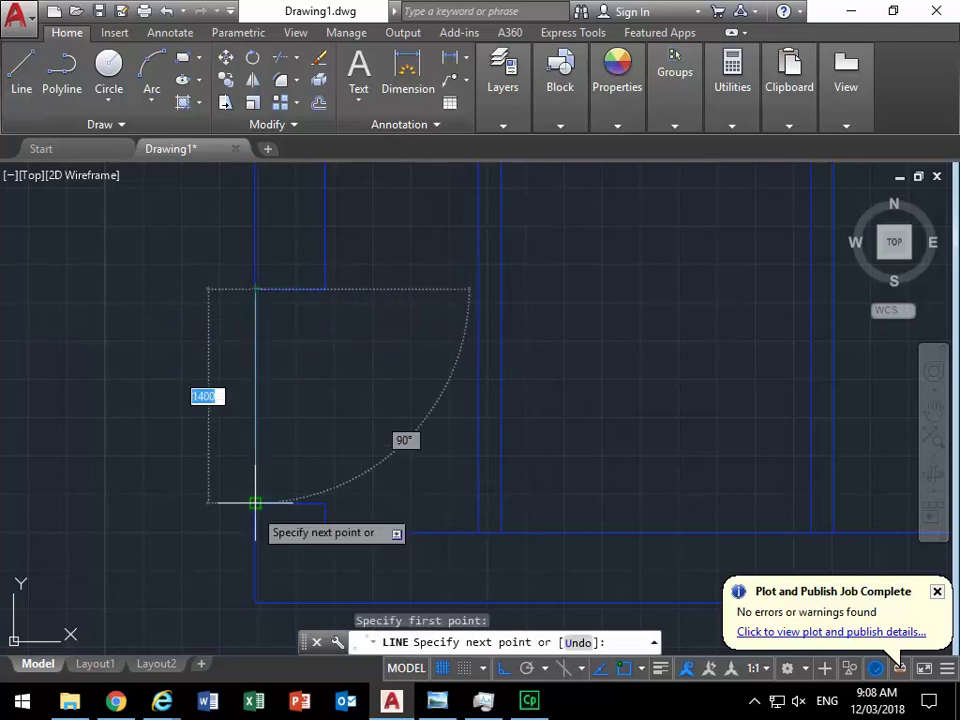
left_click(255, 503)
right_click(368, 374)
left_click(392, 386)
- Draw a second 1400 line across the wall opening along its inner face
right_click(356, 328)
left_click(386, 341)
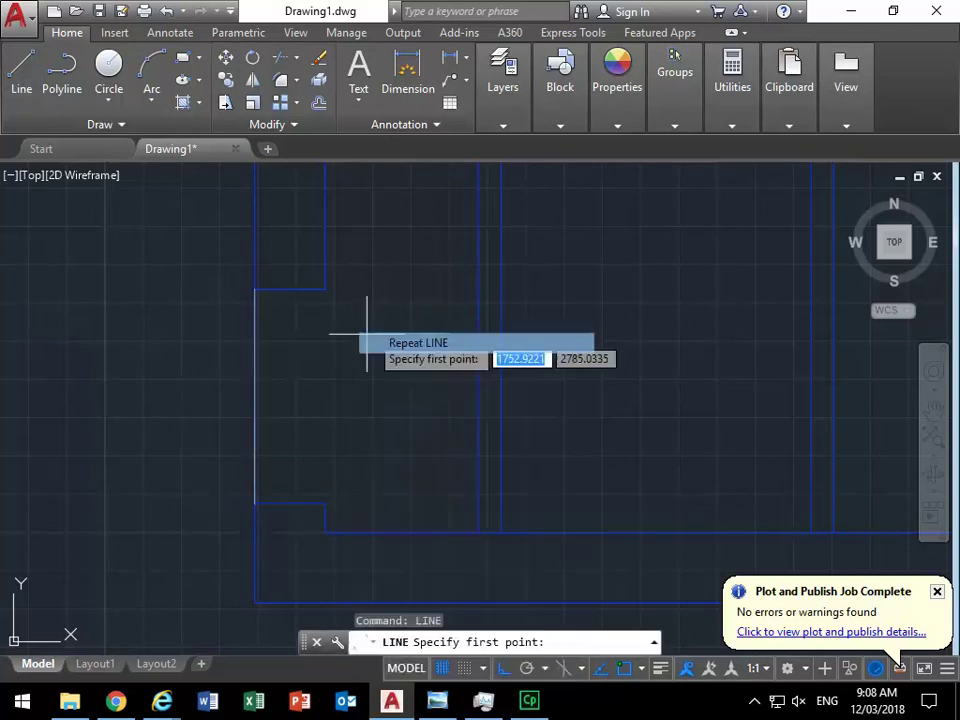
left_click(325, 288)
left_click(325, 503)
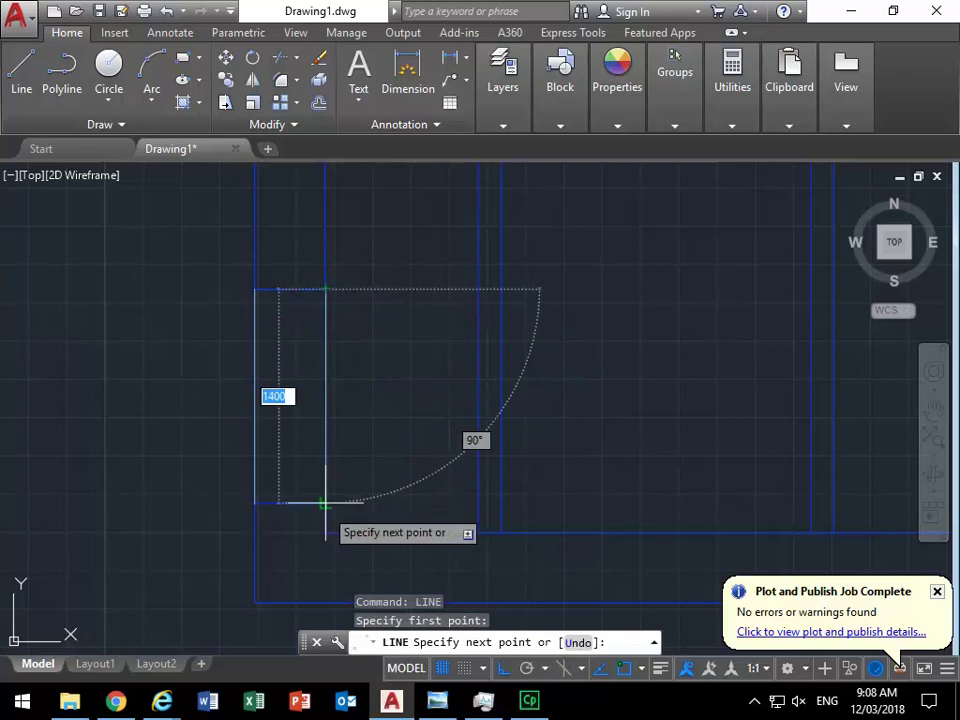
right_click(405, 398)
left_click(440, 411)
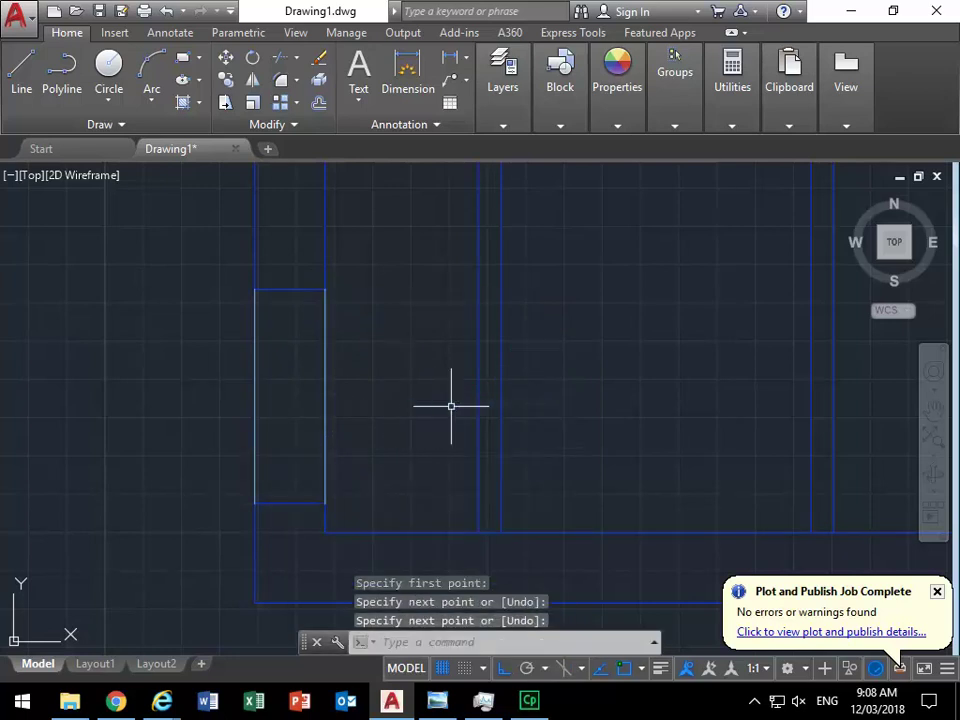
- Create a new layer named A-X-WINDOW-FRAME in the Layer Properties Manager
left_click(503, 85)
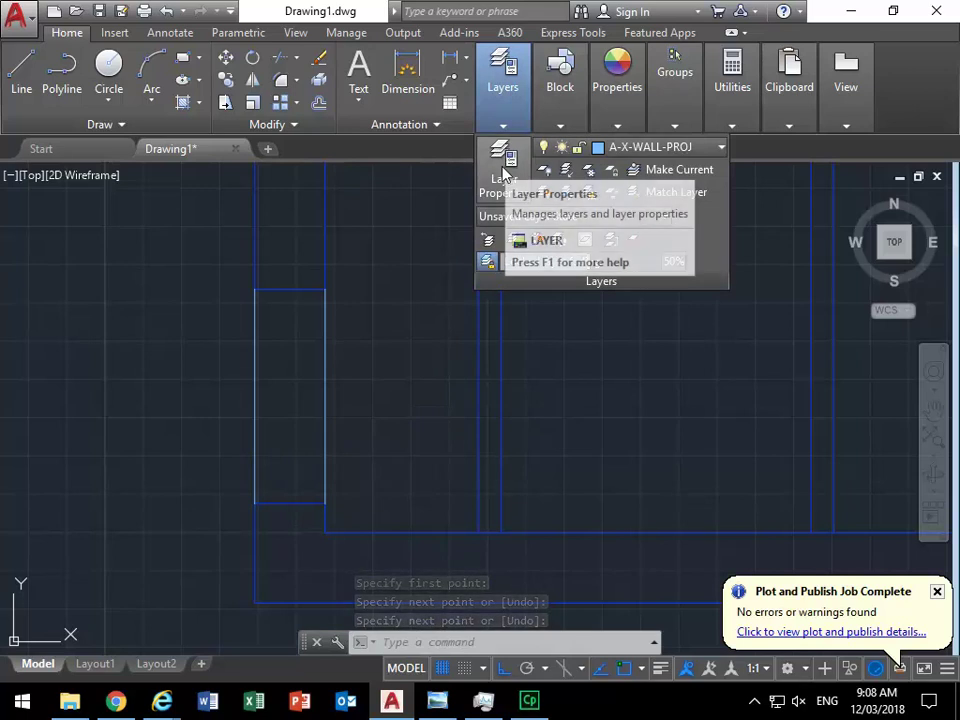
left_click(505, 168)
left_click(224, 54)
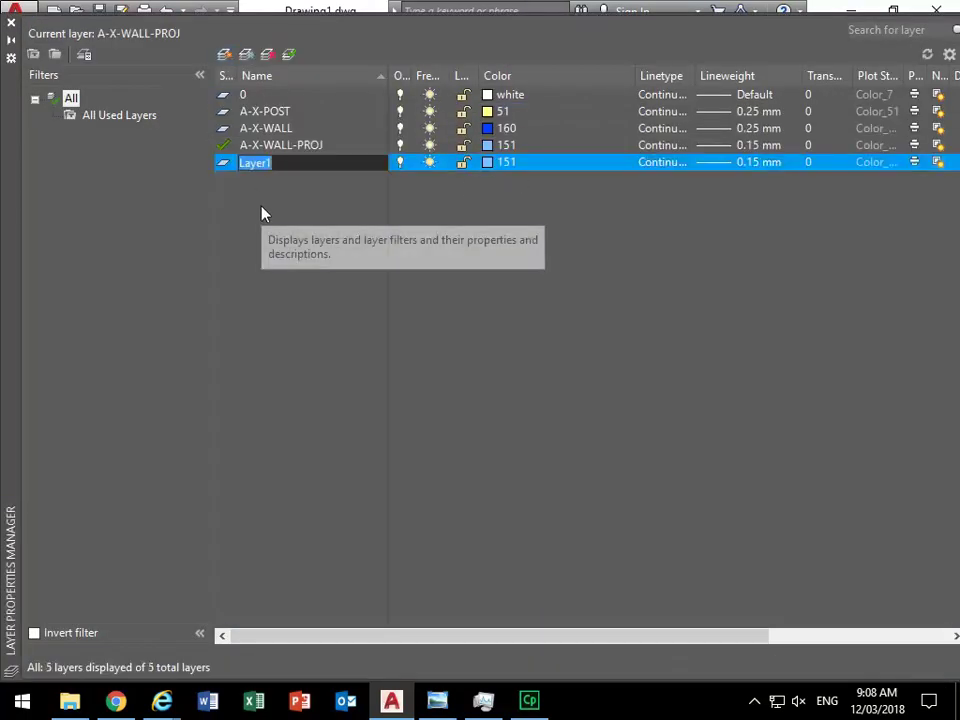
type("A")
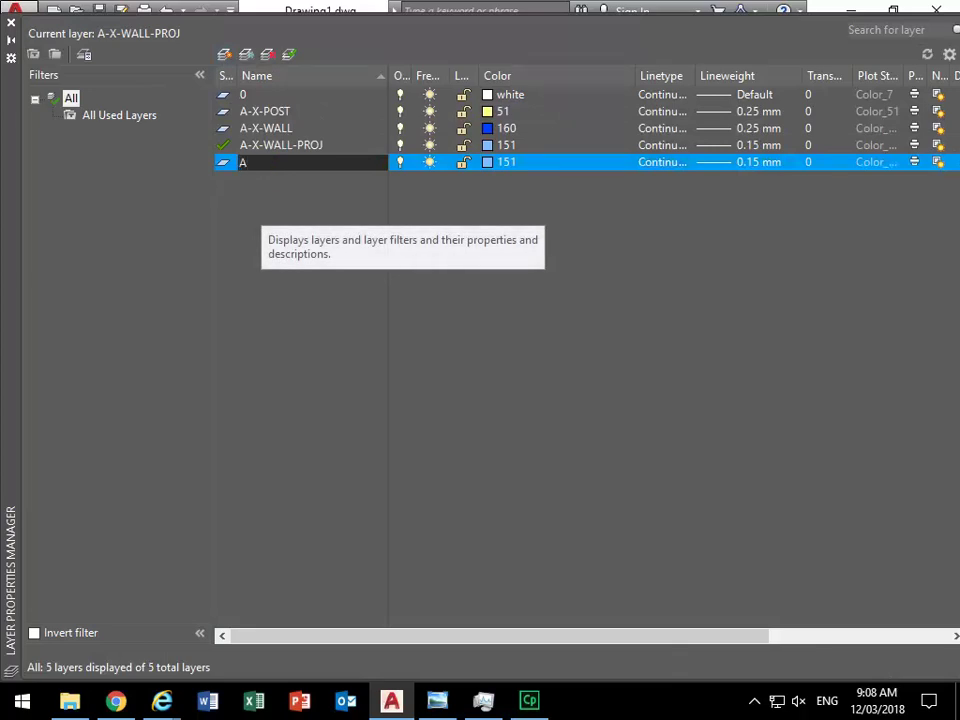
type("-WINDOW-")
type("E")
key("BackSpace")
key("BackSpace")
type("X-")
key("Right")
key("Right")
key("Right")
key("Right")
key("Right")
key("Right")
type("-")
key("BackSpace")
type("-FRAME")
key("Return")
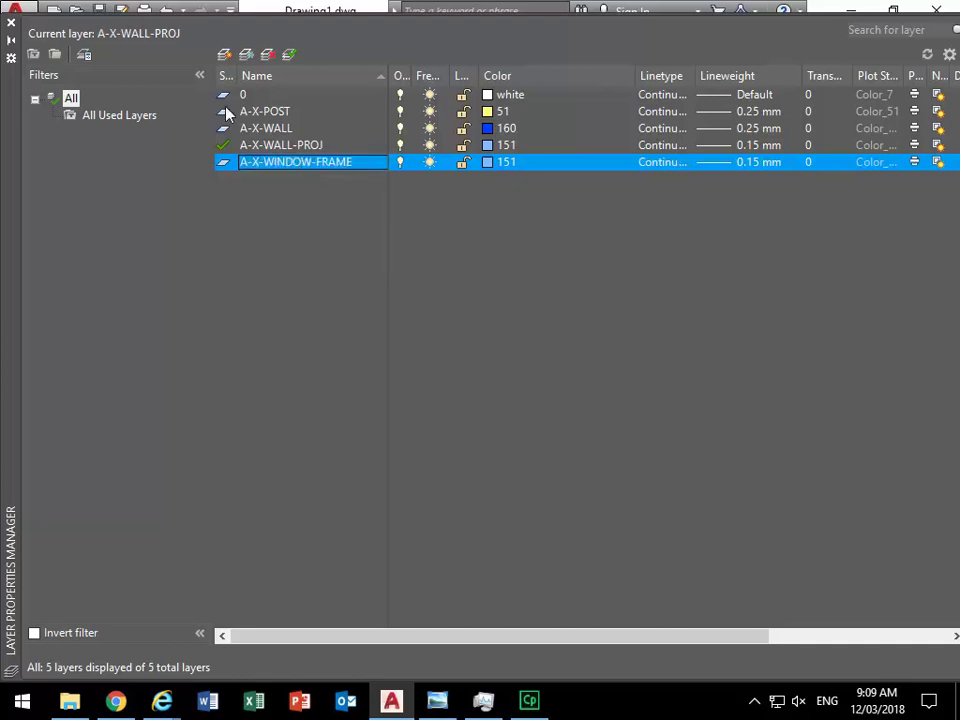
- Create another new layer named A-X-WINDOW-PROJ
left_click(223, 55)
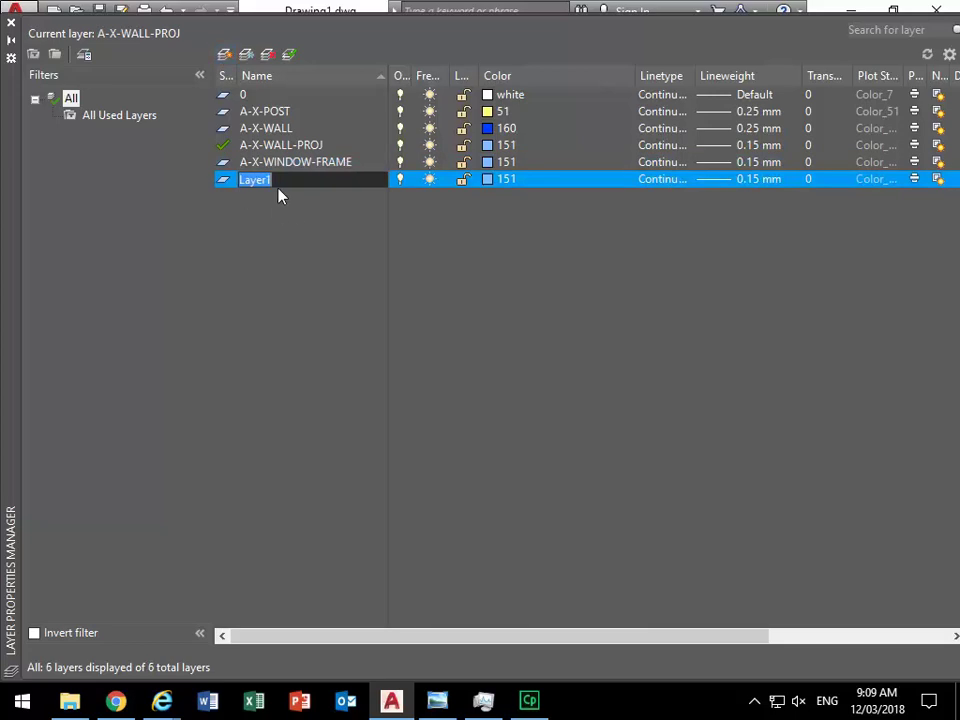
type("A-X-")
type("WINDOW")
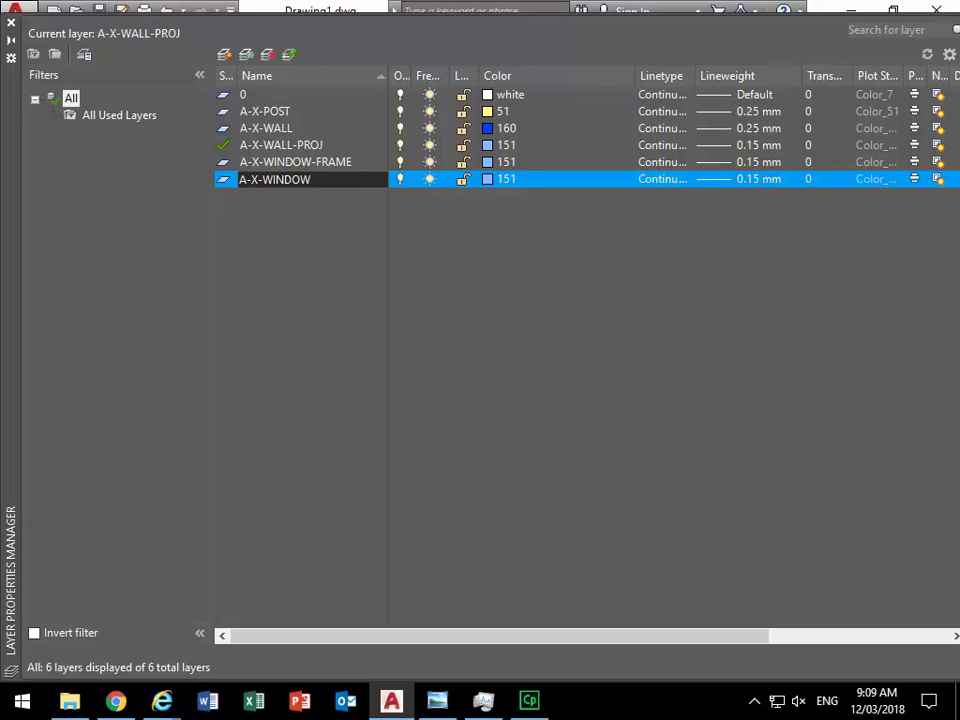
type("-")
type("PROJ")
key("Return")
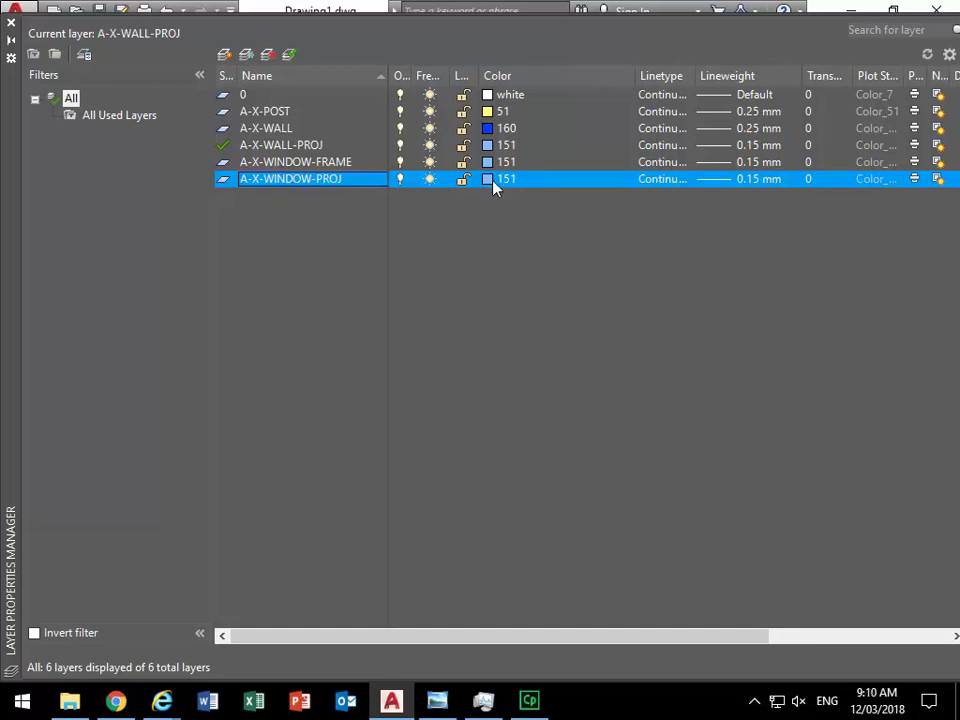
- Set the A-X-WINDOW-FRAME layer's colour to index 41
left_click(328, 166)
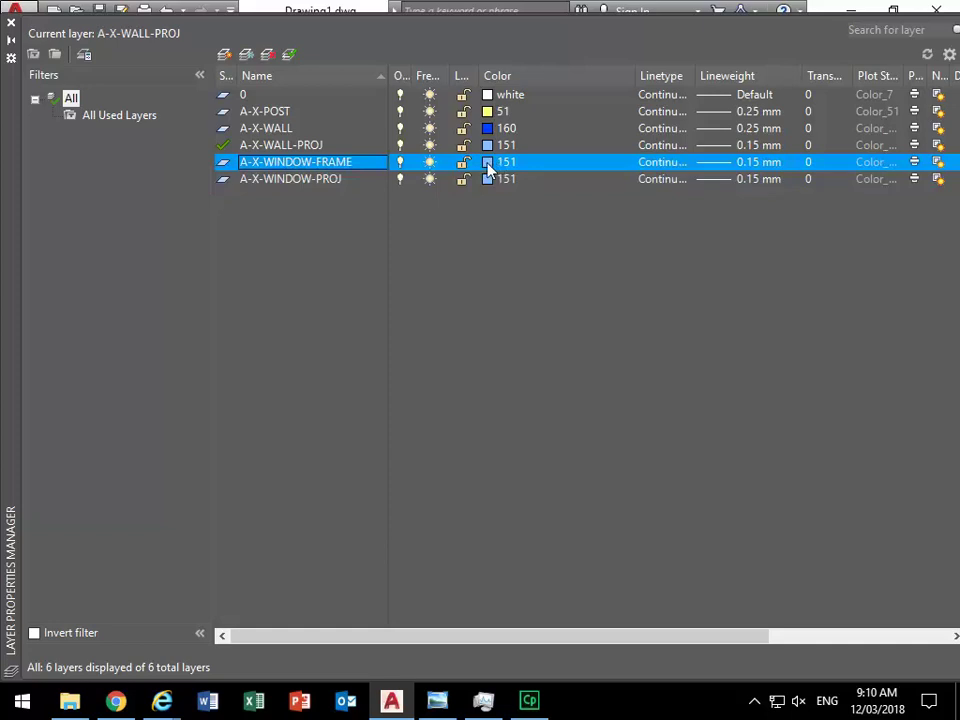
left_click(488, 167)
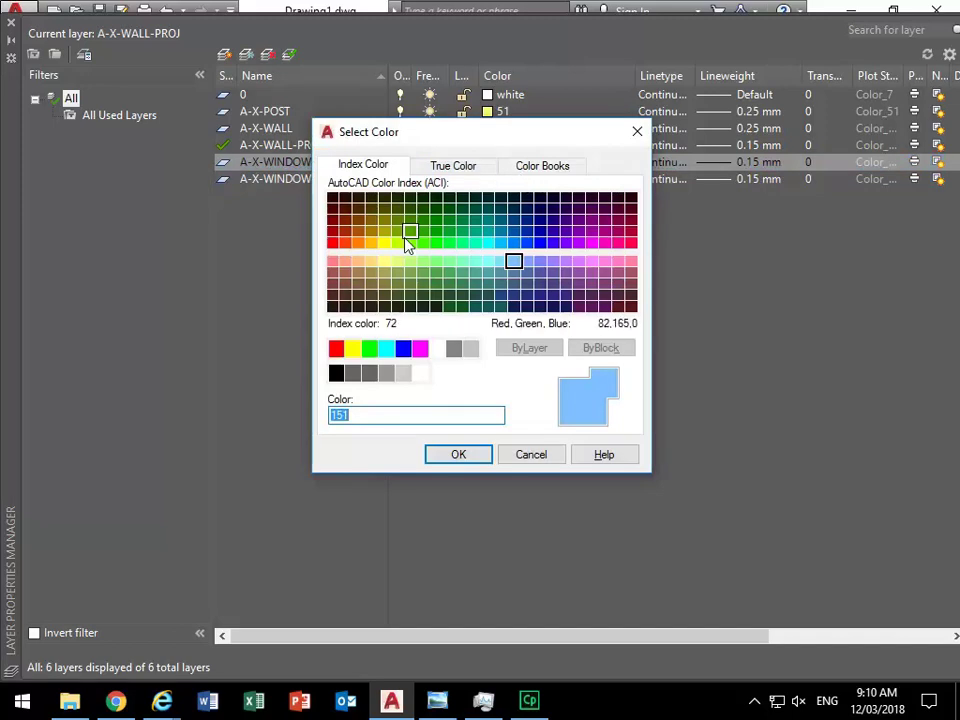
left_click(384, 242)
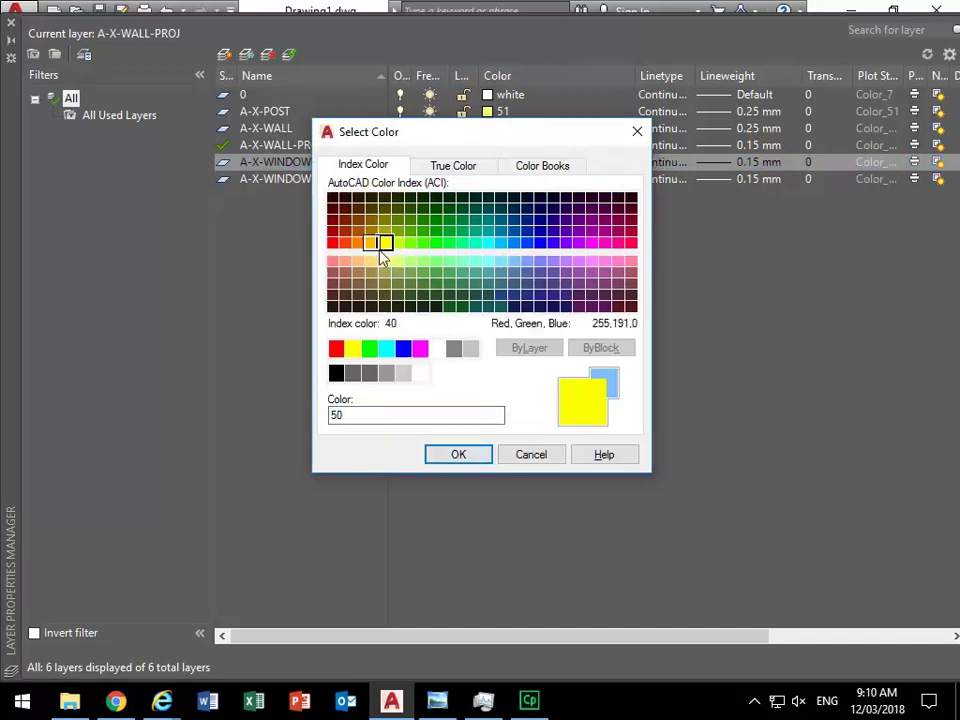
left_click(385, 262)
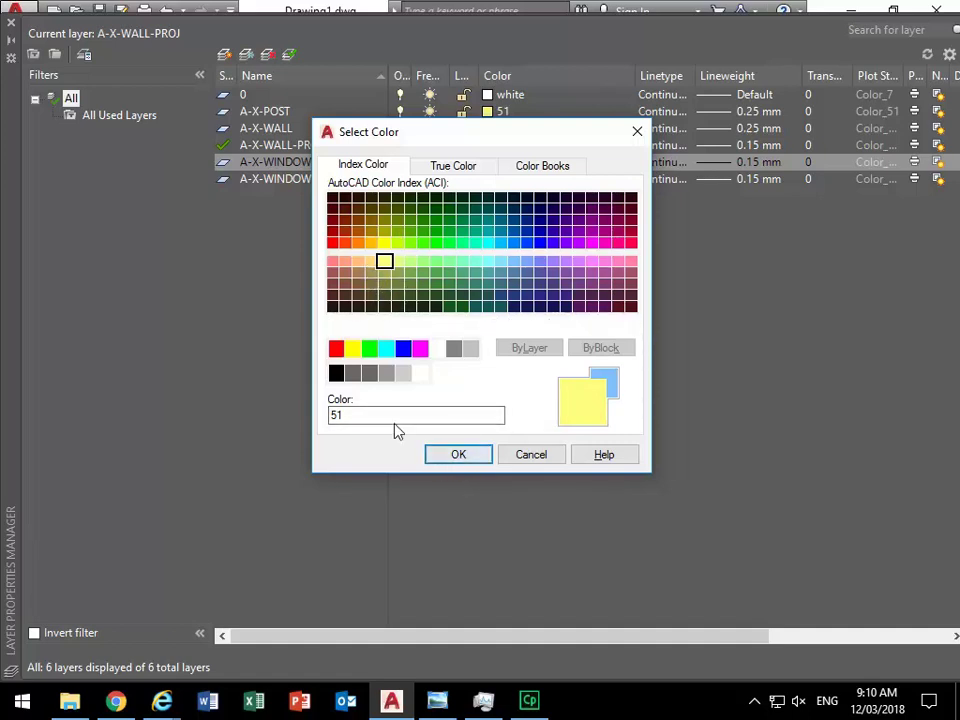
left_click(370, 262)
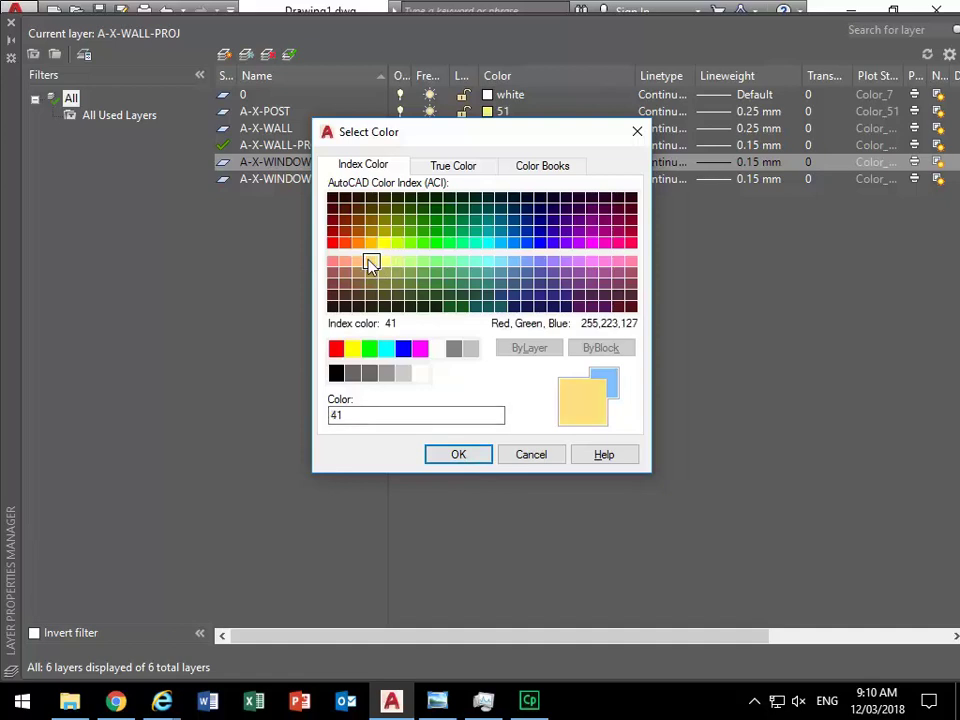
left_click(458, 462)
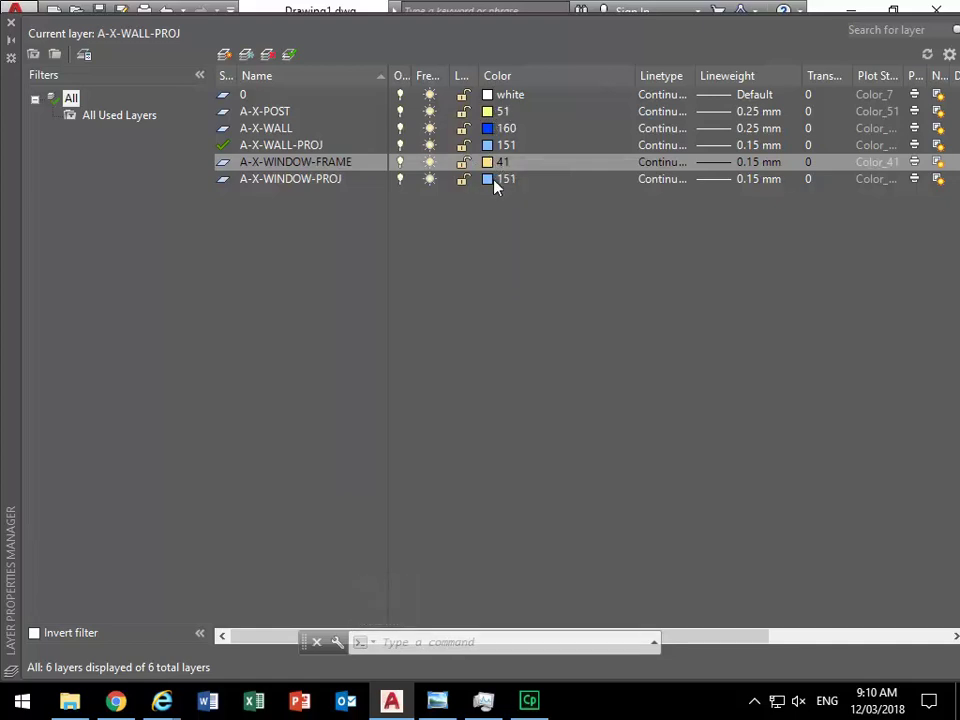
- Set the A-X-WINDOW-PROJ layer's colour to index 53
left_click(305, 180)
left_click(246, 182)
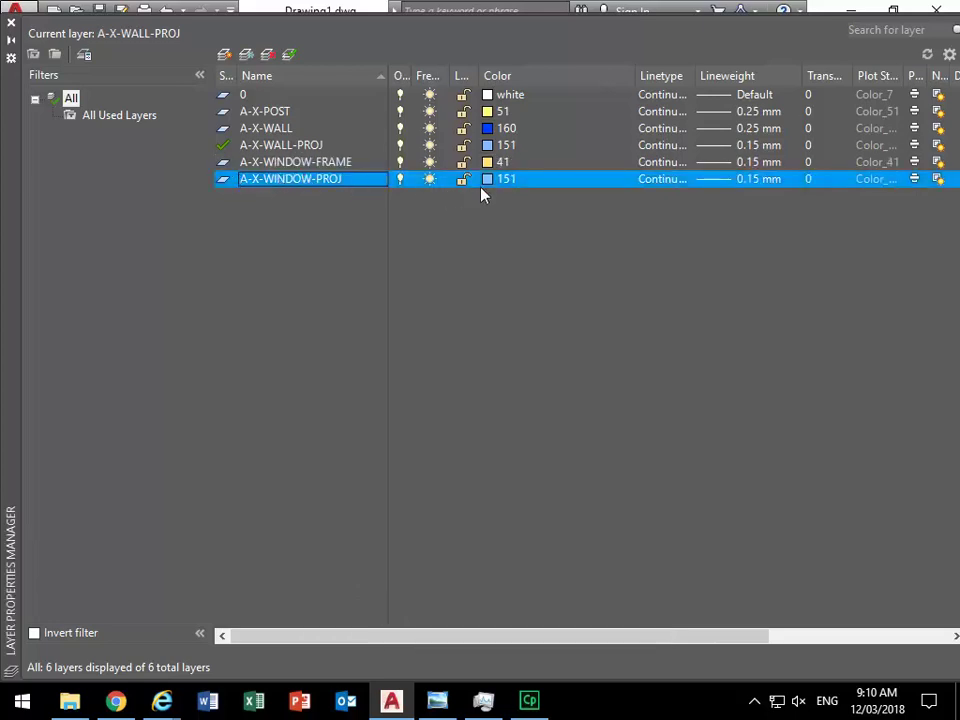
left_click(489, 180)
left_click(385, 274)
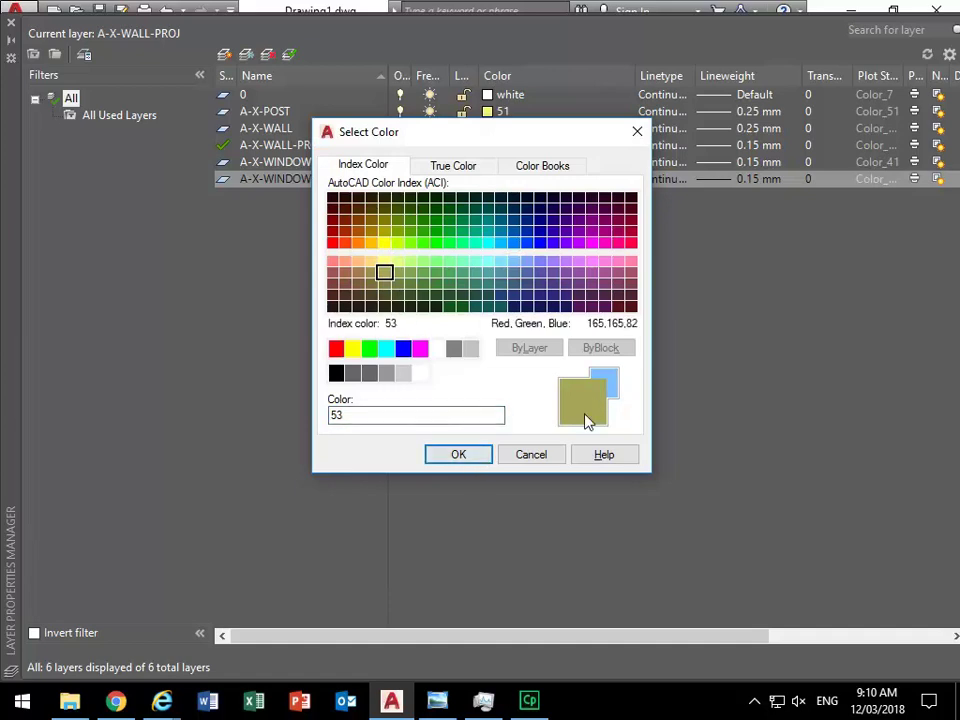
left_click(460, 456)
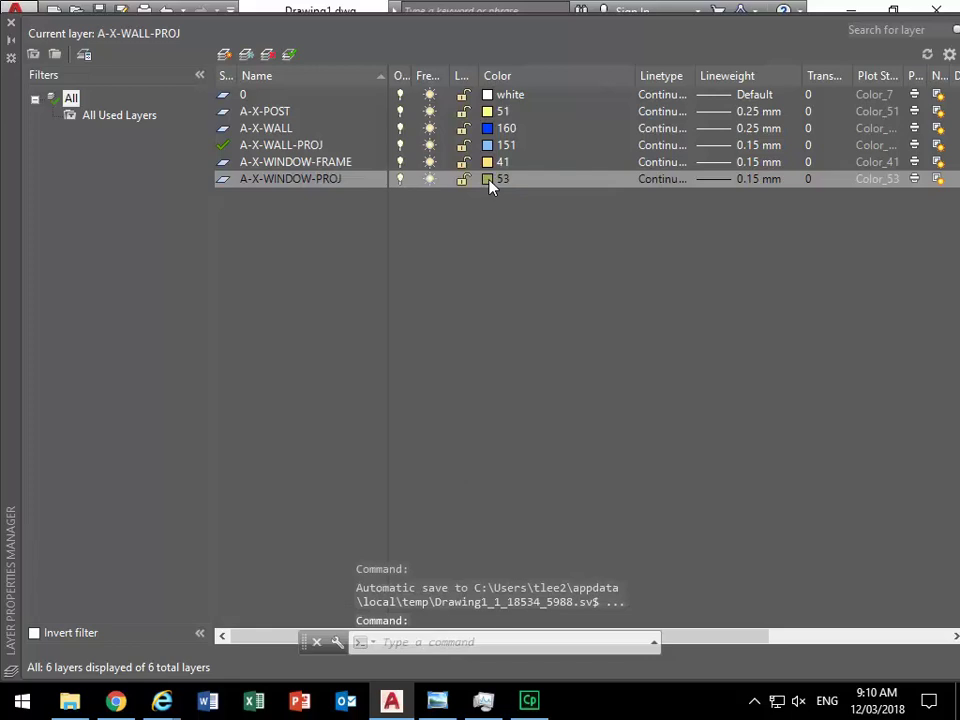
- Set the A-X-WINDOW-FRAME layer's lineweight to 0.25 mm
left_click(341, 161)
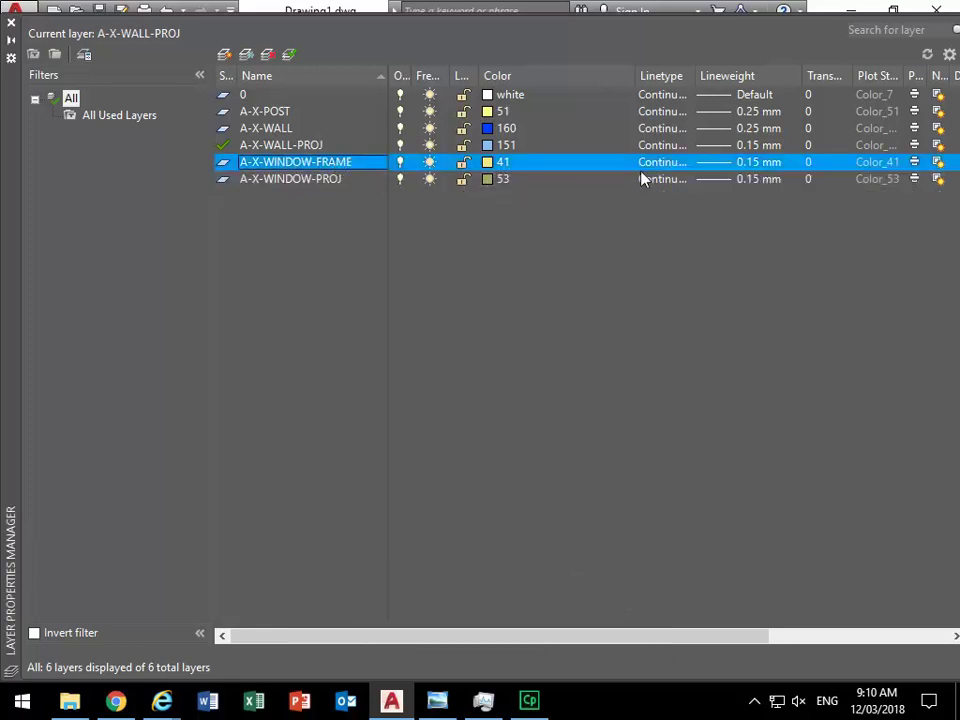
left_click(719, 166)
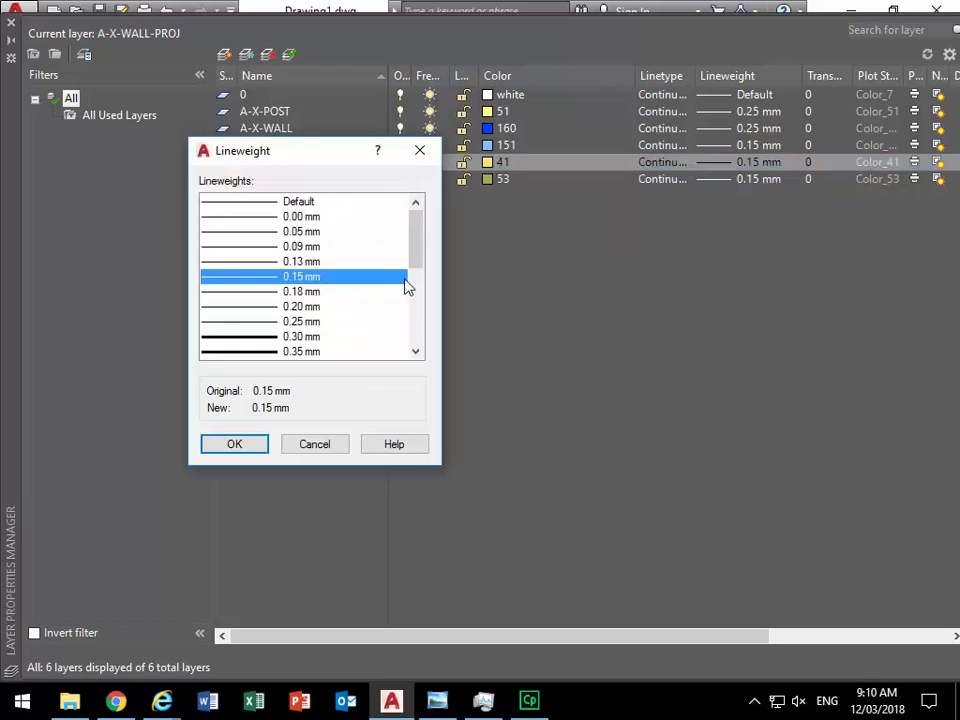
left_click(251, 321)
left_click(234, 444)
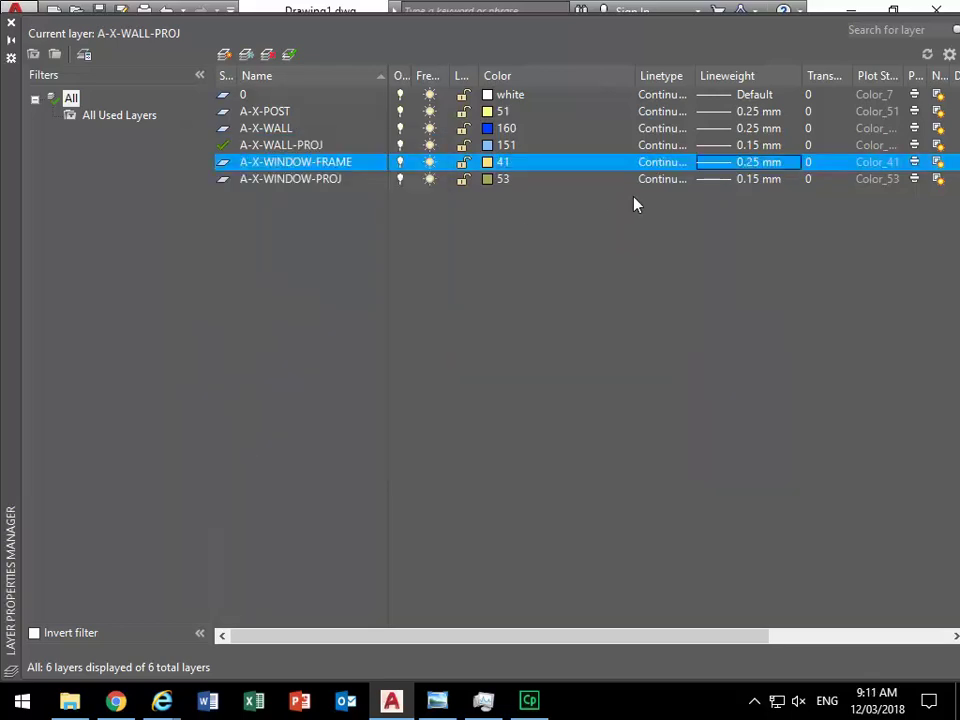
- Create a new layer named A-X-GLAZ
left_click(300, 183)
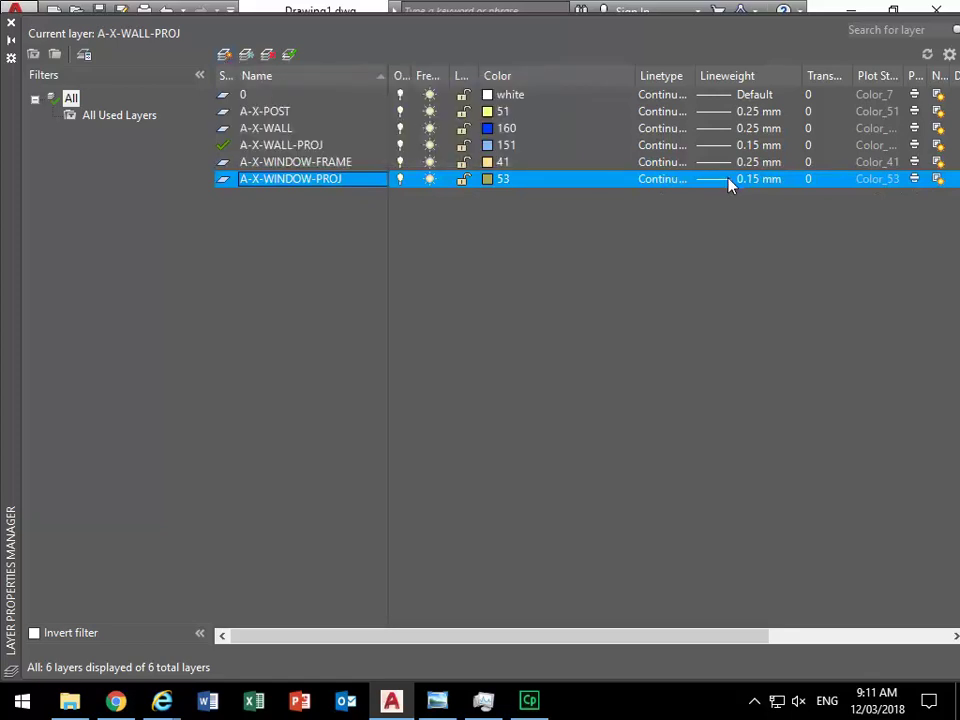
left_click(226, 55)
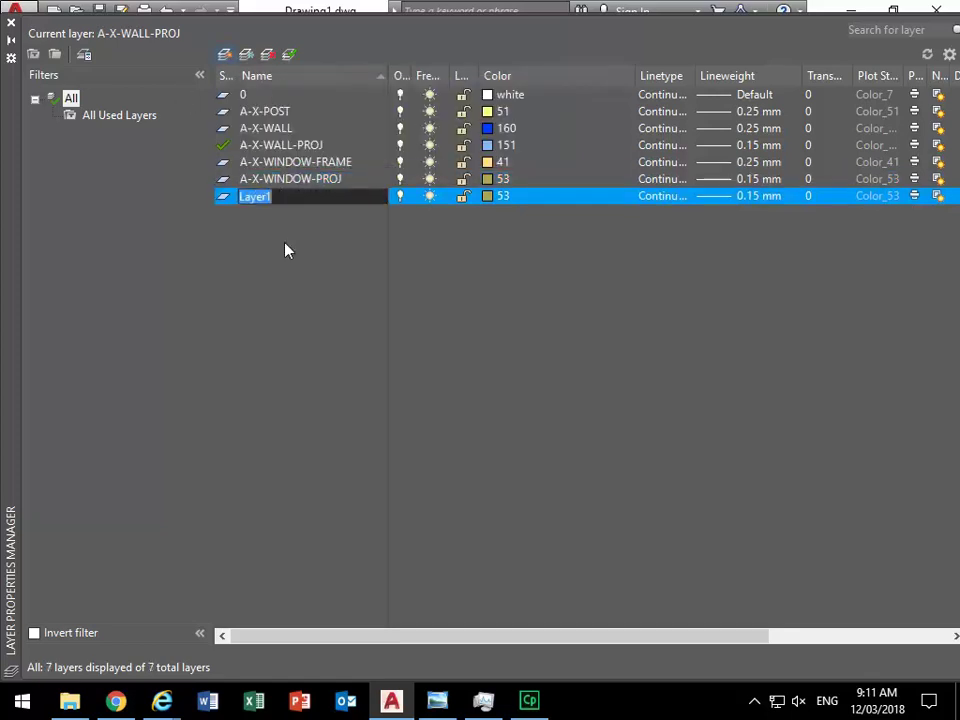
type("A-")
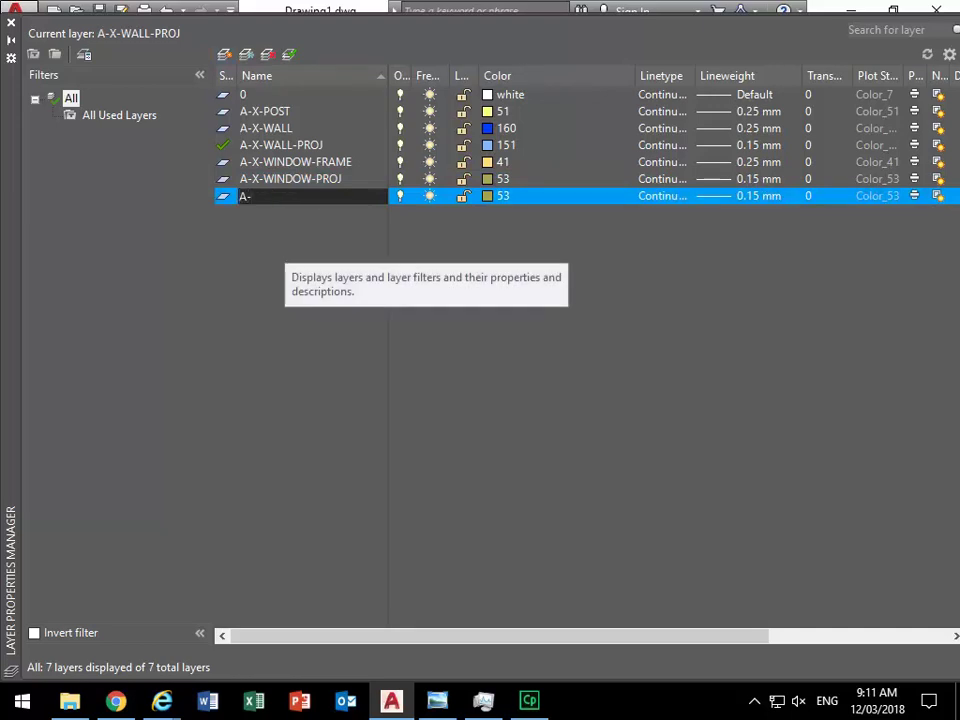
type("X-GLAZ")
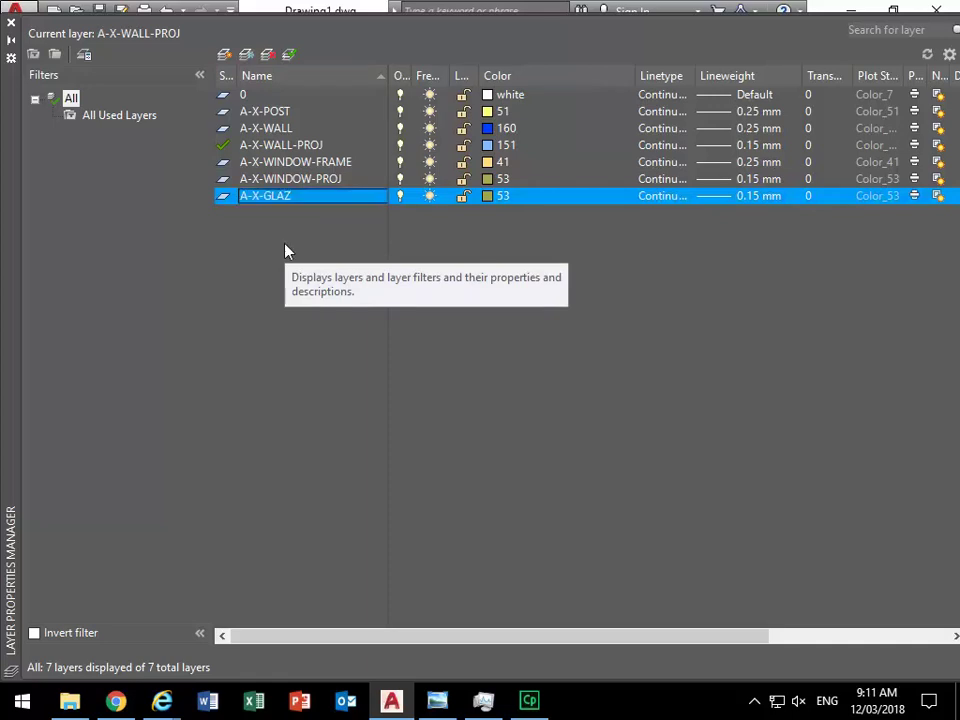
key("Return")
- Set the A-X-GLAZ layer's colour to cyan
left_click(497, 196)
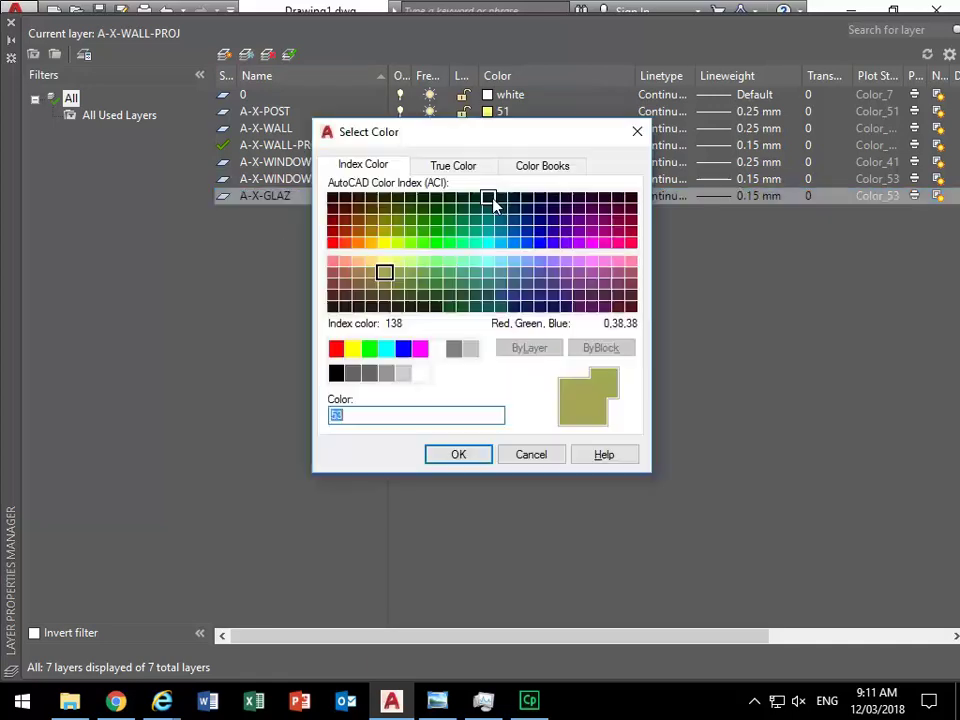
left_click(488, 261)
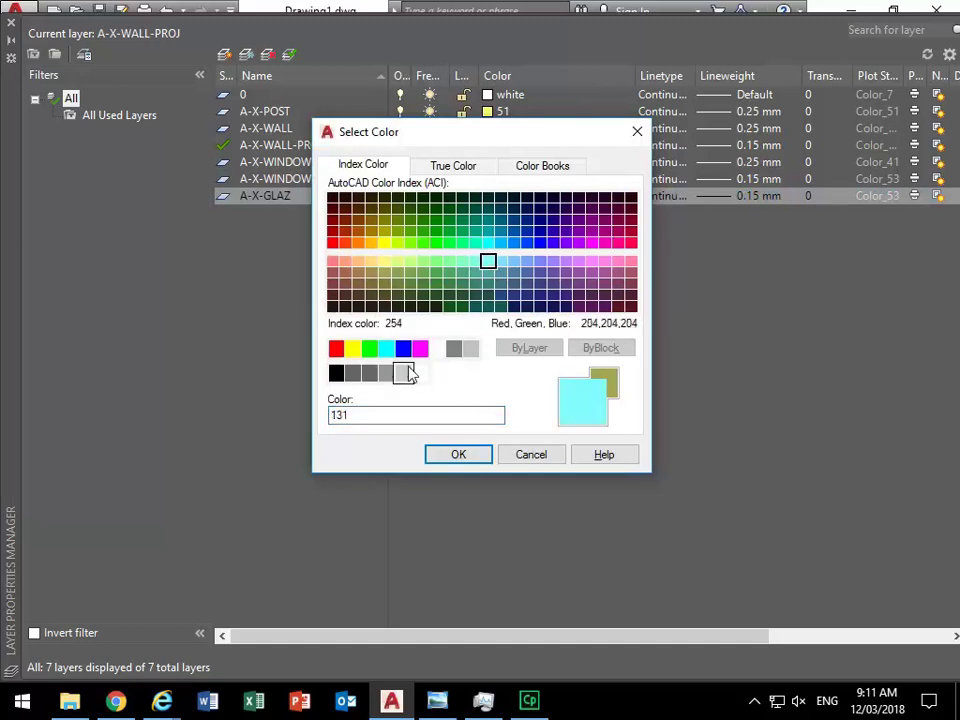
left_click(386, 347)
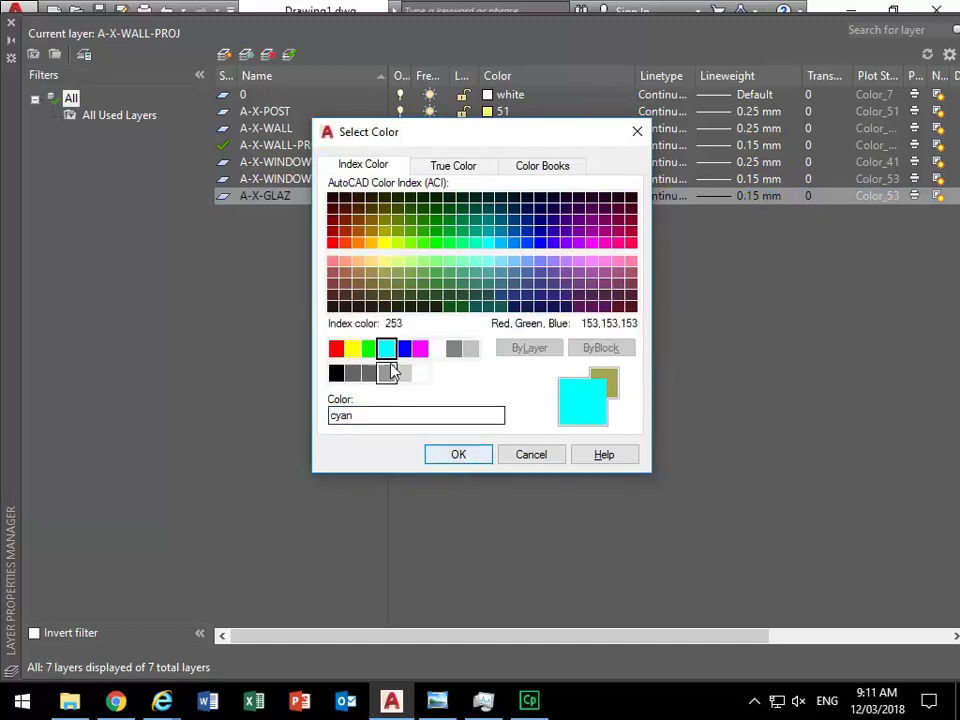
left_click(458, 455)
- Set the A-X-GLAZ layer's lineweight to 0.30 mm
left_click(720, 196)
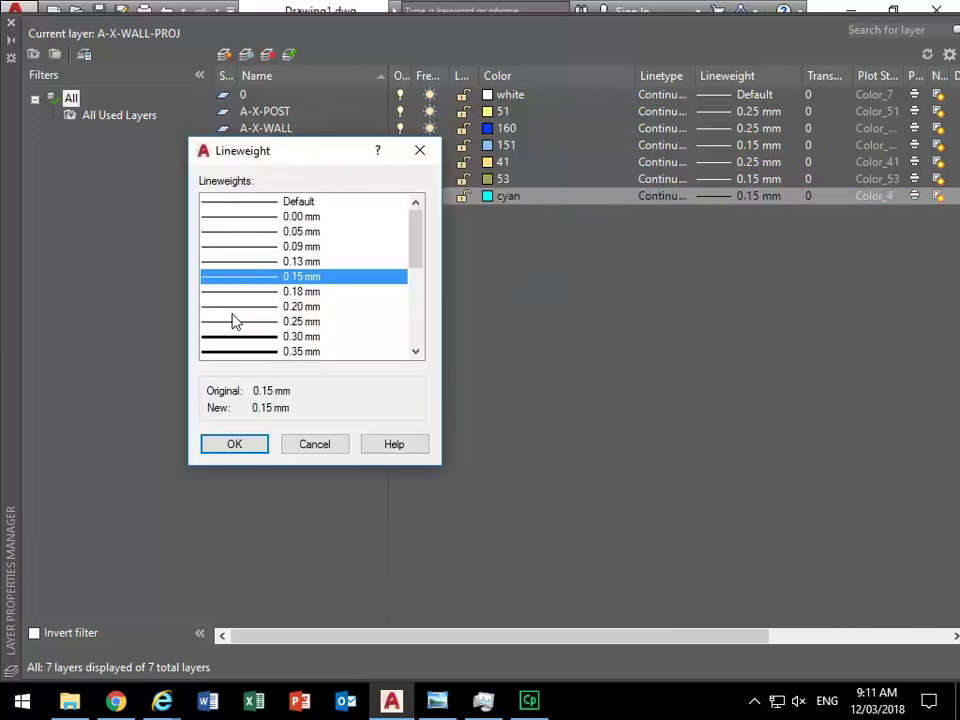
left_click(246, 340)
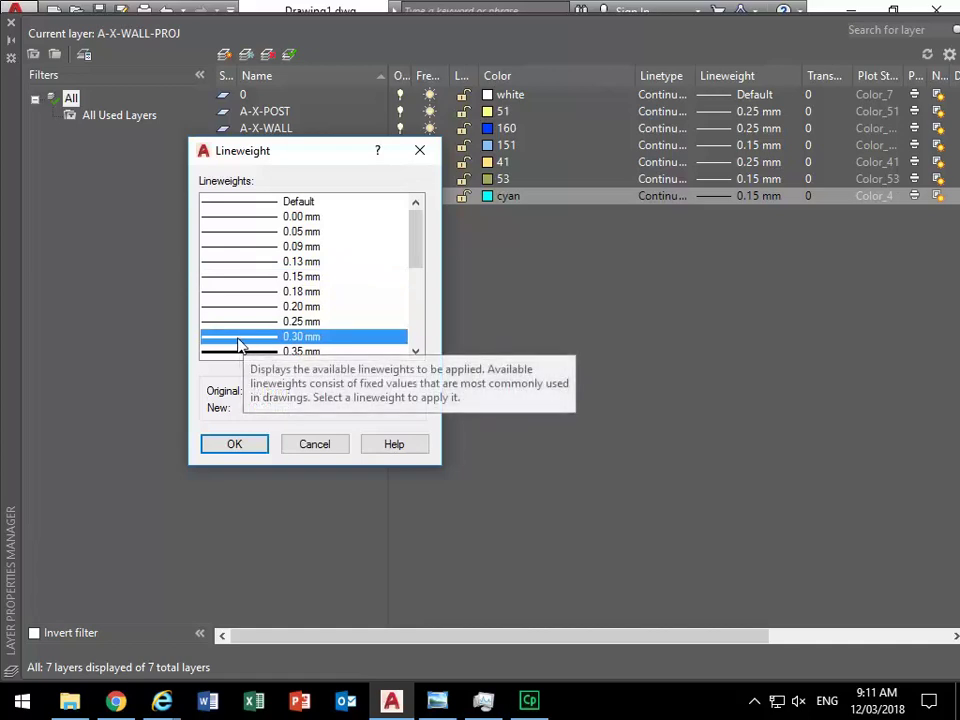
left_click(240, 446)
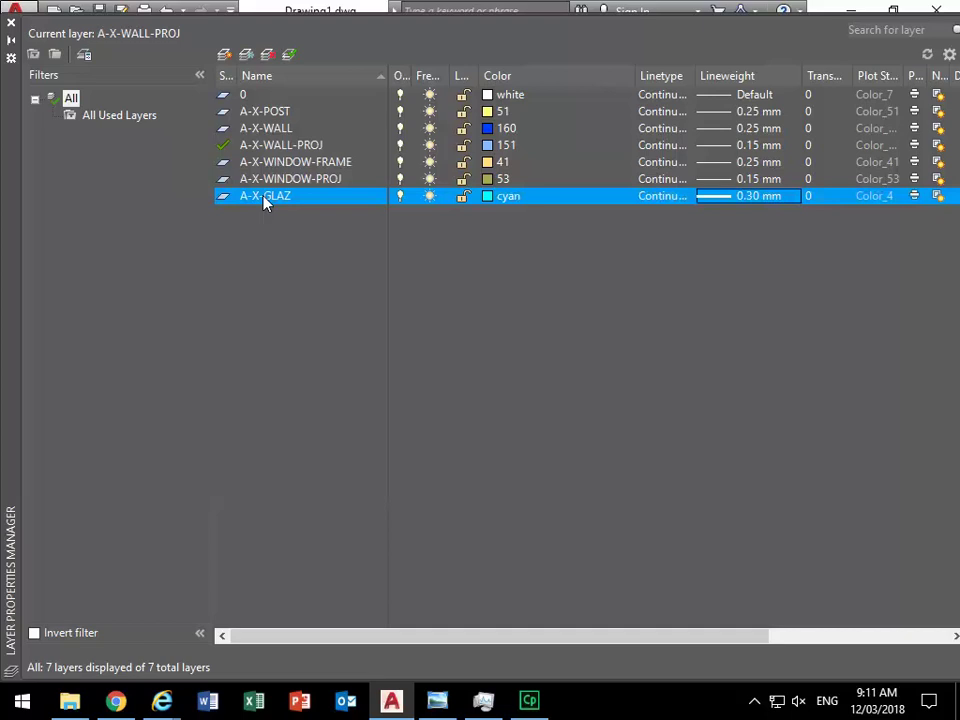
- Make A-X-WINDOW-FRAME the current layer and close the layer manager
left_click(289, 55)
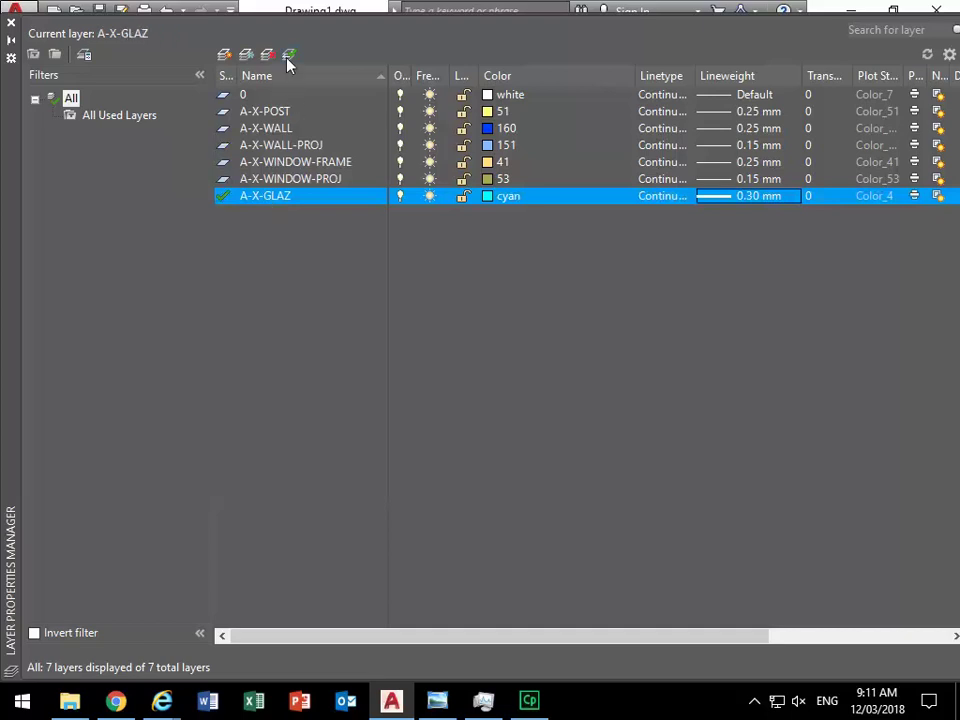
left_click(255, 161)
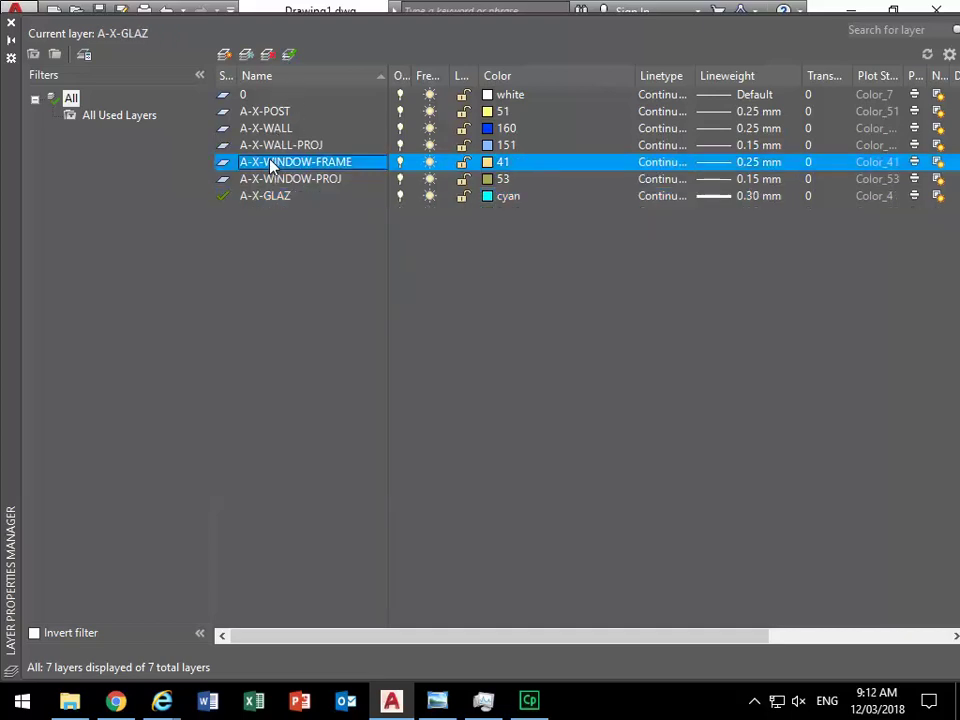
left_click(289, 55)
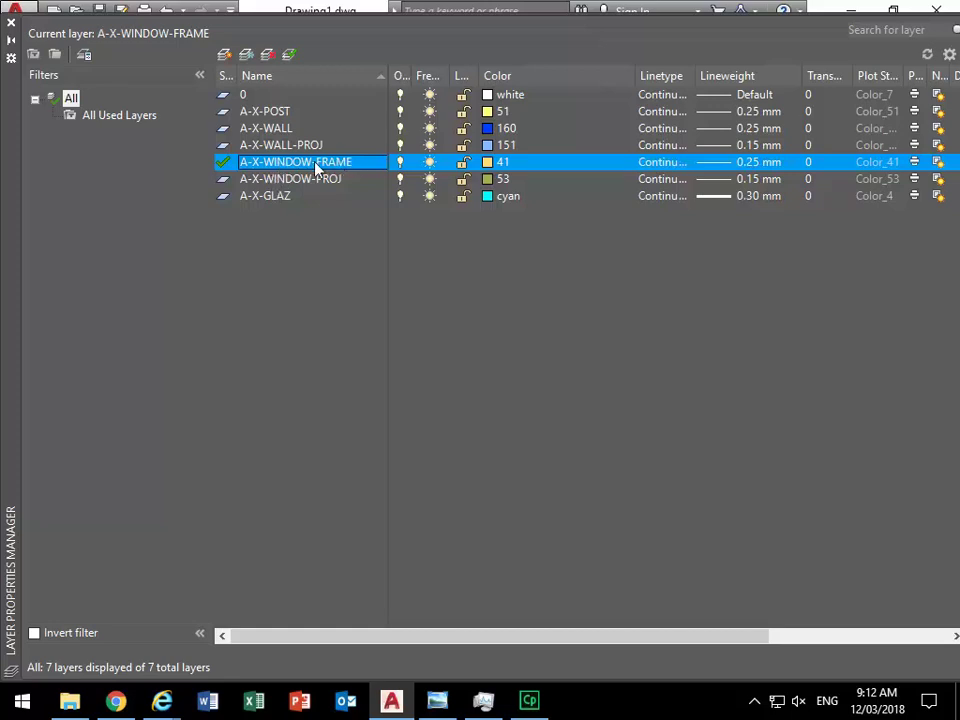
left_click(290, 180)
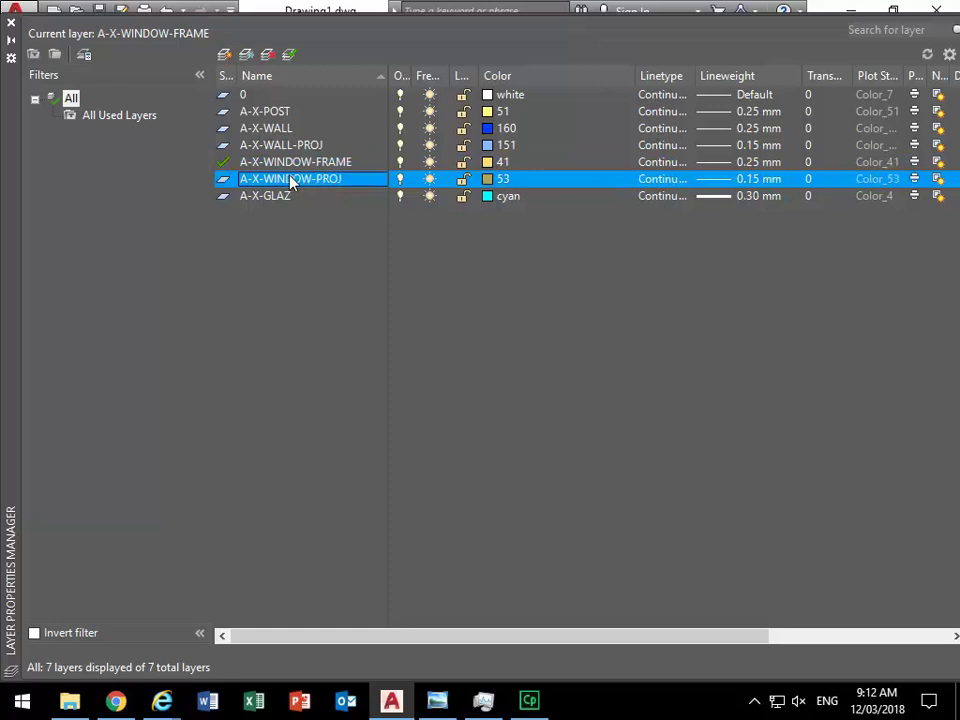
left_click(278, 165)
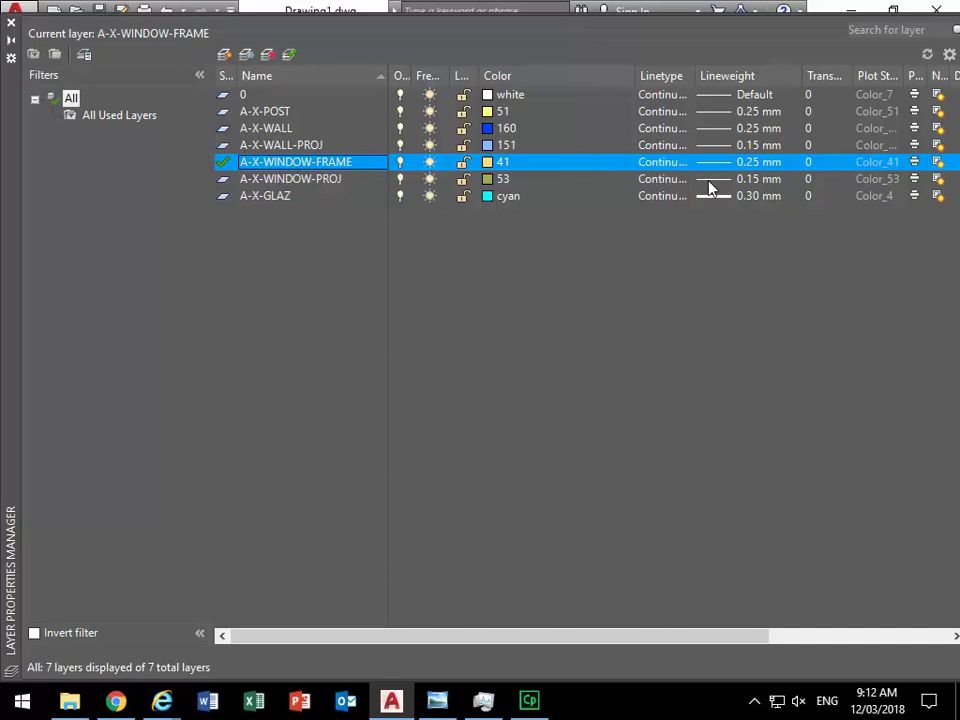
left_click(12, 25)
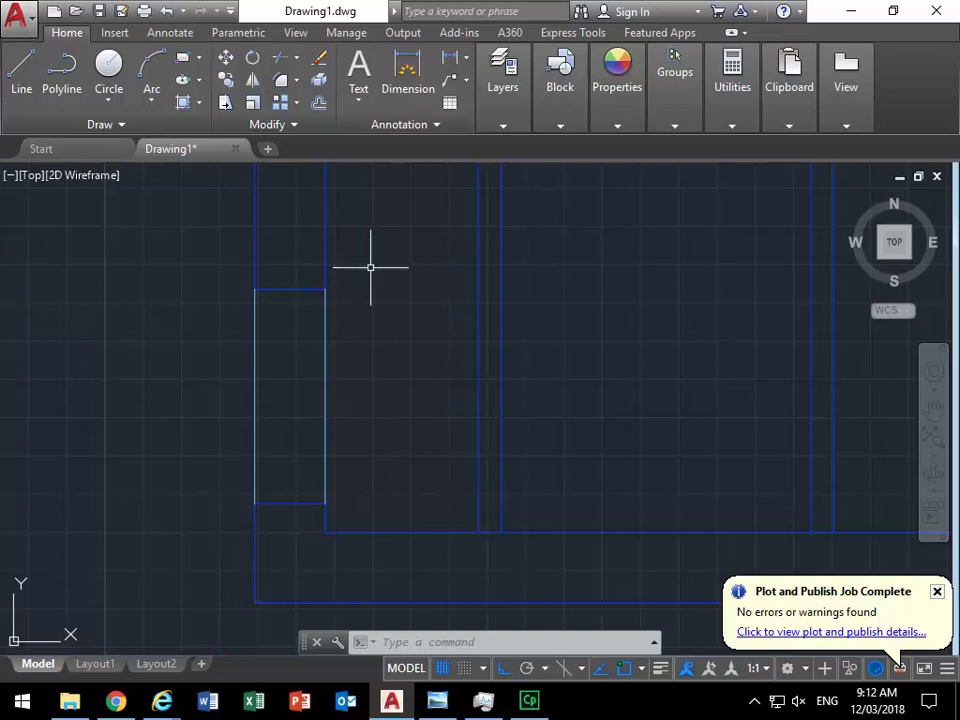
left_click(508, 75)
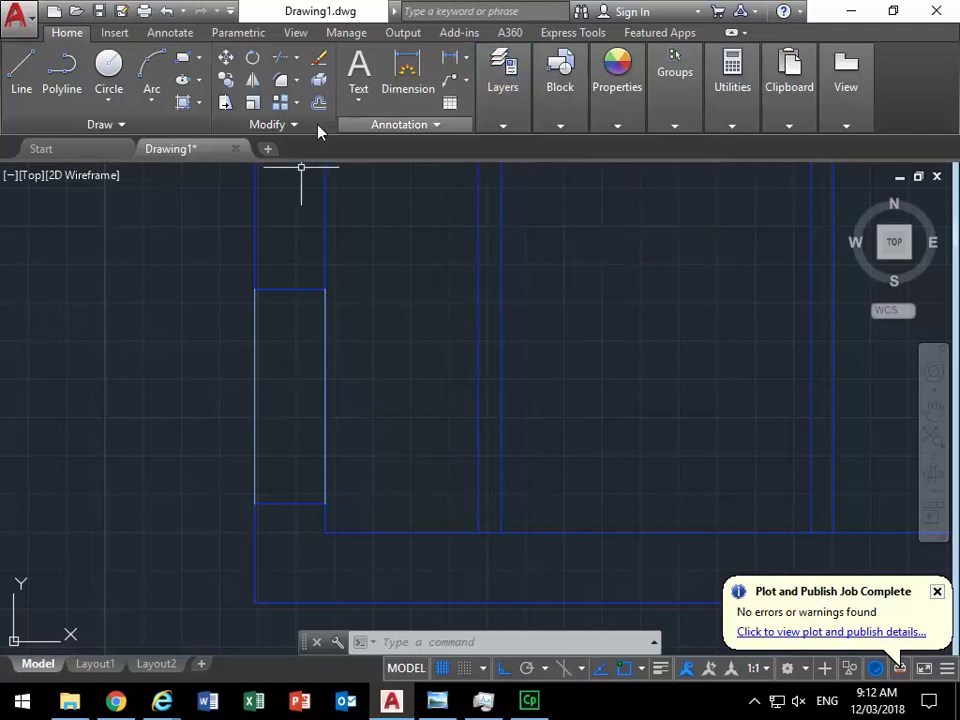
mouse_move(510, 95)
left_click(655, 147)
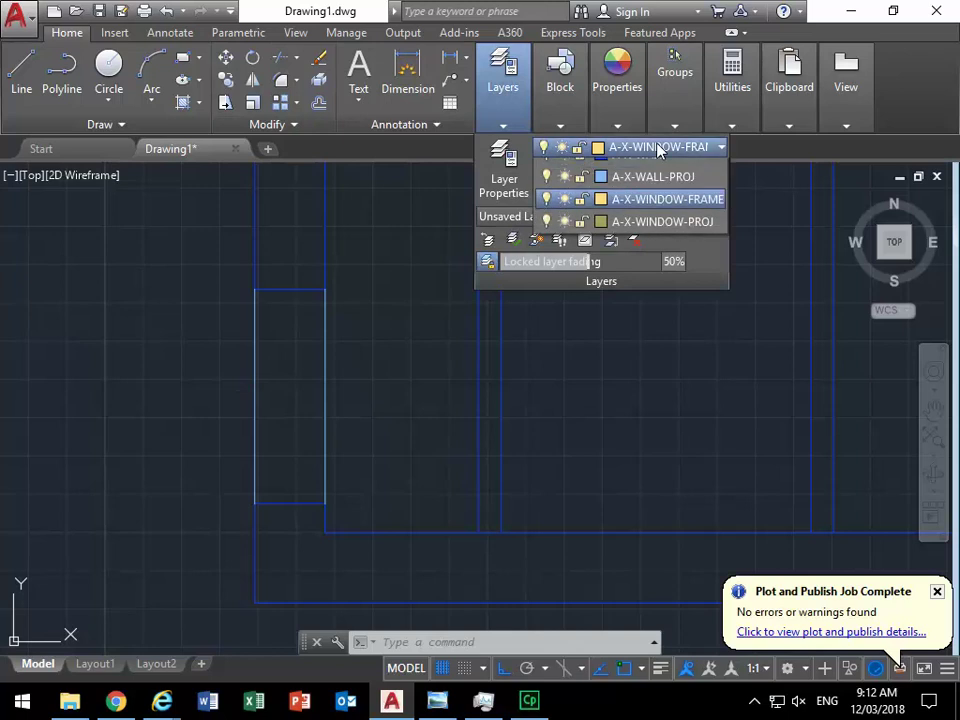
left_click(655, 281)
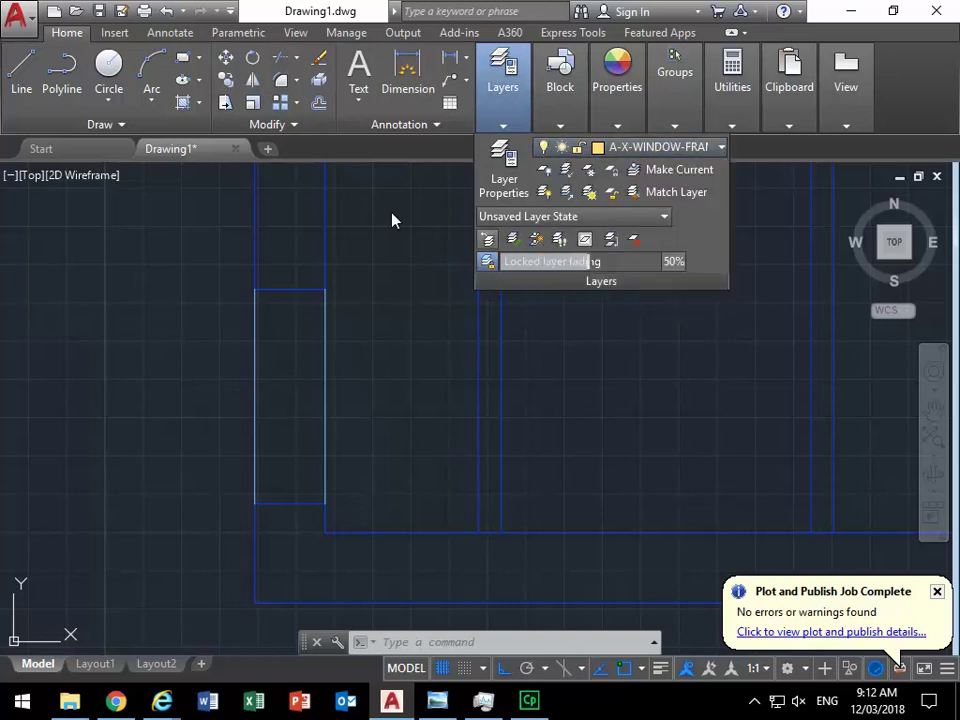
- Draw a vertical line through the centre of the outer-wall opening, joining the midpoints of its two end lines
left_click(18, 72)
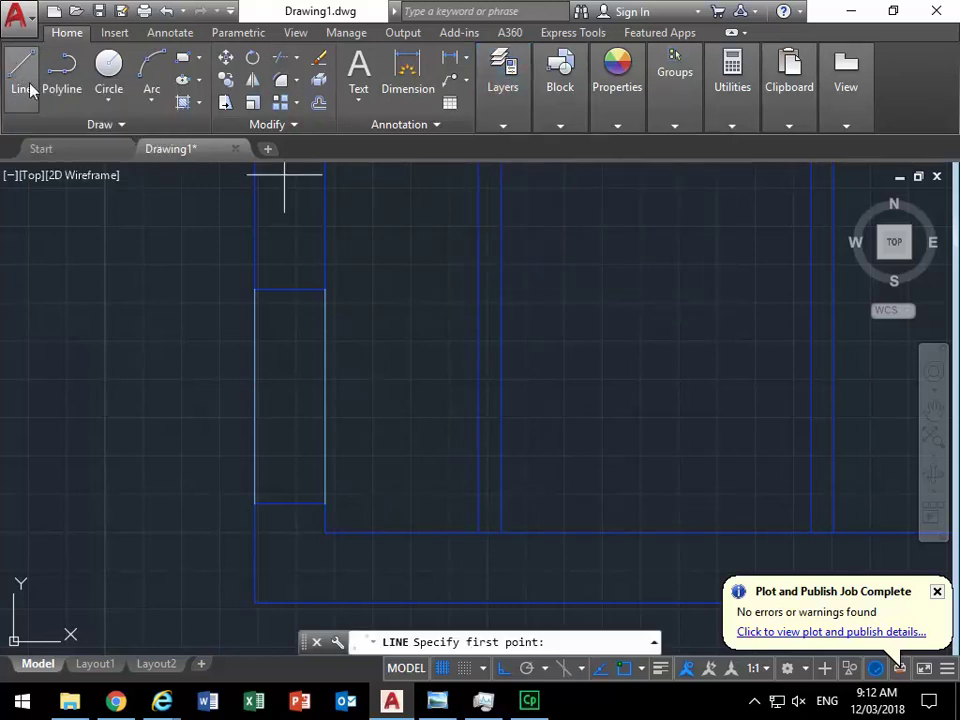
left_click(290, 505)
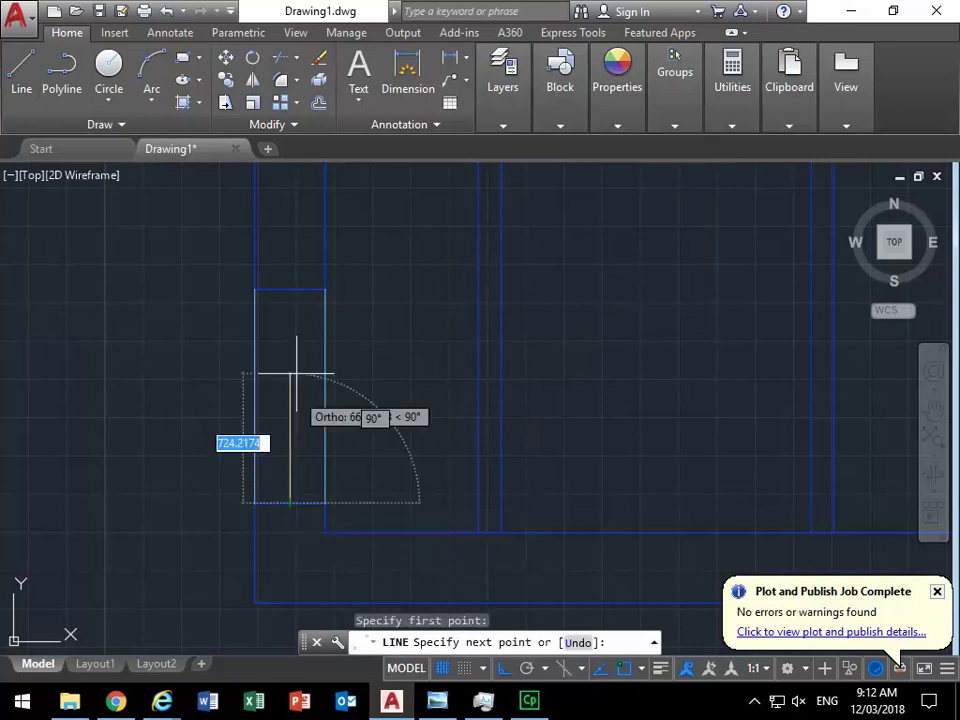
left_click(290, 290)
right_click(325, 310)
left_click(335, 318)
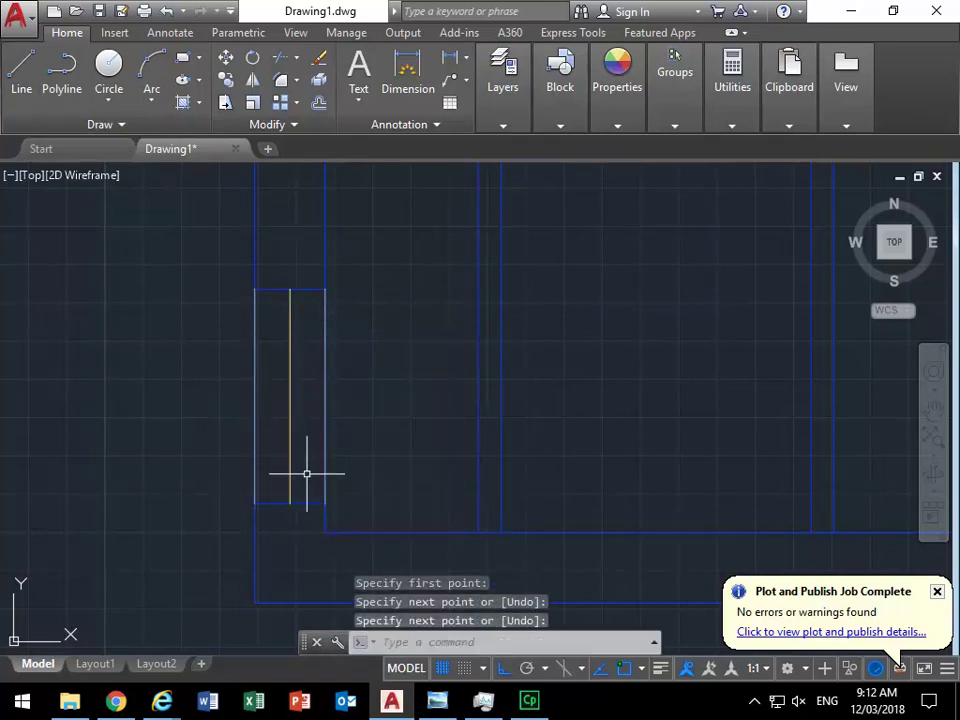
- Offset the window's vertical centre line by 50 to both sides within the wall opening
left_click(319, 104)
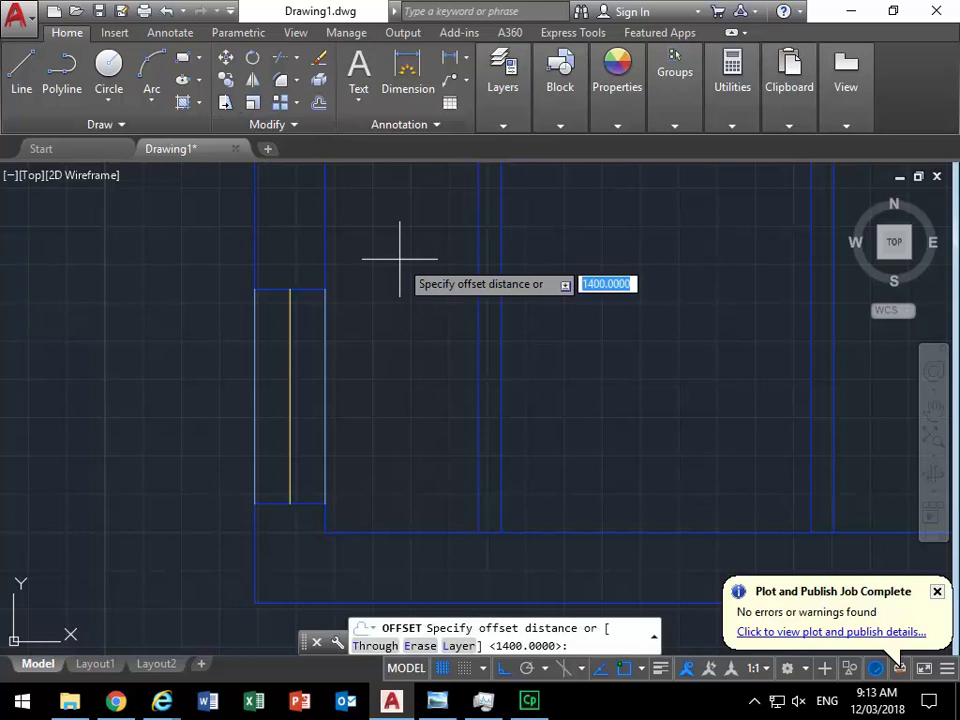
type("50")
key("Return")
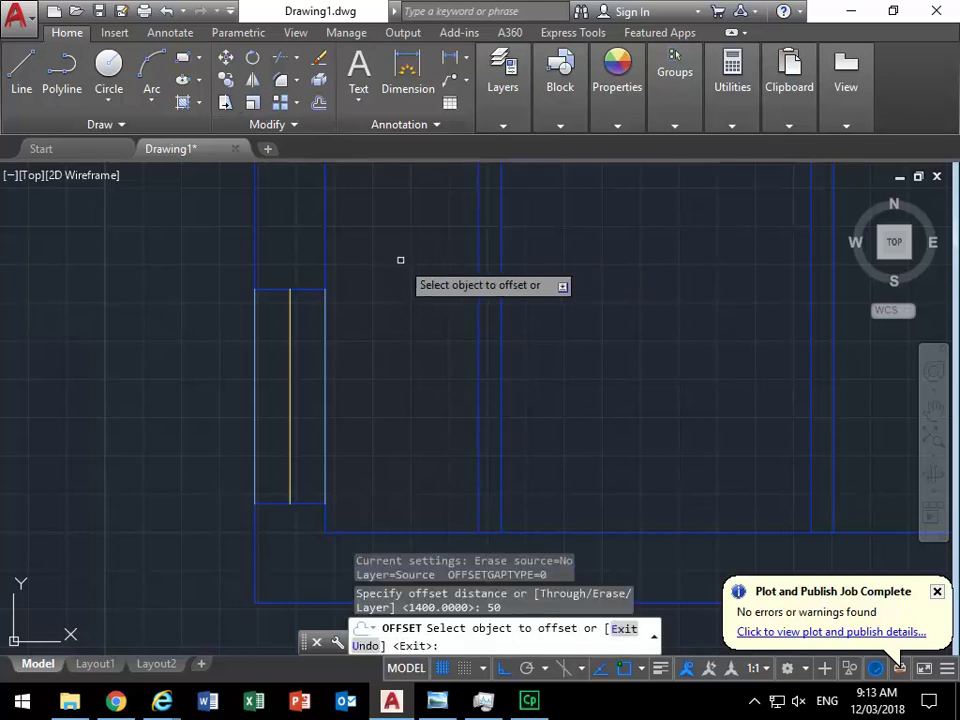
left_click(290, 356)
left_click(178, 357)
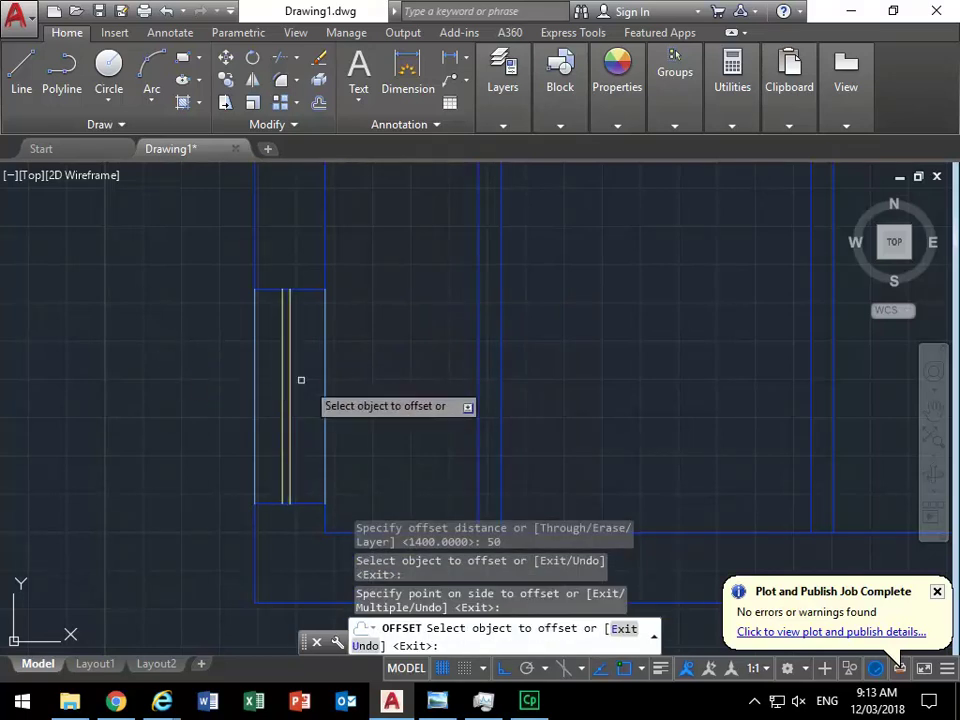
left_click(290, 378)
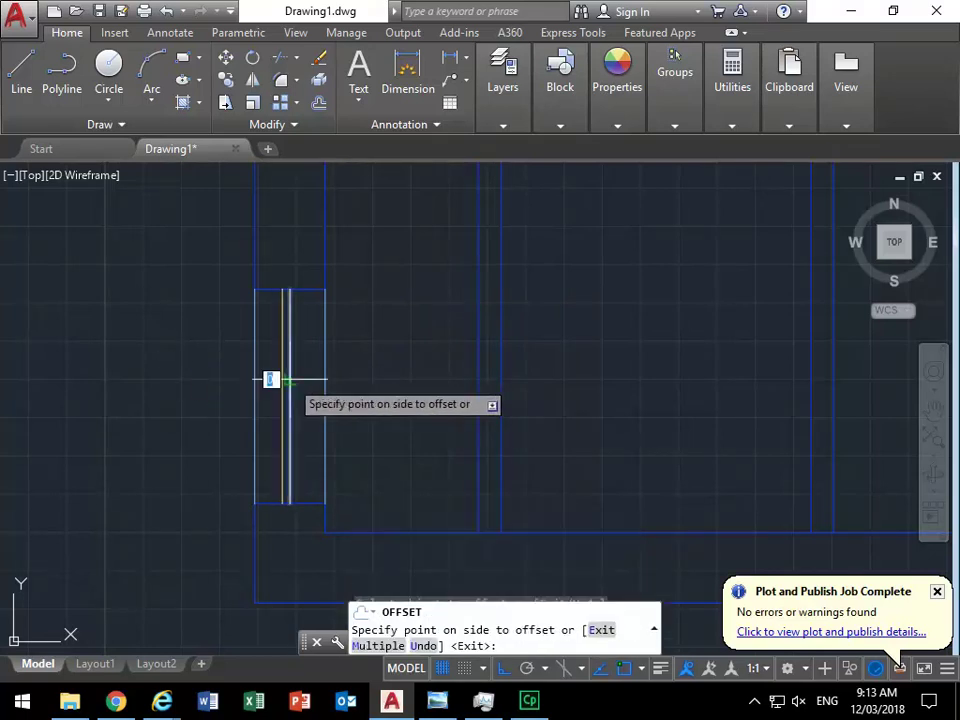
left_click(387, 370)
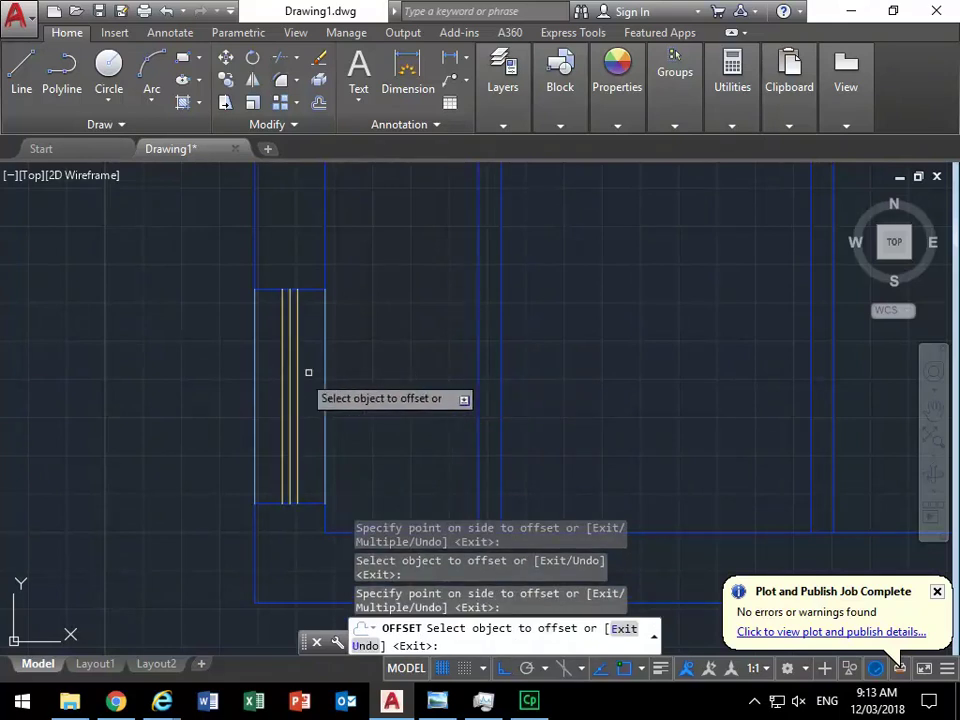
right_click(409, 329)
left_click(450, 340)
left_click(298, 336)
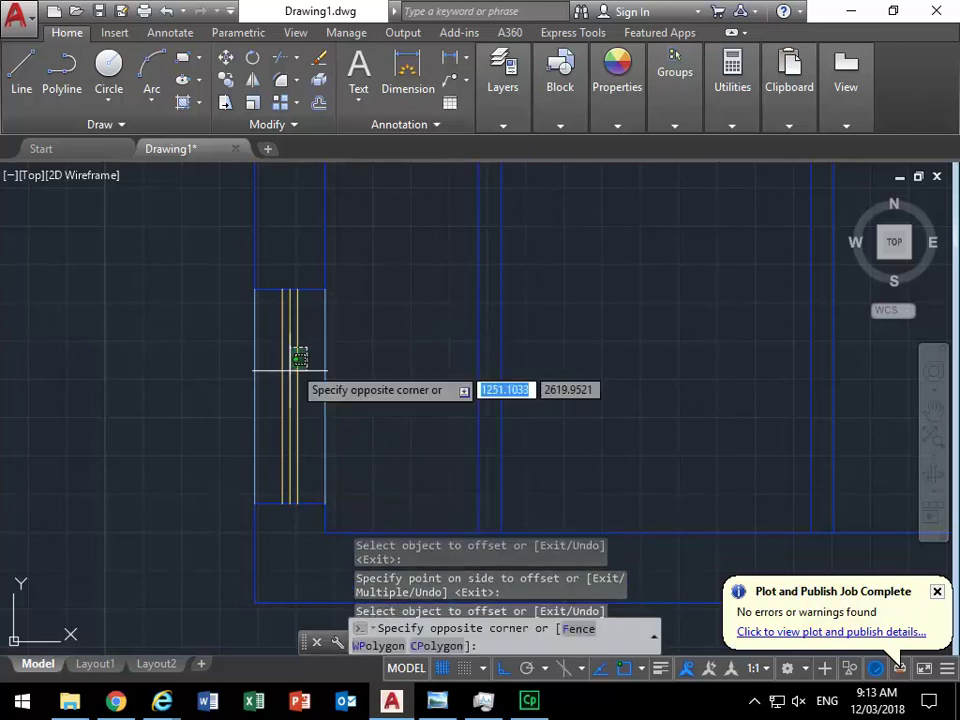
left_click(185, 225)
left_click(513, 115)
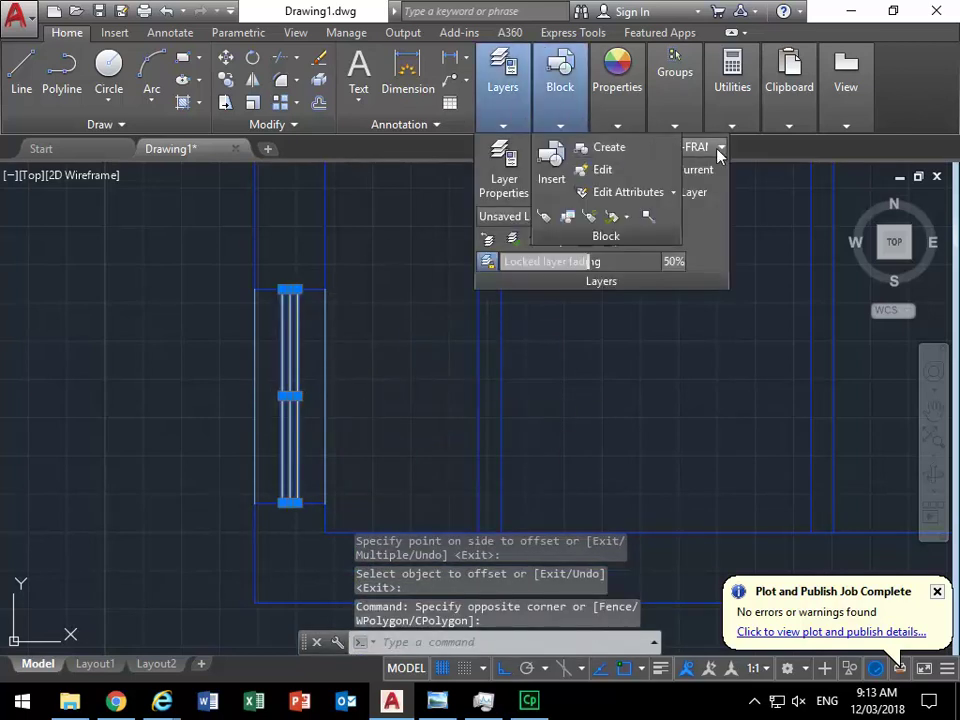
key("Escape")
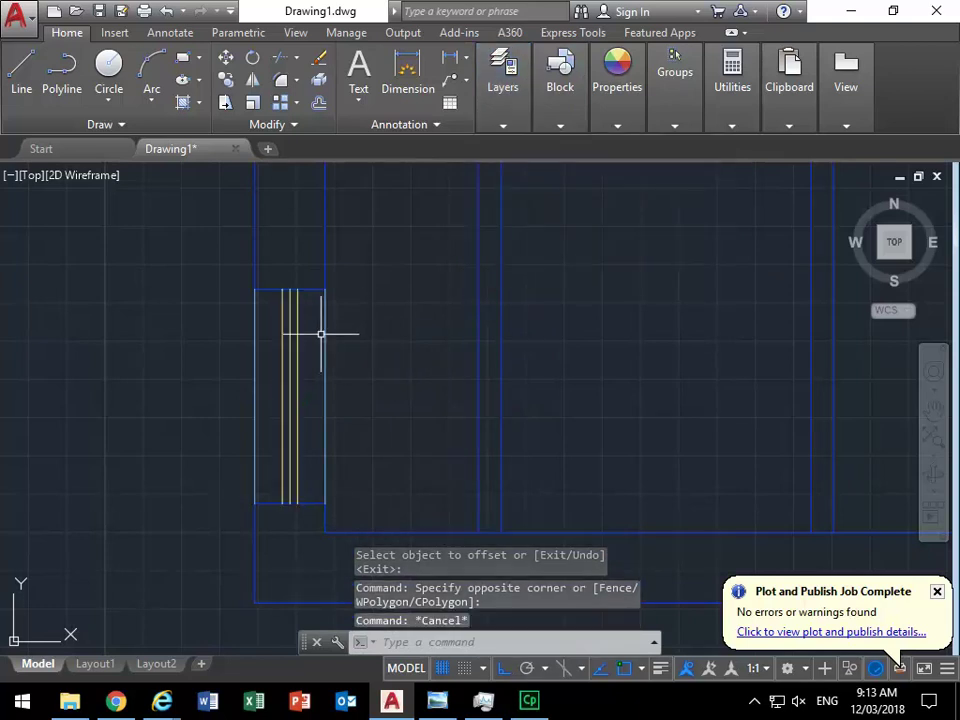
key("Escape")
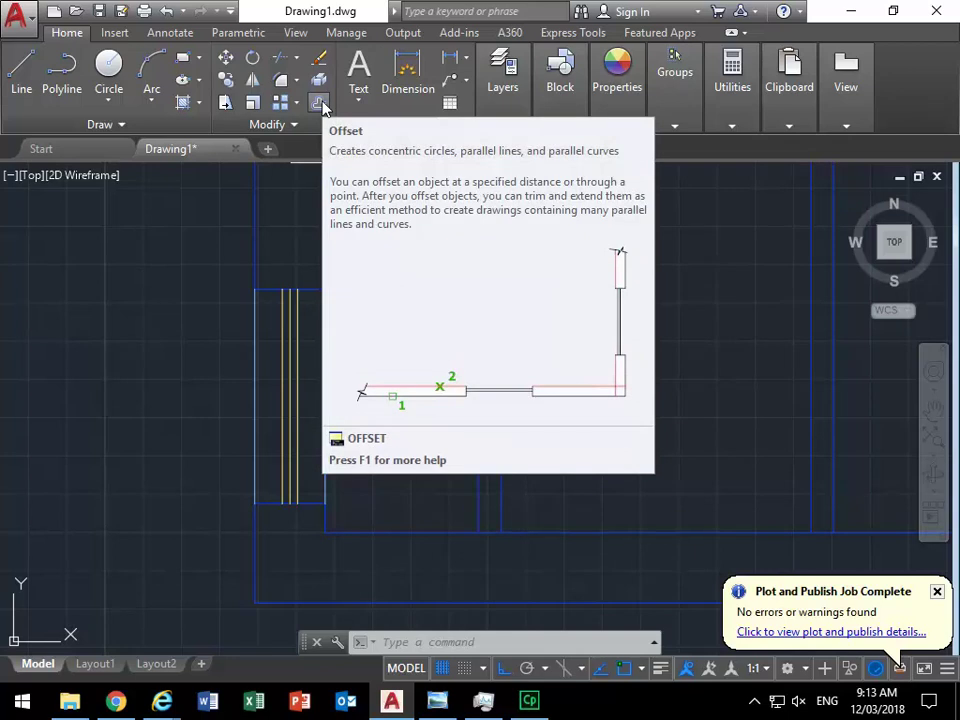
- Offset the upper end line of the wall opening by 50 down into the opening
left_click(319, 103)
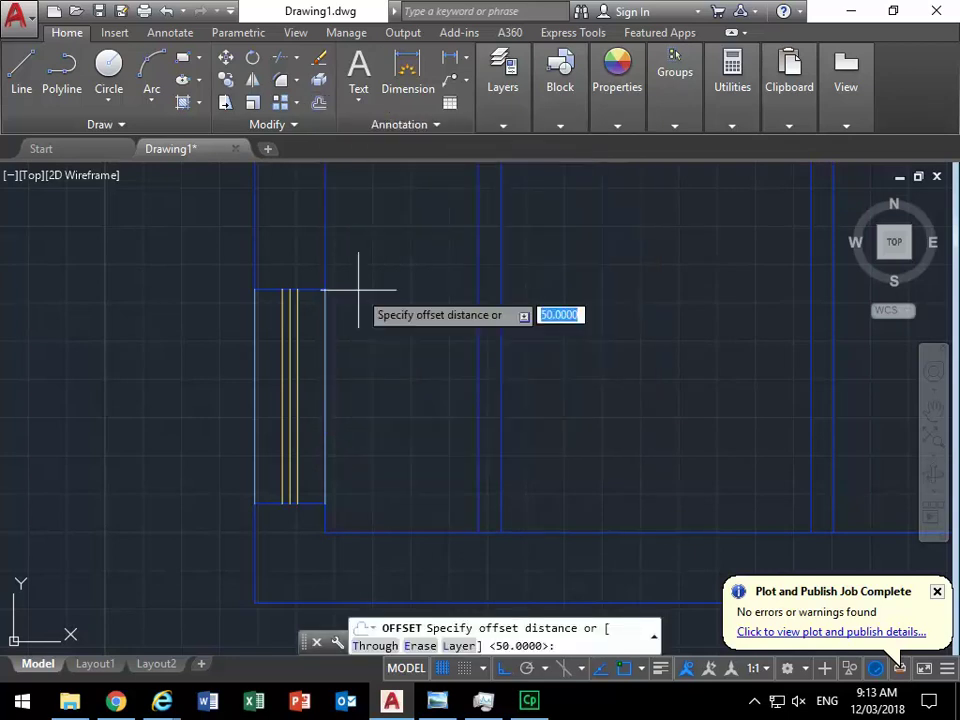
key("Return")
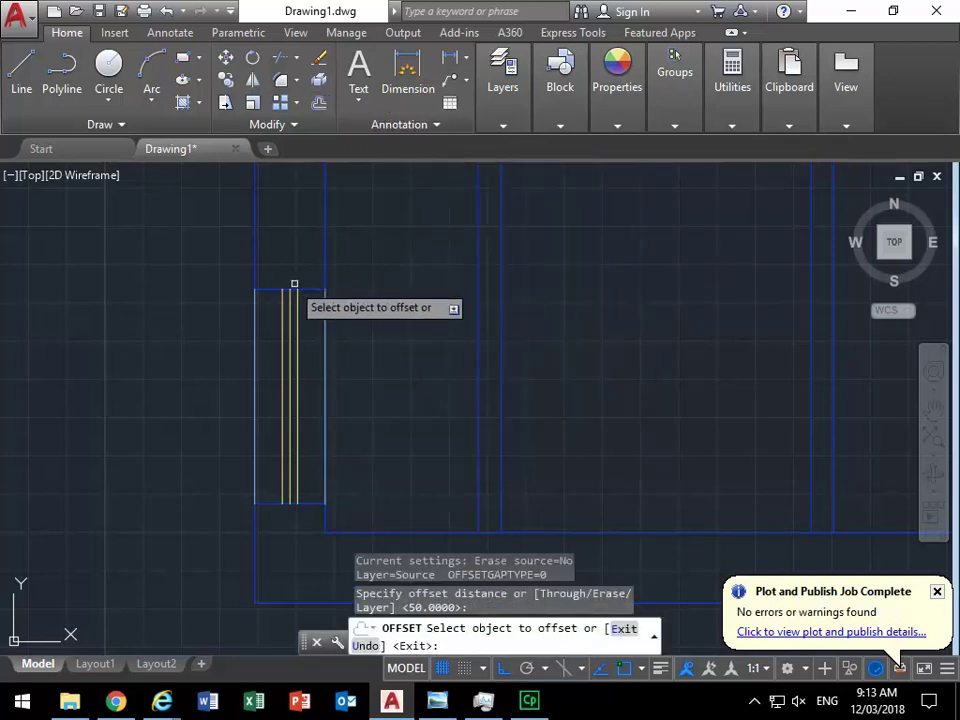
left_click(312, 288)
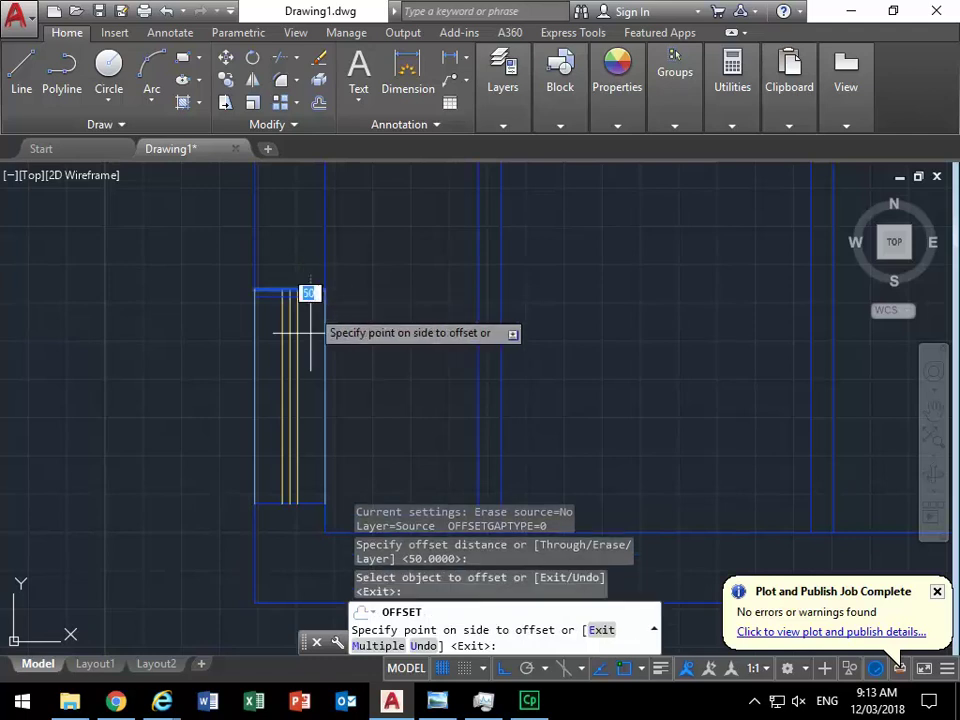
left_click(345, 407)
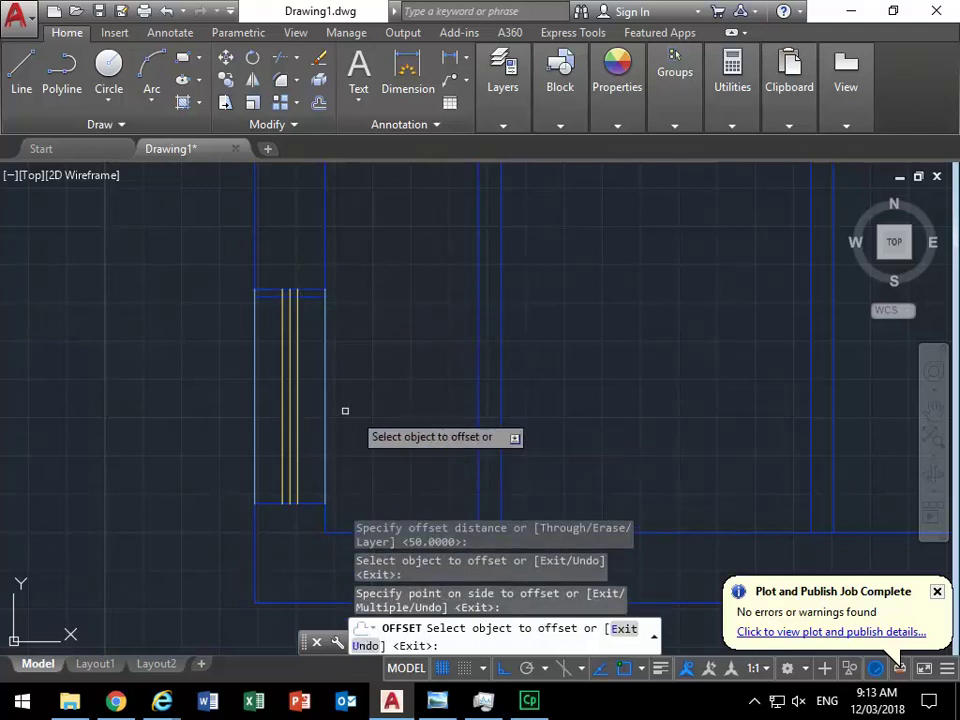
- Offset the lower end line of the wall opening by 50 up into the opening
left_click(296, 501)
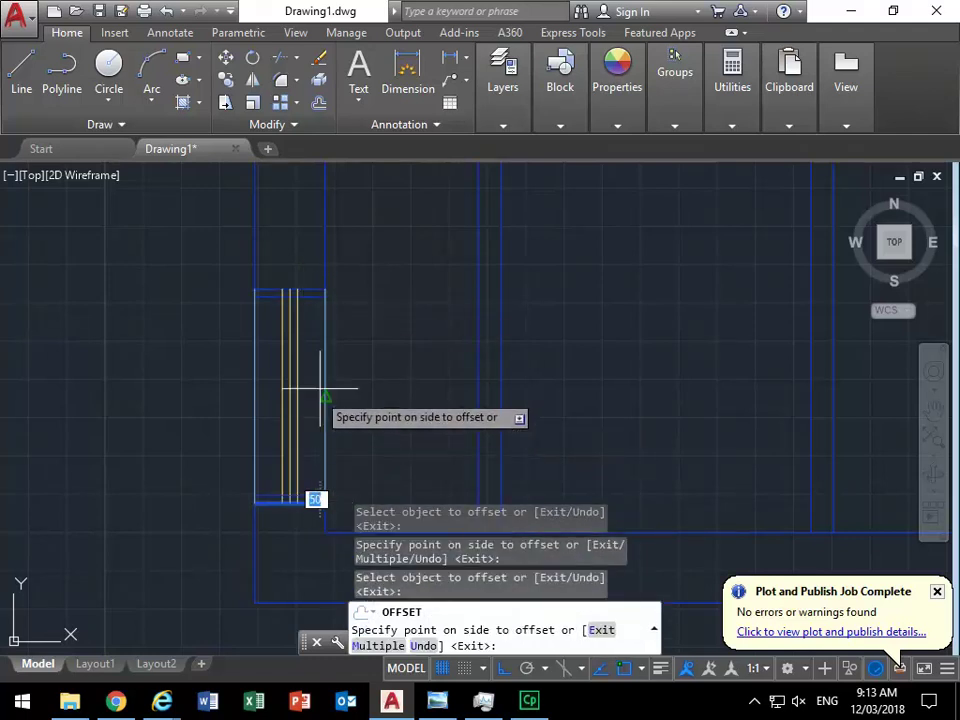
left_click(340, 333)
right_click(354, 333)
left_click(396, 339)
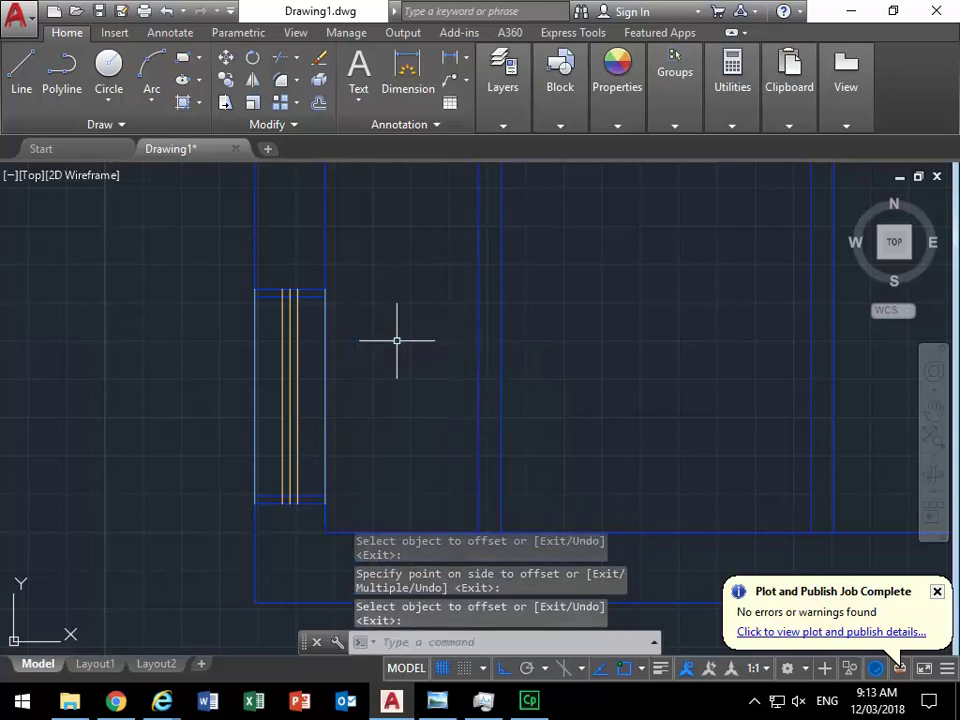
- Trim the offset and vertical lines in the opening to leave a small frame profile at each end joined by the centre line
scroll(214, 381, "up", 3)
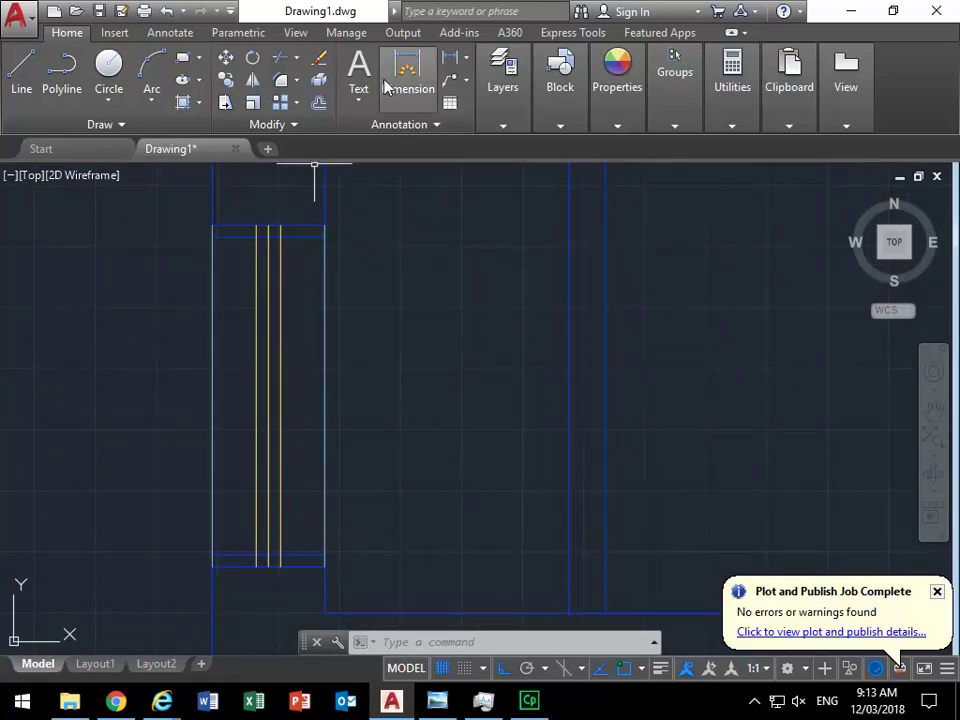
left_click(279, 62)
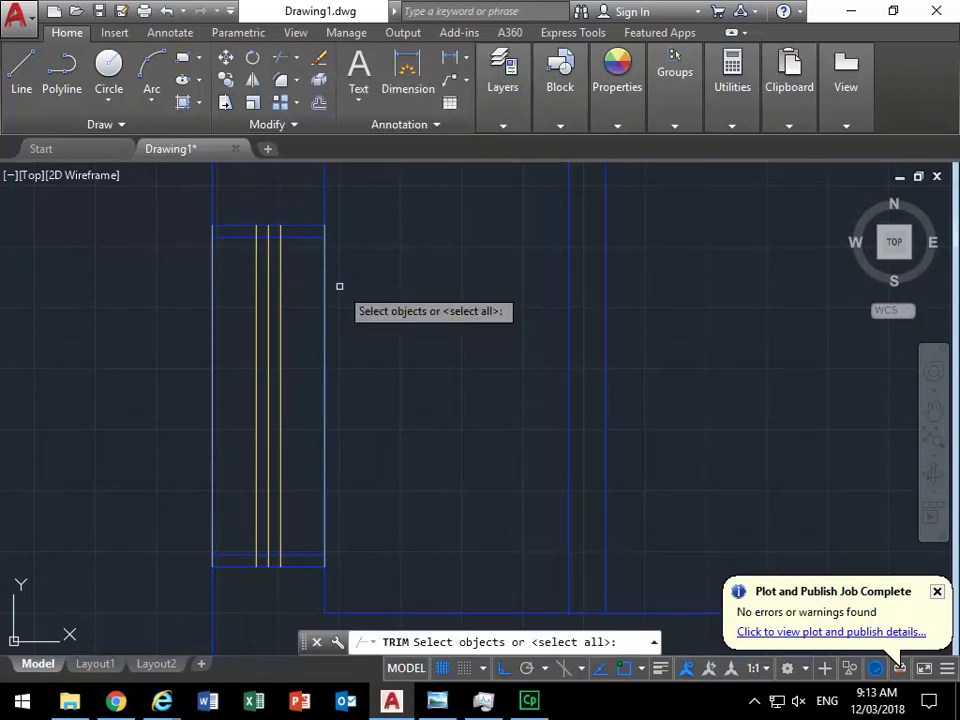
key("Return")
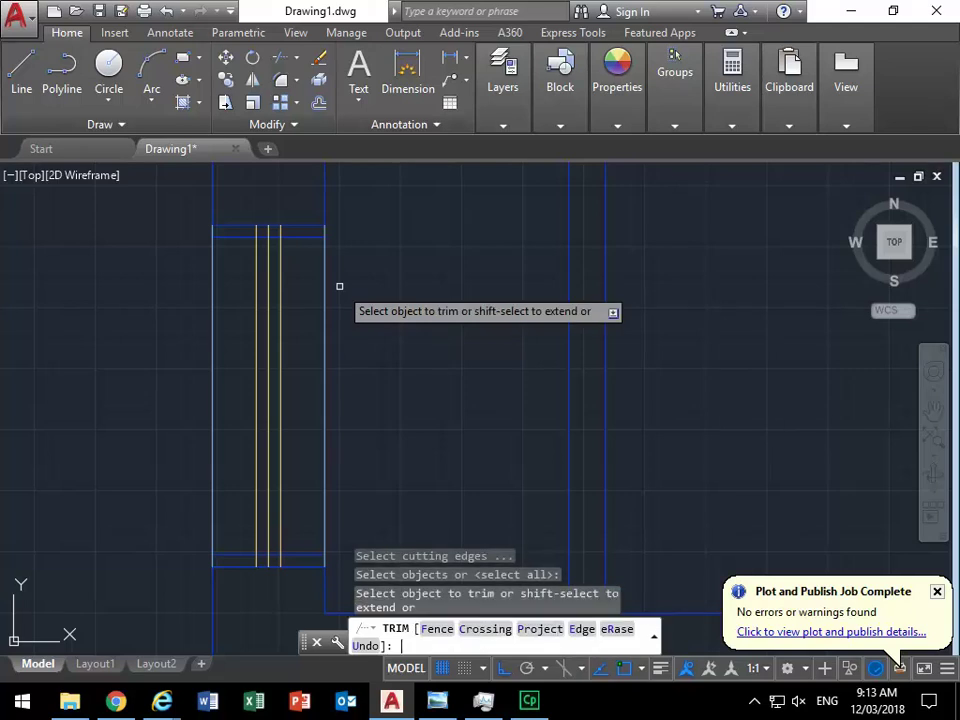
left_click(231, 237)
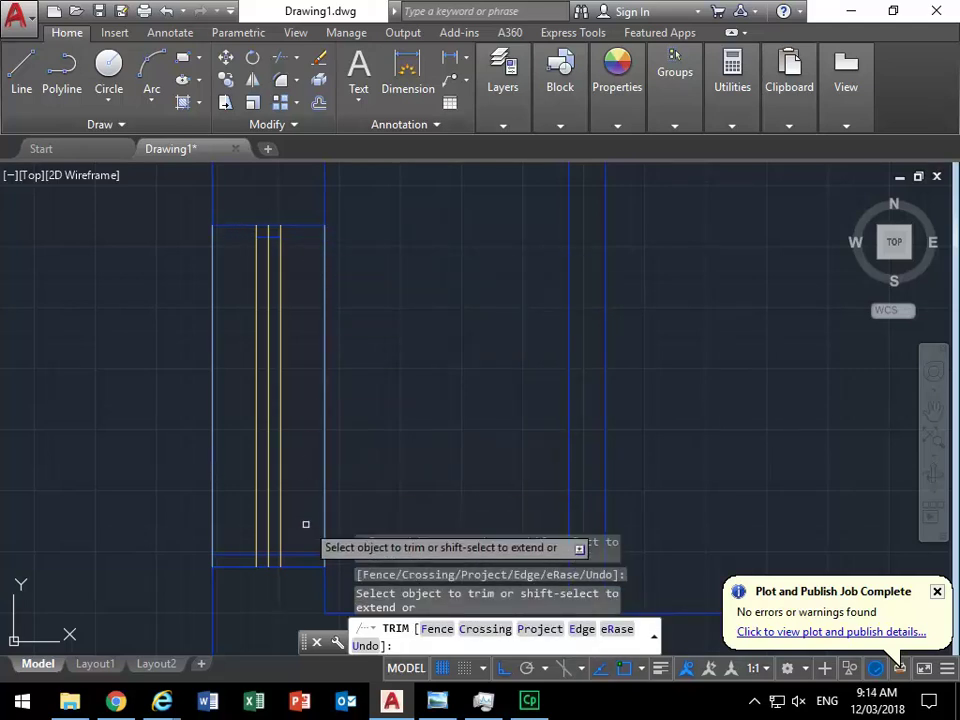
left_click(256, 484)
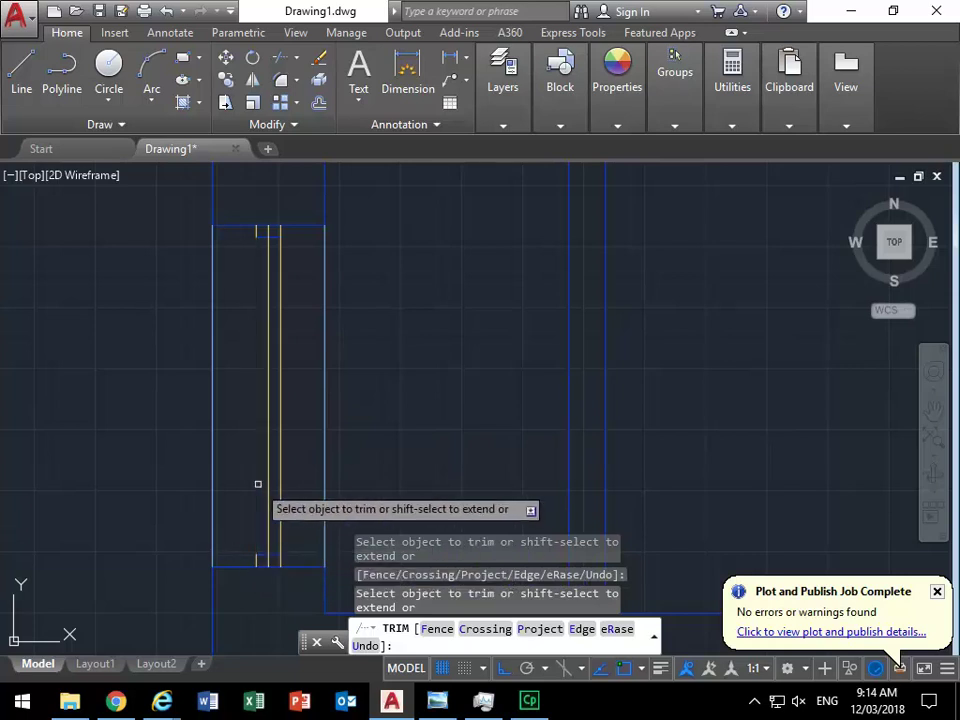
left_click(282, 484)
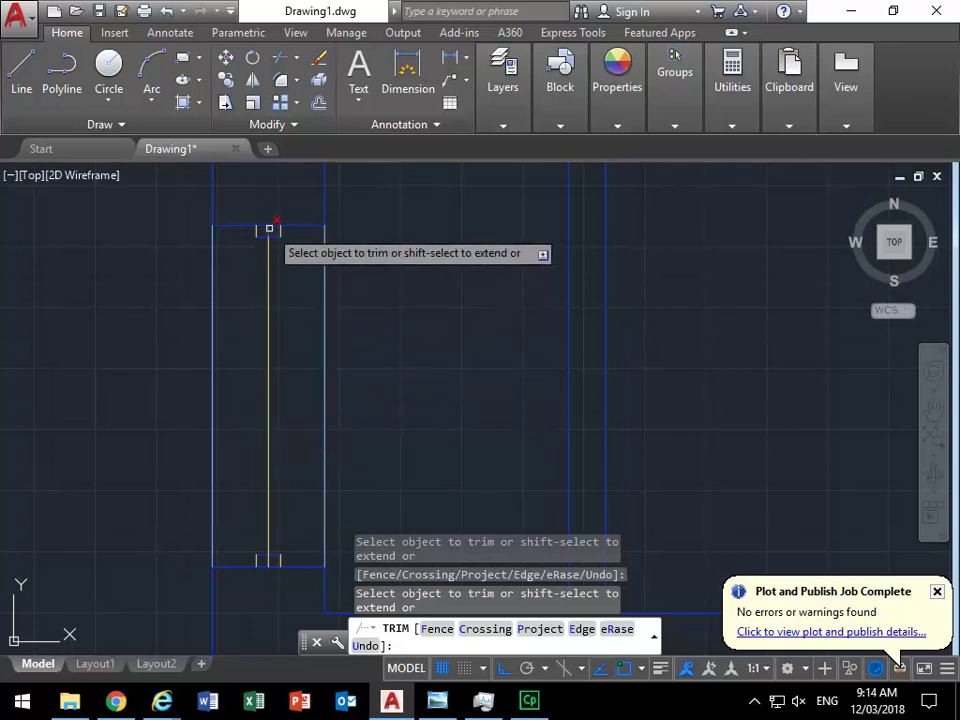
left_click(263, 474)
right_click(268, 420)
left_click(282, 418)
right_click(290, 397)
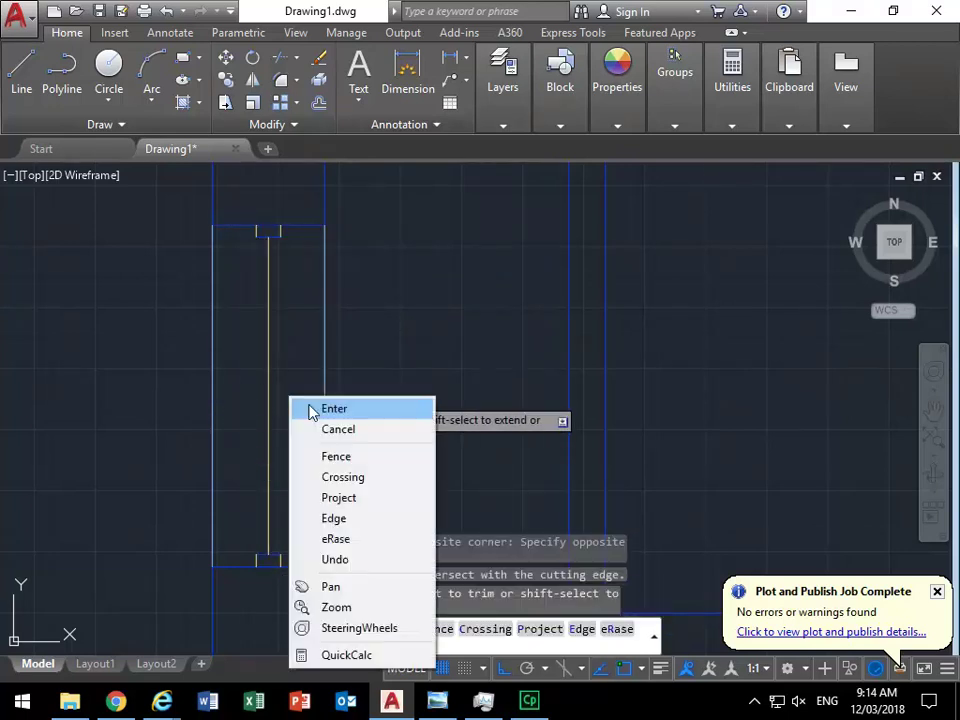
left_click(300, 407)
- Move the upper and lower window frame profiles to the A-X-WINDOW-FRAME layer
left_click(251, 548)
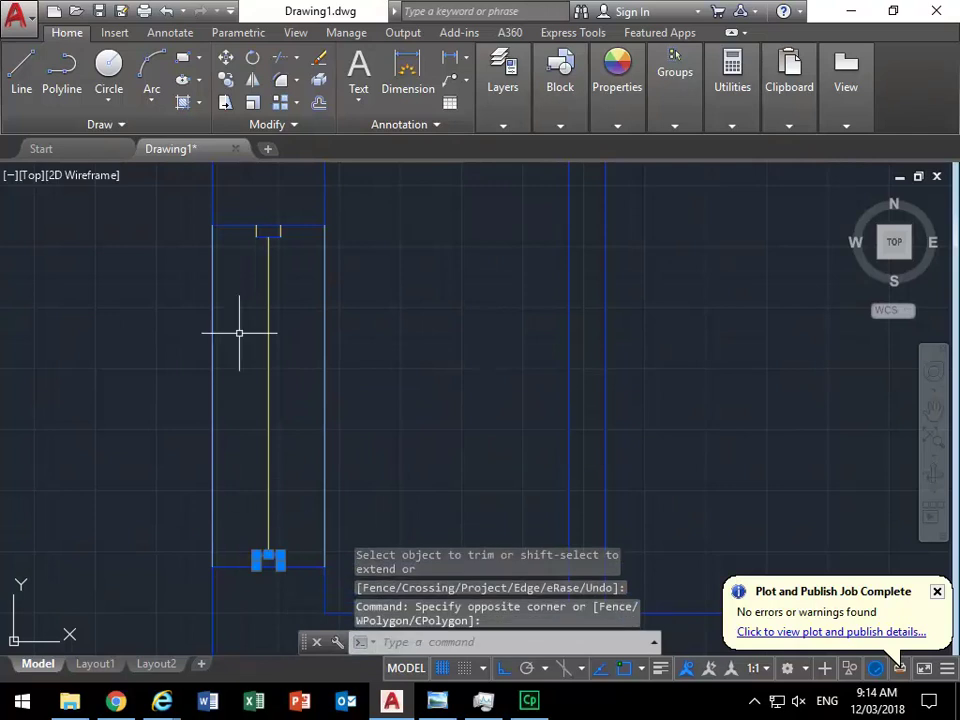
left_click(237, 212)
left_click(302, 256)
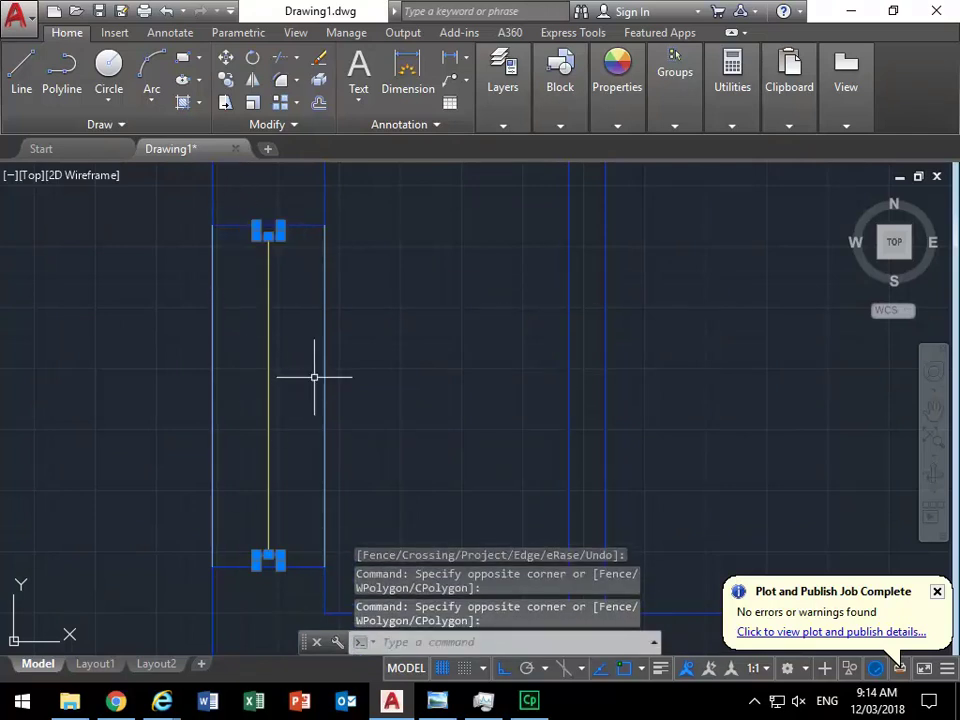
left_click(560, 72)
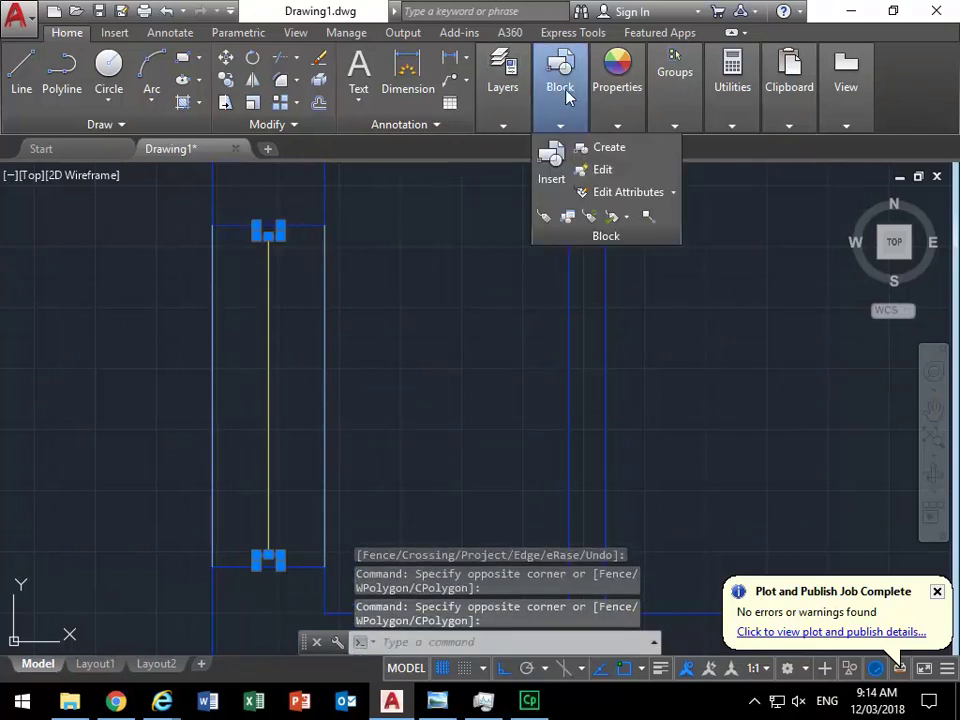
left_click(503, 75)
left_click(633, 150)
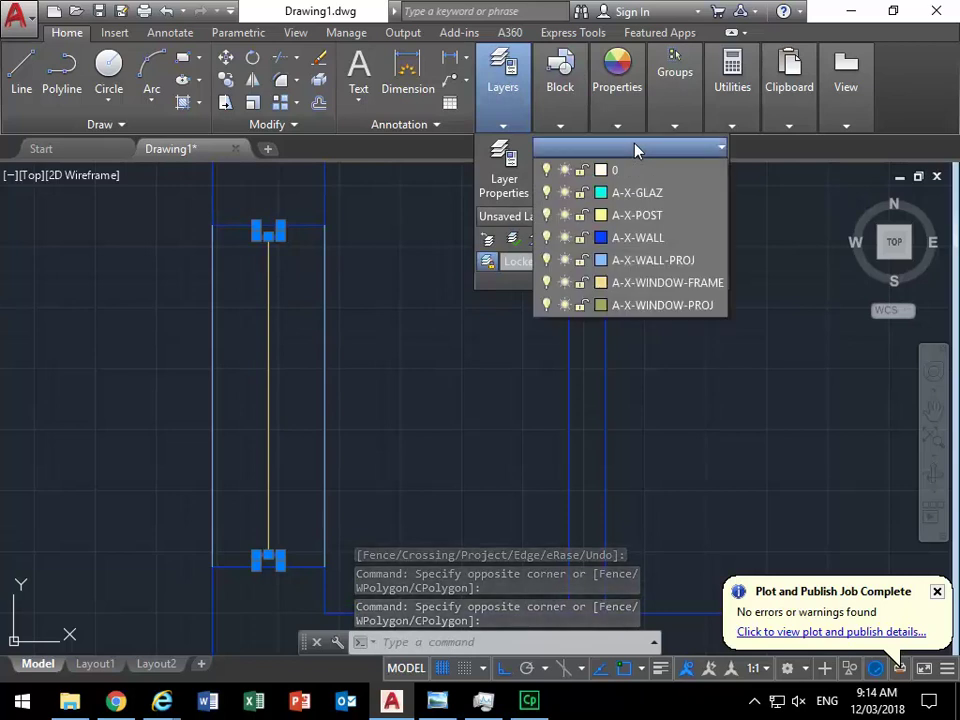
left_click(660, 285)
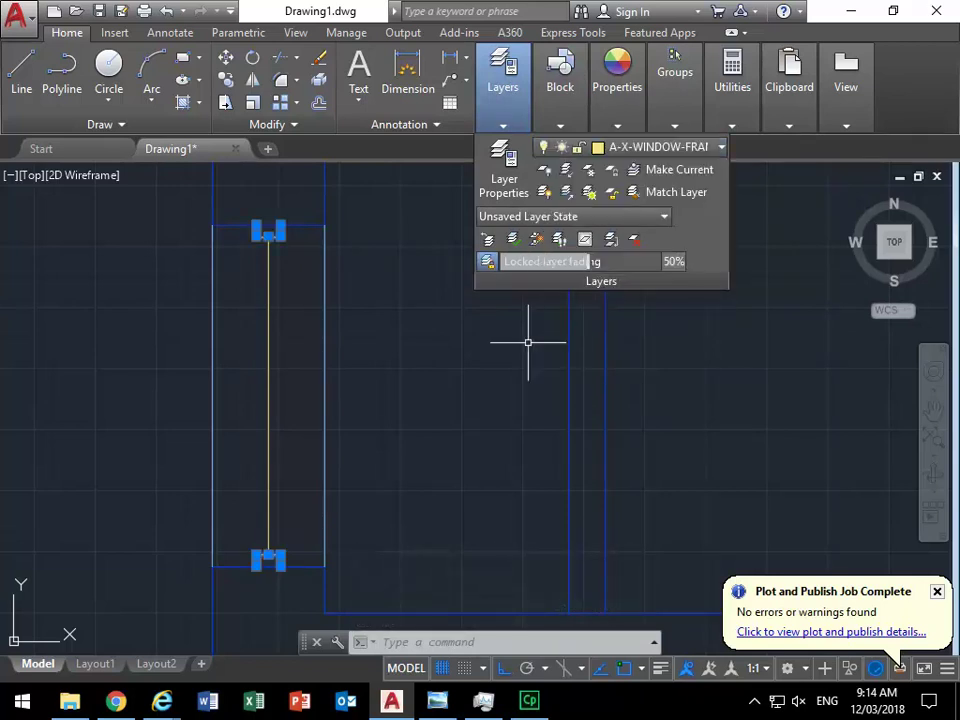
key("Escape")
key("Escape")
key("Escape")
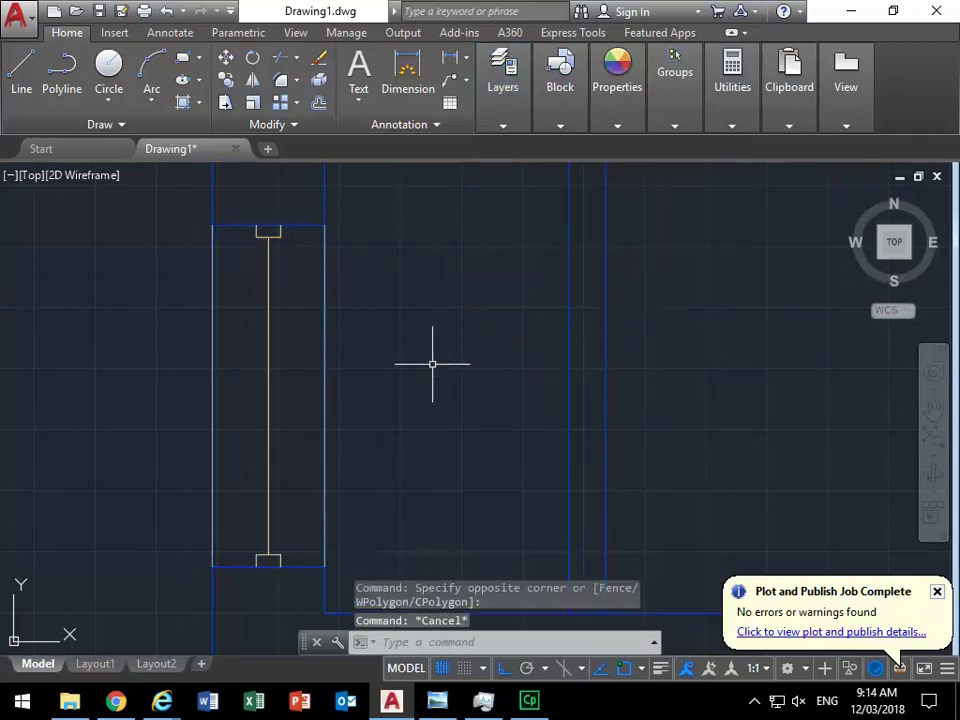
- Move the window's vertical centre line to the A-X-GLAZ layer
left_click(285, 321)
left_click(256, 374)
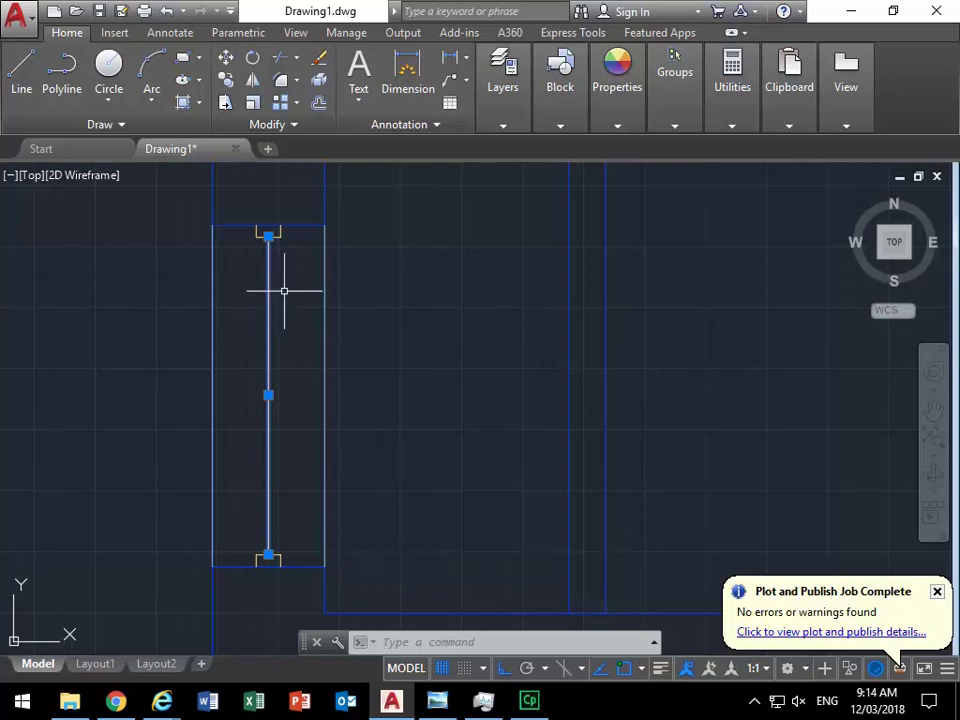
left_click(503, 85)
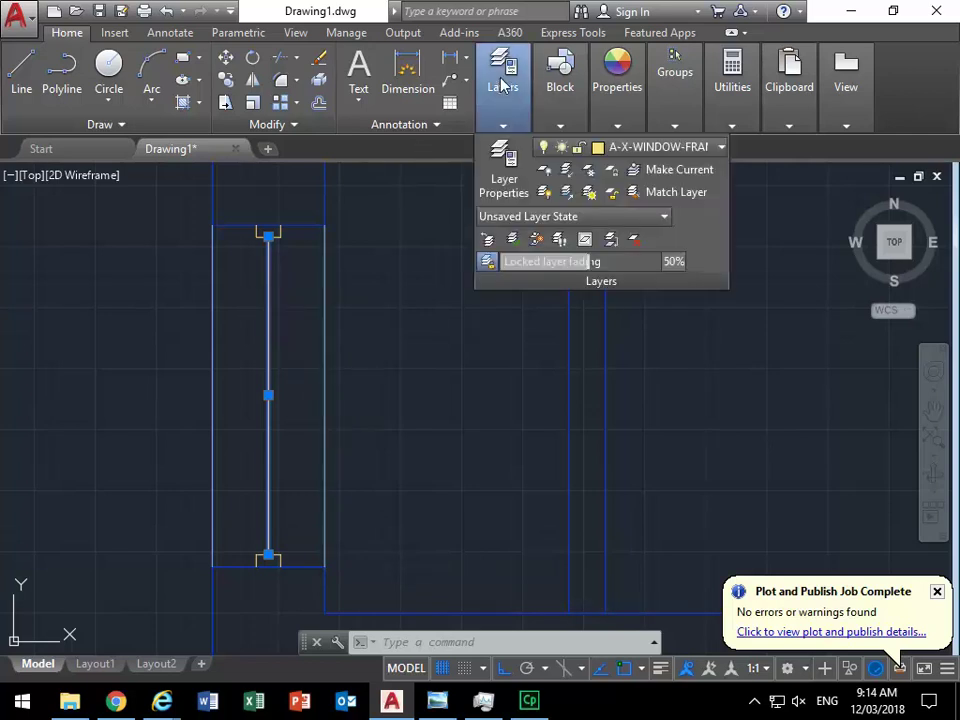
left_click(660, 147)
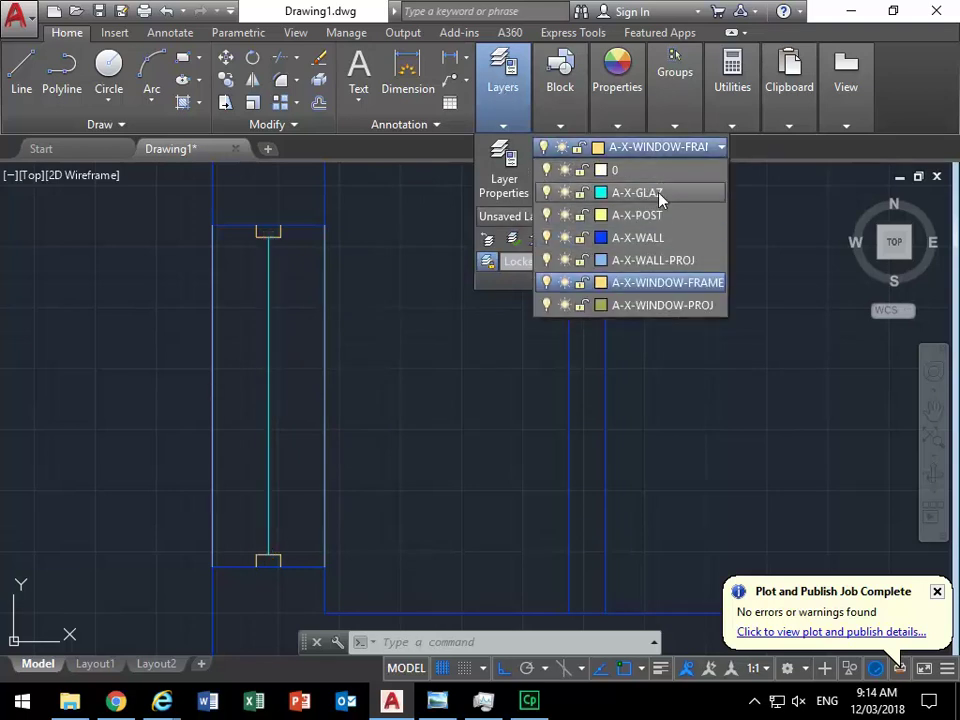
left_click(660, 193)
key("Escape")
key("Escape")
- Make A-X-WINDOW-PROJ the current layer
left_click(503, 85)
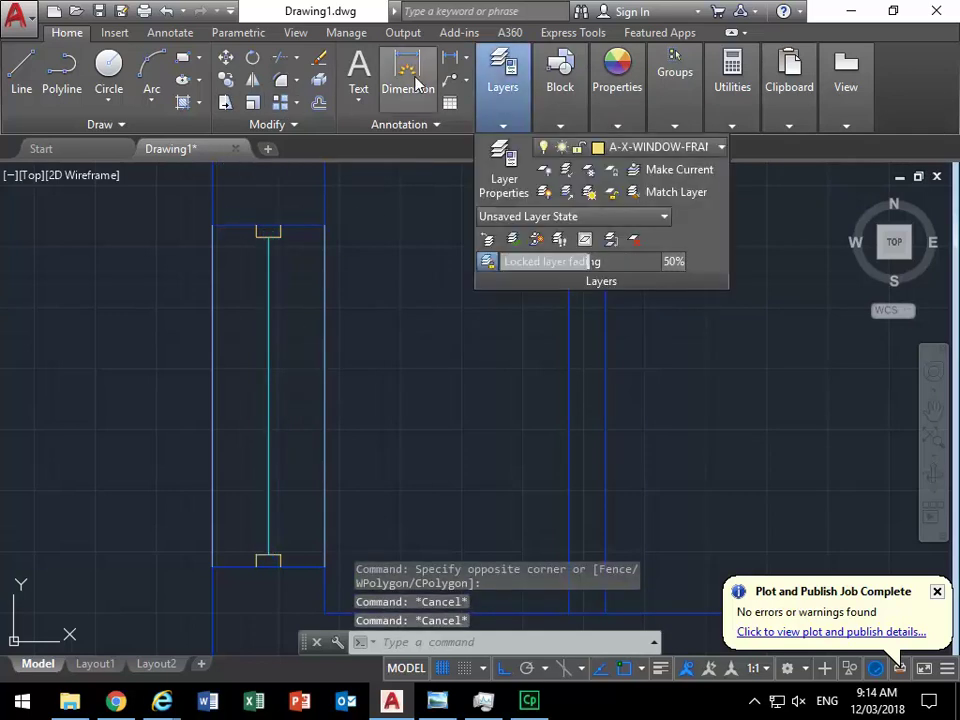
mouse_move(548, 92)
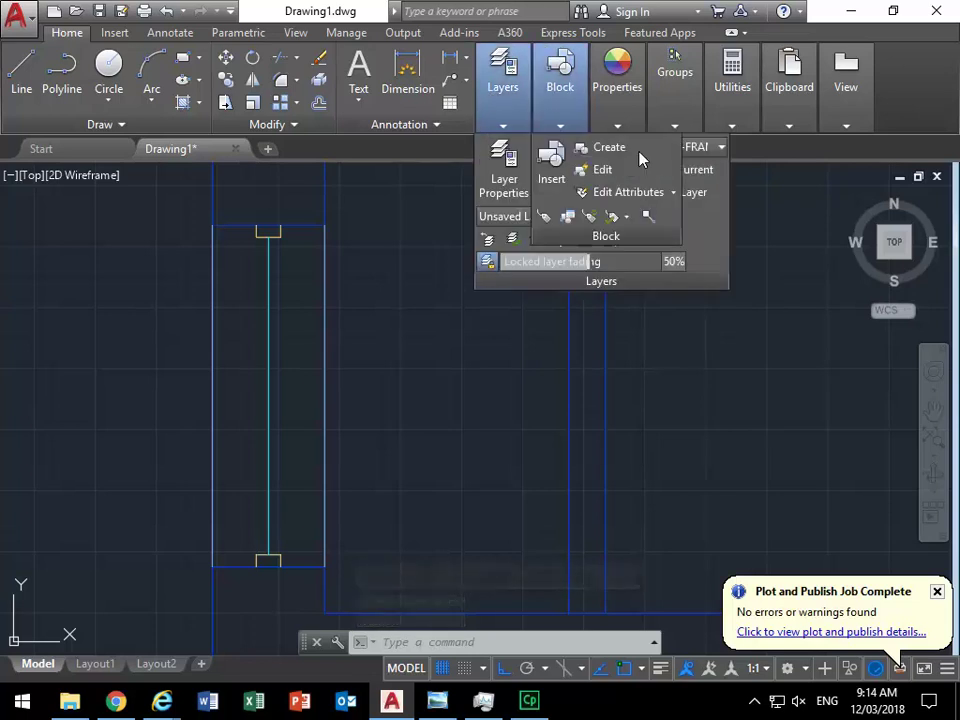
left_click(693, 148)
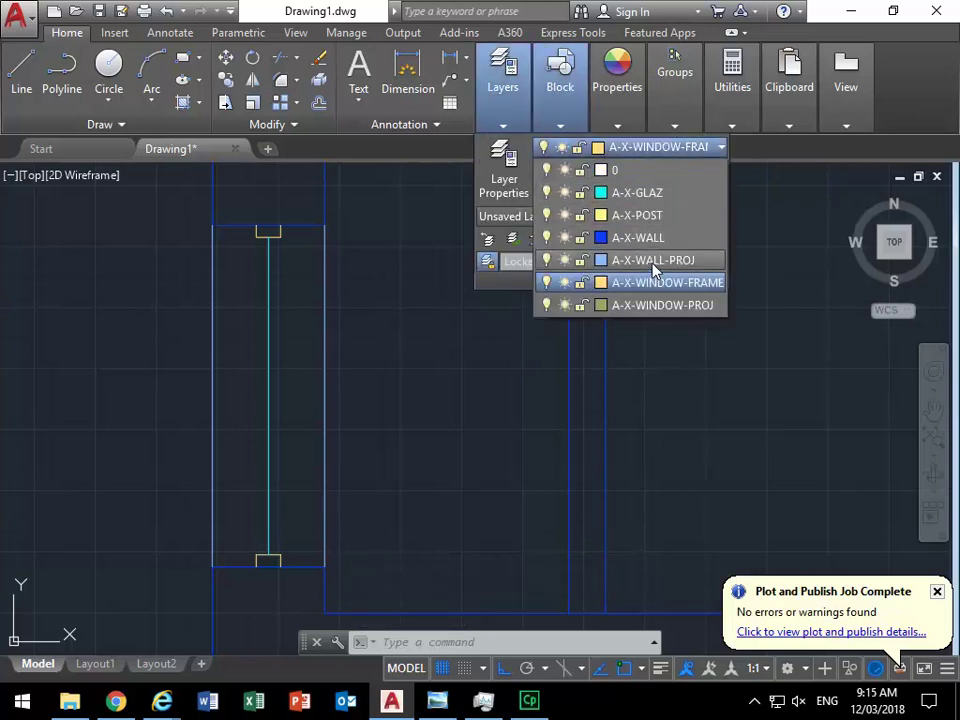
left_click(662, 304)
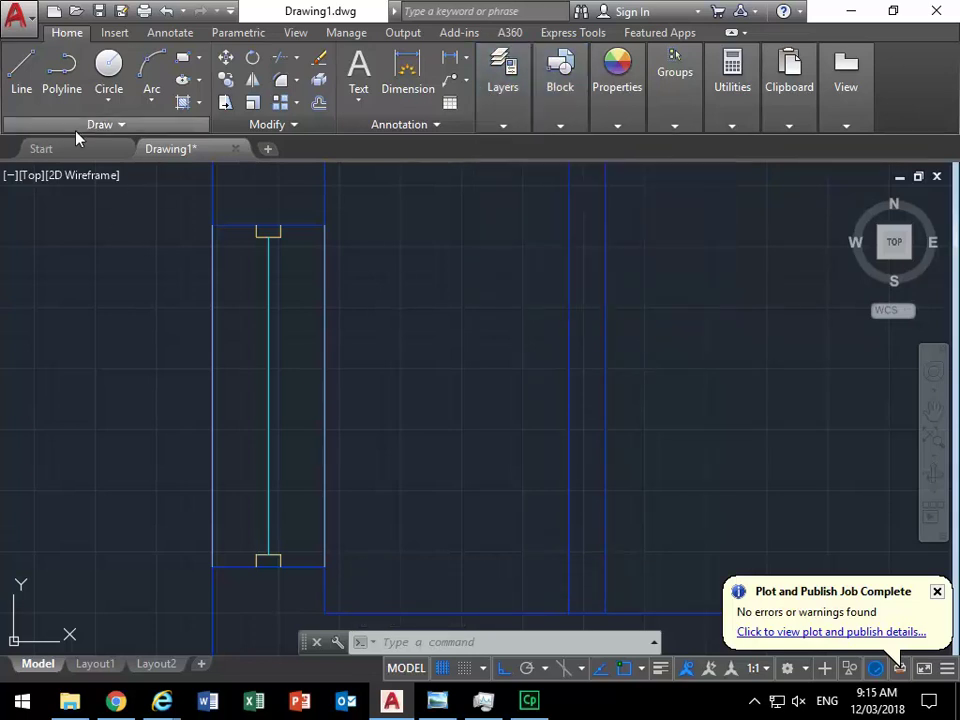
- Draw two vertical lines joining the inner corners of the upper and lower frame profiles, one on each side of the glazing
left_click(20, 88)
left_click(212, 230)
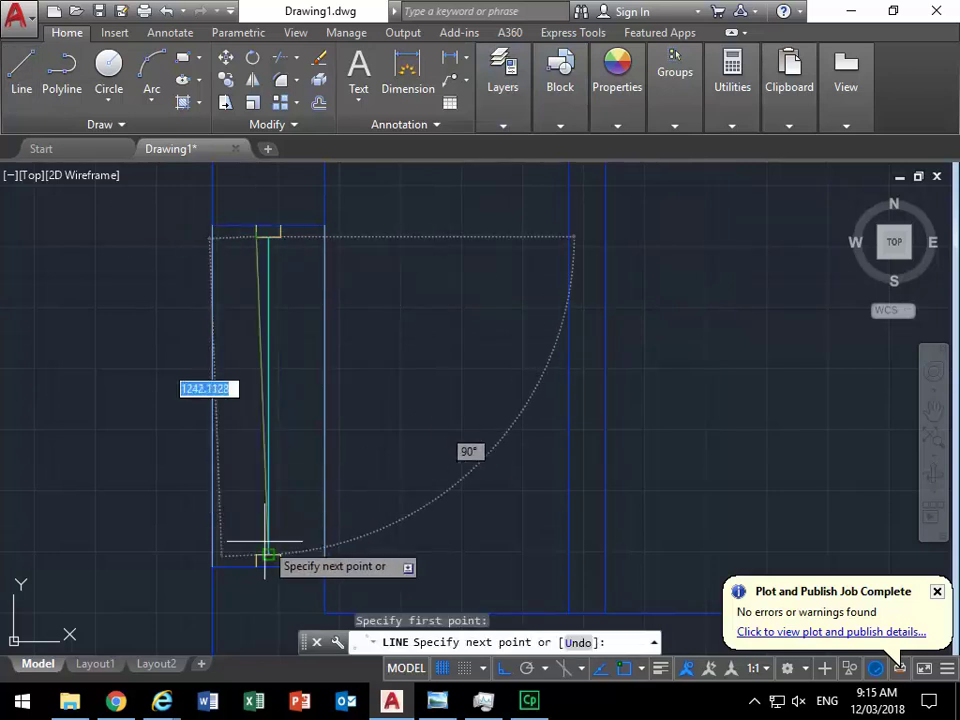
left_click(212, 553)
right_click(230, 445)
left_click(252, 455)
right_click(247, 90)
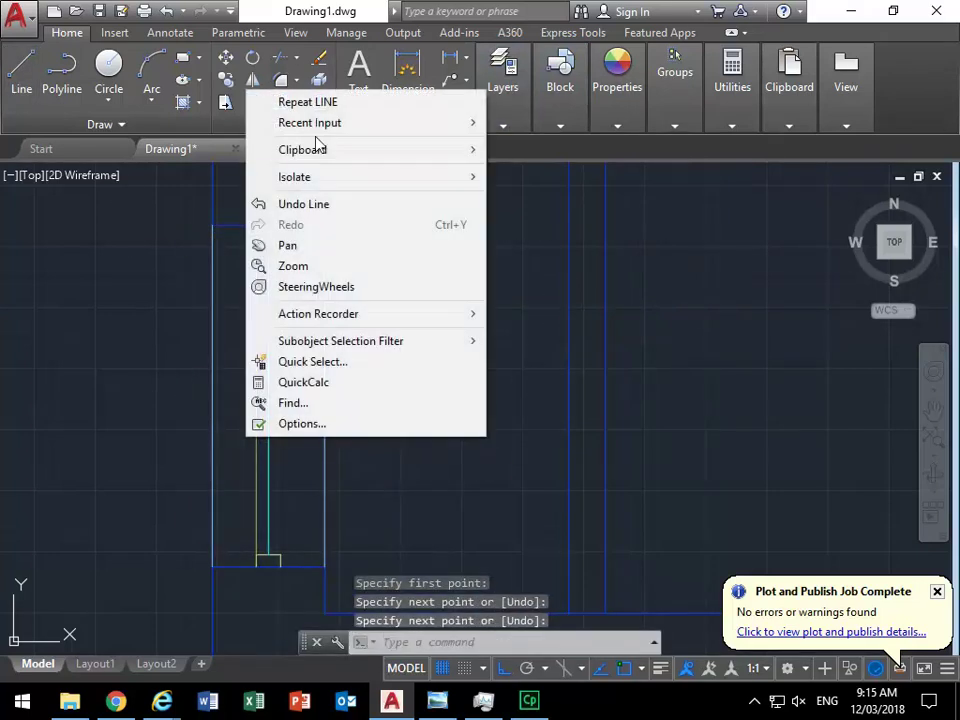
left_click(318, 103)
left_click(278, 233)
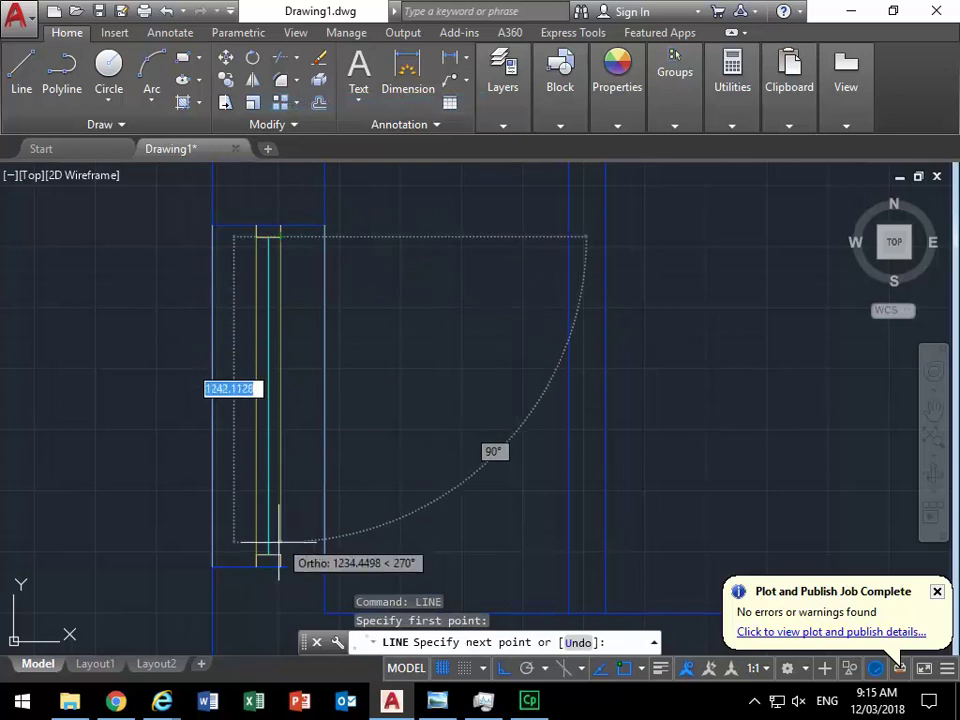
left_click(280, 555)
right_click(302, 421)
left_click(318, 430)
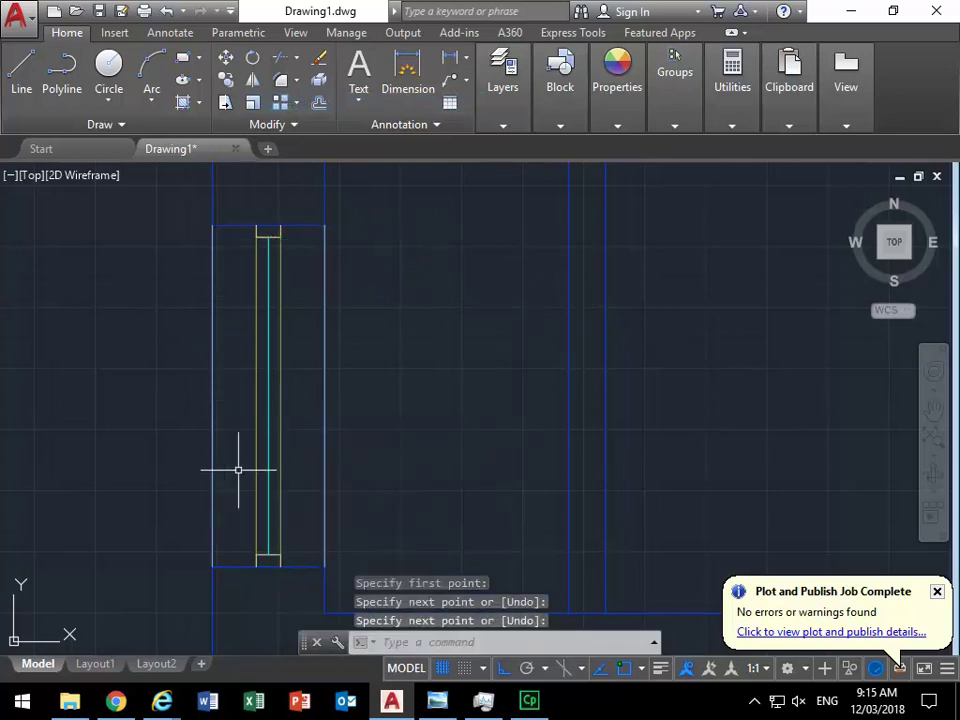
- Turn on the lineweight display for the drawing
left_click(660, 668)
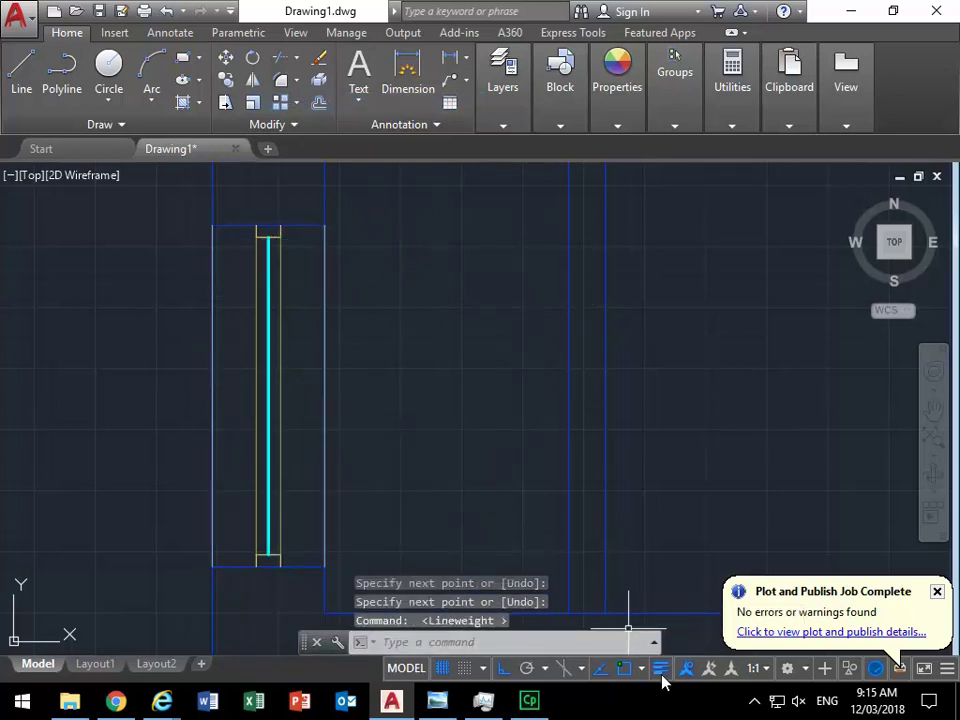
left_click(661, 670)
left_click(661, 670)
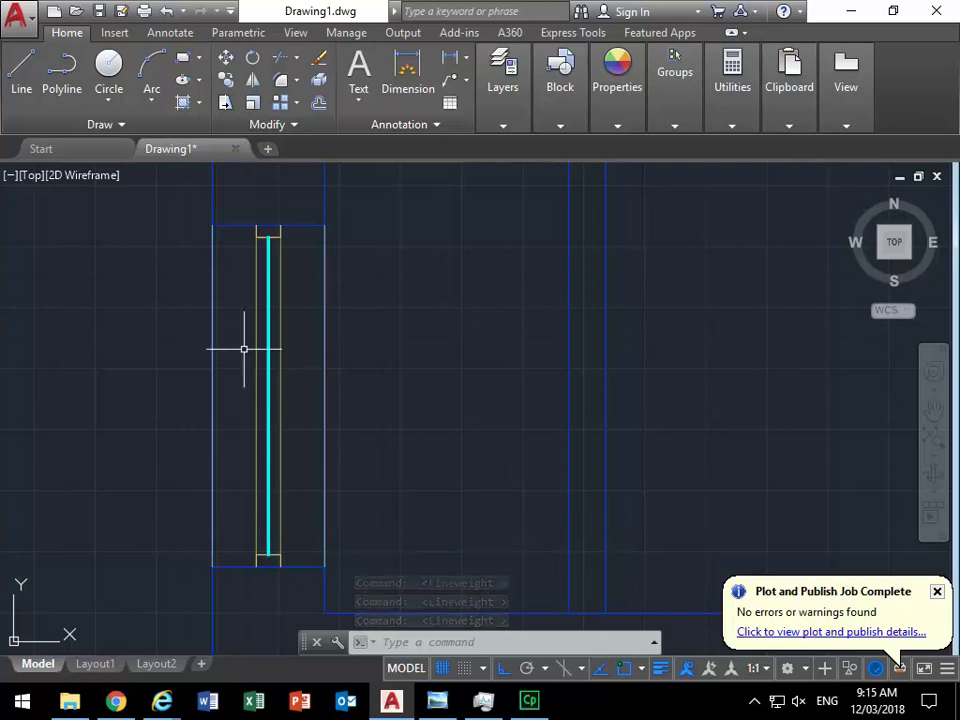
- Examine the window's lineweights, projection lines and frame profiles up close, as well as its place in the whole floor plan
scroll(163, 402, "up", 2)
scroll(163, 408, "down", 2)
middle_click_drag(167, 412, 98, 259)
scroll(103, 339, "down", 1)
scroll(121, 362, "up", 5)
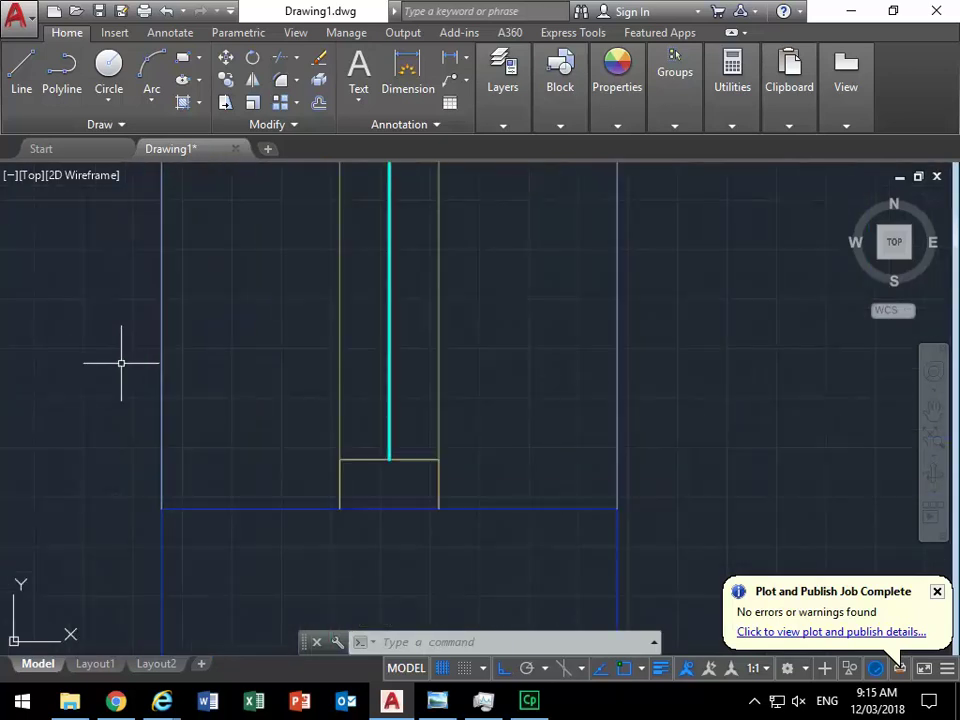
scroll(525, 489, "down", 5)
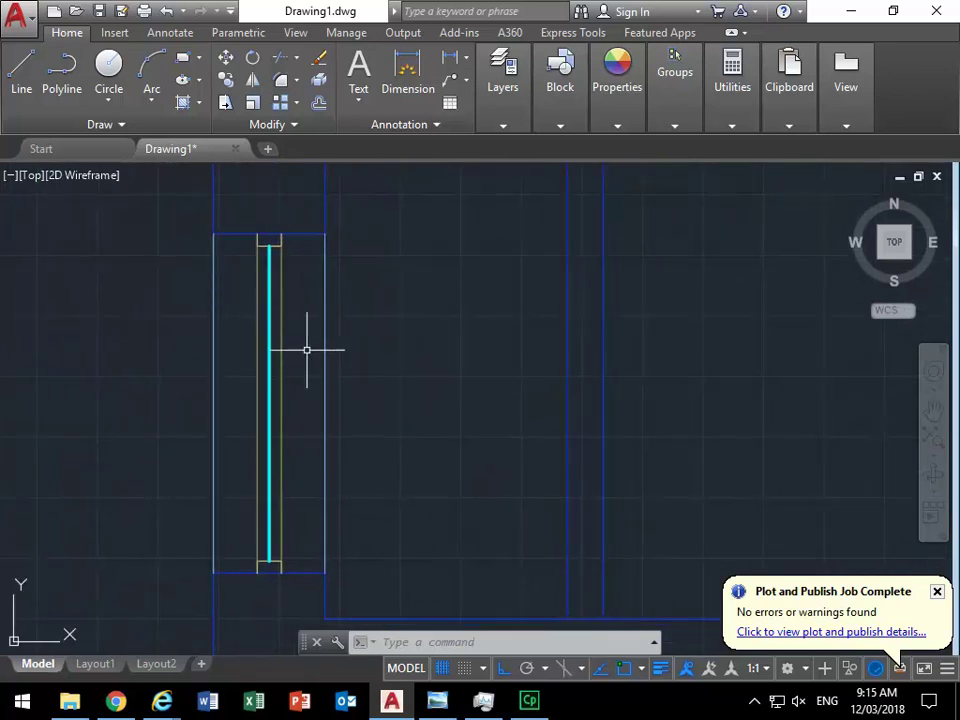
mouse_move(325, 351)
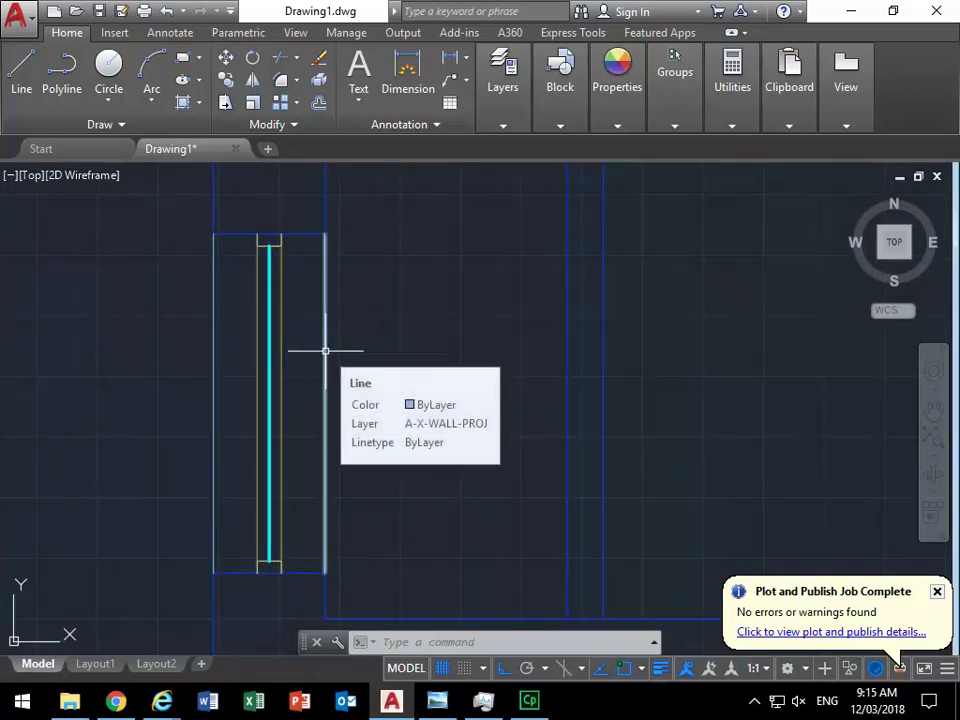
left_click(254, 194)
left_click(300, 257)
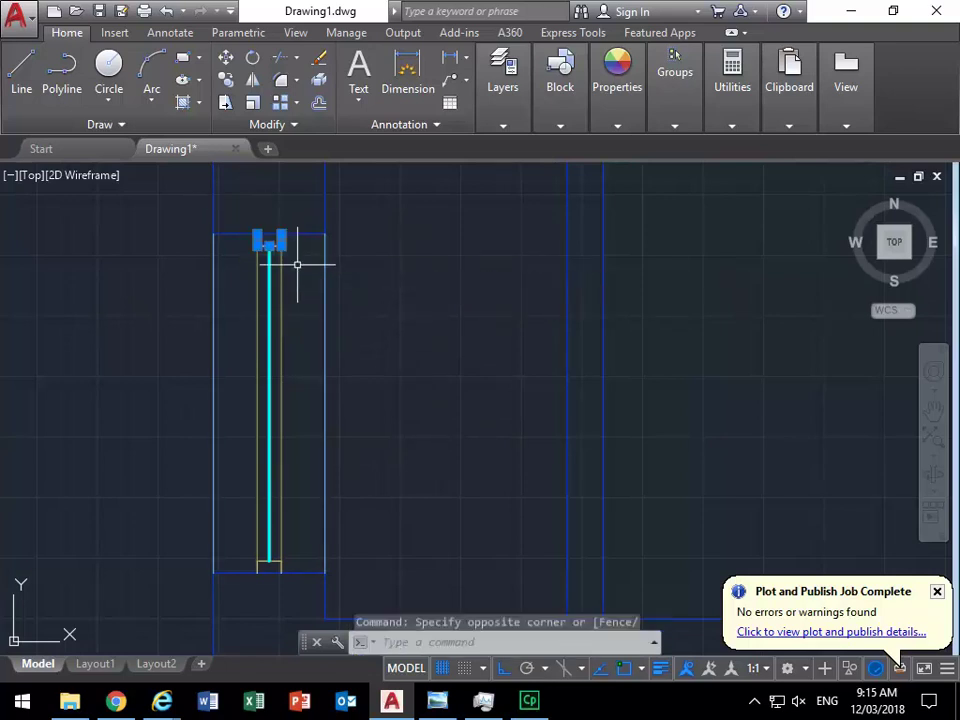
left_click(233, 528)
left_click(305, 583)
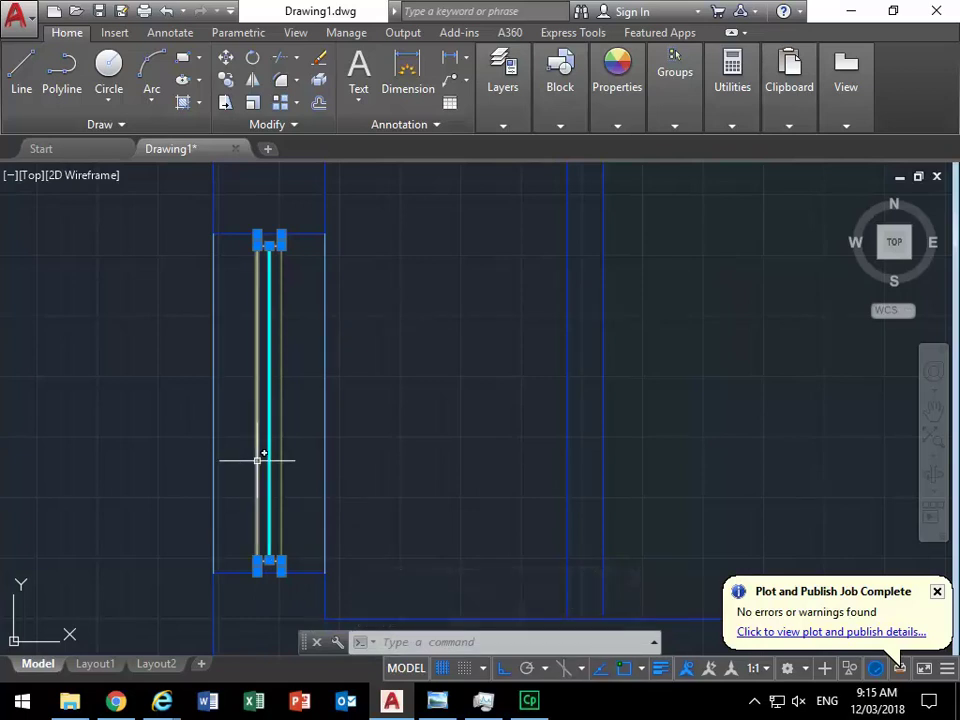
key("Escape")
key("Escape")
key("Escape")
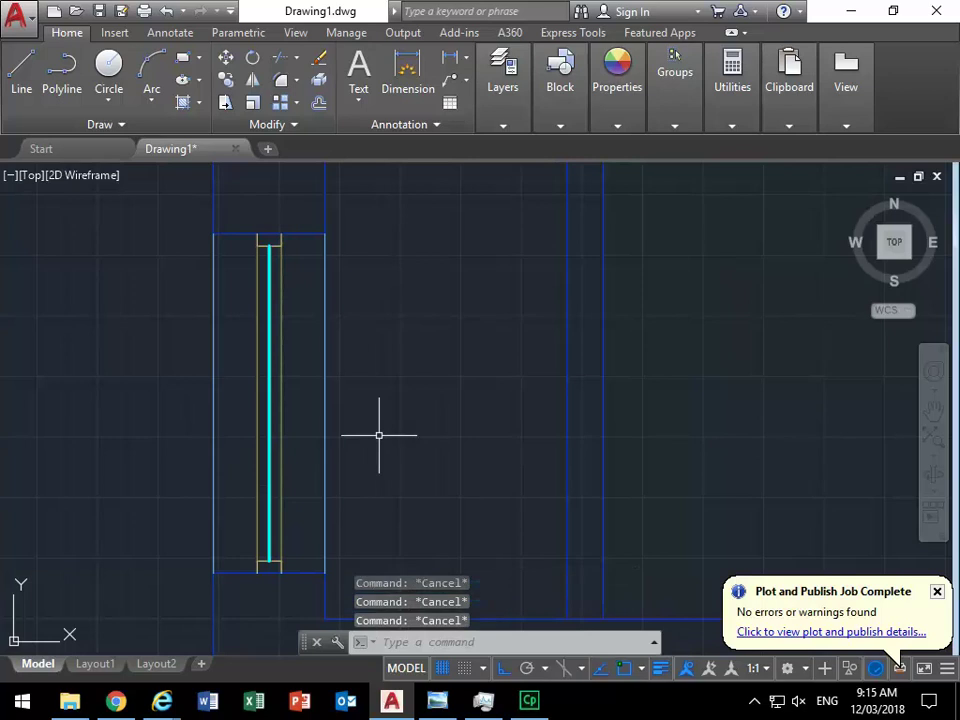
scroll(380, 415, "down", 5)
mouse_move(300, 418)
middle_mouse_down()
mouse_move(214, 506)
mouse_move(231, 459)
middle_mouse_up()
scroll(214, 506, "down", 2)
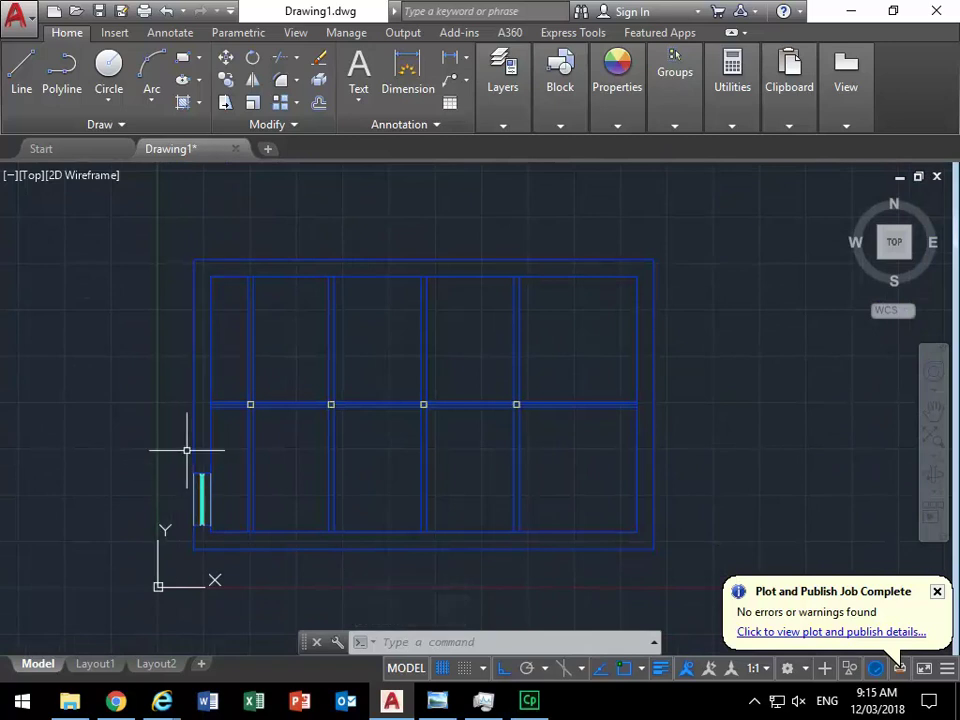
- Examine the completed window in the left outer wall and its relation to the full plan and the wall's upper corner
left_click(208, 458)
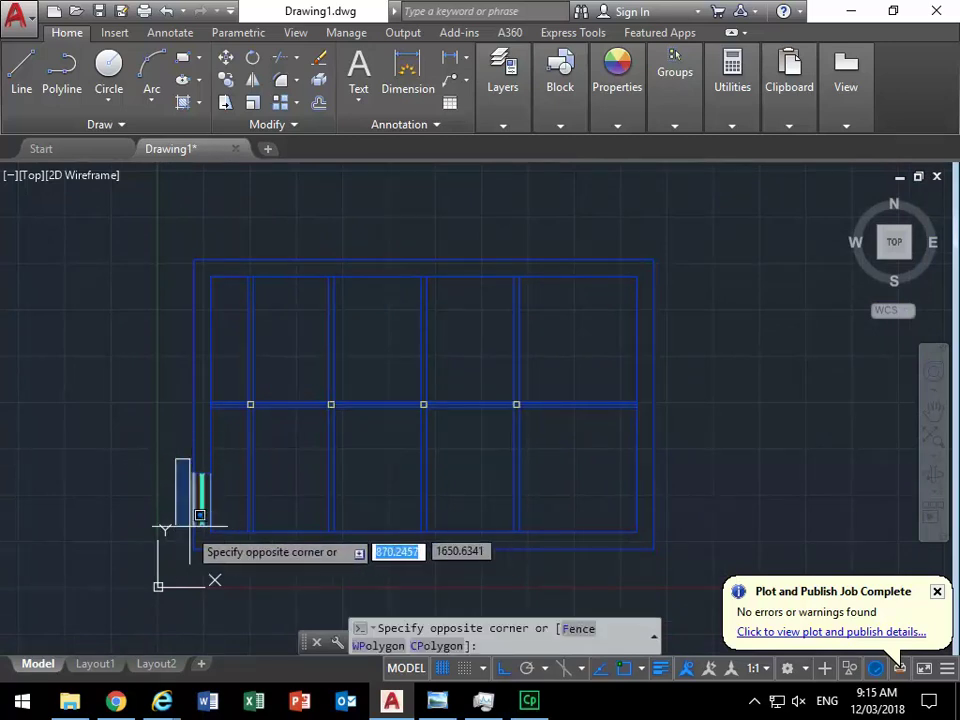
scroll(168, 512, "up", 4)
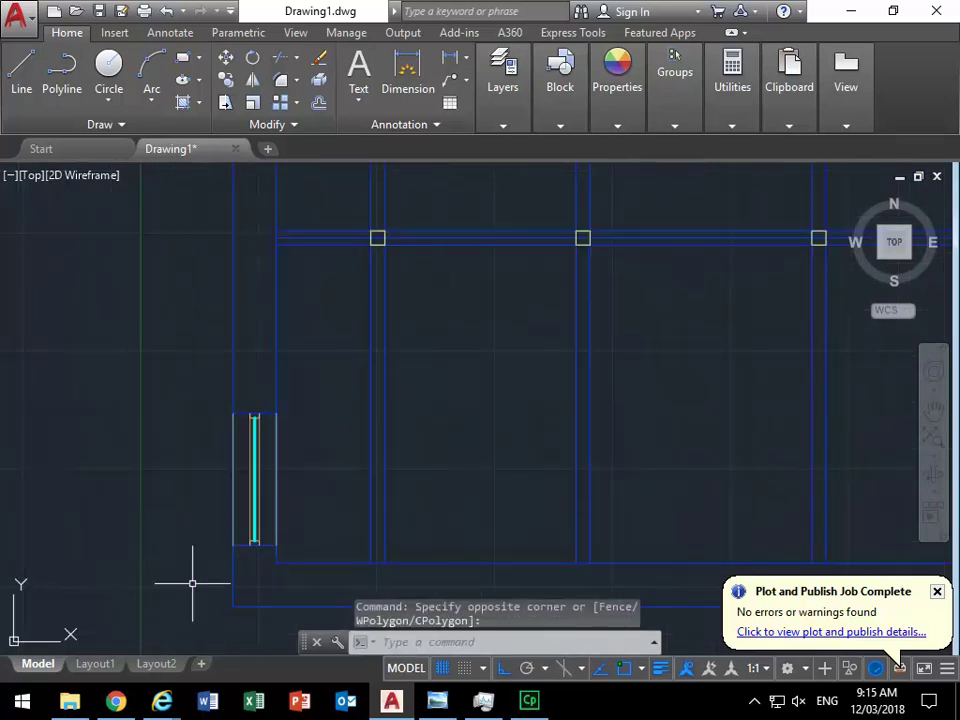
scroll(210, 580, "up", 5)
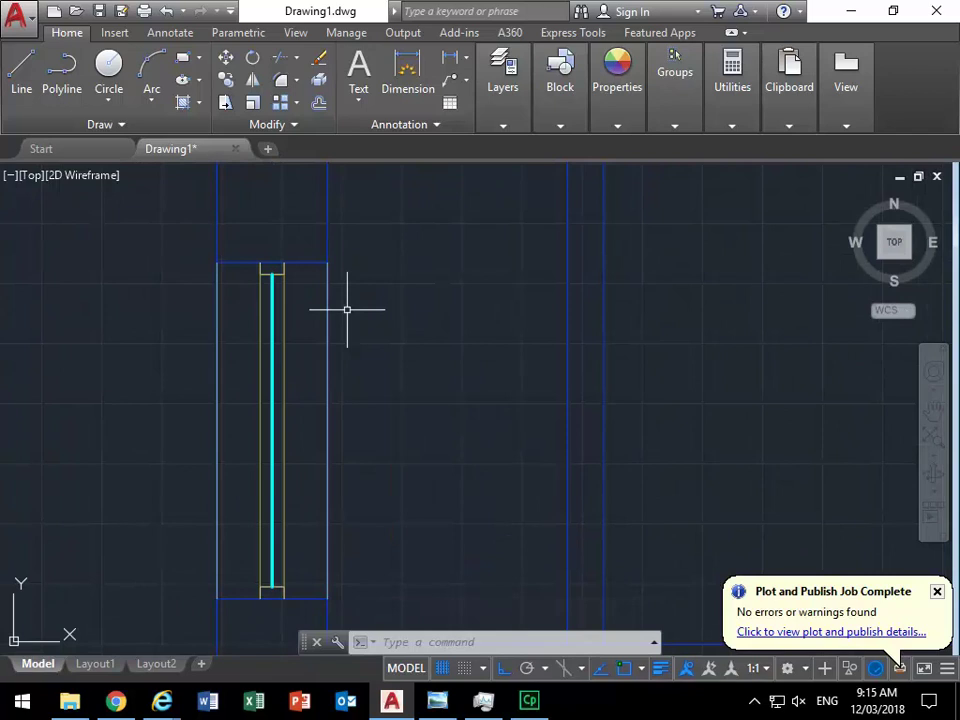
scroll(250, 385, "down", 5)
mouse_move(257, 377)
middle_mouse_down()
mouse_move(207, 422)
mouse_move(204, 502)
mouse_move(222, 507)
middle_mouse_up()
scroll(238, 440, "down", 2)
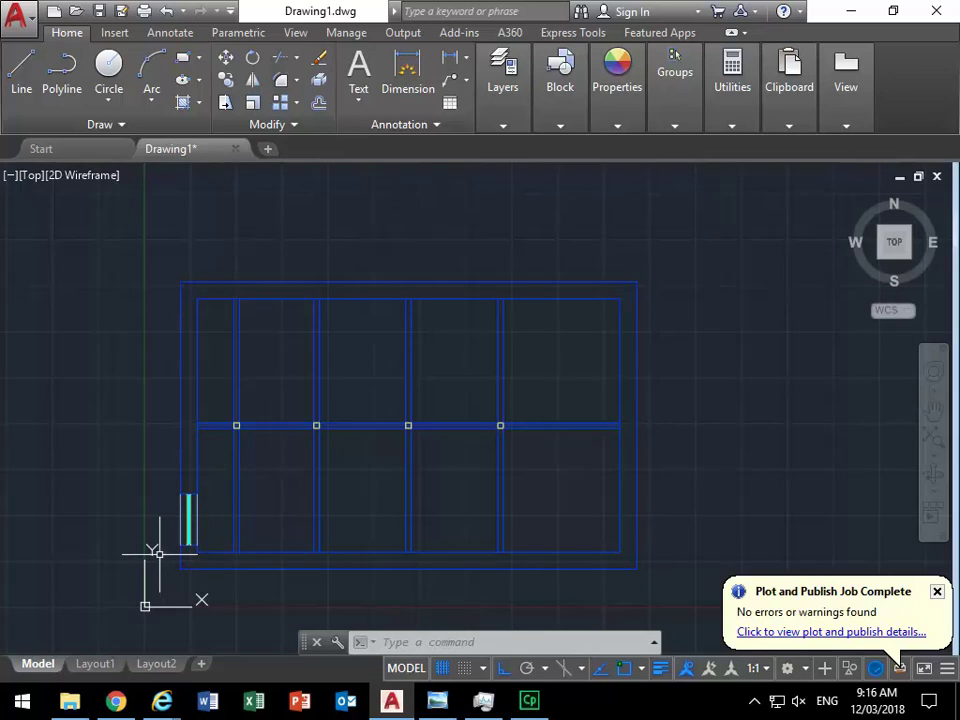
scroll(166, 537, "up", 8)
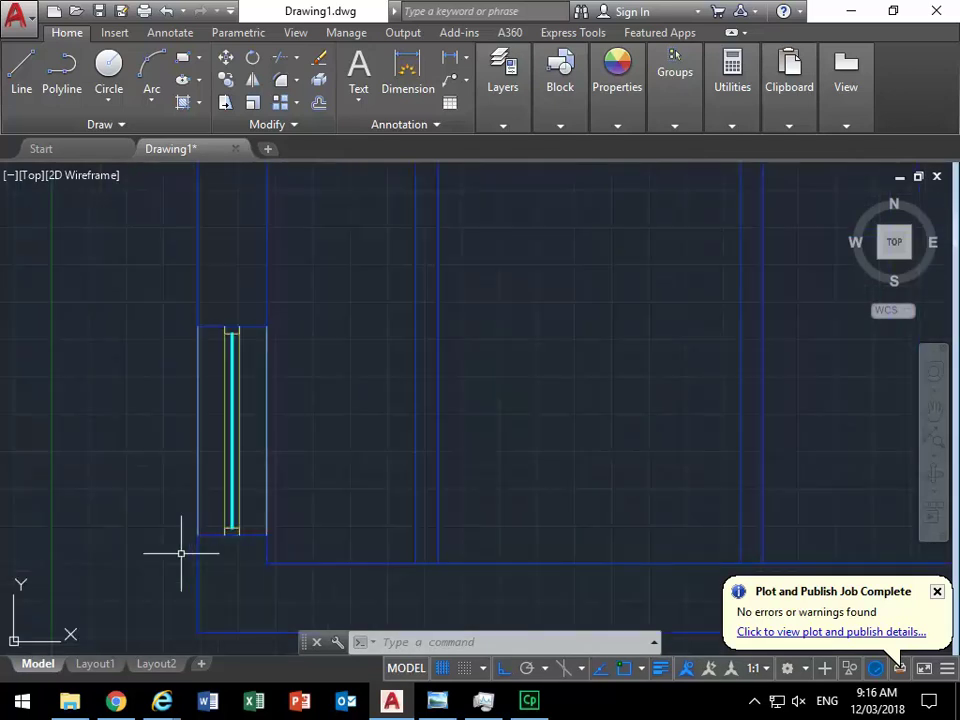
scroll(198, 322, "down", 5)
middle_click_drag(236, 333, 236, 390)
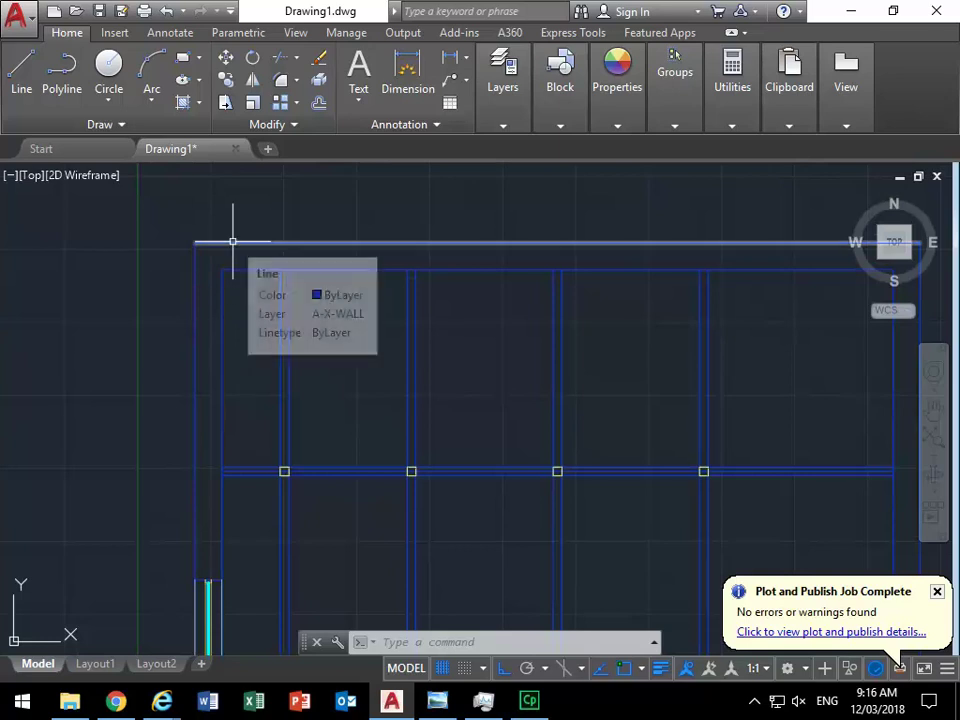
- Make A-X-WALL the current layer
left_click(319, 103)
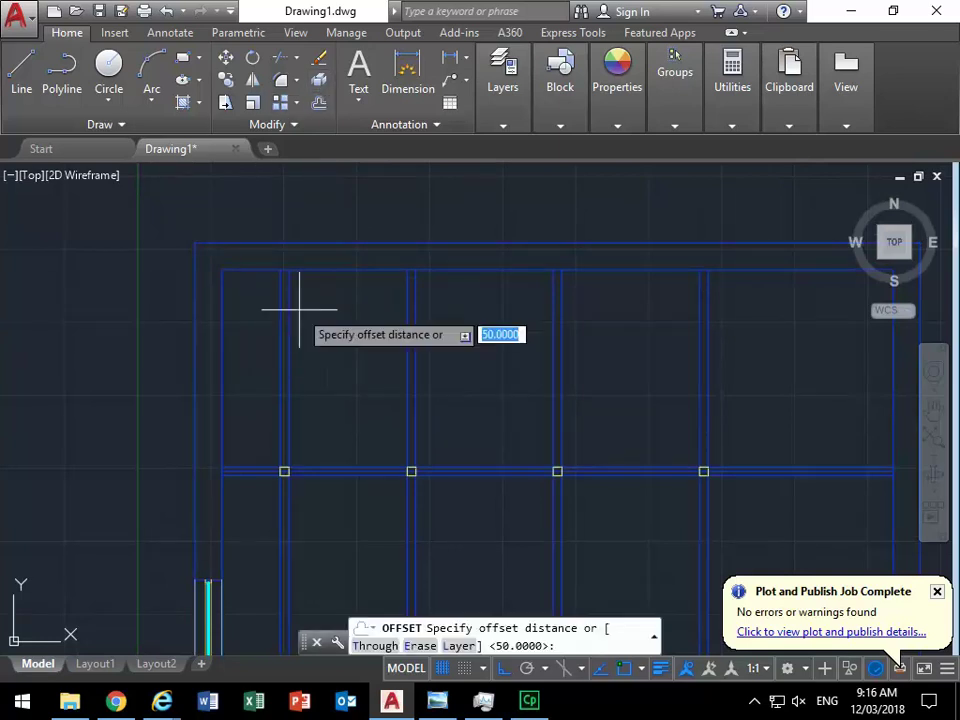
key("Escape")
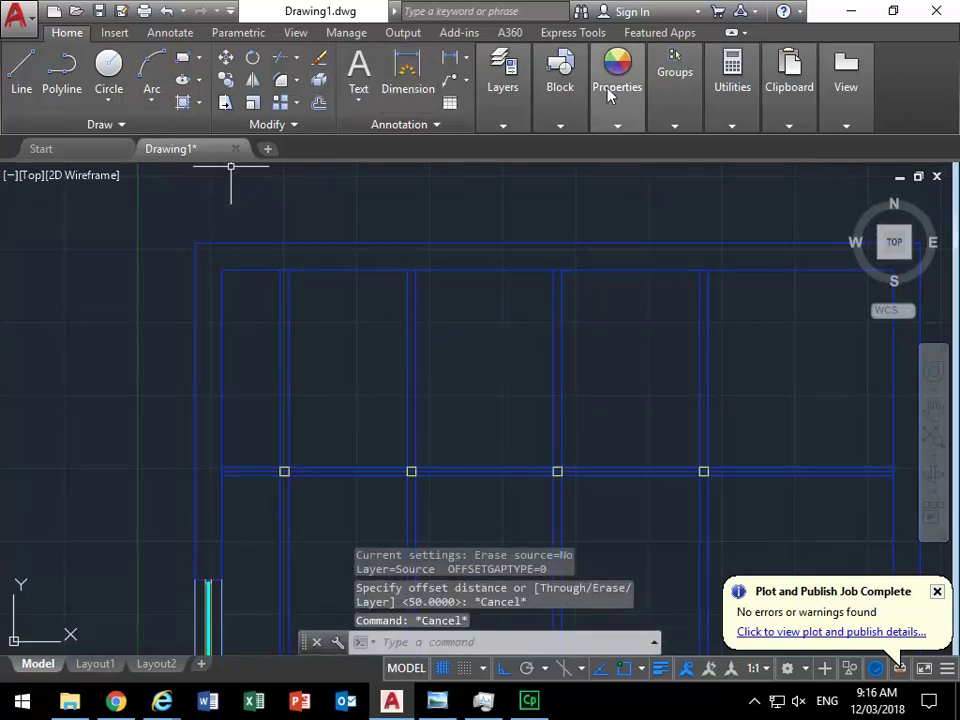
mouse_move(505, 88)
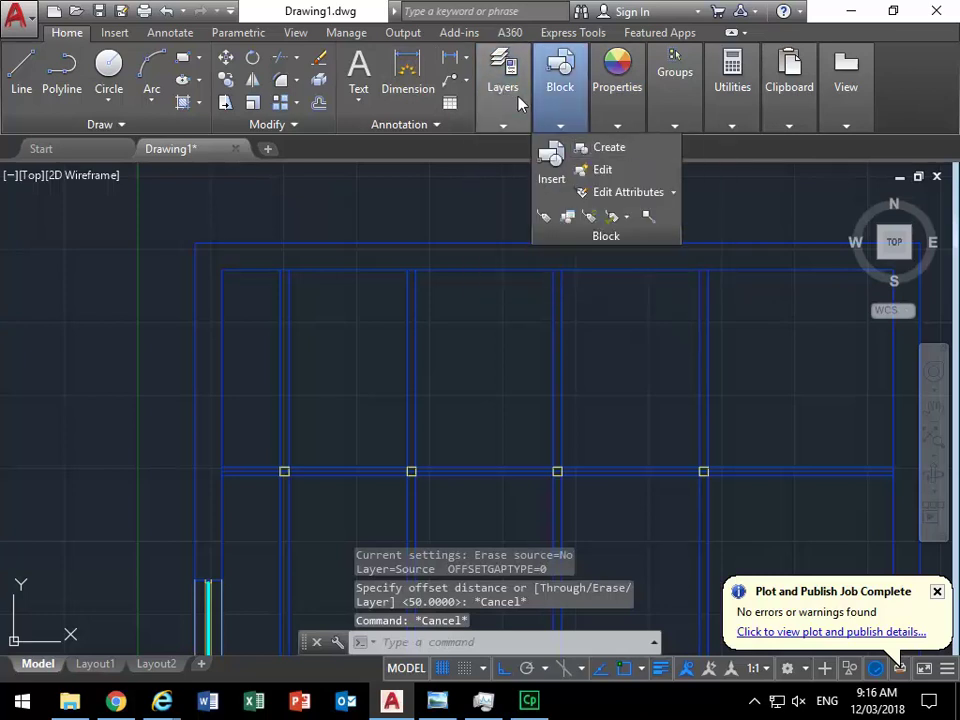
left_click(574, 150)
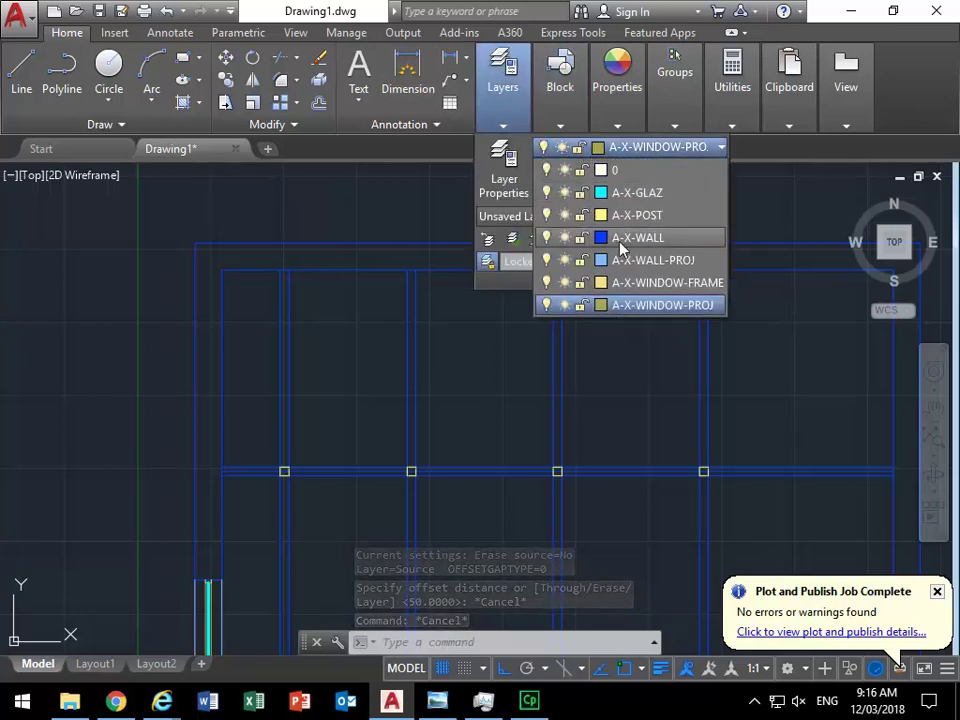
left_click(638, 238)
- Draw a horizontal line across the left outer wall, starting 650 below the plan's upper-left outer corner
left_click(21, 68)
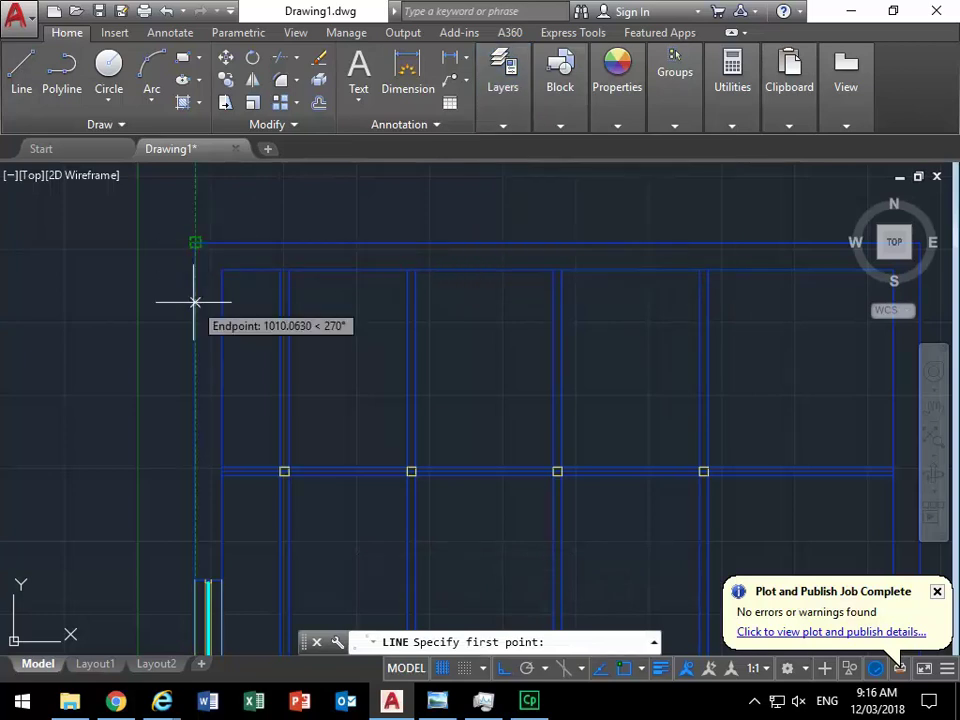
type("6")
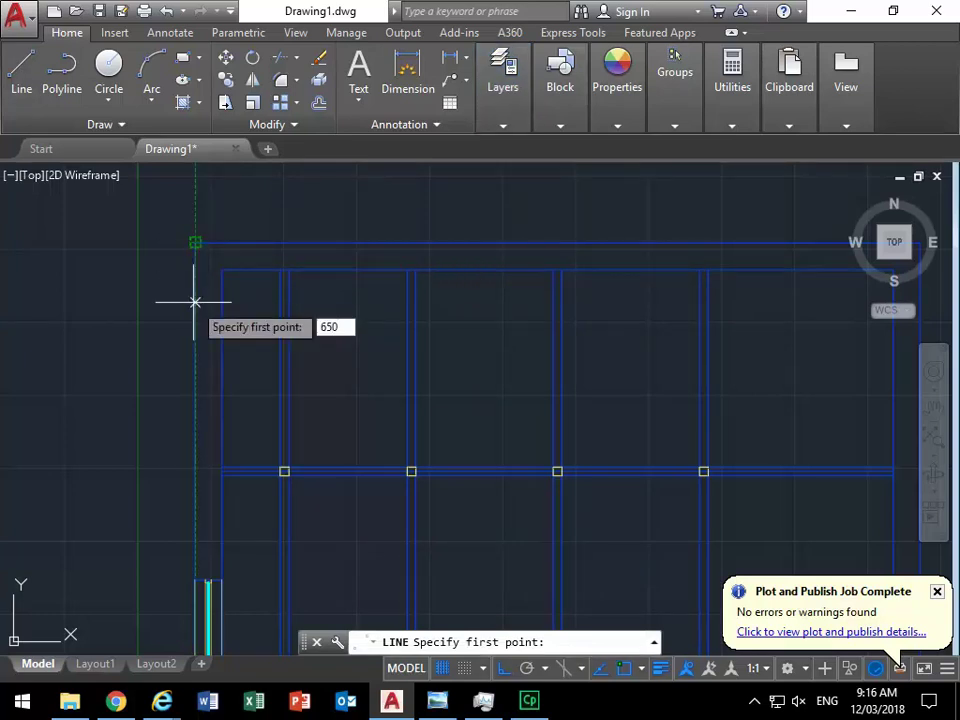
type("50")
key("Return")
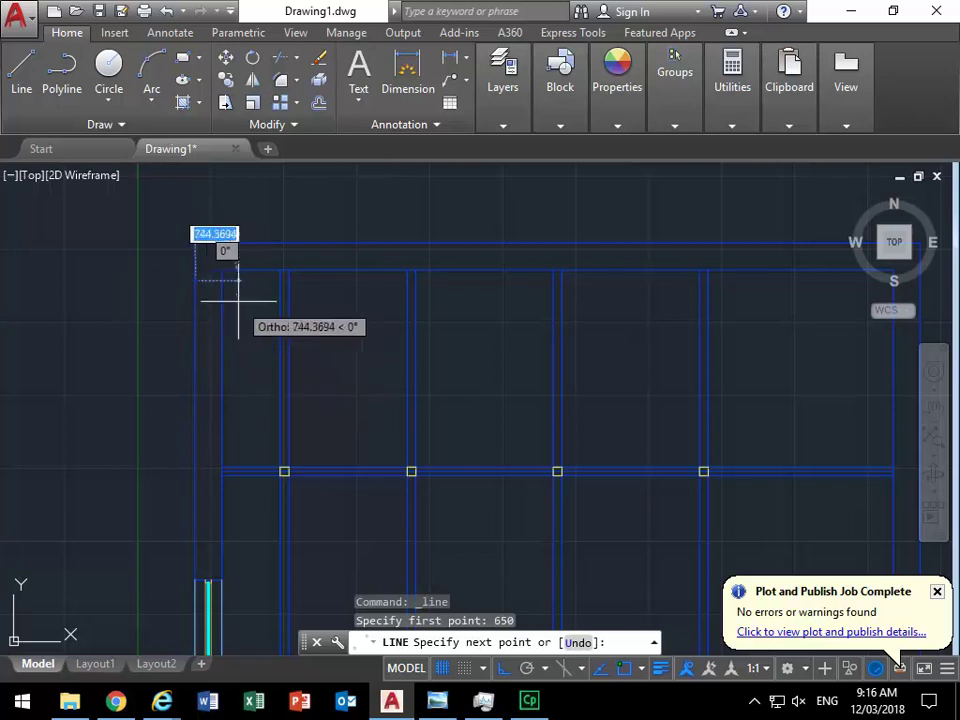
left_click(218, 277)
key("Return")
- Offset the horizontal line across the left outer wall 1400 downward to mark the other side of the opening
type("o")
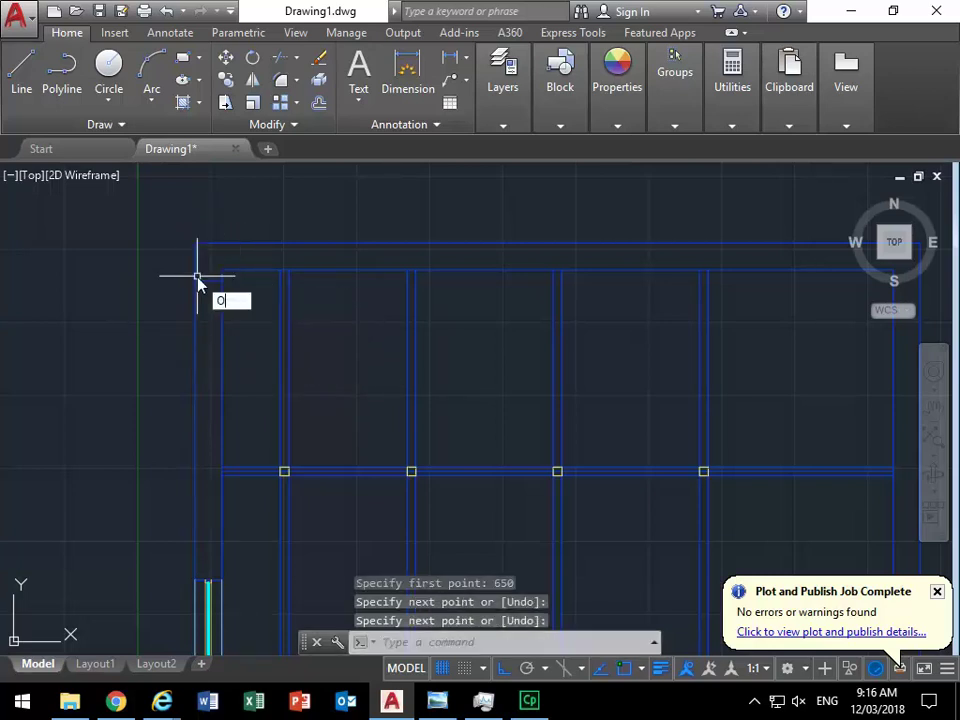
key("Return")
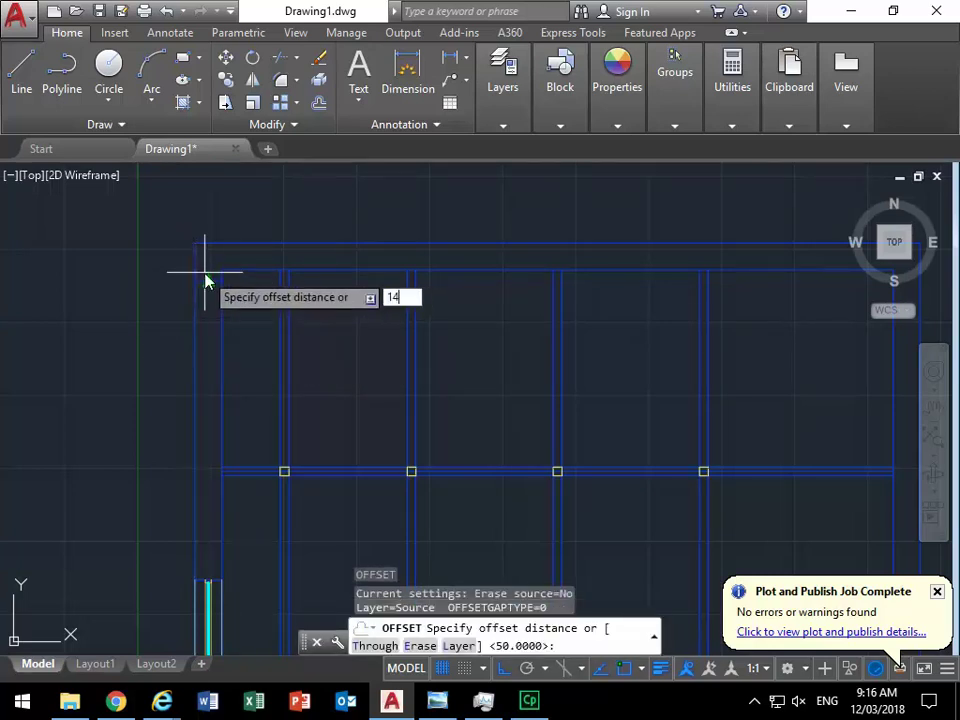
type("1400")
key("Return")
left_click(195, 279)
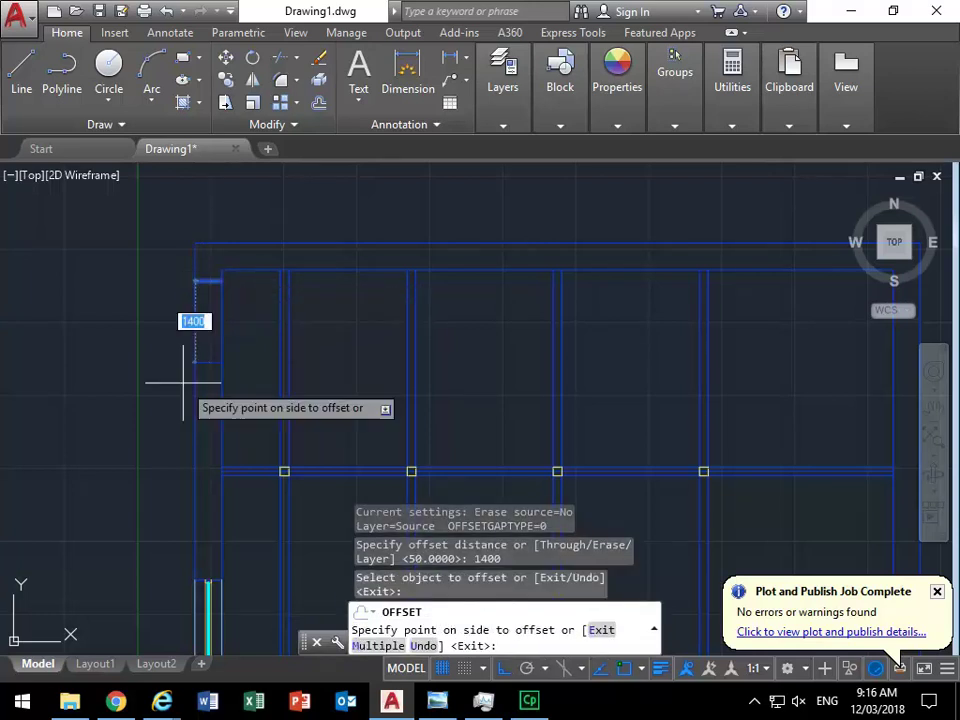
left_click(155, 392)
key("Return")
- Trim both faces of the left outer wall between the two horizontal lines to open the upper window gap
type("tr")
key("Return")
key("Return")
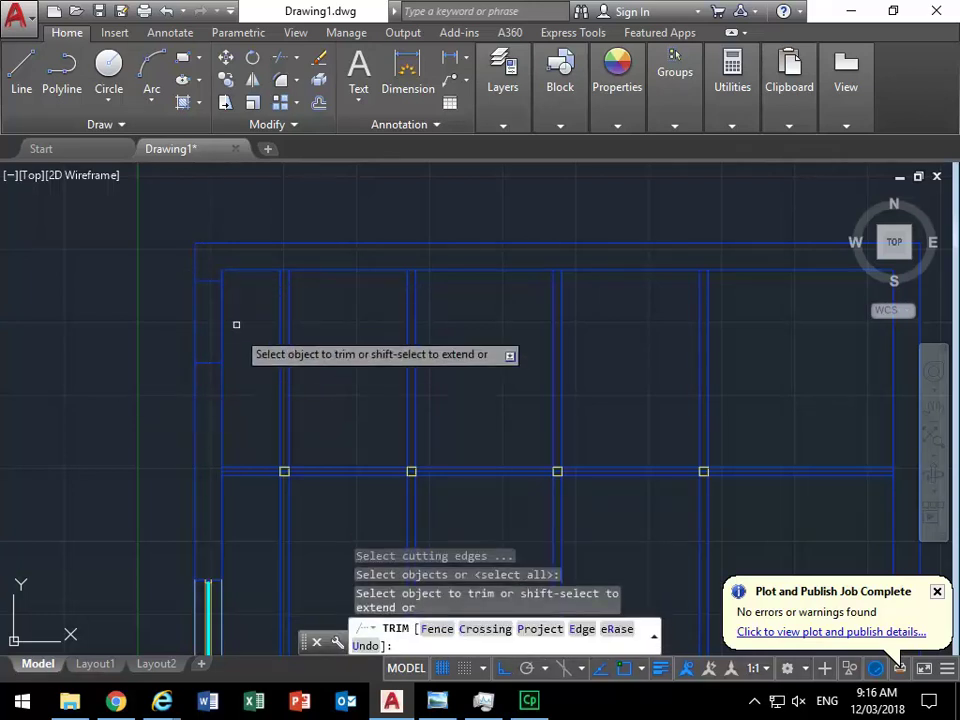
middle_click_drag(276, 361, 255, 353)
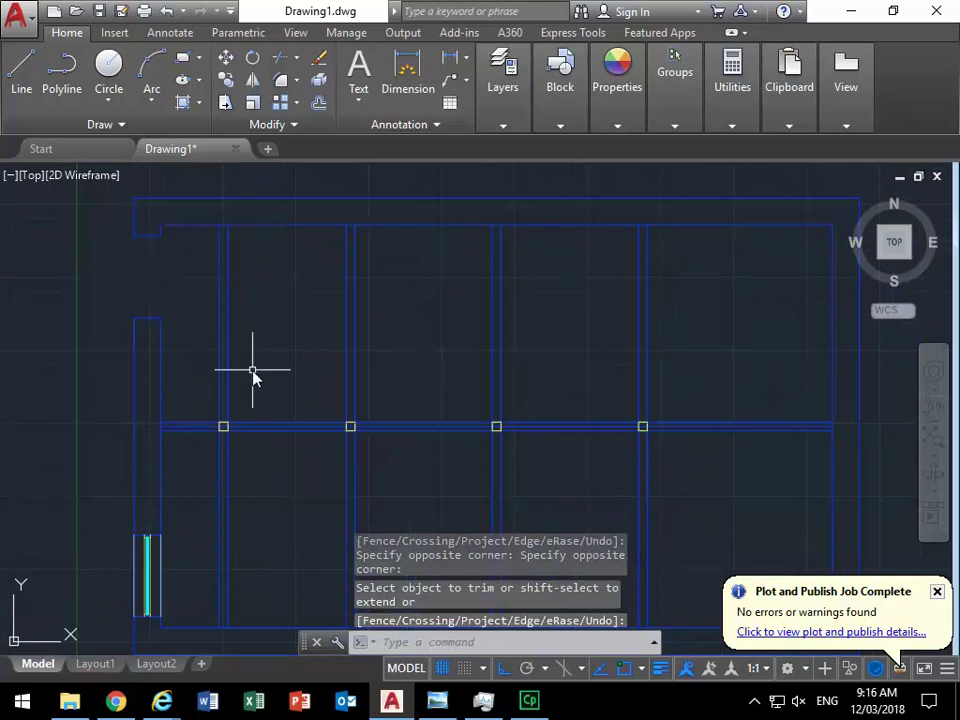
key("Escape")
- Draw a vertical line across the upper outer wall, starting 1160 to the right of the plan's upper-left outer corner
type("l")
key("Return")
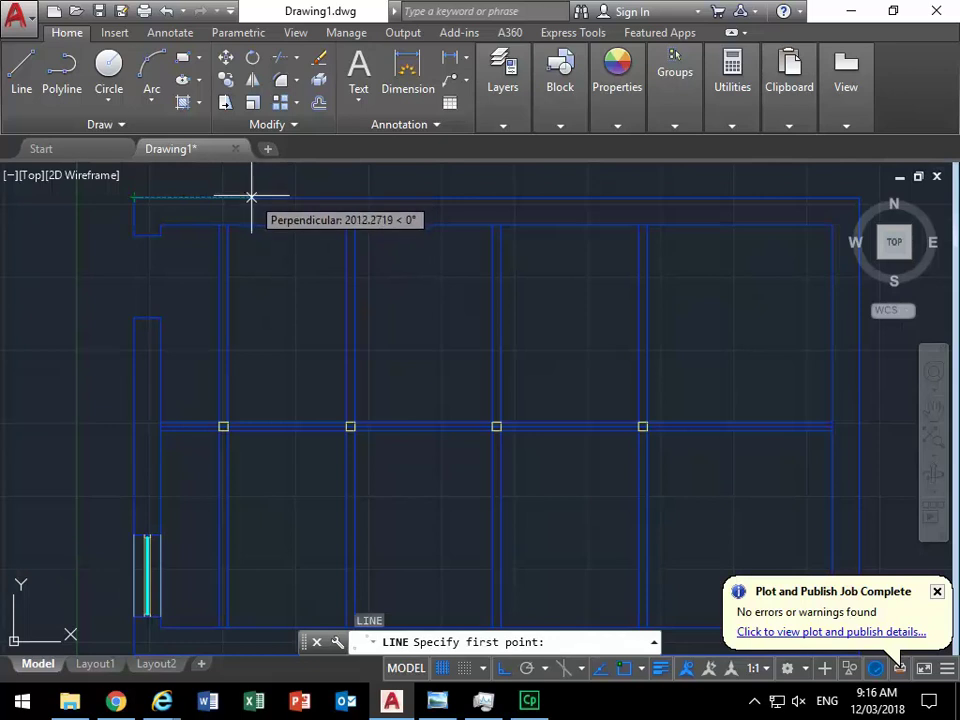
type("1160")
key("Return")
type("\\")
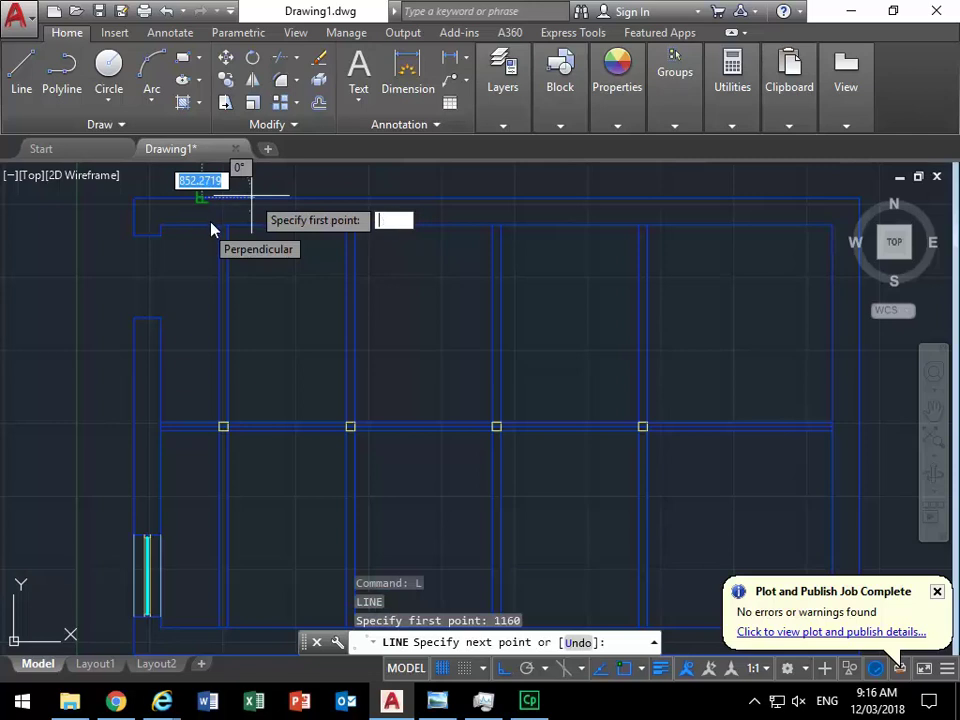
left_click(202, 224)
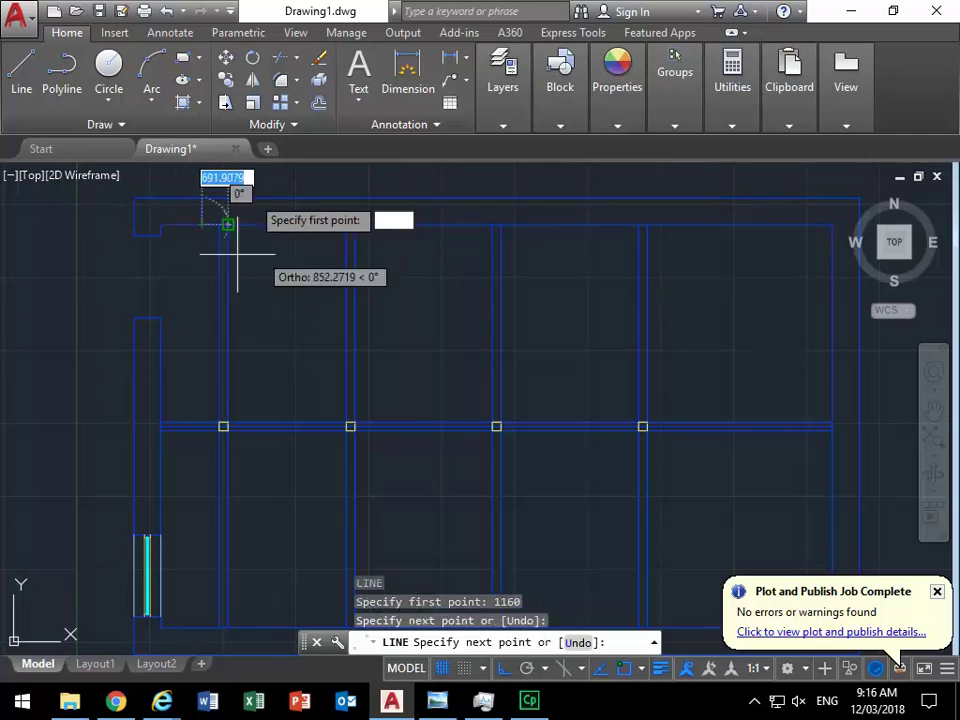
key("Escape")
key("Escape")
- Offset the vertical line across the upper outer wall 1400 to the right
type("o")
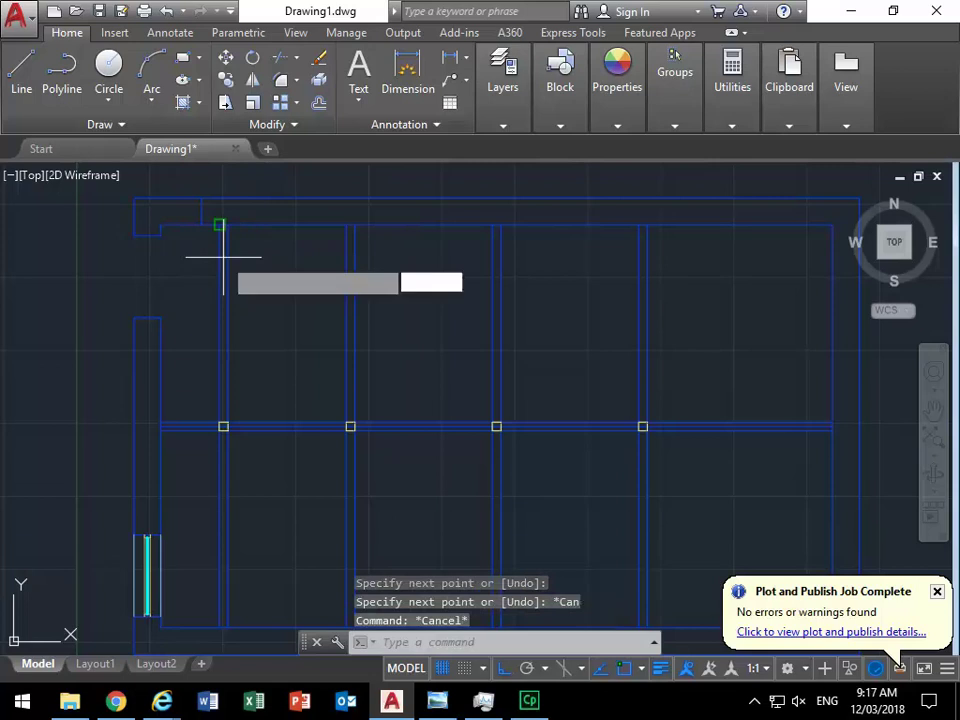
key("Return")
middle_click_drag(231, 263, 262, 306)
type("14")
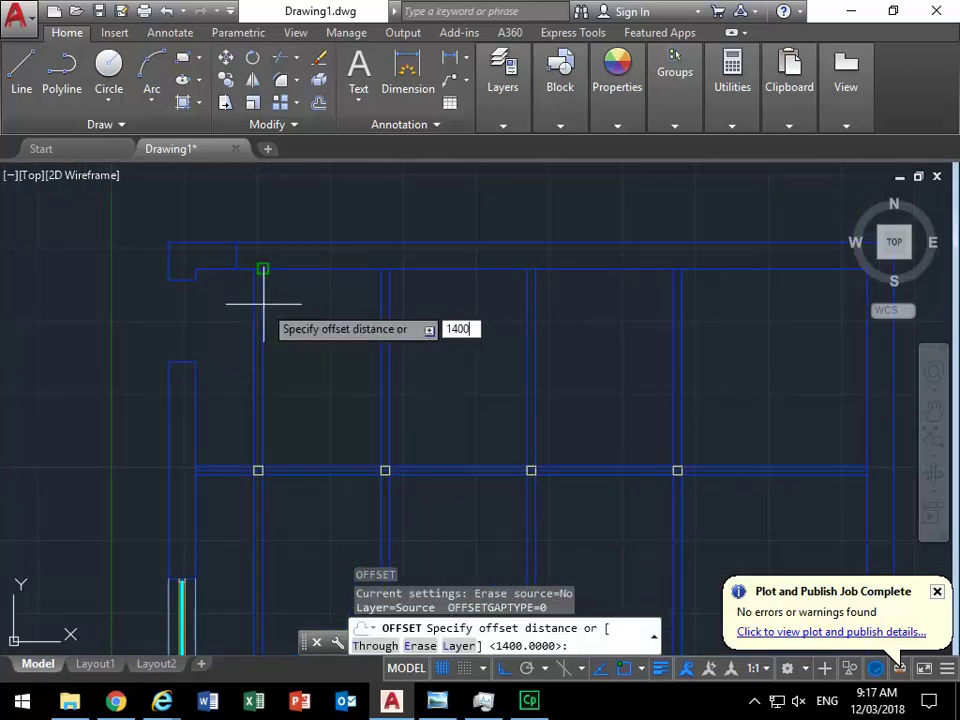
type("00")
key("Return")
left_click(236, 257)
left_click(353, 297)
middle_click_drag(353, 297, 264, 347)
- Try to offset a jamb line of the upper outer wall by 21900, and undo that offset
type("0")
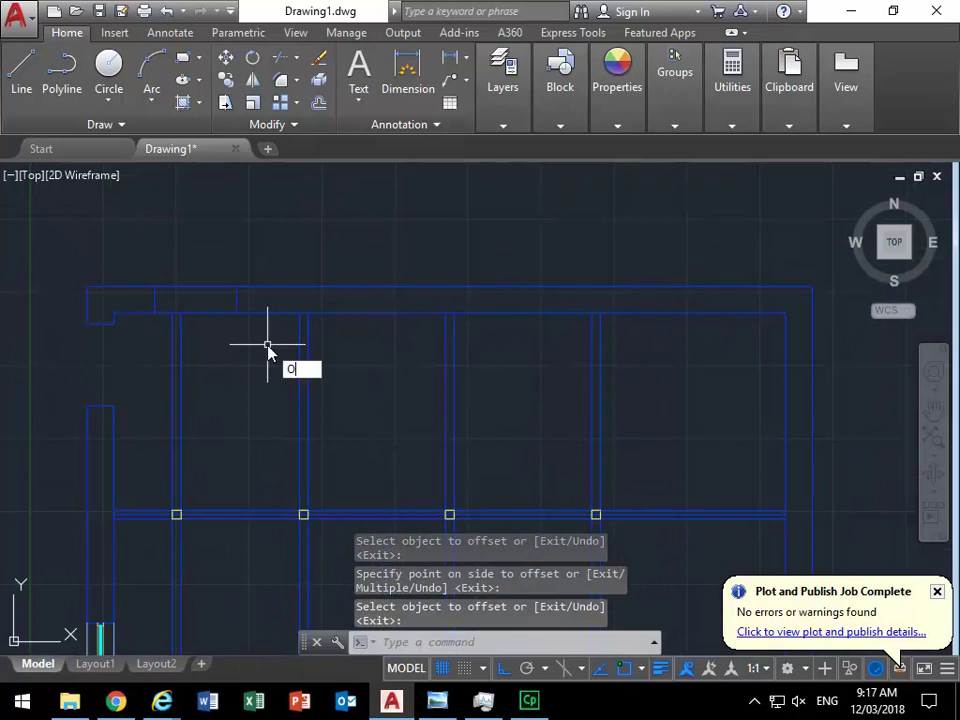
key("Return")
type("2190")
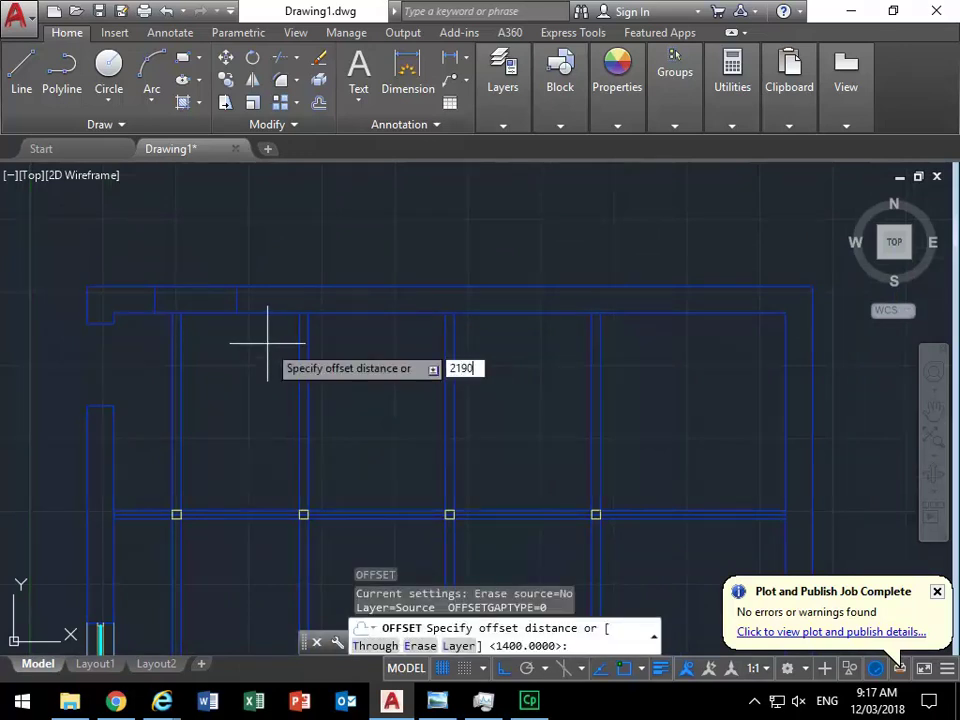
type("0")
key("Return")
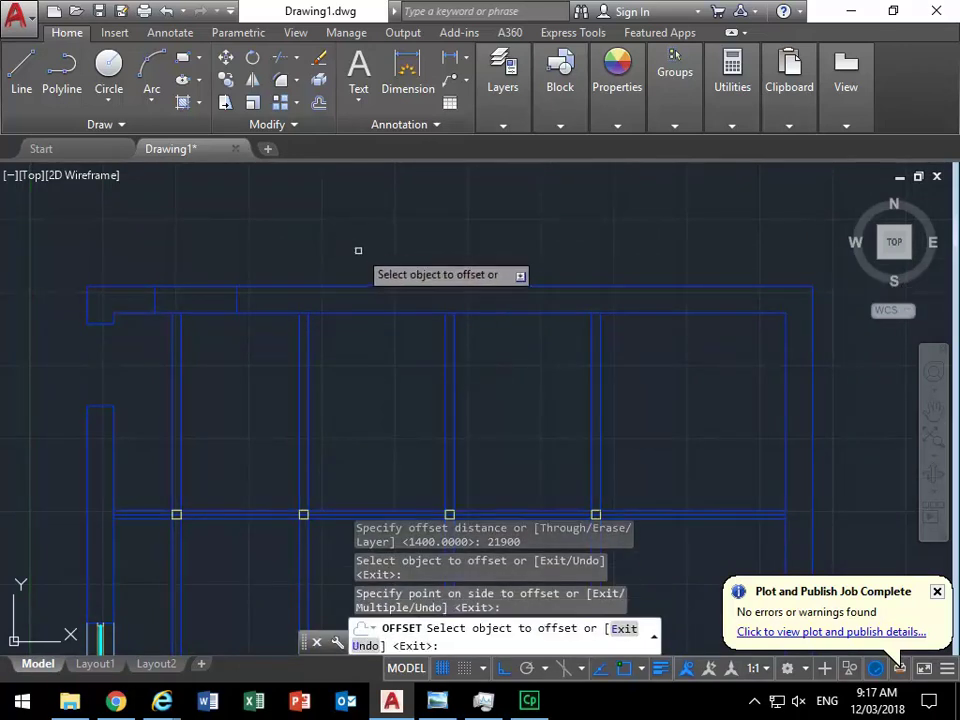
key("Return")
type("o")
key("Return")
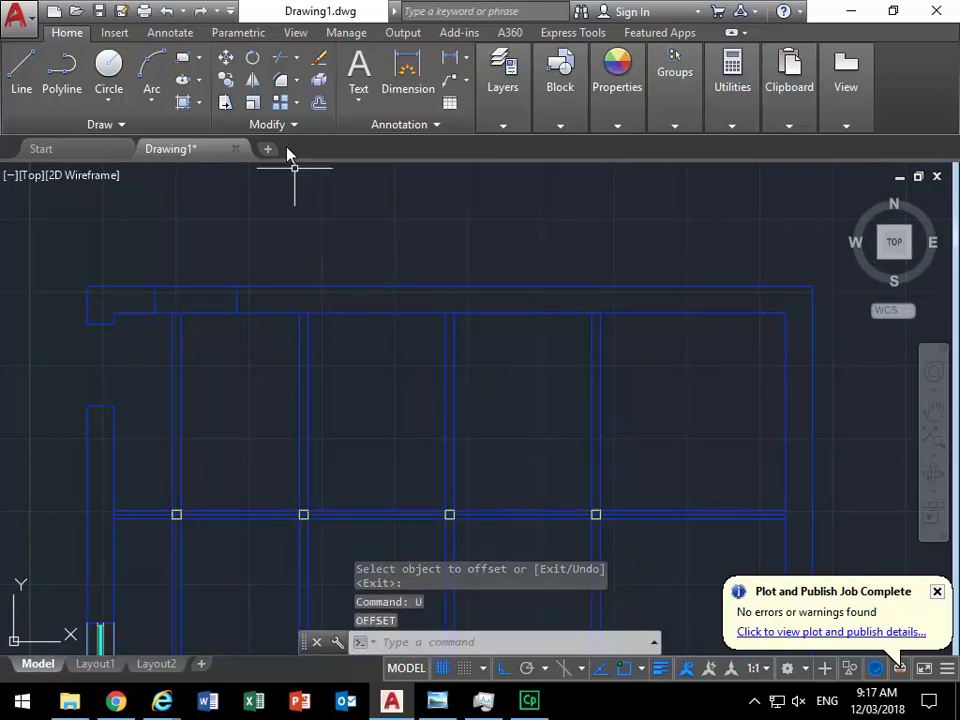
- Offset the first opening's right jamb line 2900 to the right along the upper outer wall
type("2900")
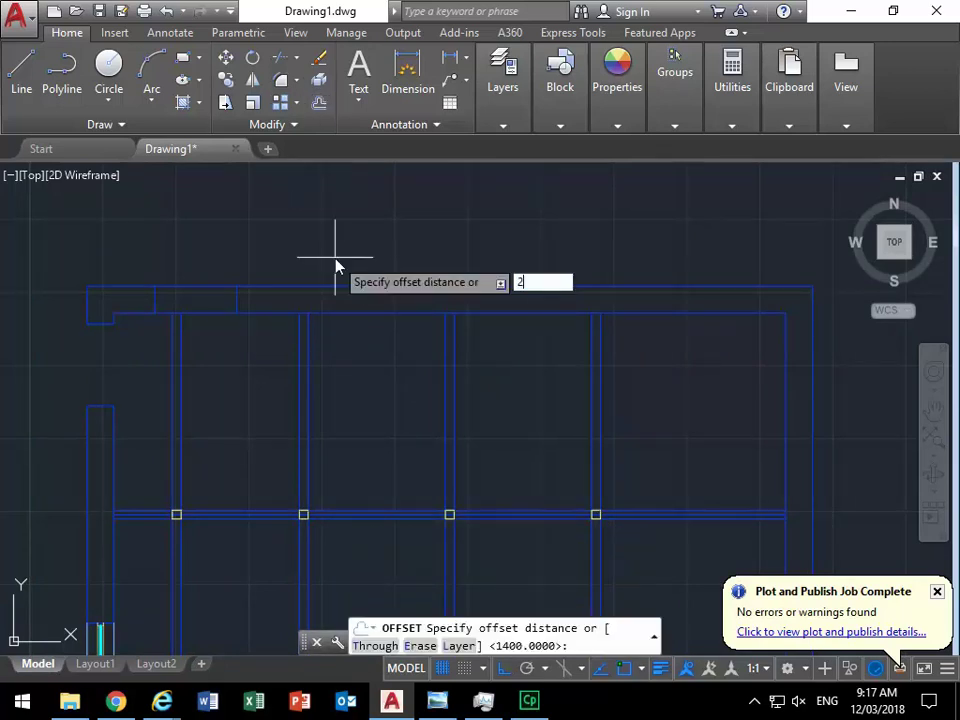
key("Return")
left_click(233, 297)
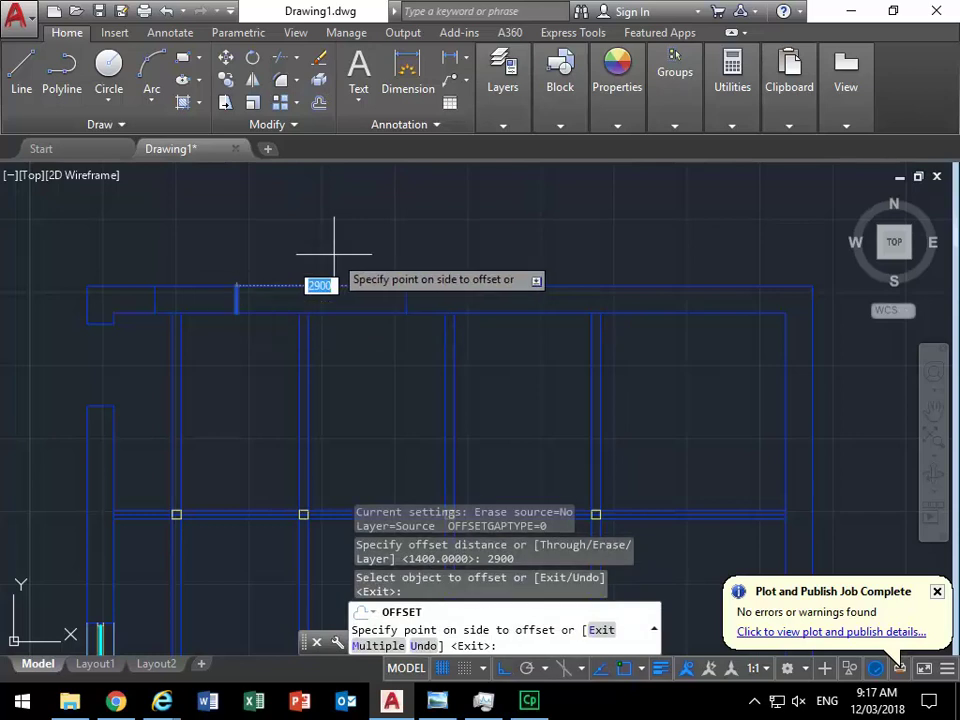
left_click(335, 254)
key("Return")
- Offset the second opening's left jamb line 1400 to the right to set the opening's width
key("Return")
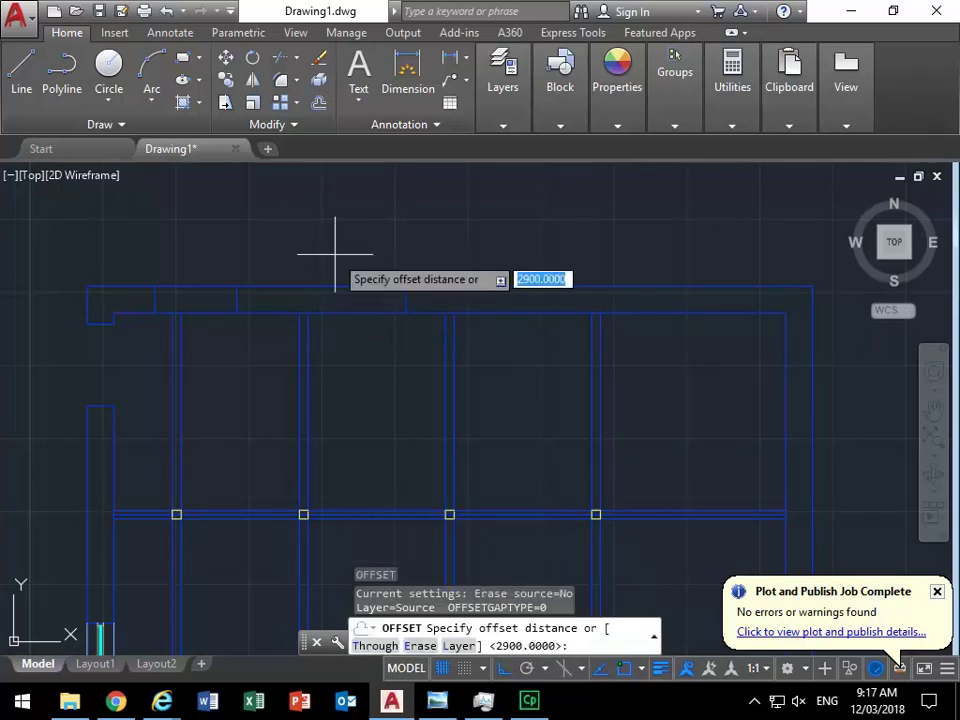
type("1400")
key("Return")
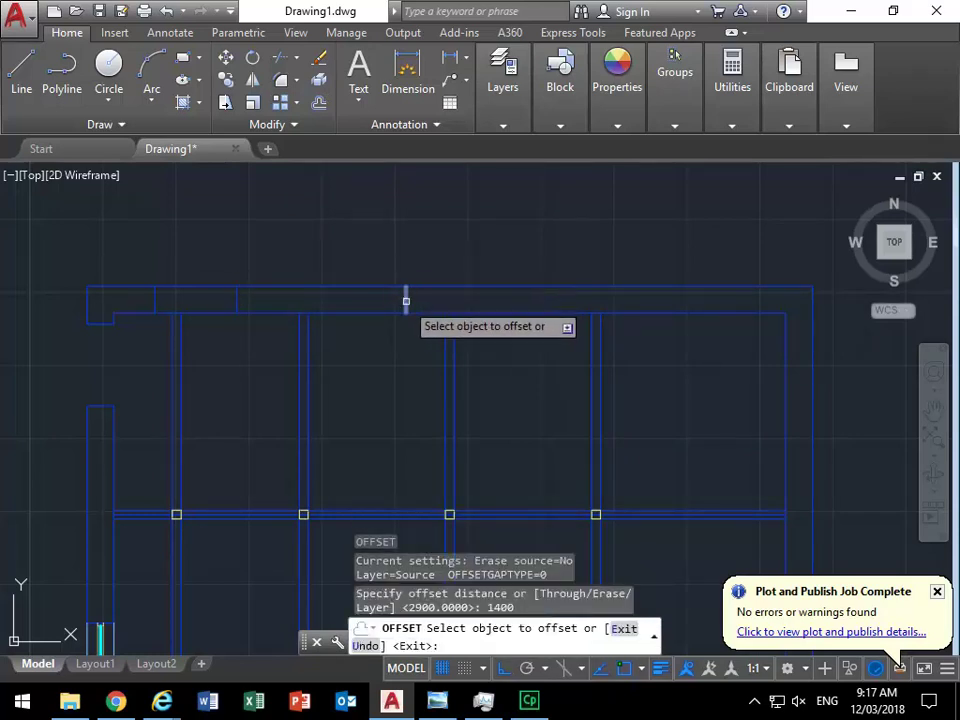
left_click(403, 300)
left_click(501, 261)
key("Return")
- Offset the second opening's right jamb line 2700 to the right to start the third opening in the upper outer wall
key("Return")
type("2700")
key("Return")
left_click(489, 302)
left_click(549, 240)
key("Return")
- Offset the third opening's left jamb line 1400 to the right to mark its other side
key("Return")
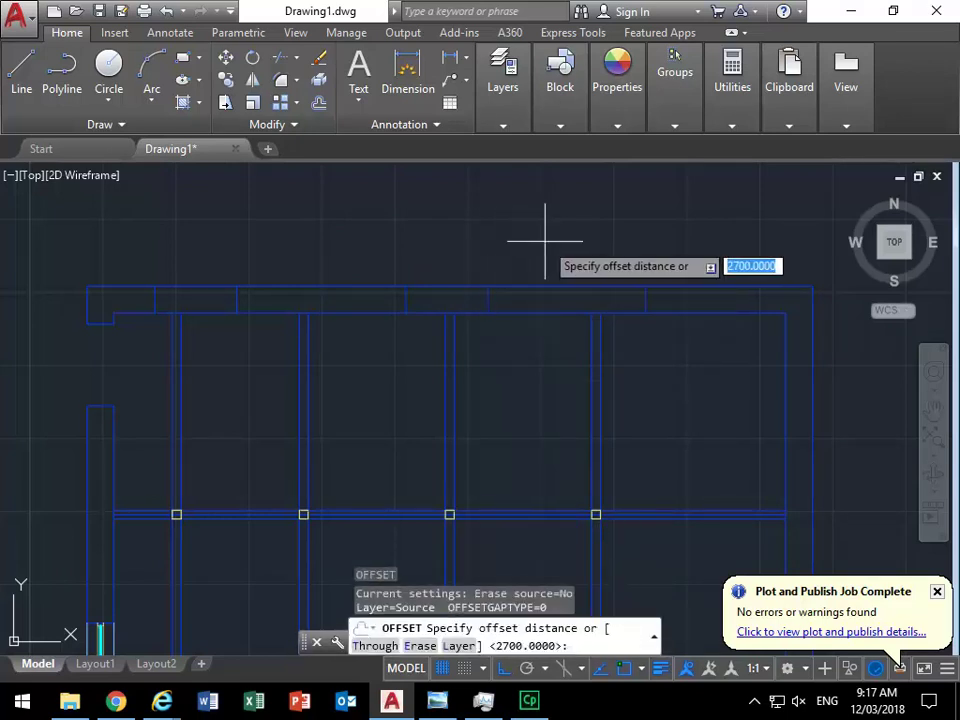
type("1400")
key("Return")
left_click(645, 302)
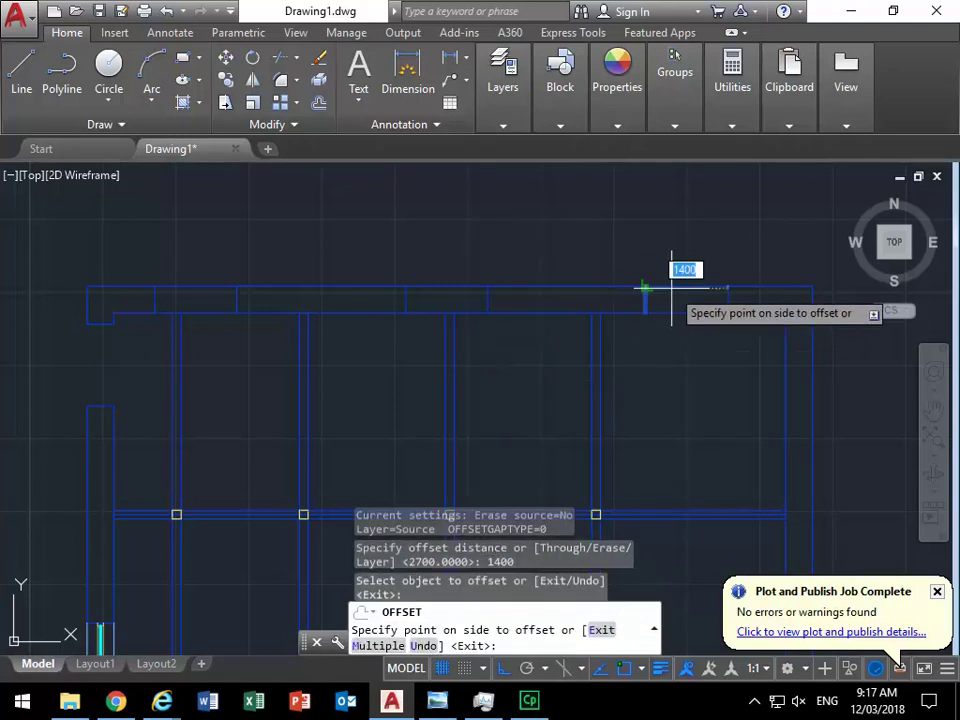
left_click(650, 298)
- Trim away the wall lines between the jambs of the third and second window openings in the upper outer wall
type("TR")
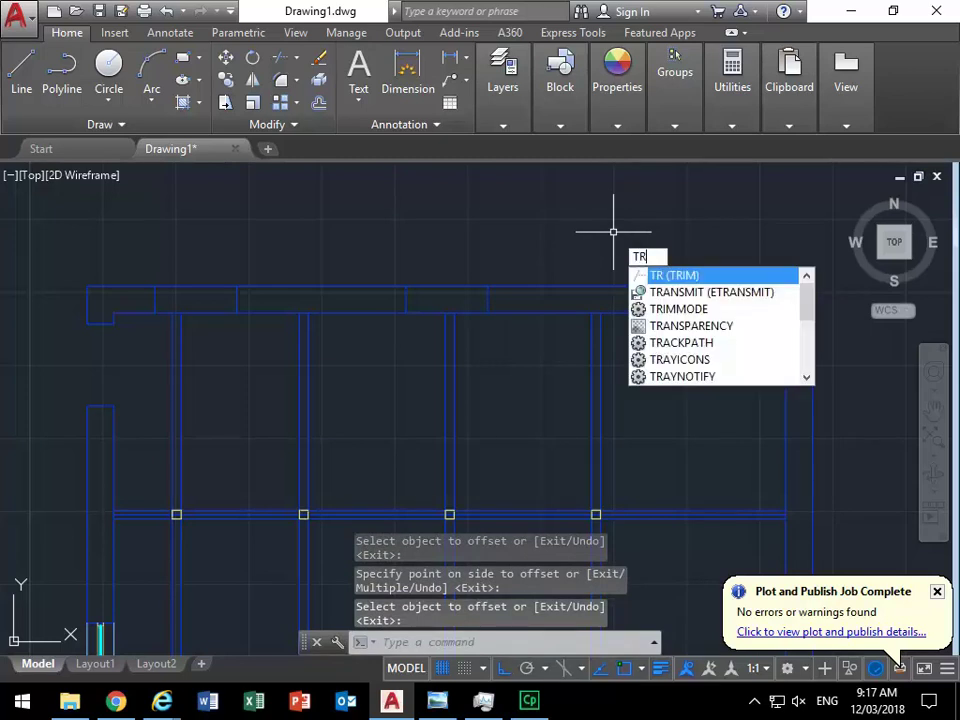
key("Return")
key("Return")
left_click(696, 255)
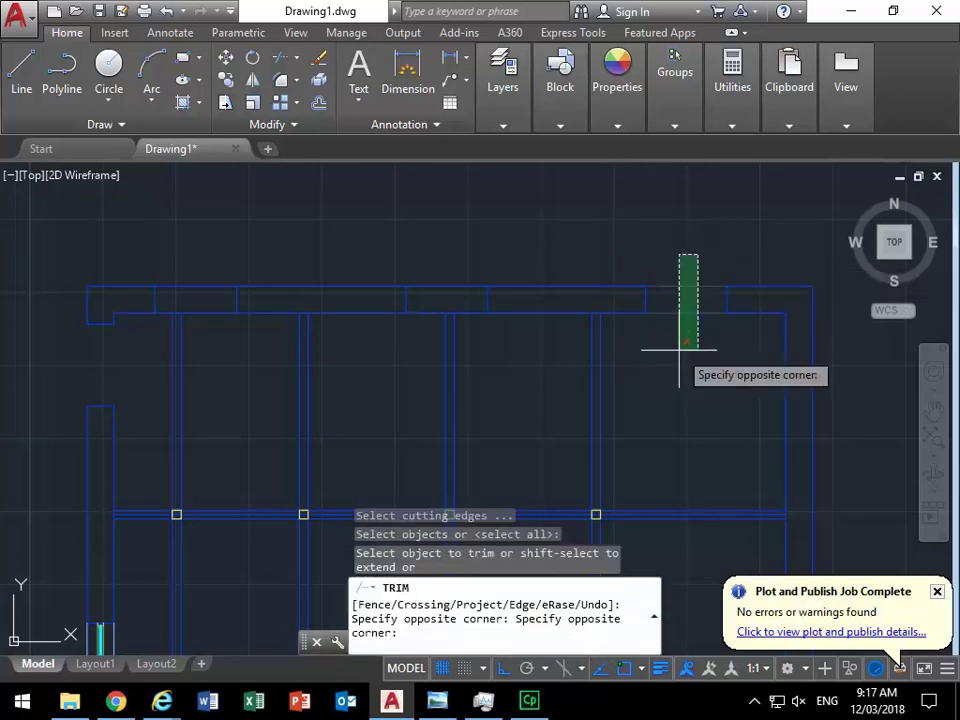
left_click(677, 334)
left_click(479, 262)
left_click(465, 320)
left_click(440, 312)
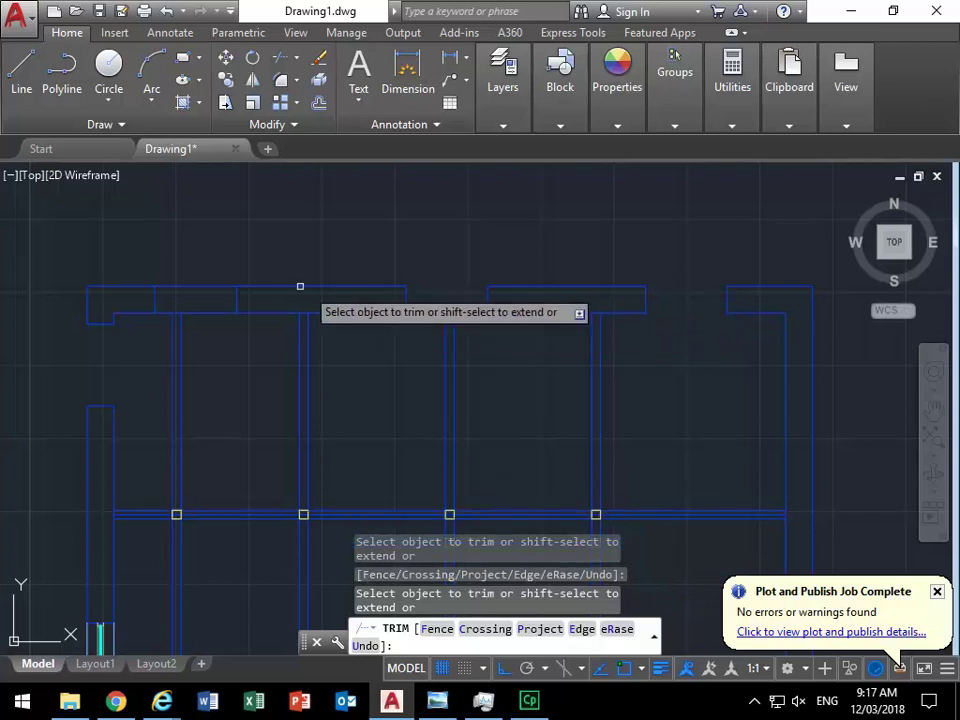
- Trim away the wall lines between the jambs of the first window opening in the upper outer wall
left_click(214, 279)
left_click(199, 386)
scroll(171, 315, "up", 6)
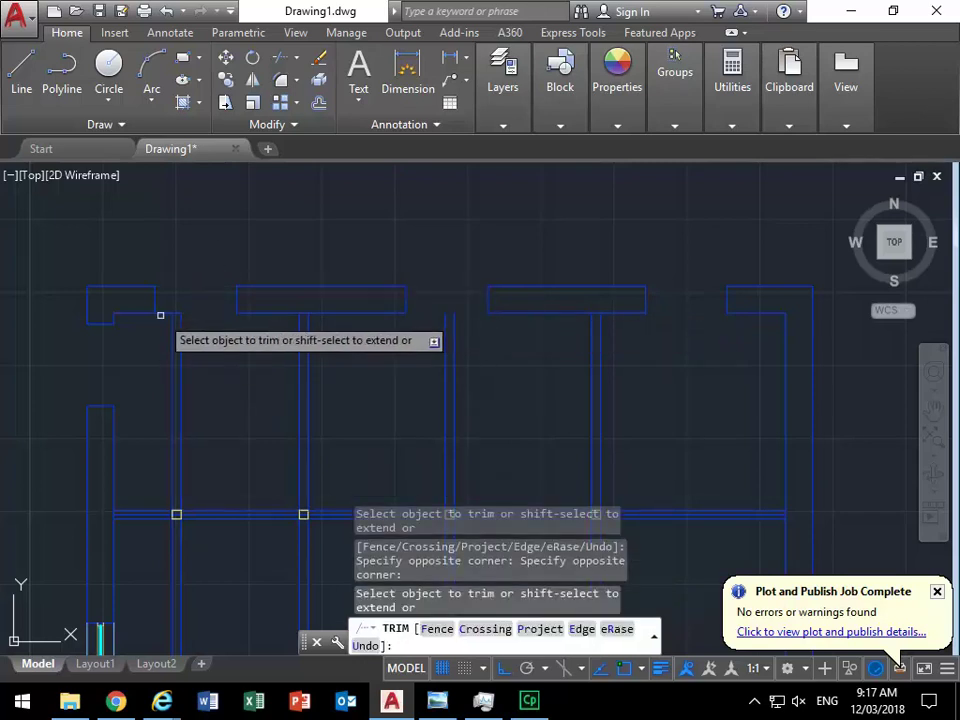
scroll(199, 283, "down", 5)
key("Return")
middle_click_drag(274, 330, 329, 316)
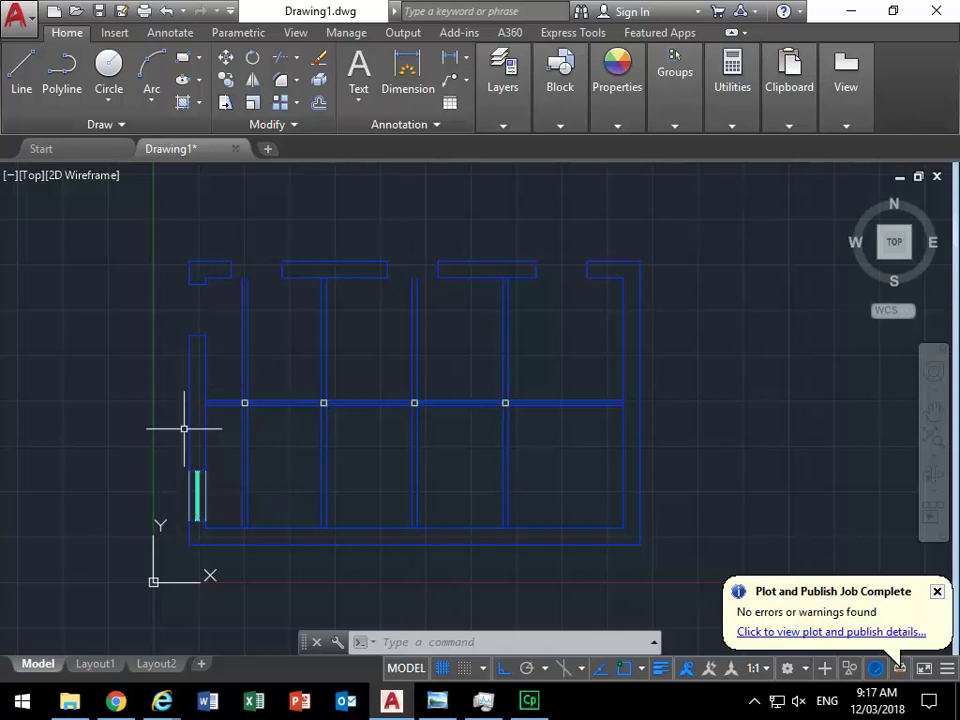
middle_click_drag(184, 429, 163, 424)
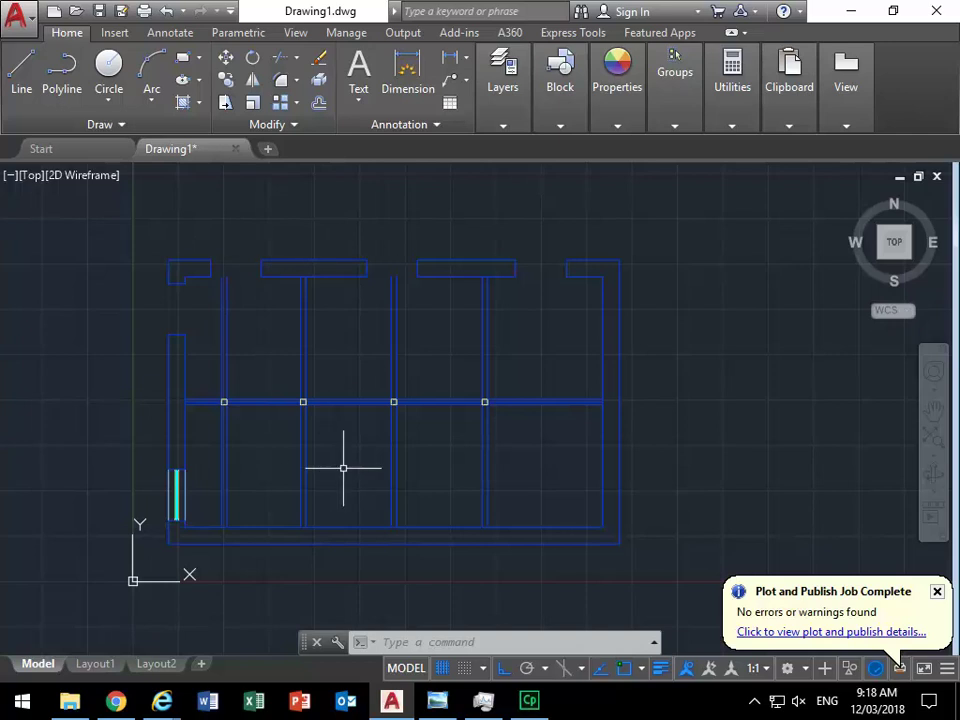
- Change the A-X-WALL layer's colour to index colour 140
left_click(503, 125)
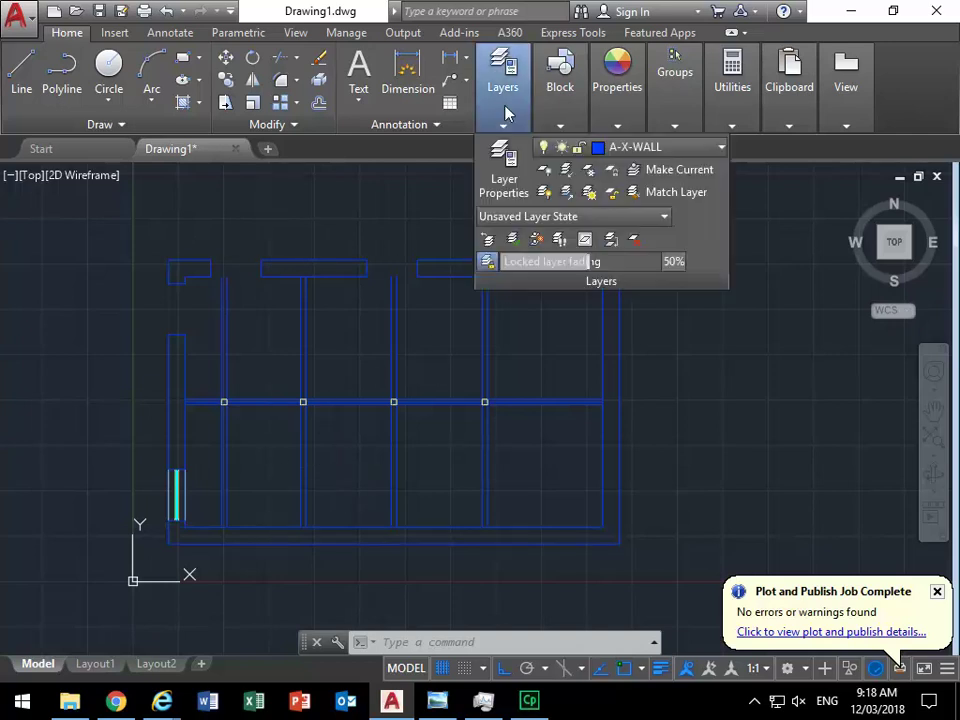
left_click(505, 170)
left_click(490, 146)
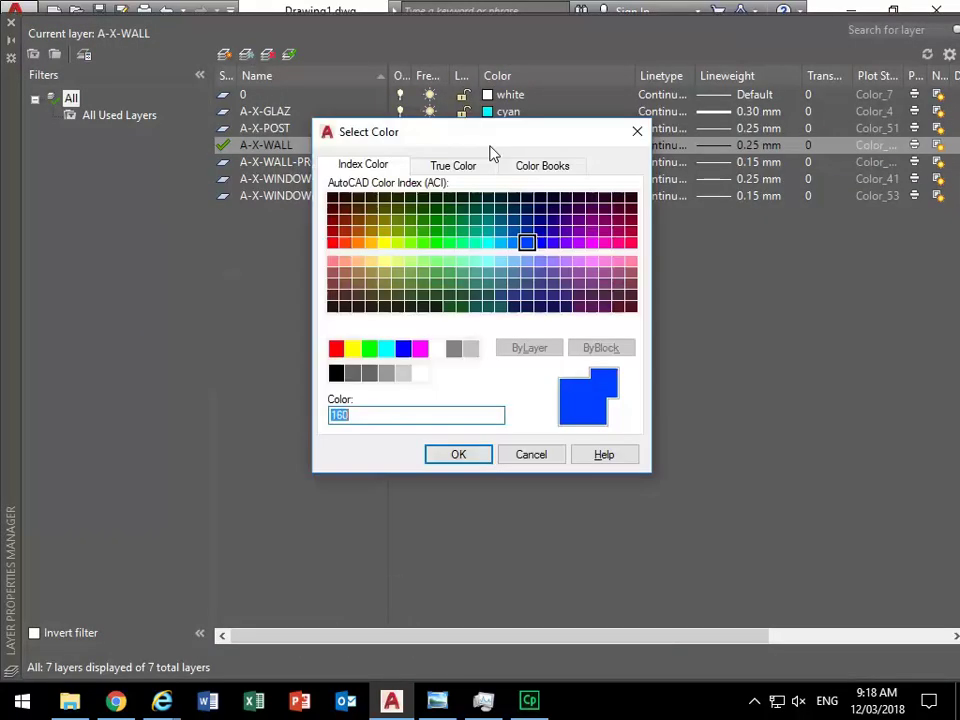
left_click(500, 242)
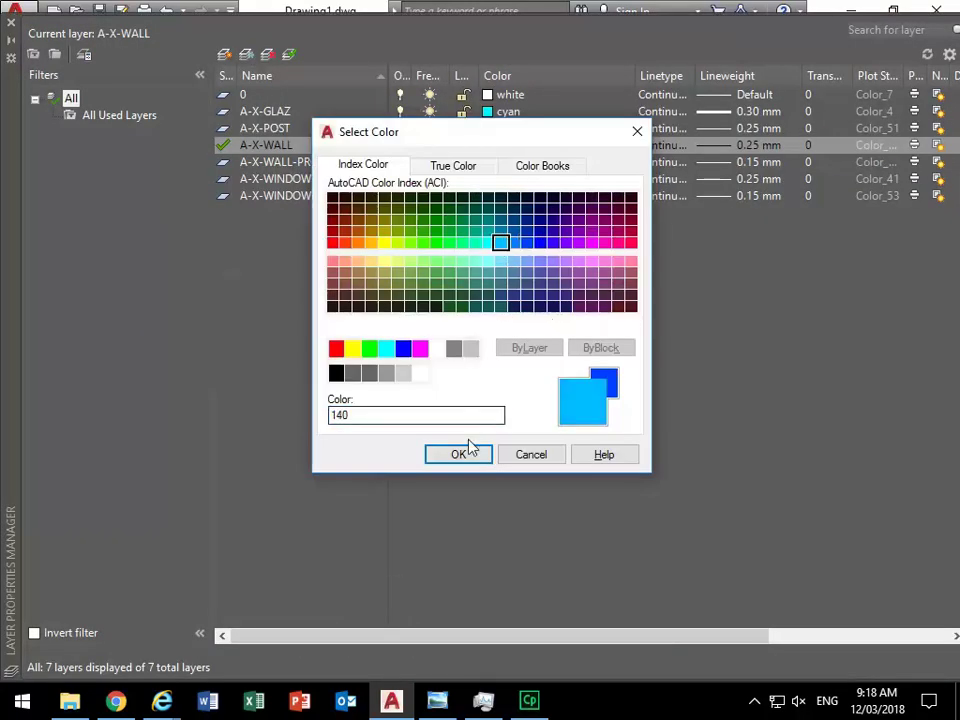
left_click(513, 242)
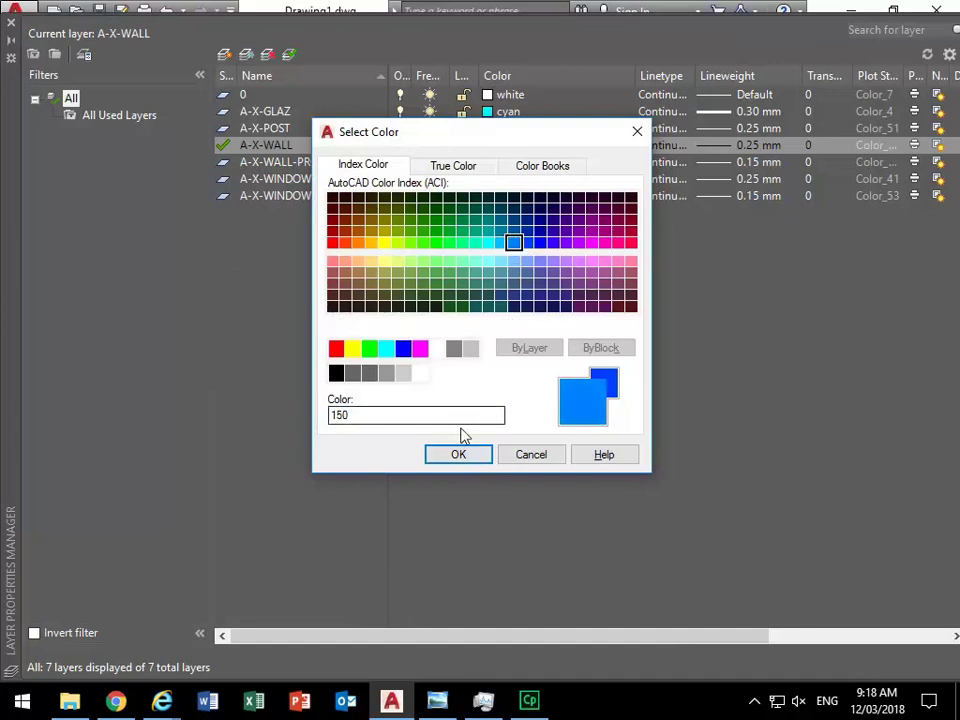
left_click(502, 233)
left_click(500, 242)
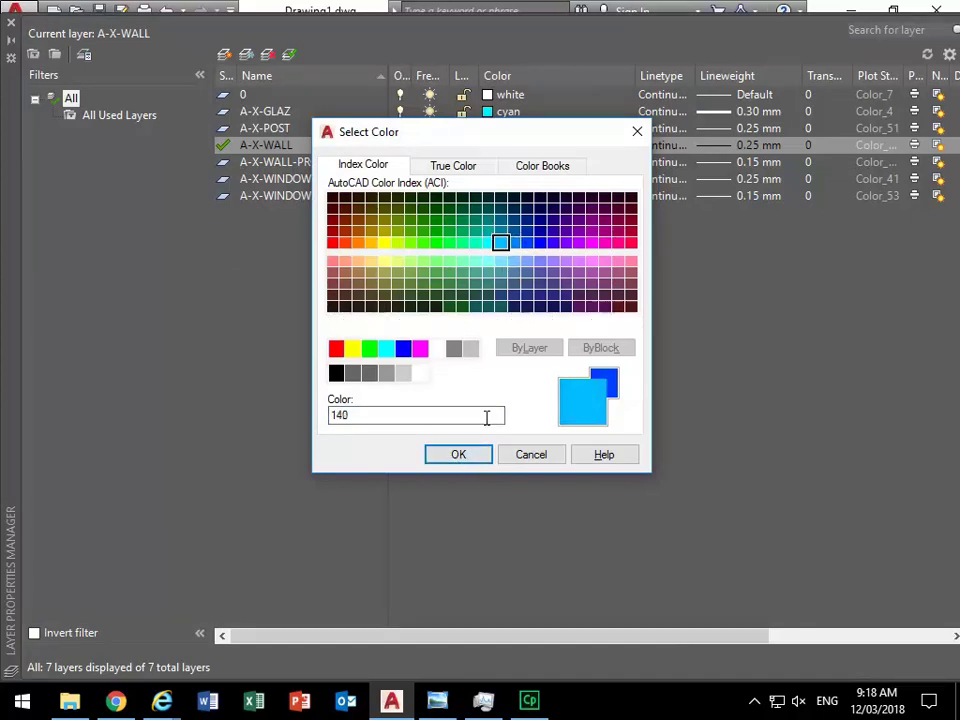
left_click(465, 458)
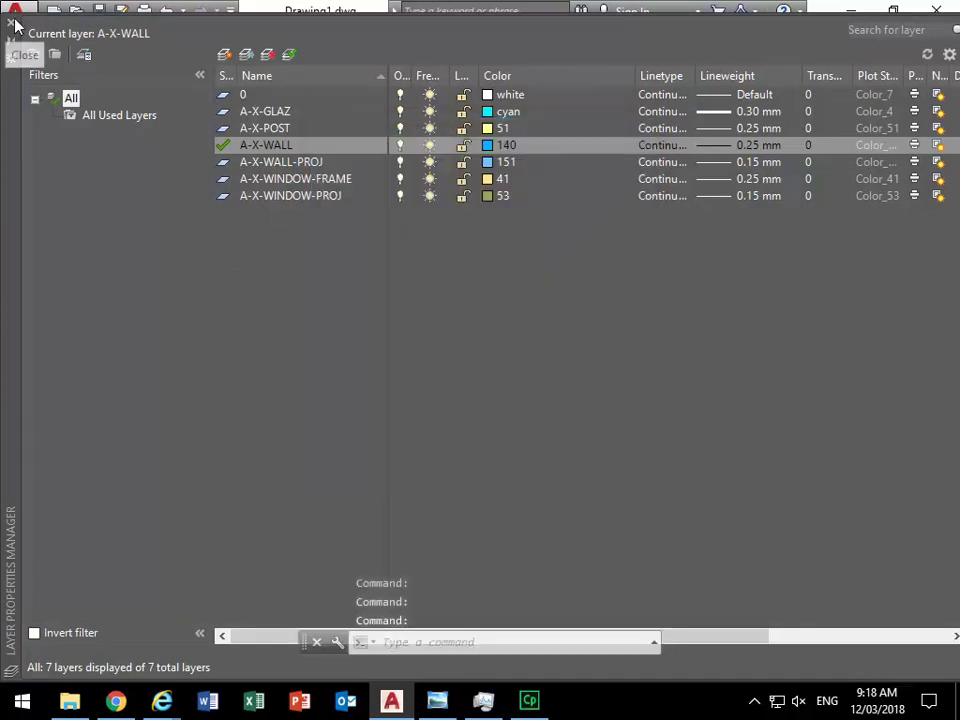
left_click(11, 22)
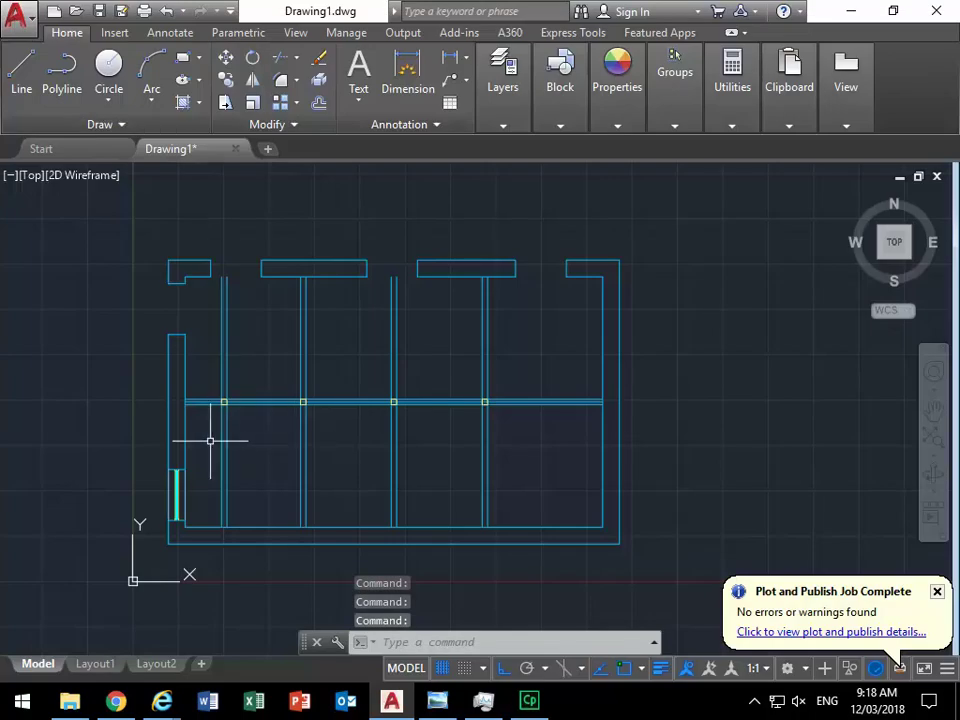
- Mirror the left outer wall's four window jamb lines onto the right outer wall about the building's vertical centreline, keeping the originals
type("MI")
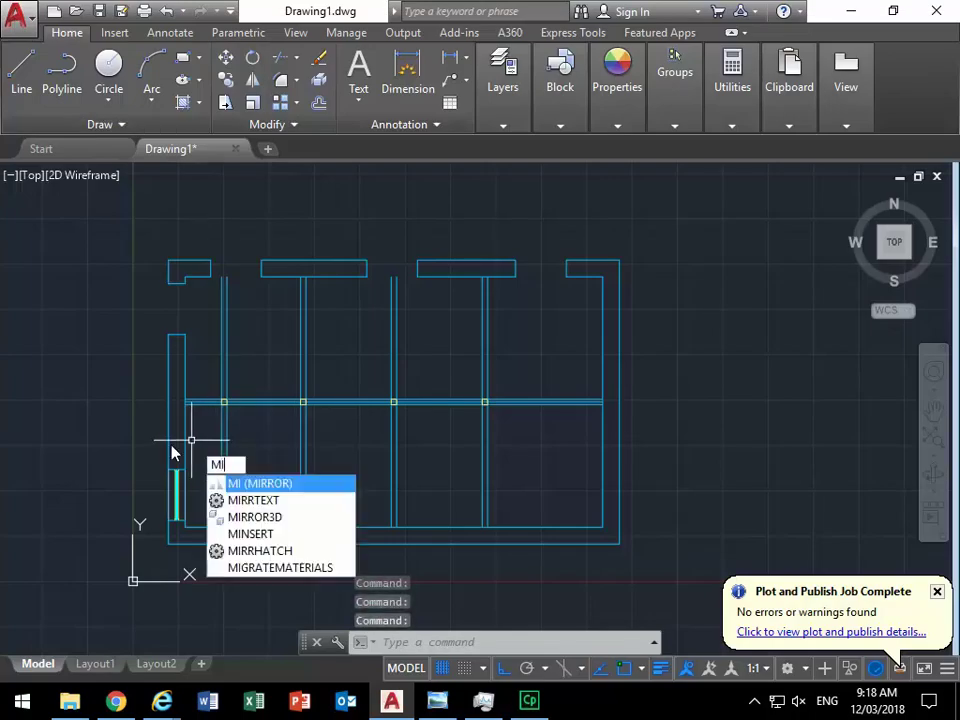
key("Return")
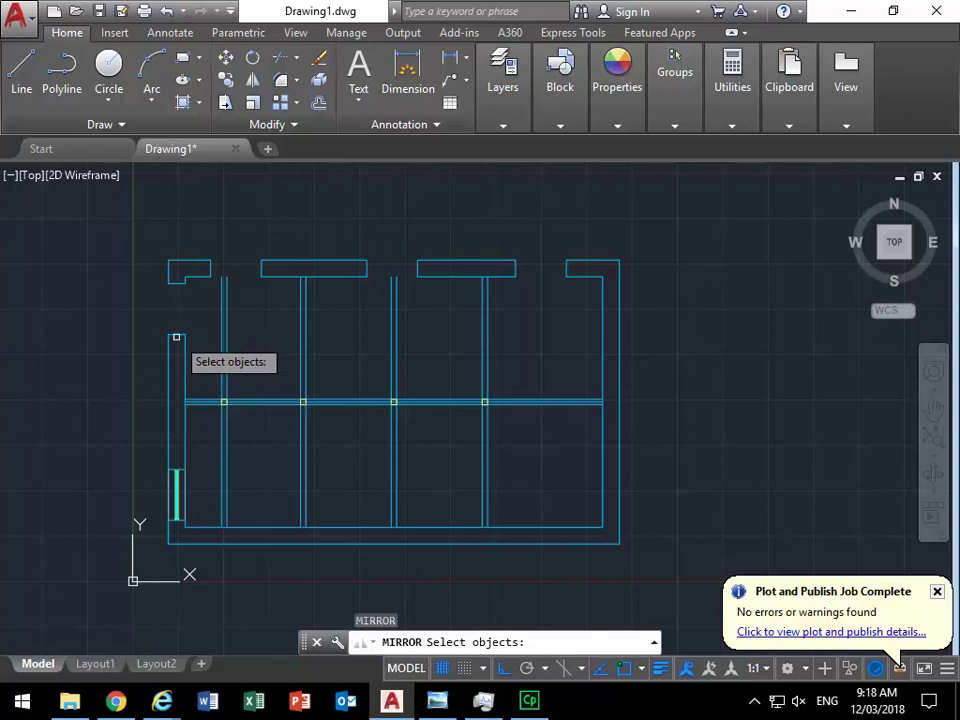
left_click(173, 336)
left_click(172, 280)
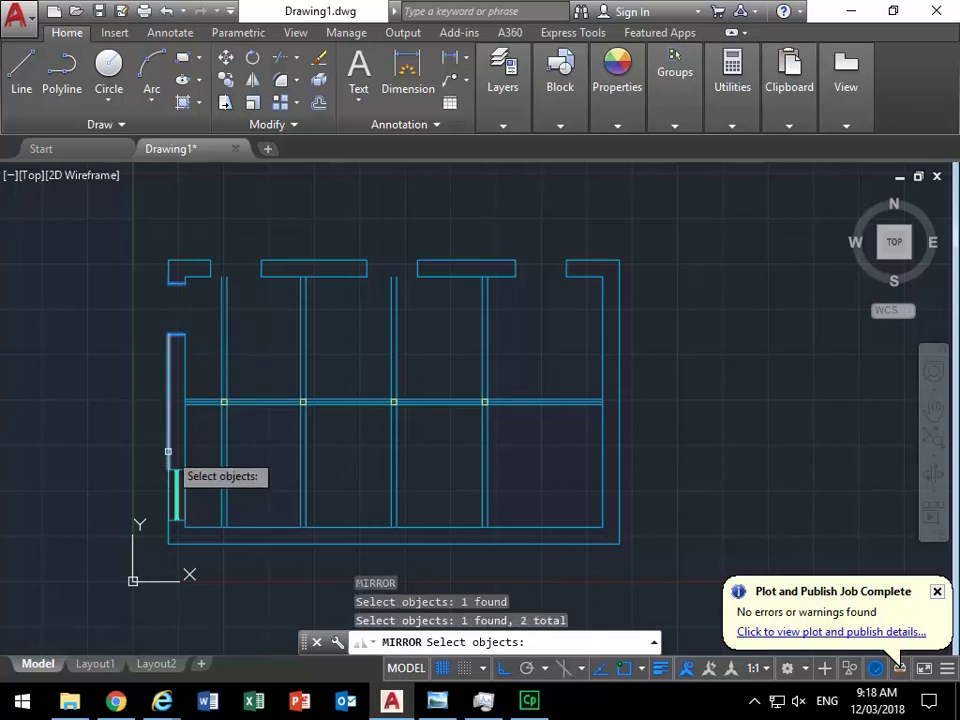
scroll(172, 468, "up", 4)
left_click(182, 566)
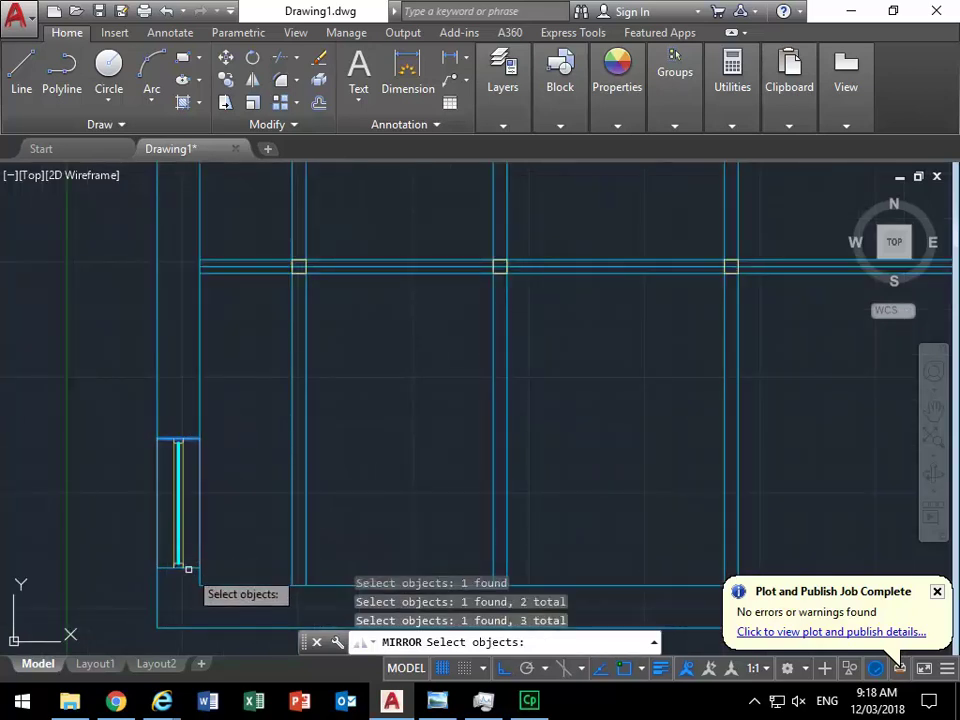
left_click(189, 570)
scroll(257, 476, "down", 5)
scroll(276, 480, "up", 2)
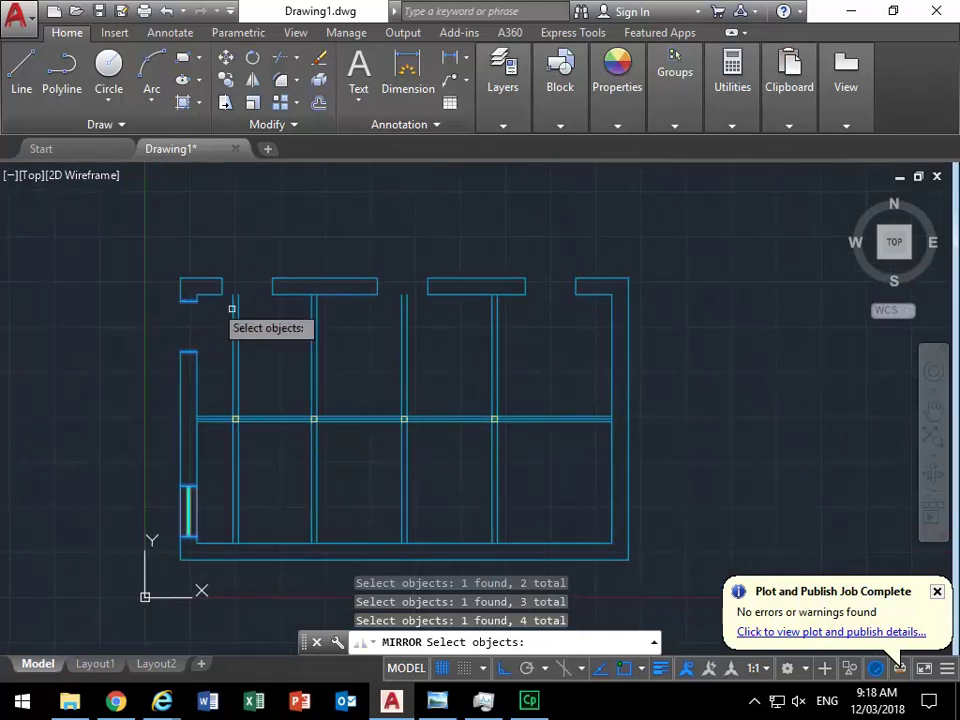
key("Return")
left_click(404, 556)
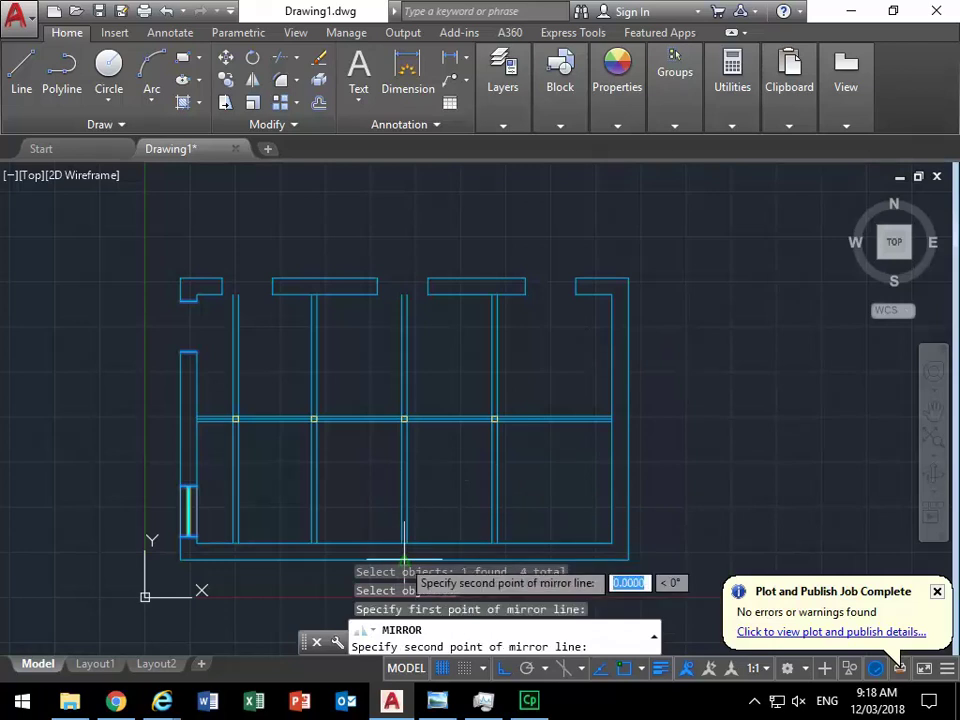
left_click(431, 207)
key("Return")
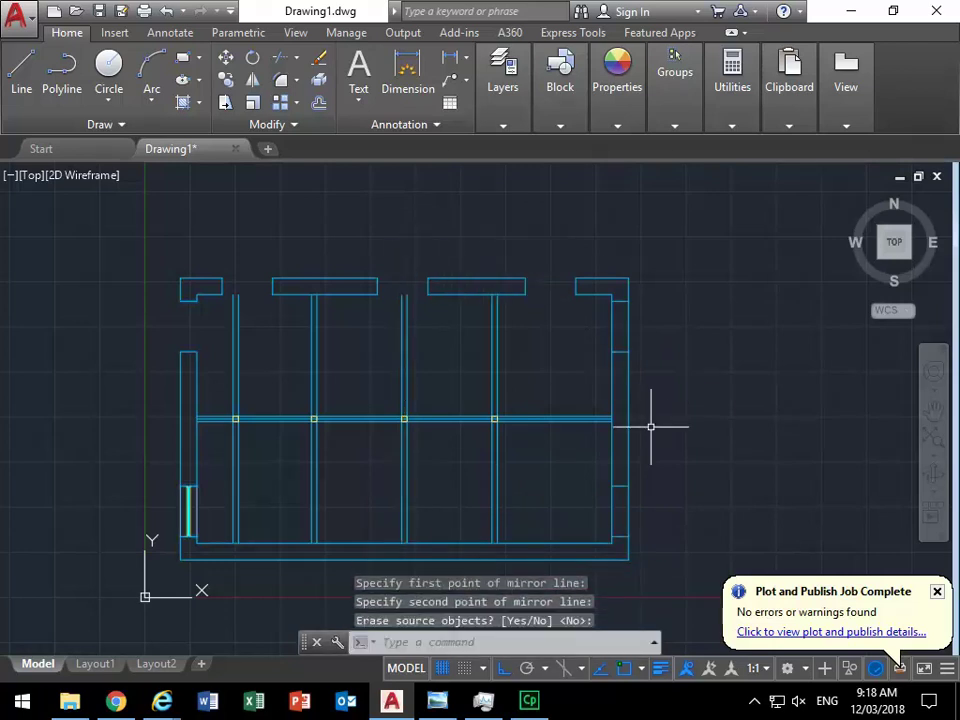
- Trim away the right outer wall's lines between the mirrored jambs to cut its two window openings
type("tr")
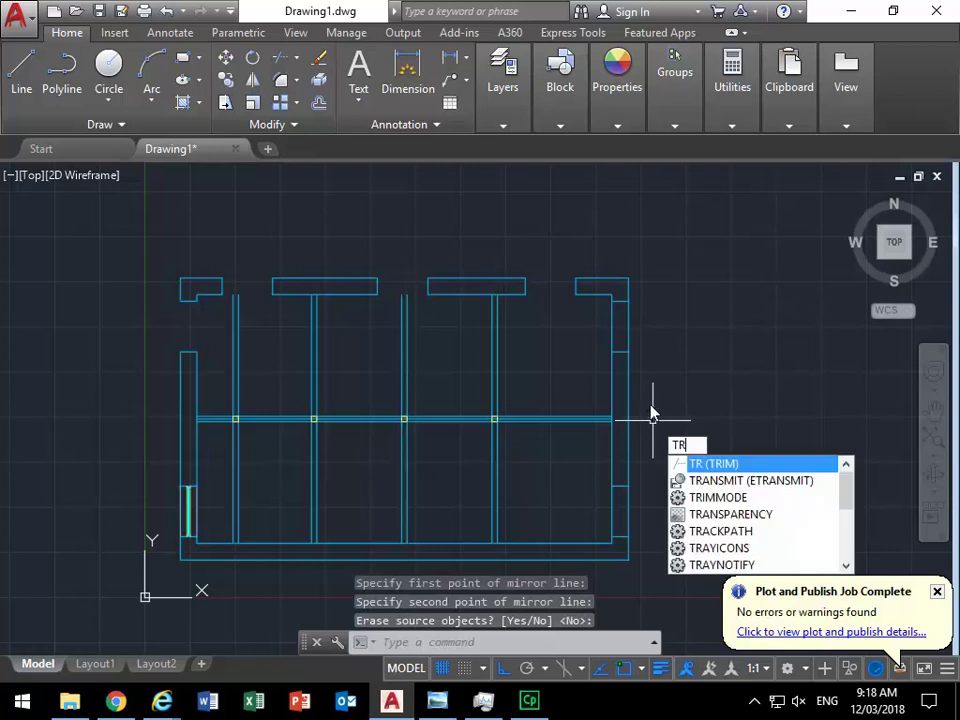
key("Return")
left_click(647, 319)
left_click(585, 329)
key("Return")
left_click(630, 493)
middle_click_drag(638, 493, 623, 429)
middle_click_drag(539, 418, 569, 424)
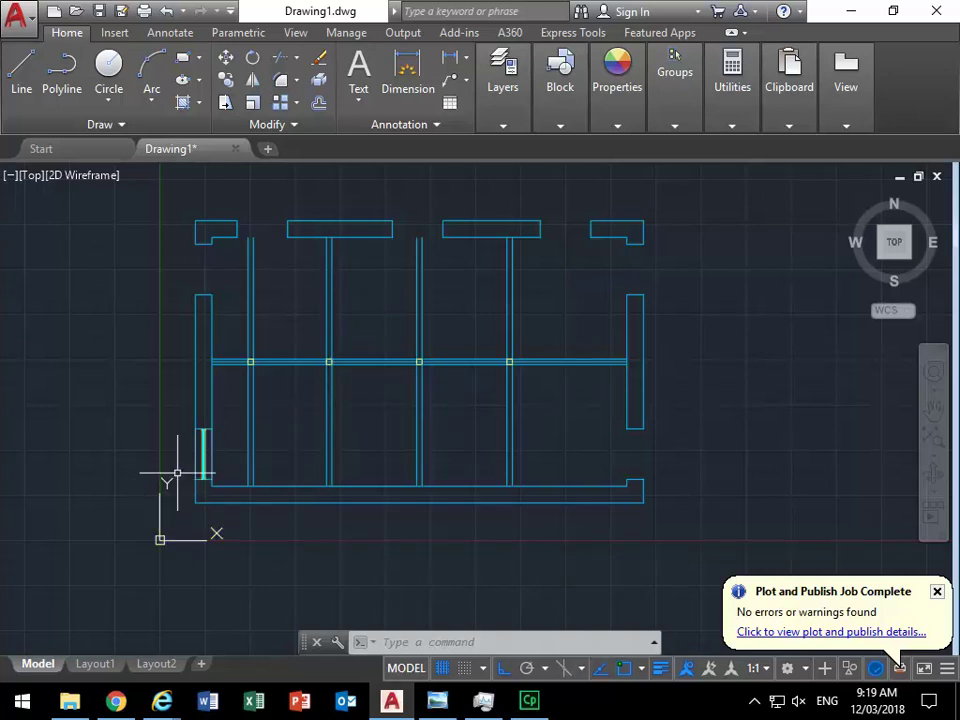
left_click(541, 289)
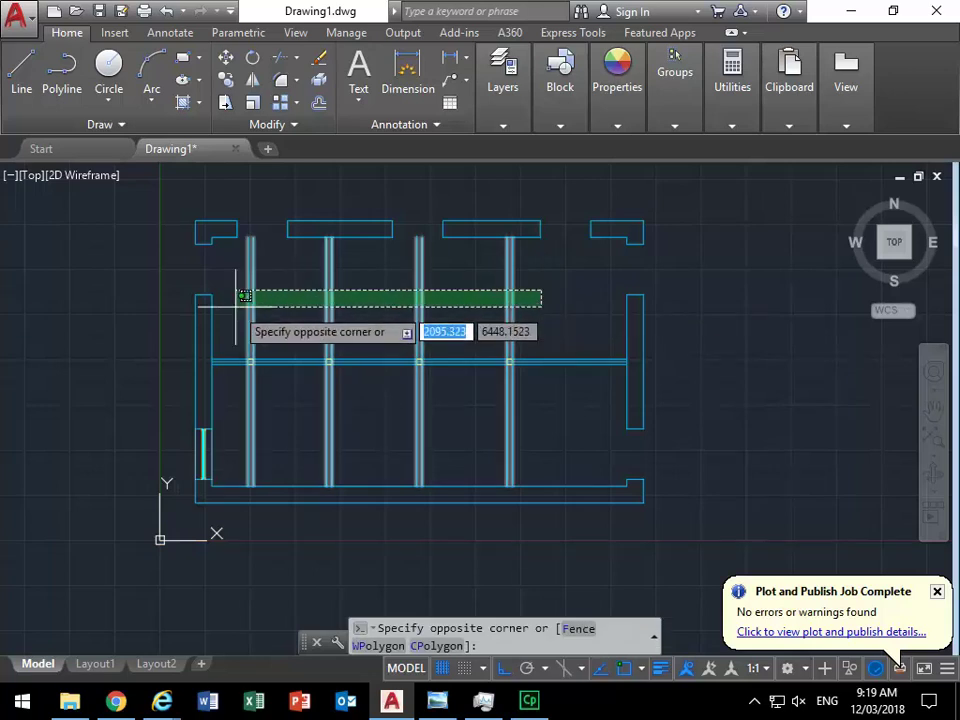
left_click(643, 279)
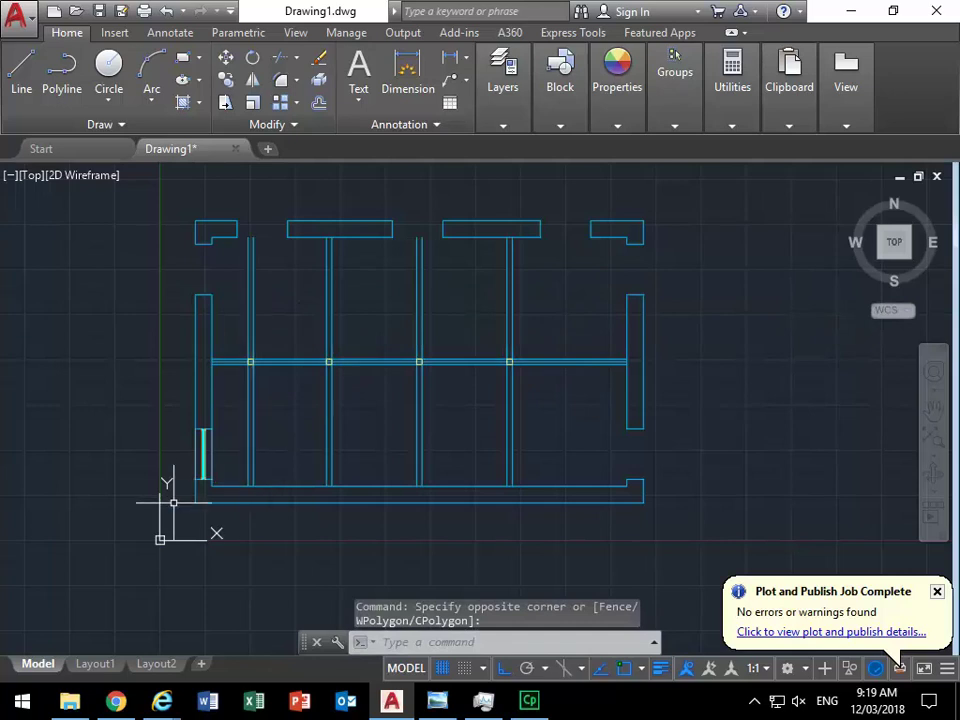
scroll(181, 471, "up", 4)
scroll(181, 471, "up", 4)
middle_click_drag(223, 446, 161, 497)
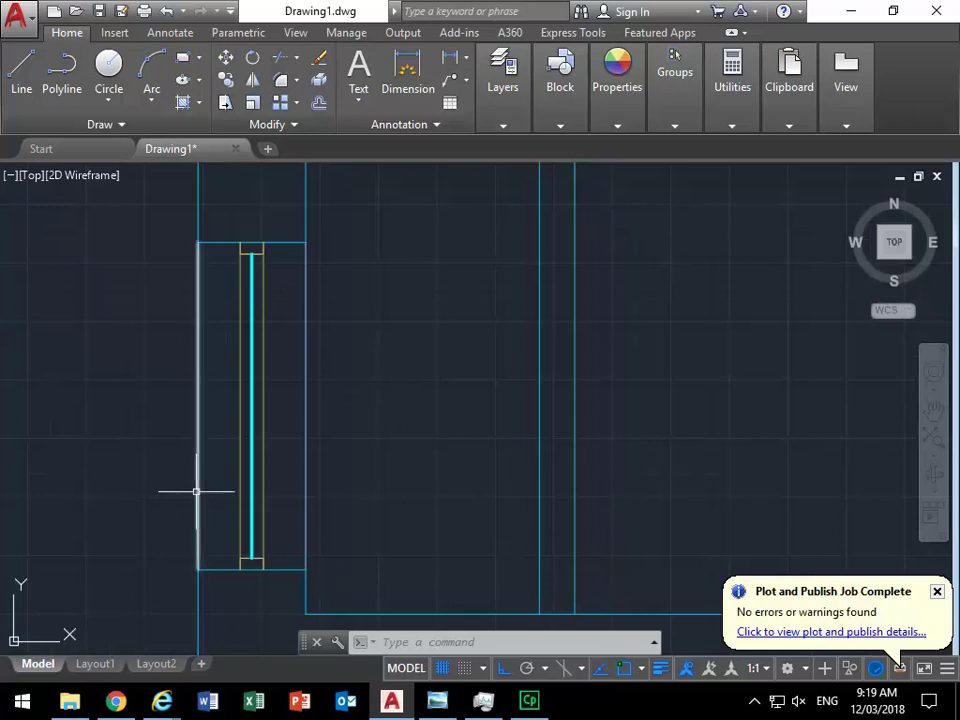
mouse_move(197, 491)
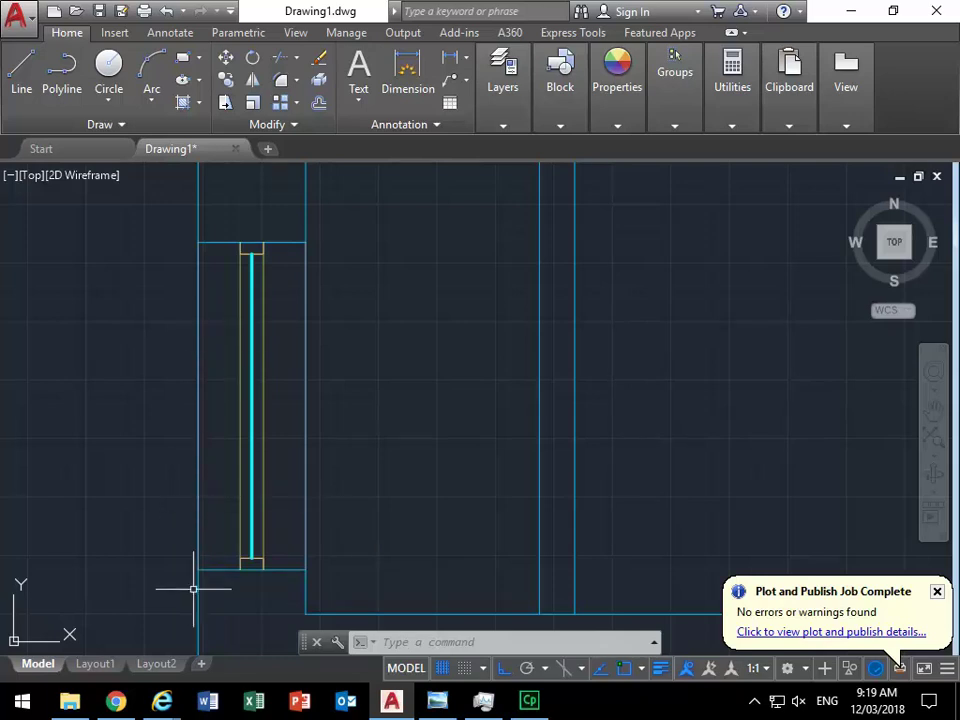
left_click(223, 207)
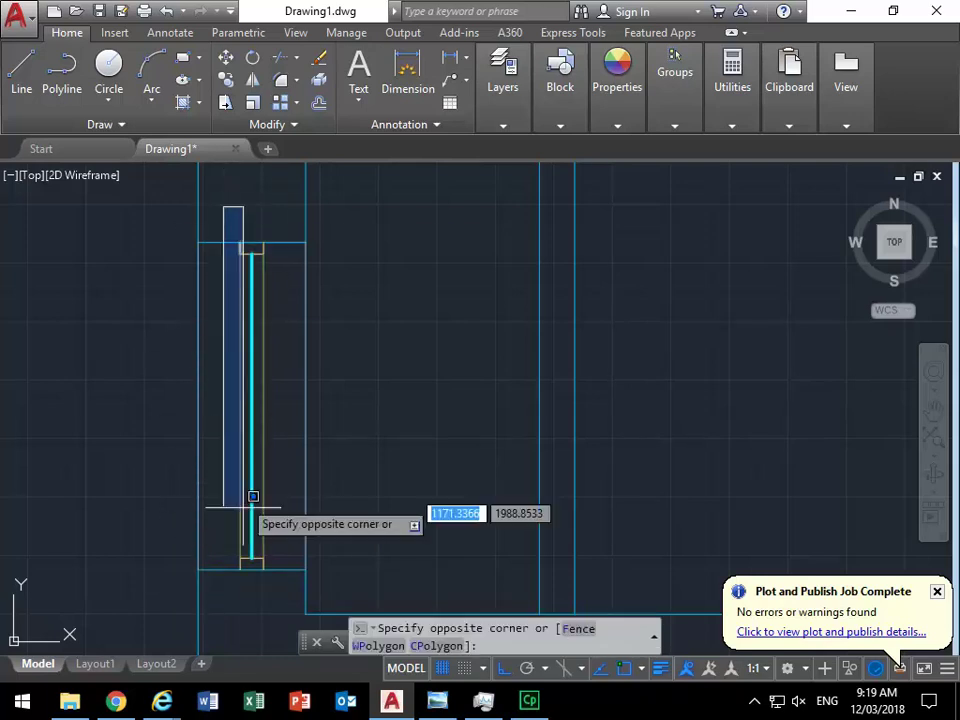
left_click(288, 590)
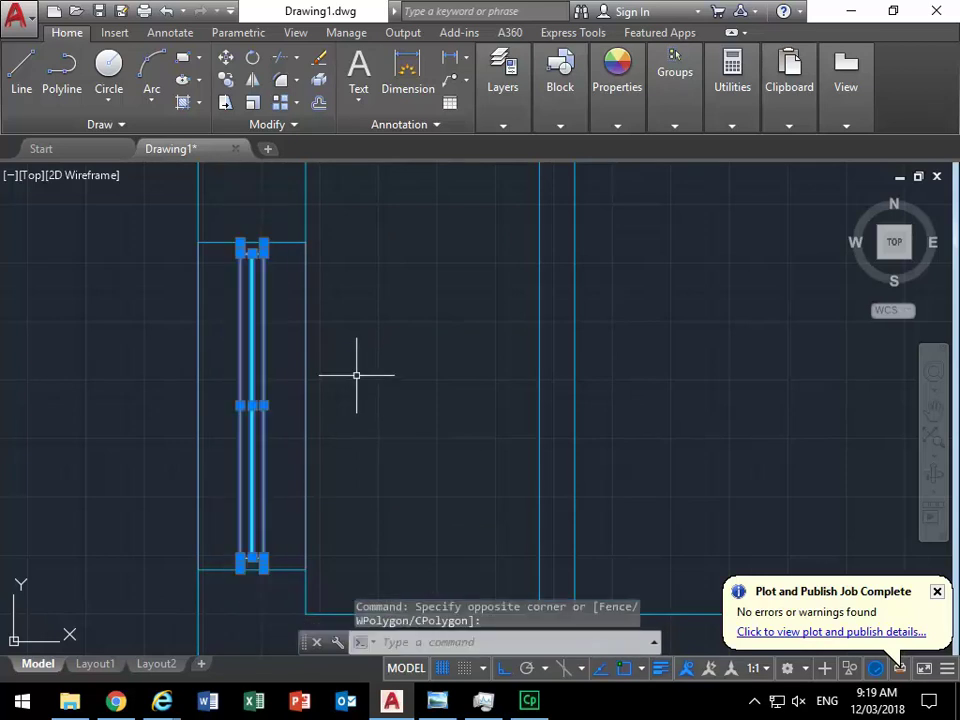
key("Escape")
key("Escape")
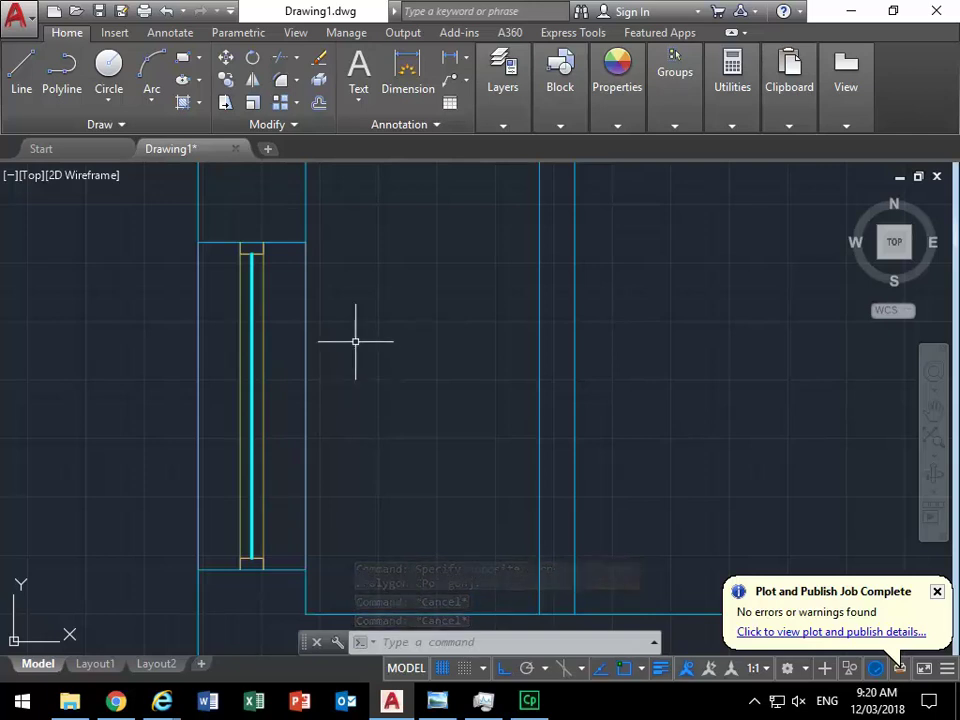
- Try converting the left wall window's frame, glazing and two outer lines into a WINDOW-EXIST block with base point 0,0,0, and undo it
left_click(226, 214)
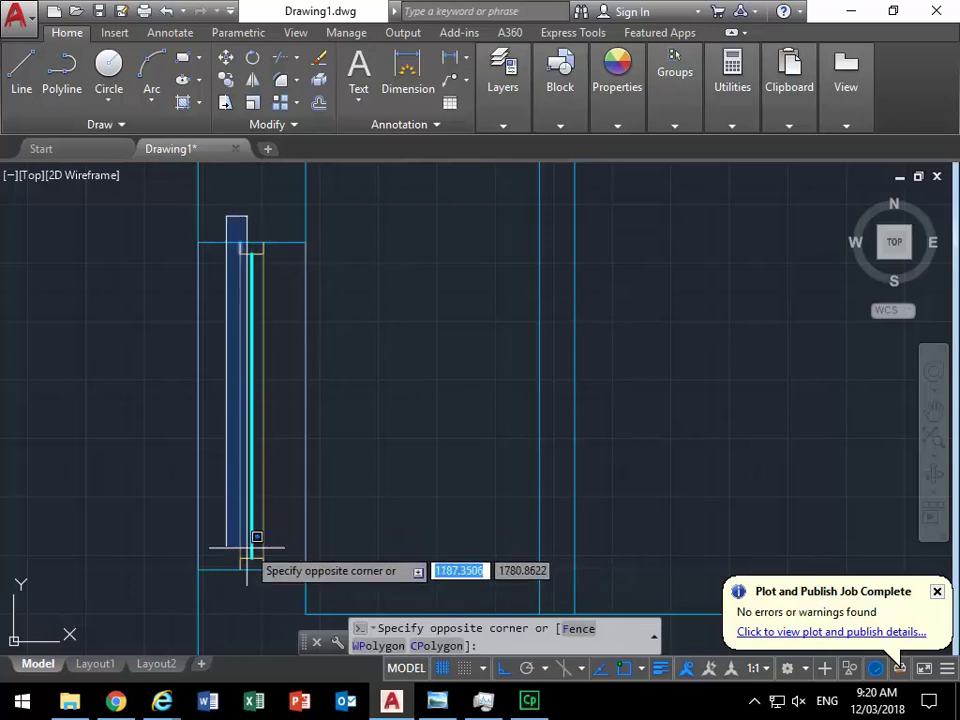
left_click(286, 587)
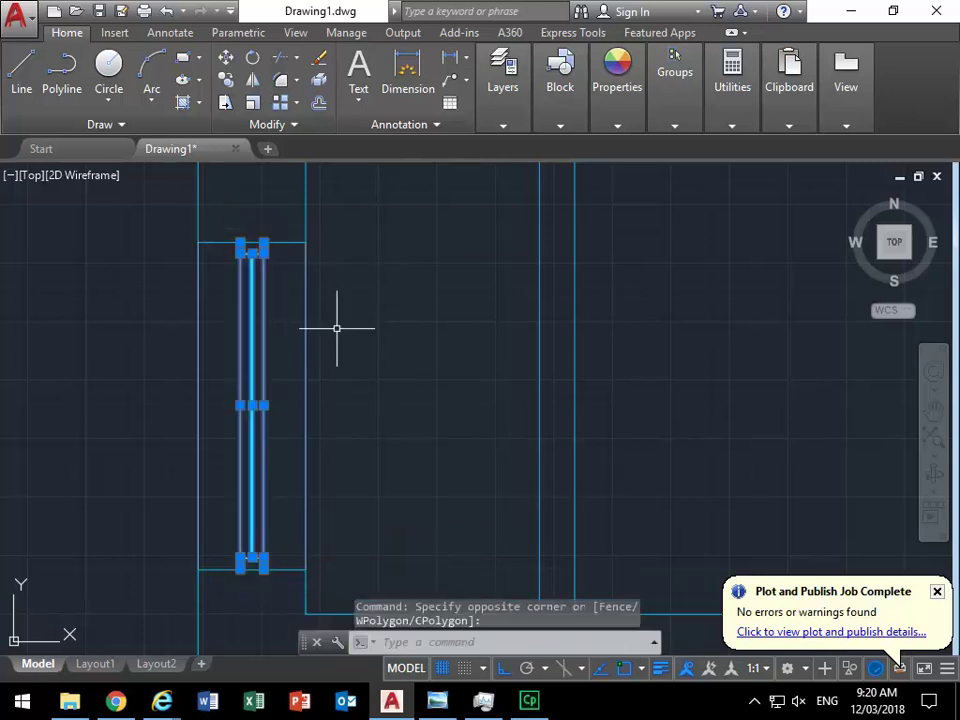
left_click(343, 377)
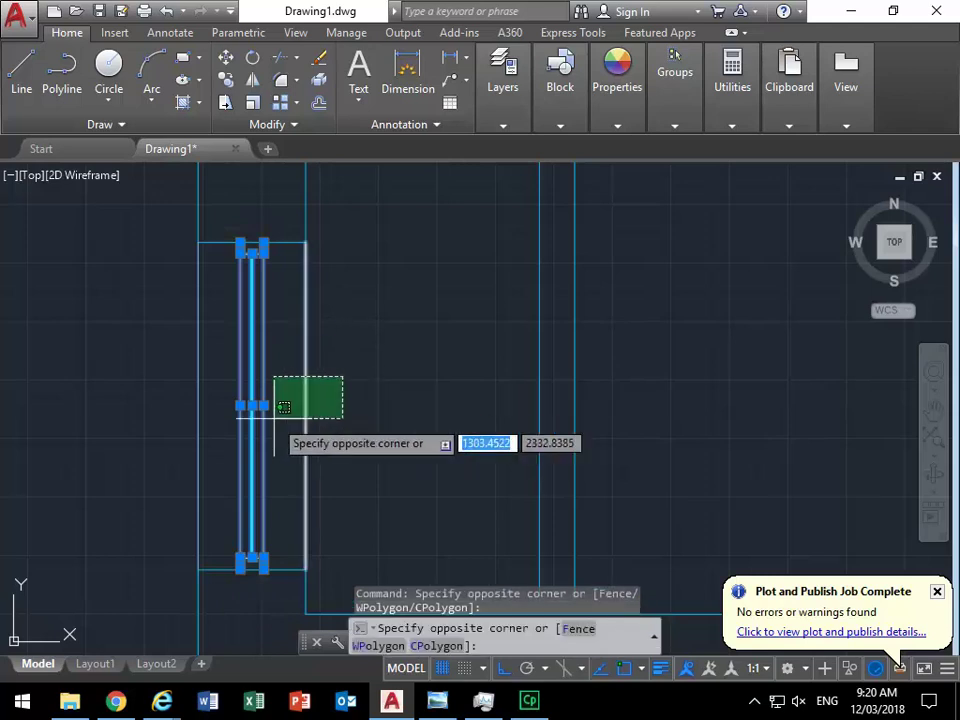
left_click(156, 419)
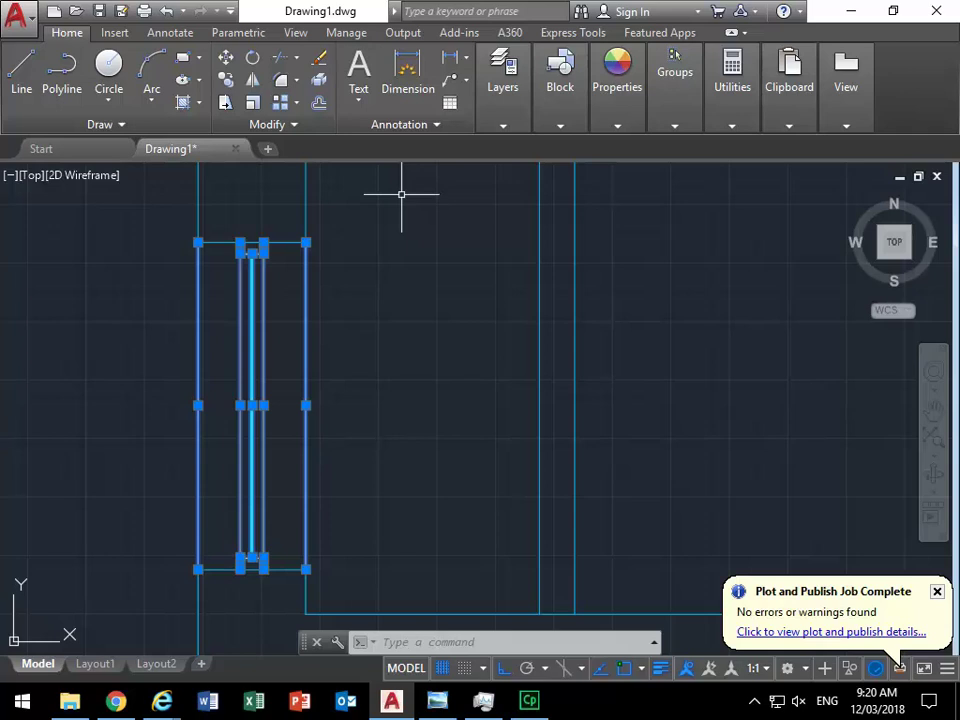
left_click(562, 80)
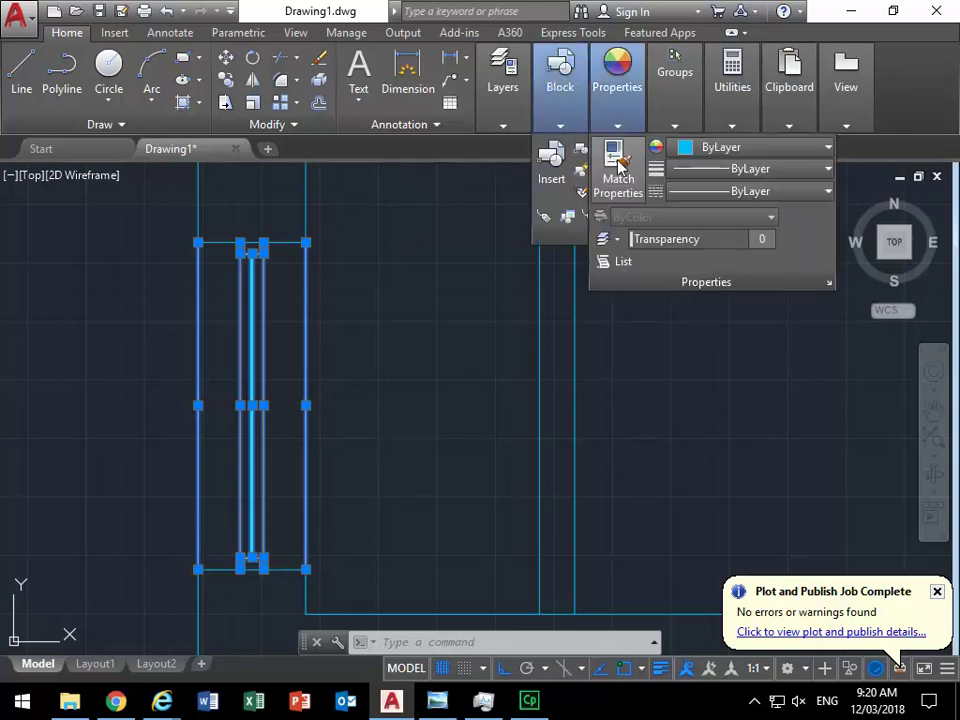
left_click(610, 152)
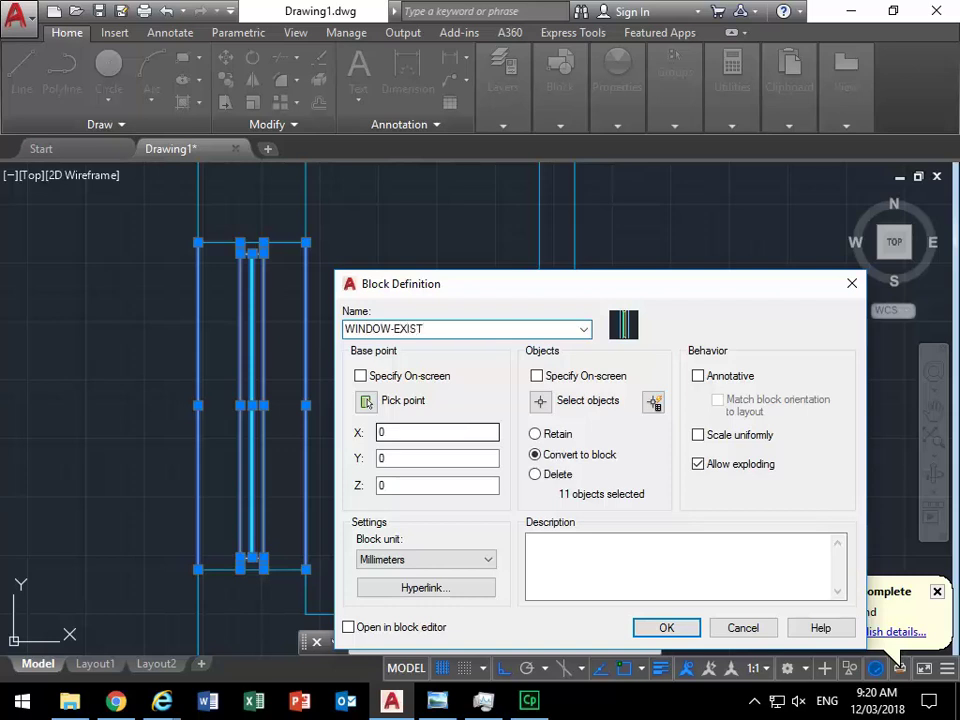
key("Return")
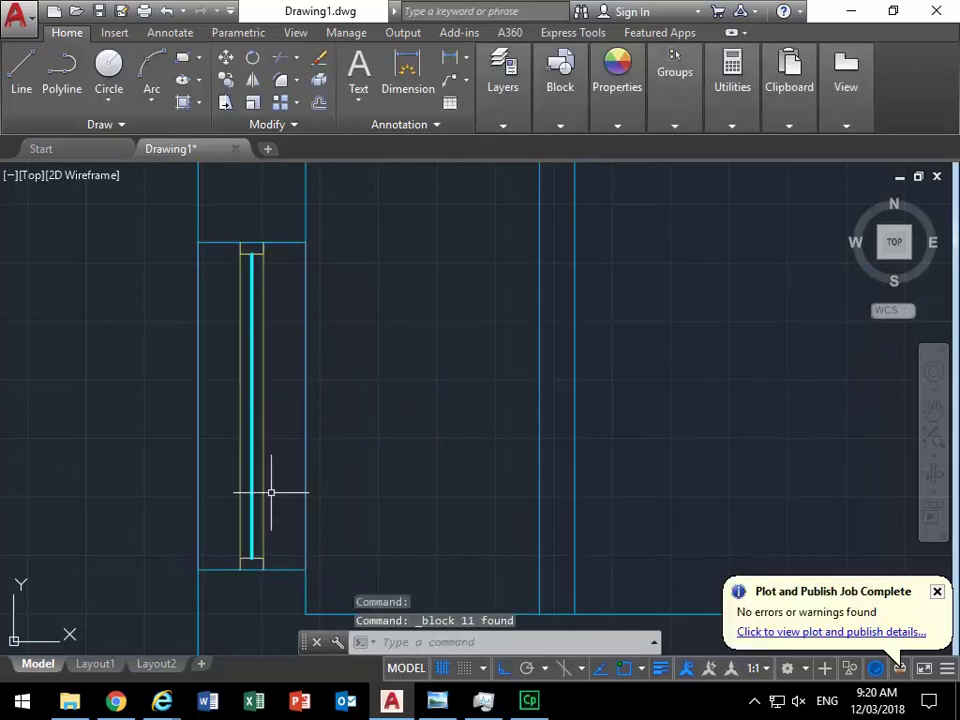
left_click(203, 539)
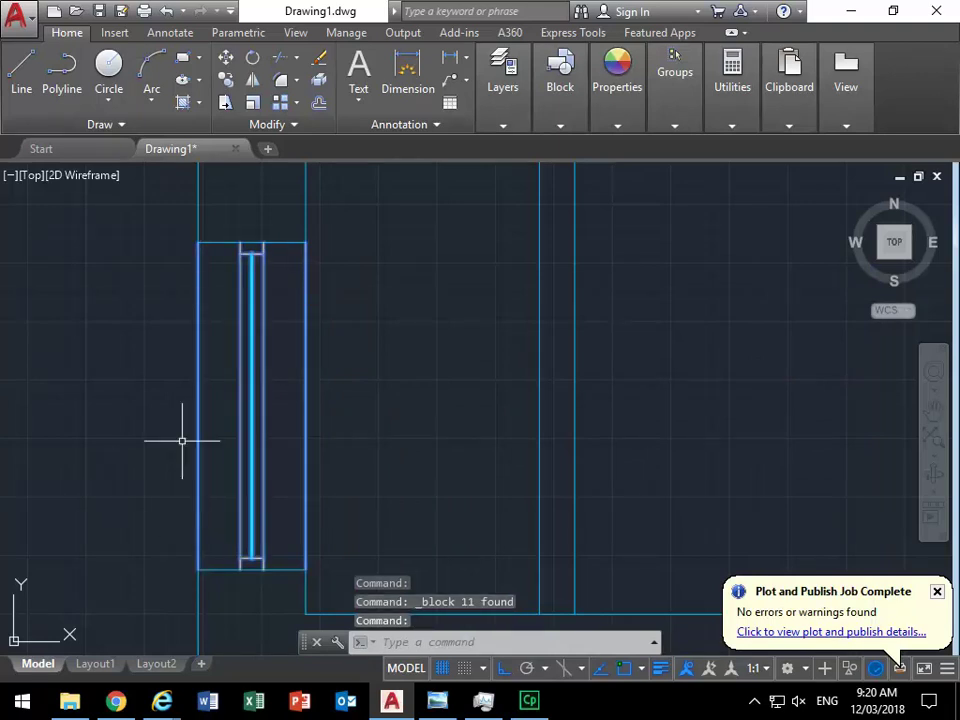
left_click(166, 11)
- Convert the window's frame, glazing and two outer lines into a block named WINDOW-EXIST, with its base point at the opening's lower-left corner
left_click(229, 216)
left_click(274, 577)
left_click(343, 386)
left_click(193, 420)
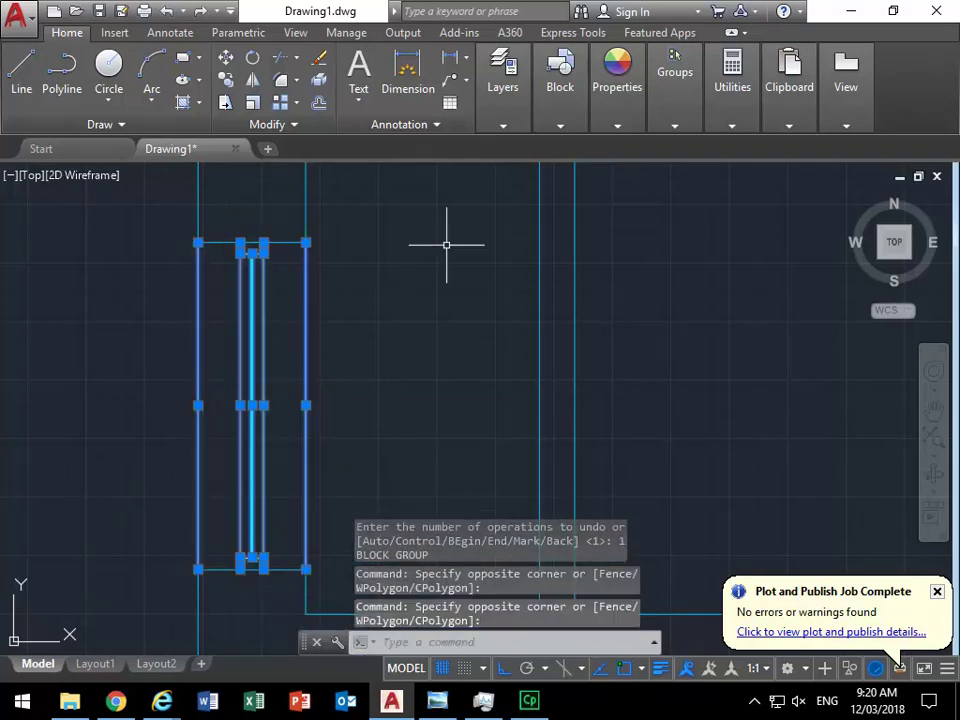
mouse_move(560, 90)
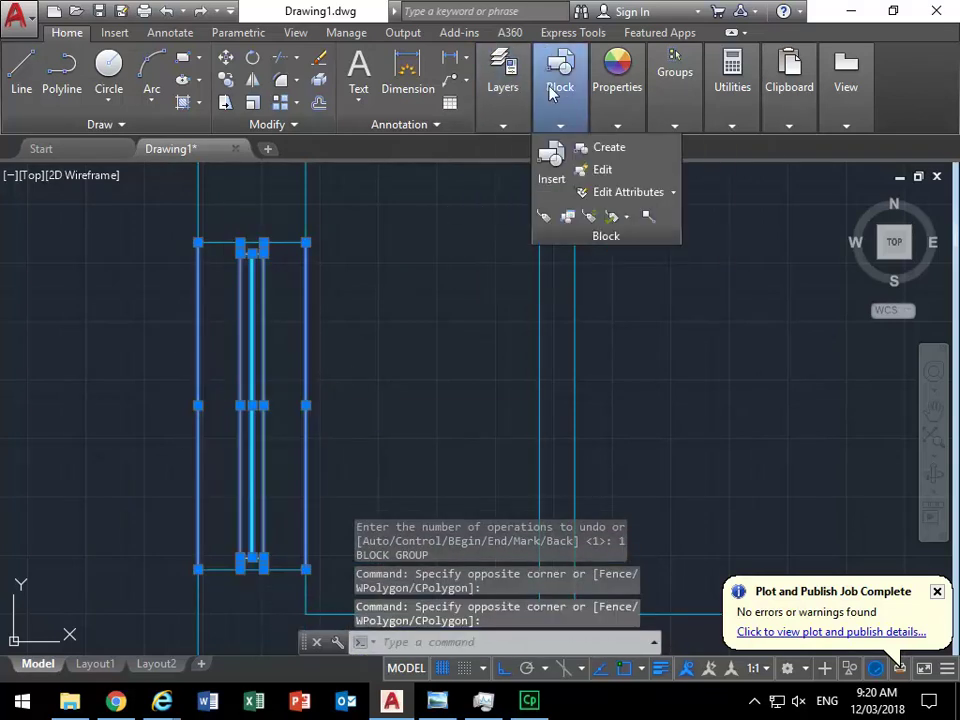
left_click(607, 150)
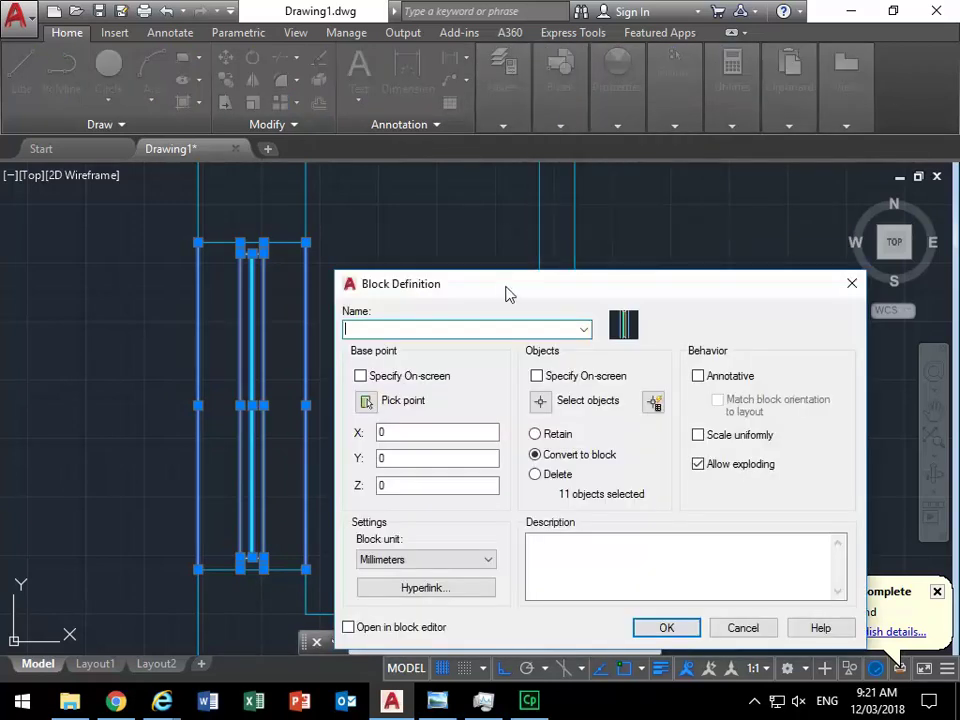
left_click_drag(507, 294, 406, 232)
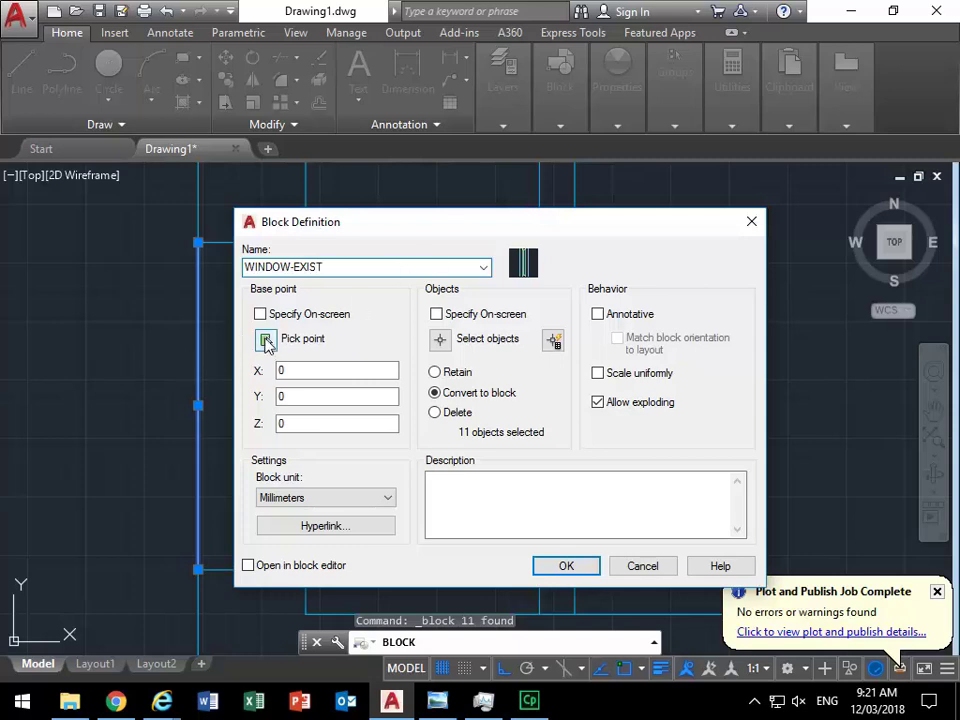
left_click(266, 341)
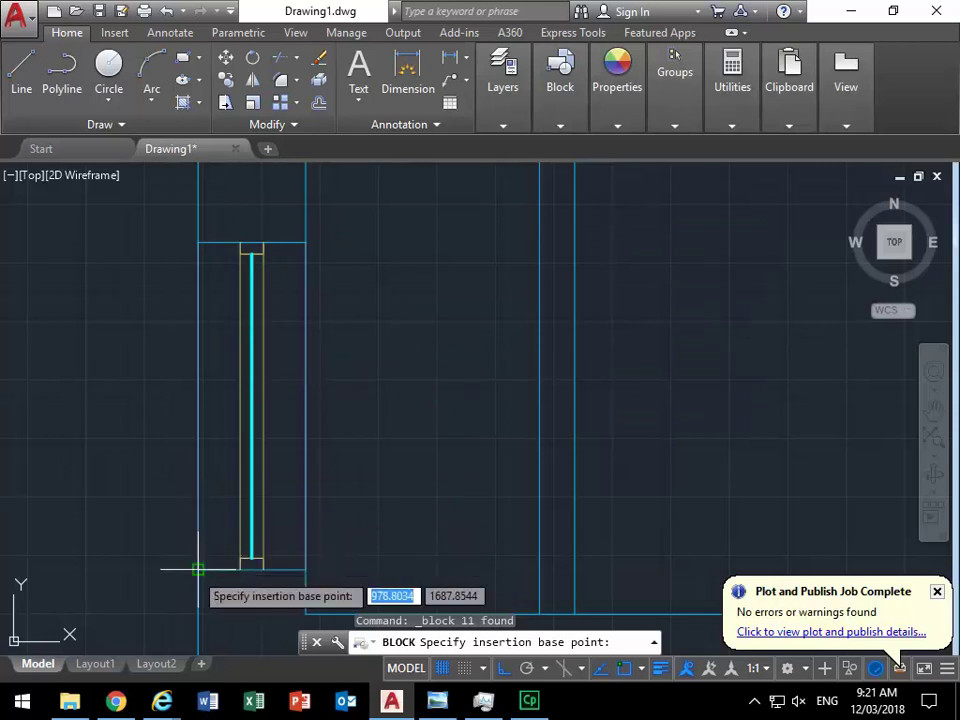
left_click(198, 569)
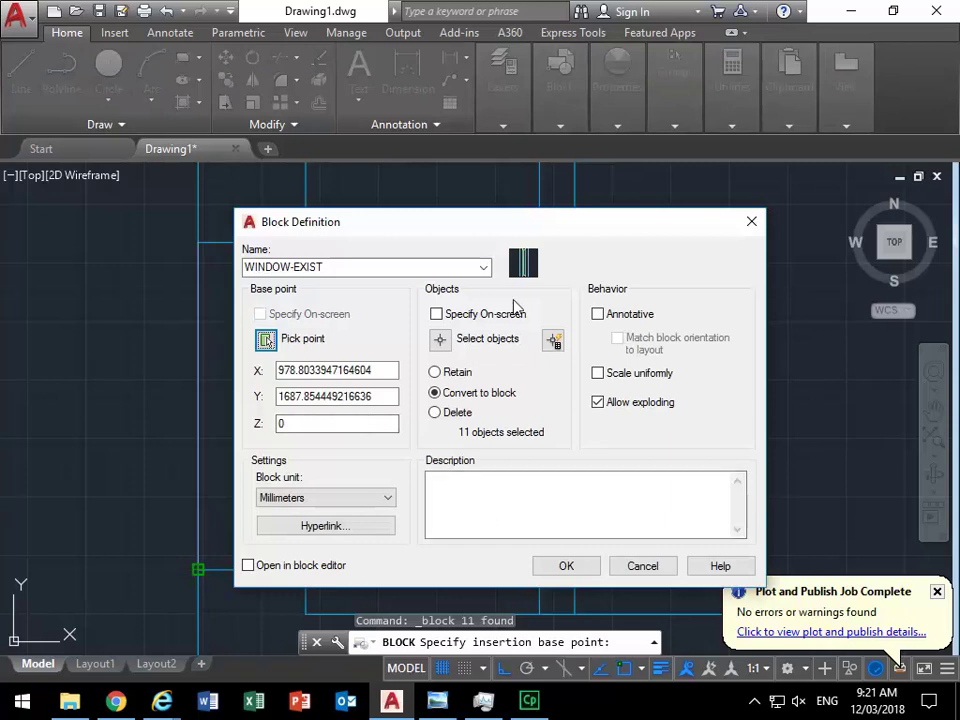
left_click(566, 566)
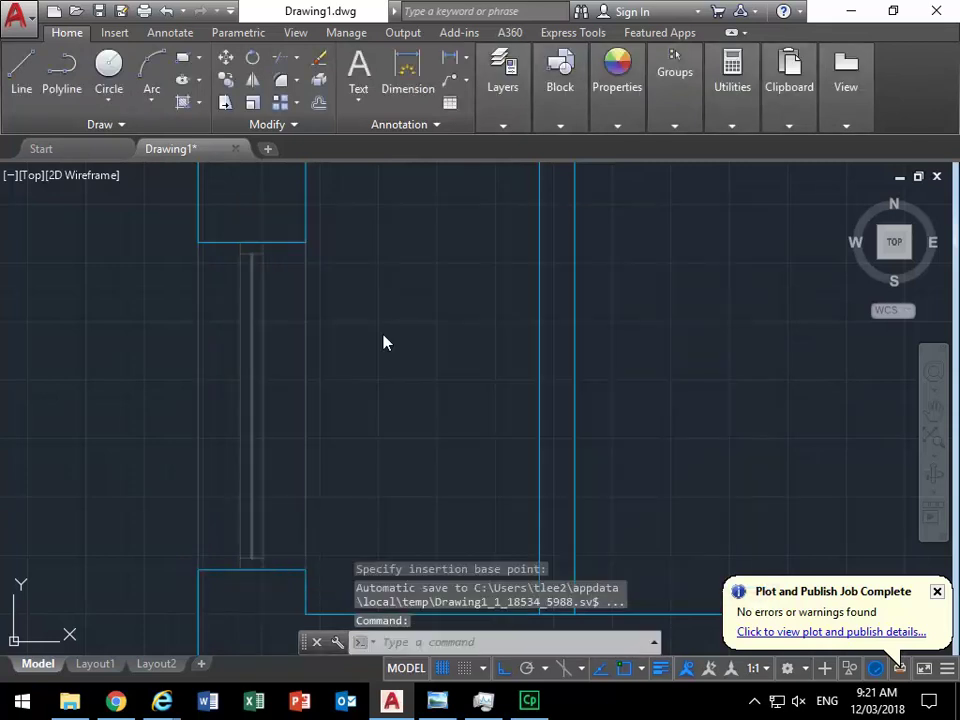
- Insert the WINDOW-EXIST block unrotated into the left outer wall's upper opening, at the opening's lower-left corner
scroll(376, 332, "down", 6)
mouse_move(376, 332)
middle_mouse_down()
mouse_move(388, 298)
mouse_move(354, 491)
middle_mouse_up()
scroll(339, 343, "up", 2)
mouse_move(339, 343)
middle_mouse_down()
mouse_move(313, 394)
mouse_move(314, 431)
middle_mouse_up()
middle_click_drag(353, 279, 341, 401)
mouse_move(560, 80)
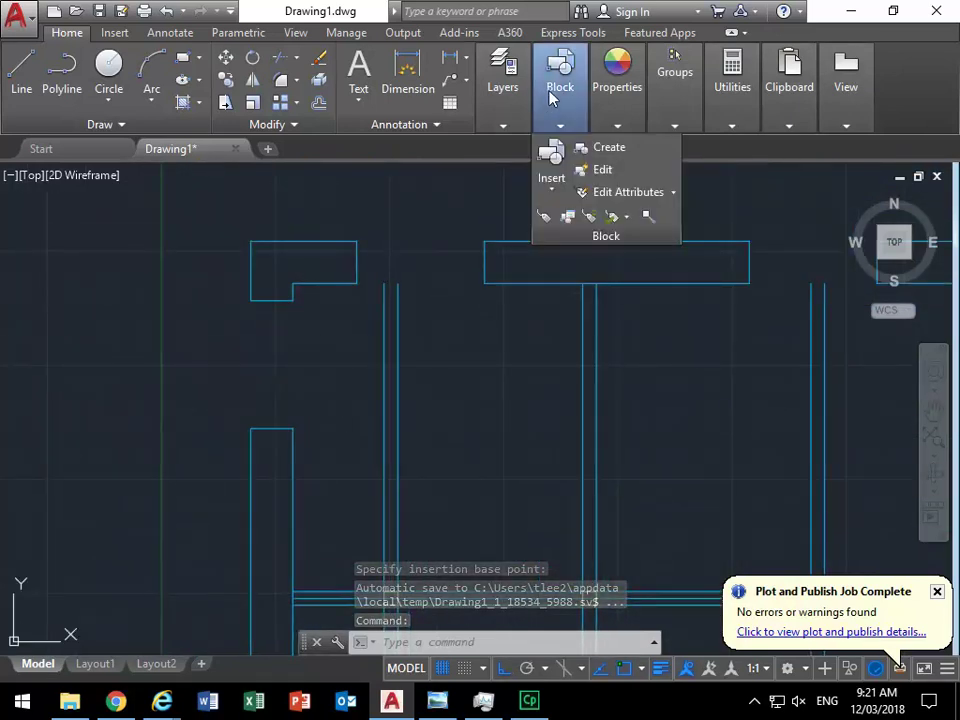
left_click(553, 175)
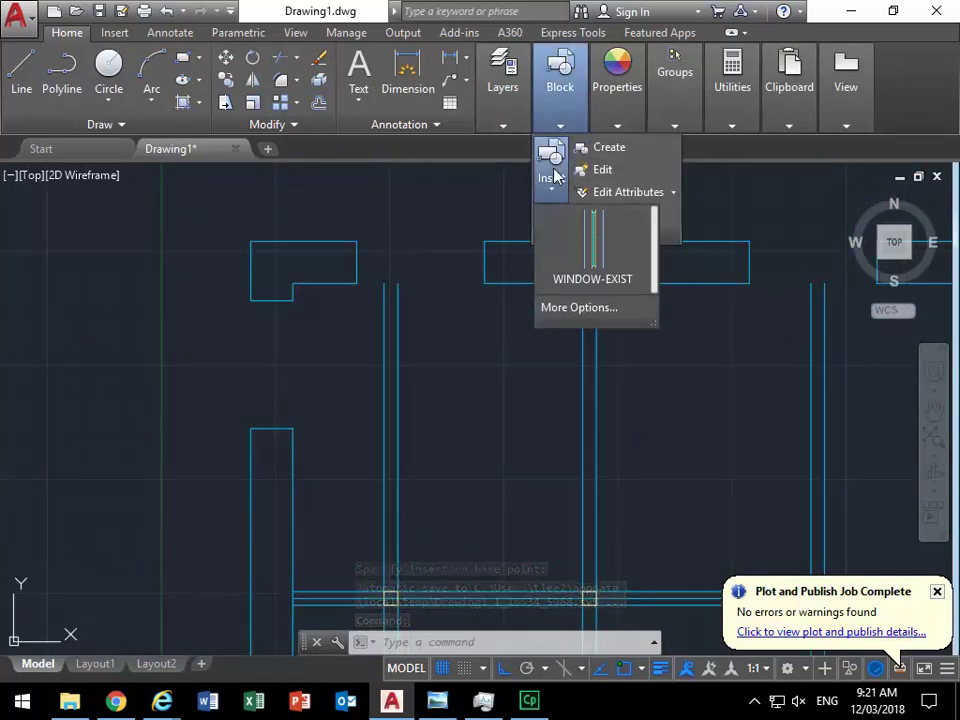
left_click(595, 262)
left_click(250, 427)
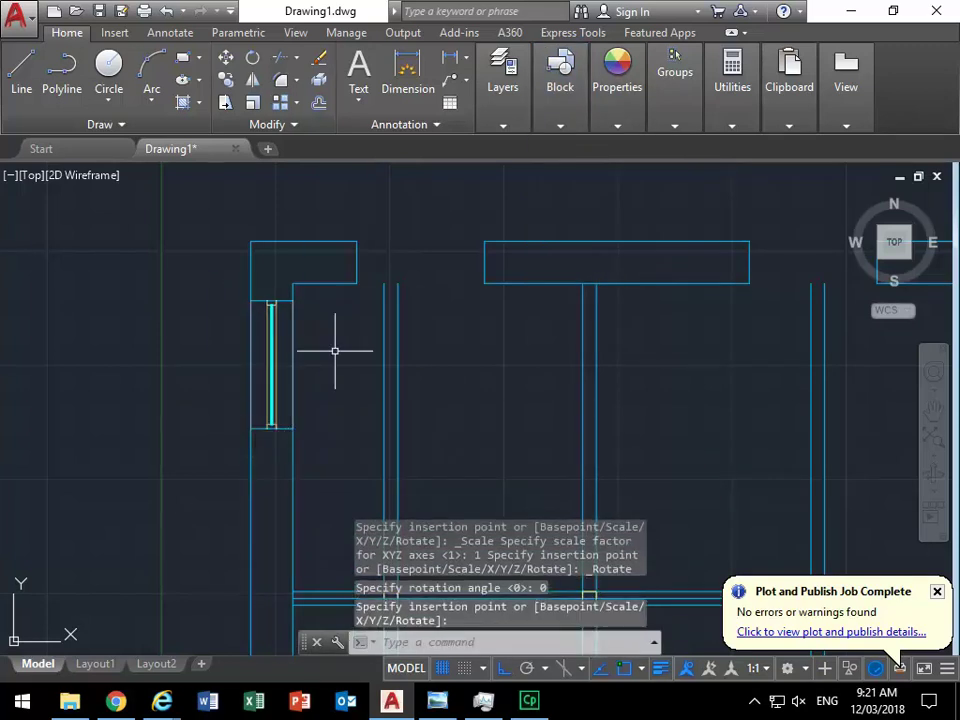
- Insert WINDOW-EXIST with on-screen rotation at the upper-left corner of the upper outer wall's first opening, turned to lie along the wall
middle_click_drag(388, 285, 316, 374)
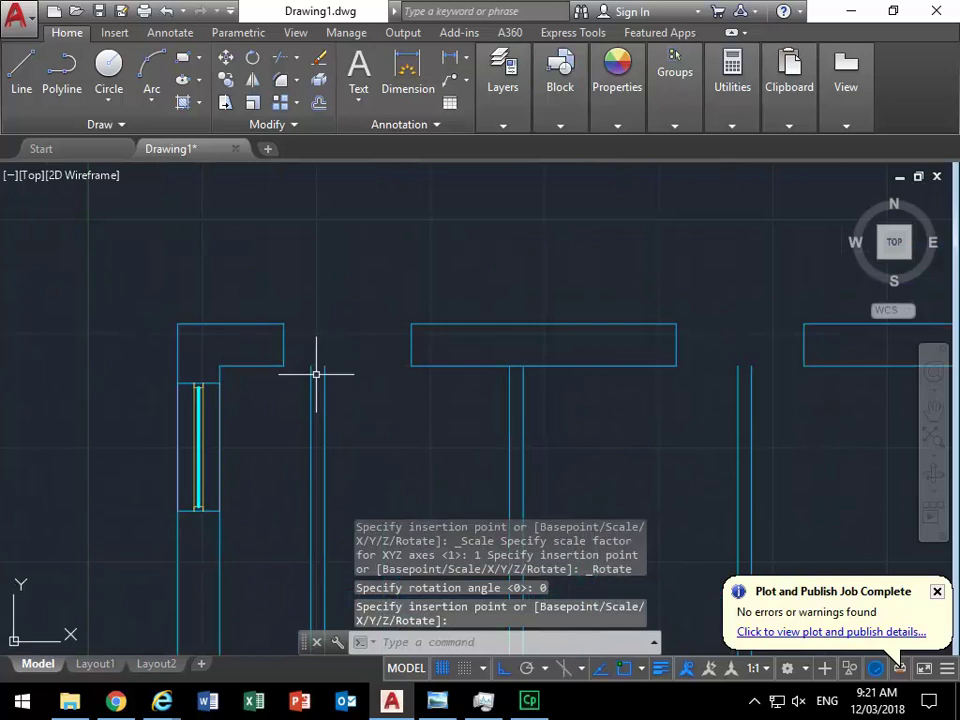
left_click(560, 80)
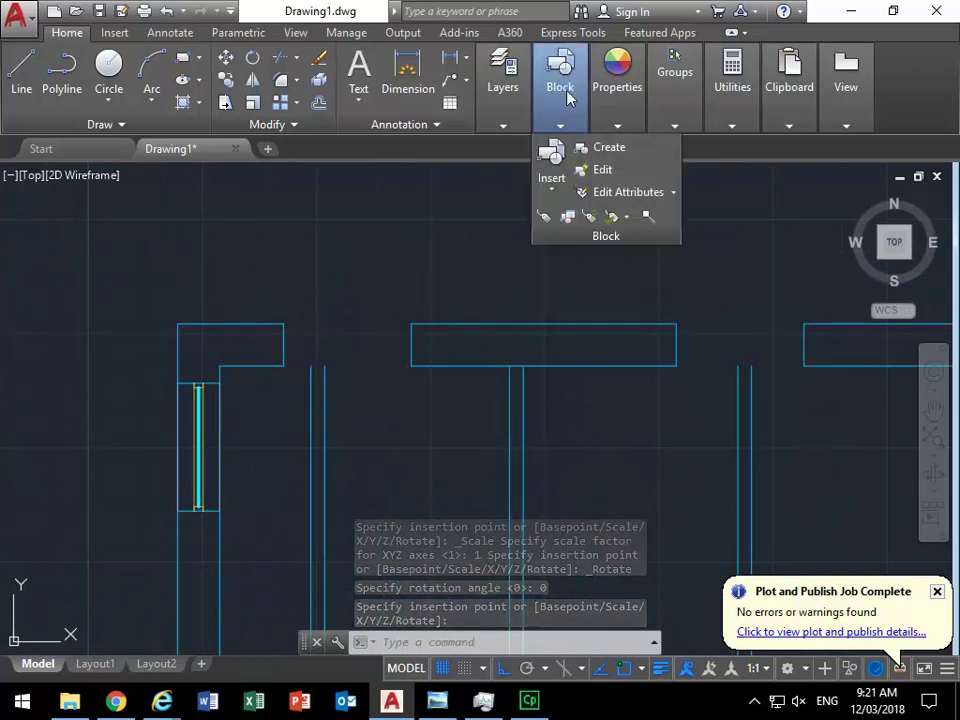
left_click(549, 180)
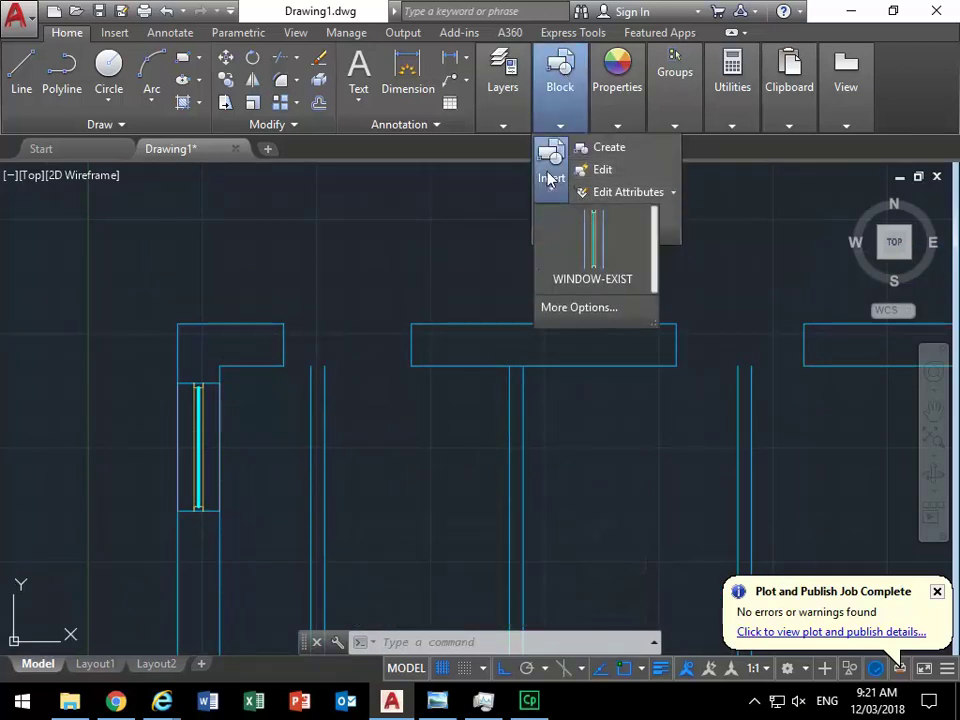
left_click(578, 307)
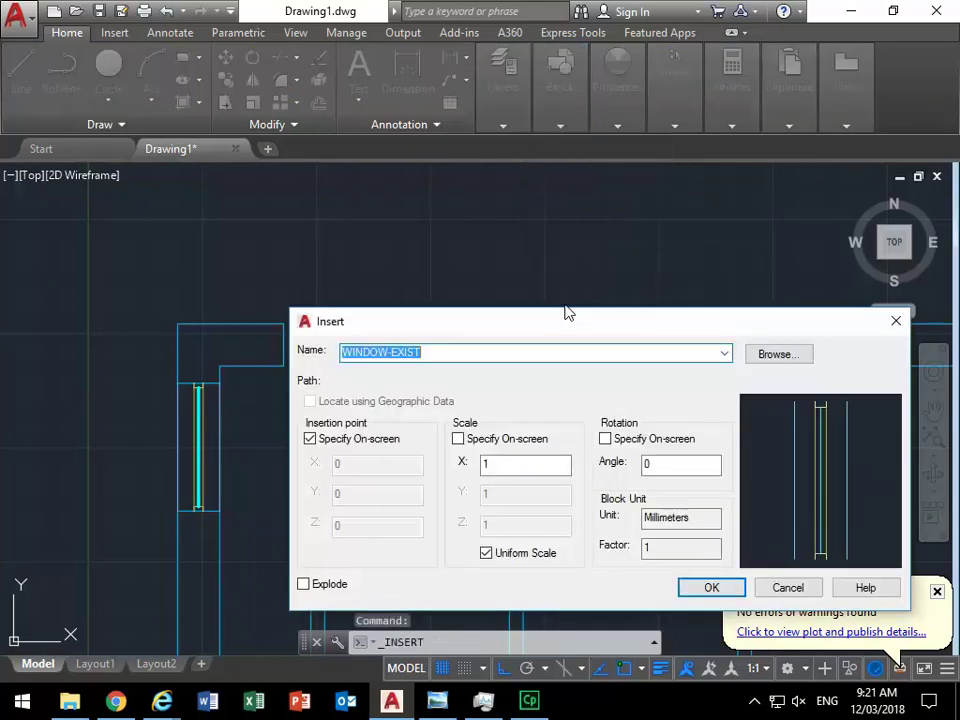
left_click_drag(565, 330, 475, 207)
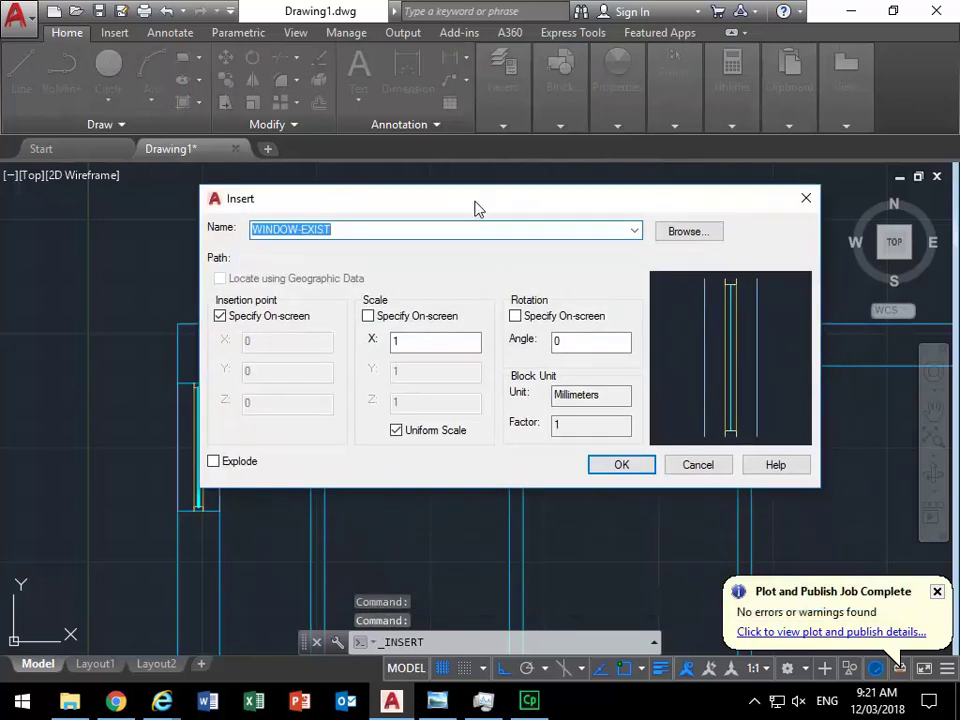
left_click(515, 317)
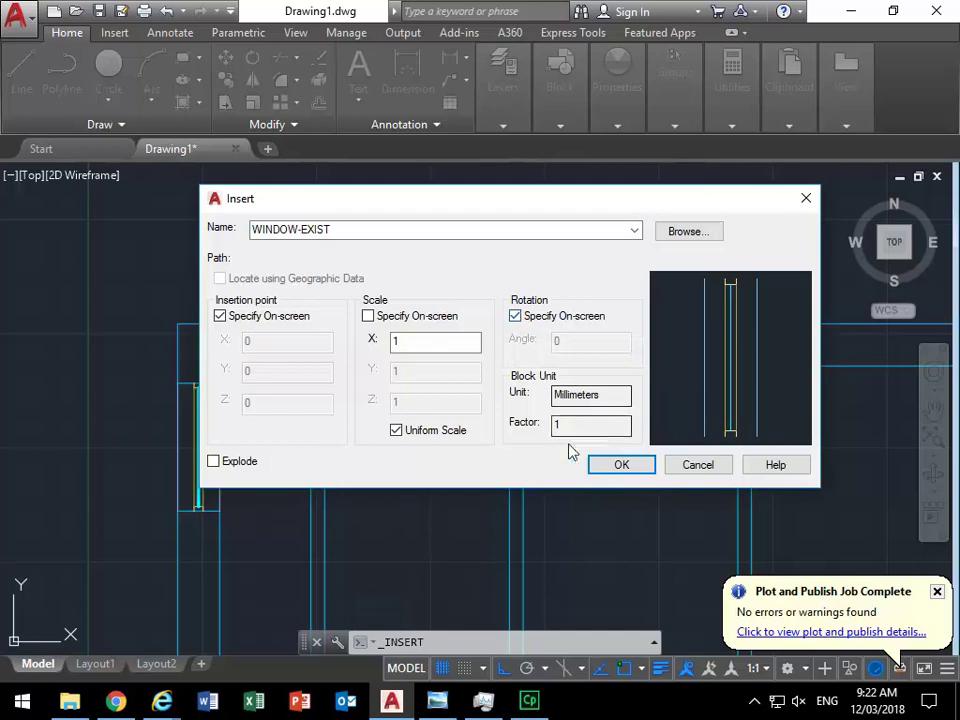
left_click(514, 315)
left_click(515, 316)
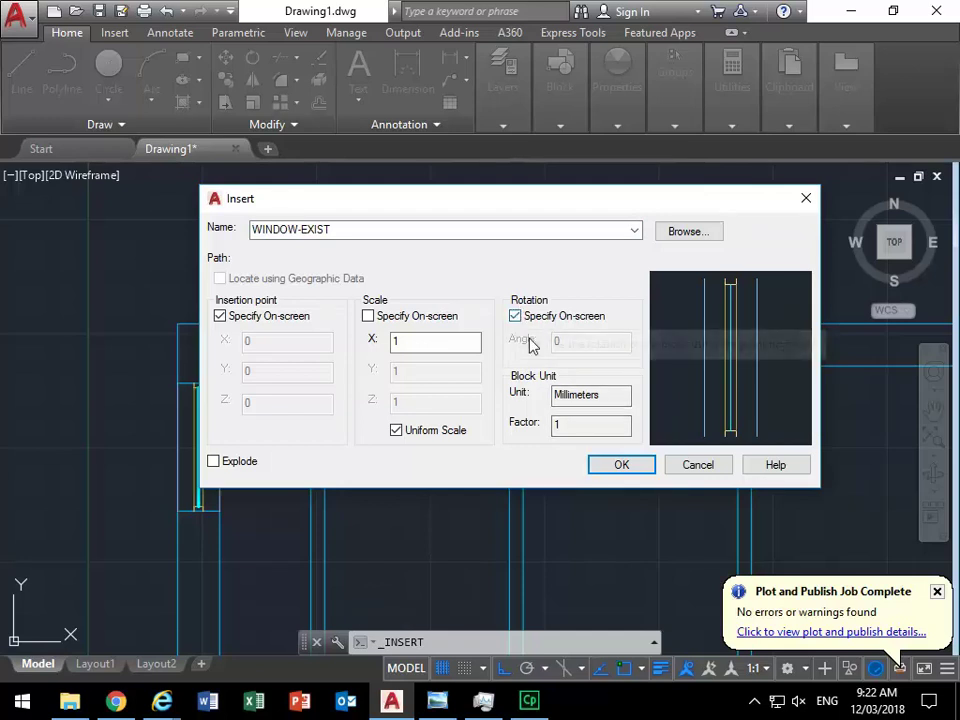
left_click(619, 465)
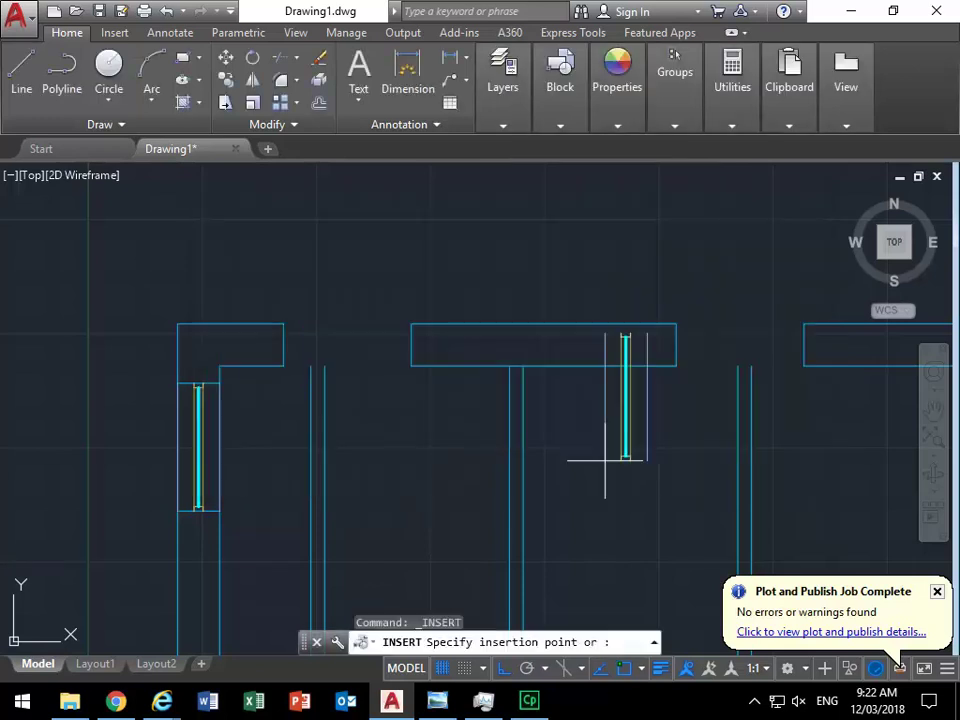
left_click(283, 323)
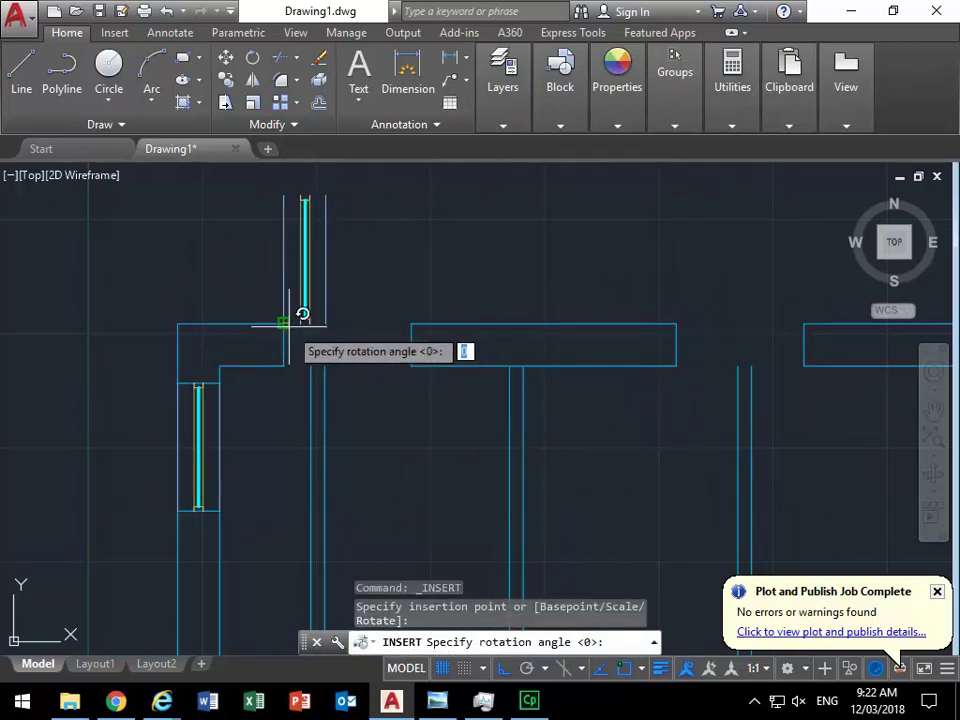
left_click(279, 440)
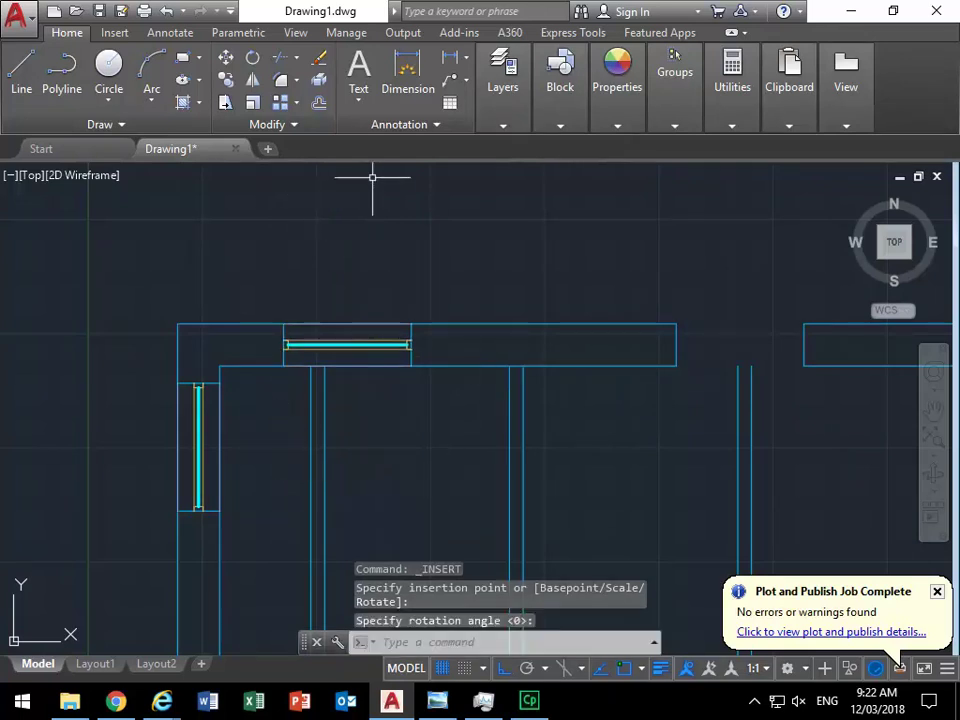
- Insert WINDOW-EXIST at the upper-left corner of the upper outer wall's second opening, rotated to lie along the wall
mouse_move(503, 90)
mouse_move(558, 105)
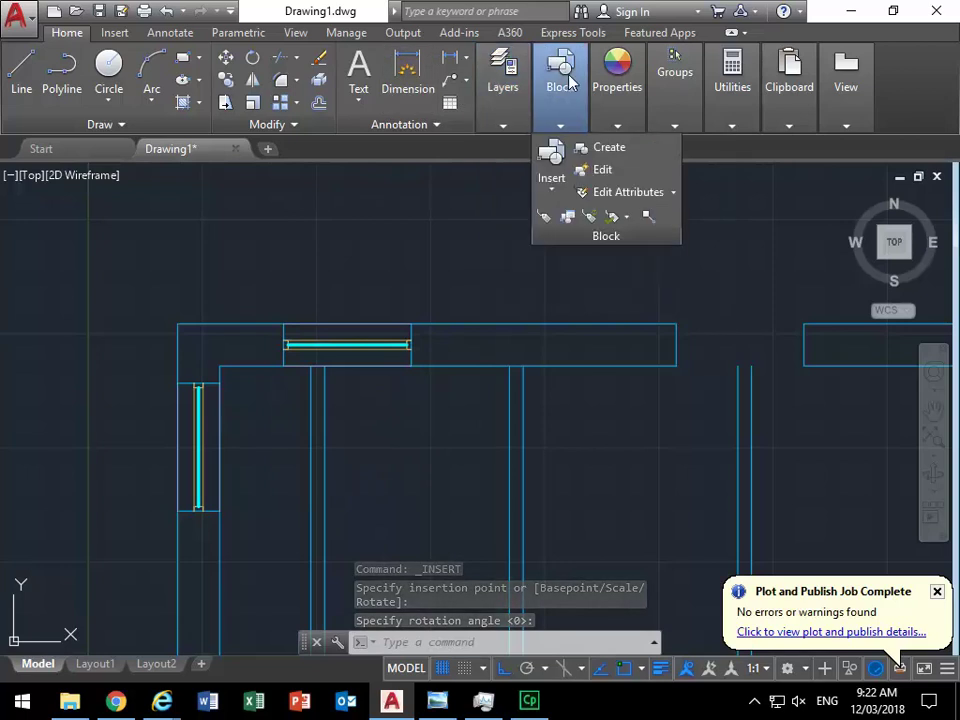
left_click(548, 168)
left_click(592, 250)
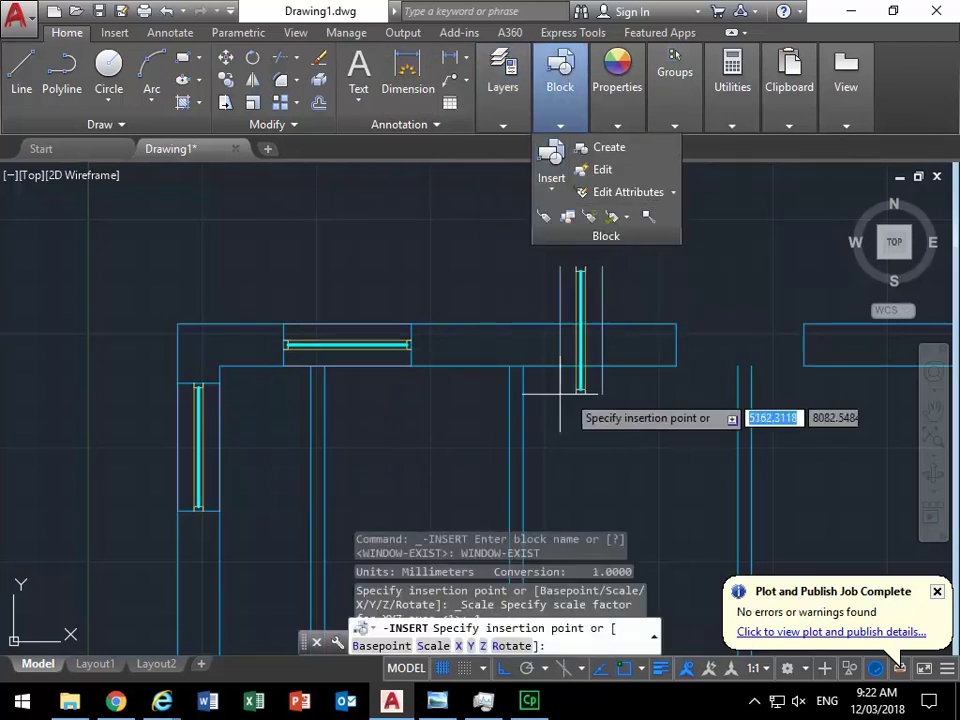
middle_click_drag(707, 322, 463, 357)
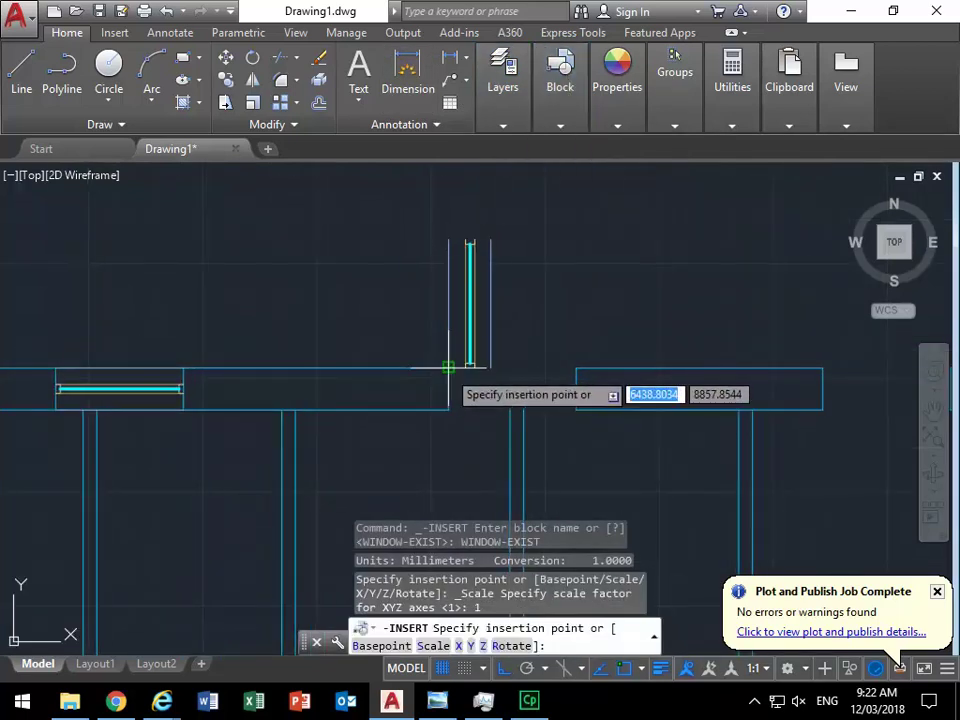
left_click(448, 366)
key("Return")
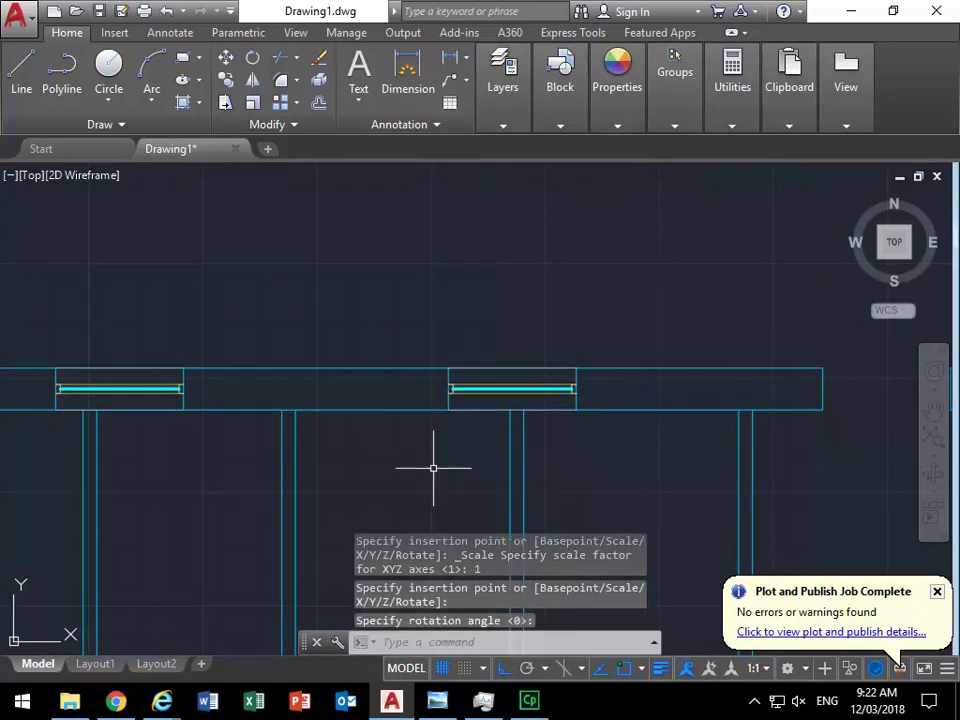
- Insert WINDOW-EXIST at the upper-left corner of the upper outer wall's third opening, rotated to lie along the wall
middle_click_drag(583, 400, 262, 371)
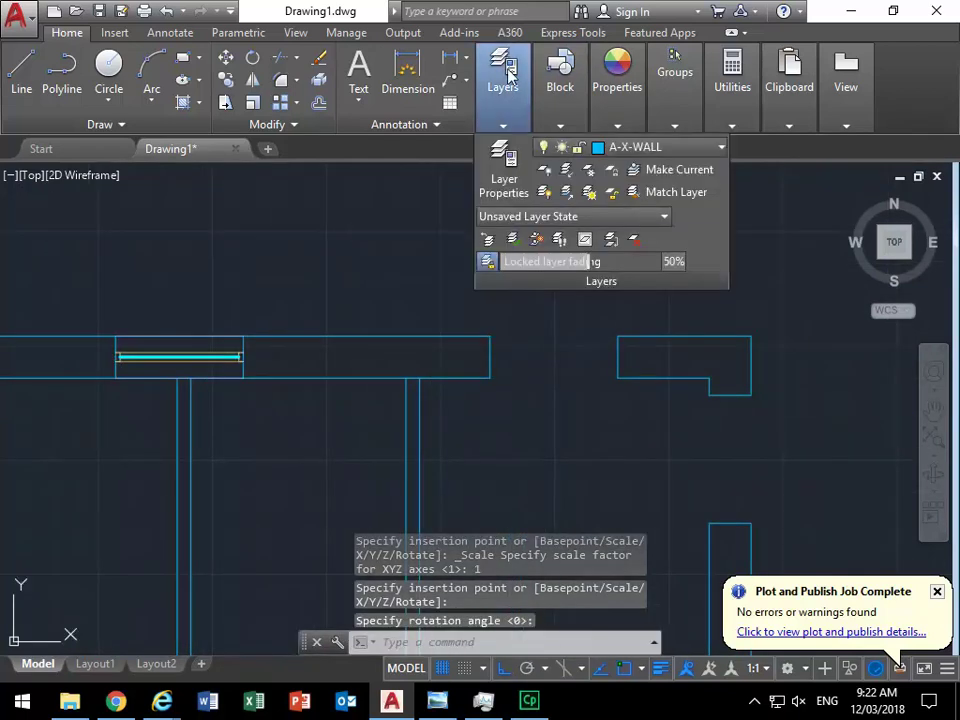
mouse_move(560, 90)
left_click(553, 188)
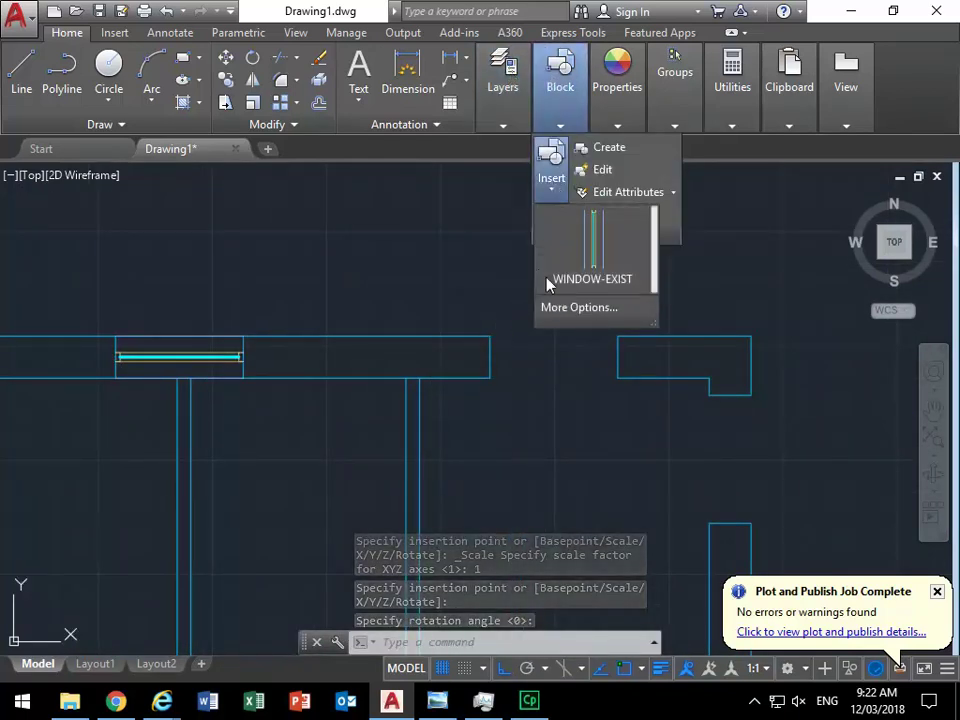
left_click(565, 240)
left_click(490, 336)
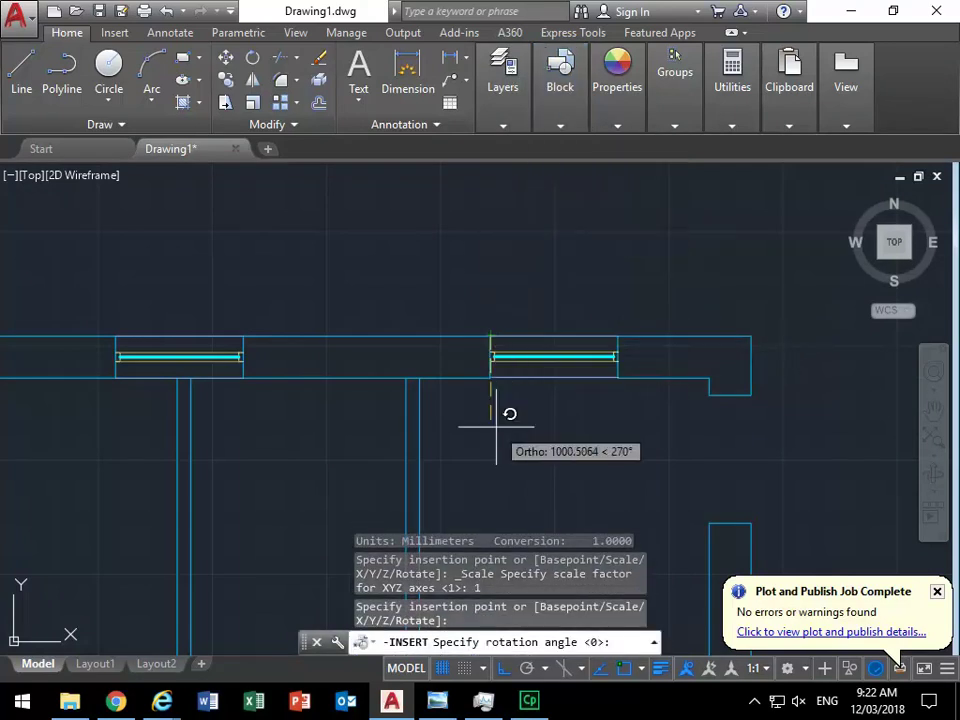
left_click(499, 432)
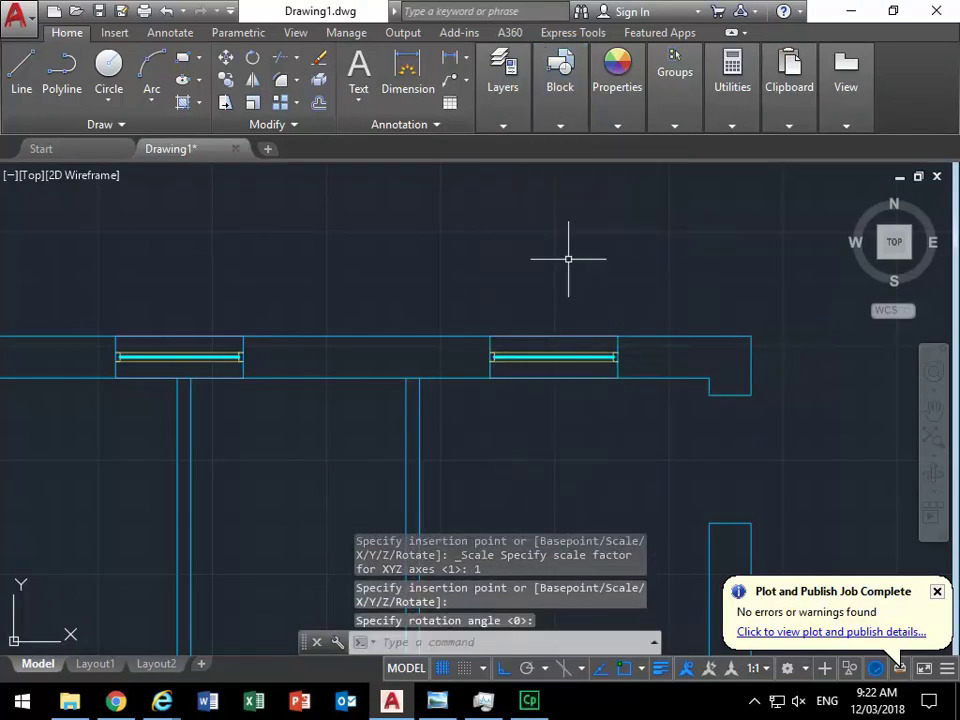
- Insert WINDOW-EXIST unrotated into the right outer wall's upper opening, at the opening's lower-left corner
mouse_move(525, 88)
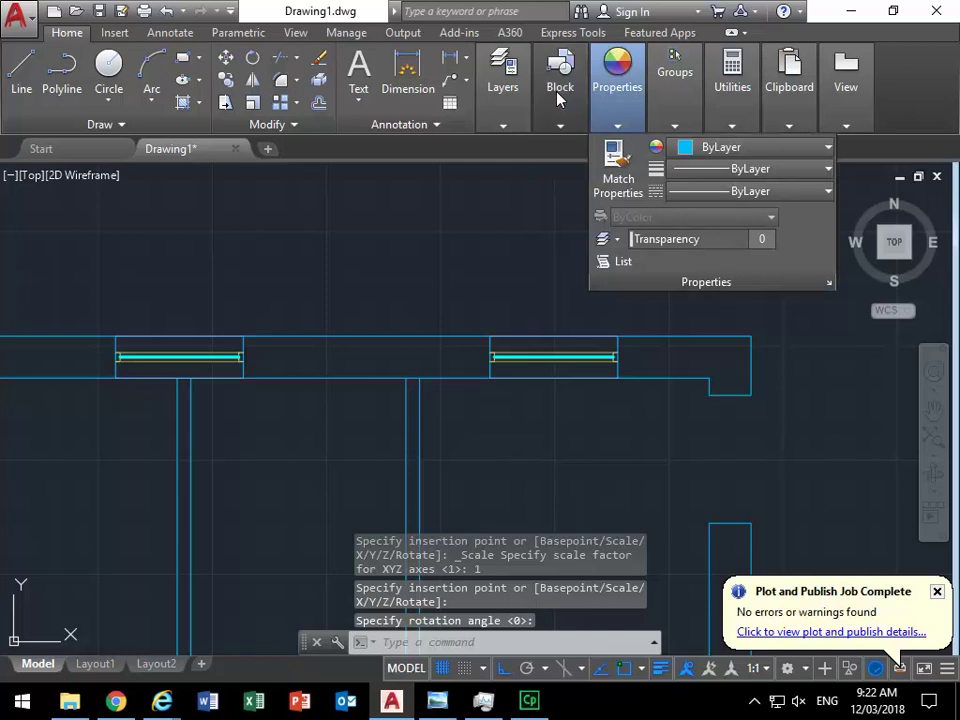
left_click(551, 165)
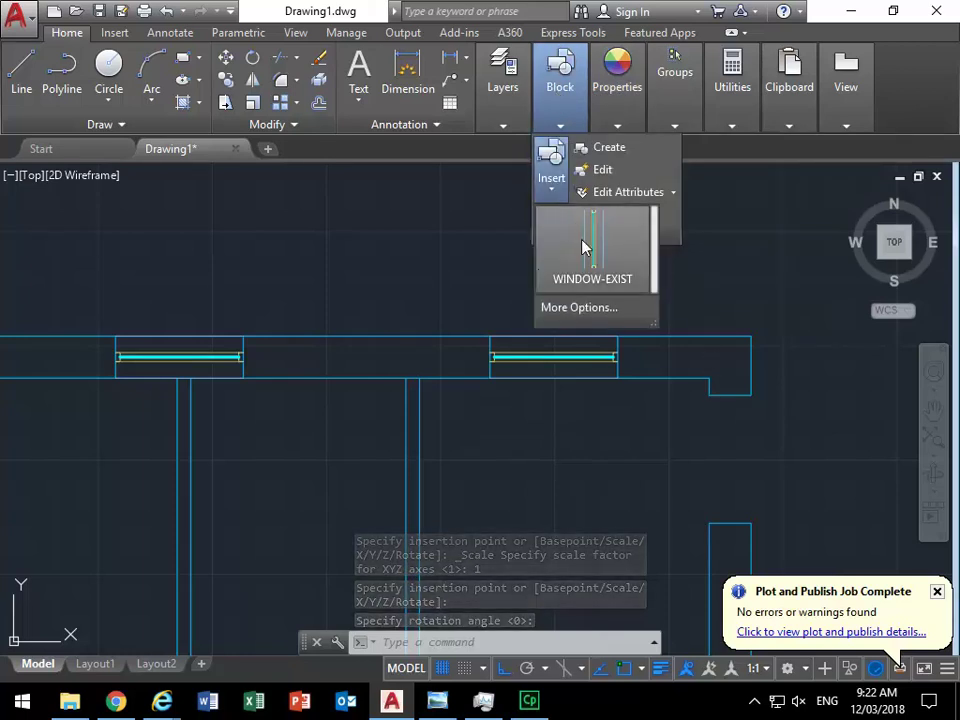
left_click(572, 230)
scroll(628, 422, "up", 2)
scroll(632, 392, "down", 3)
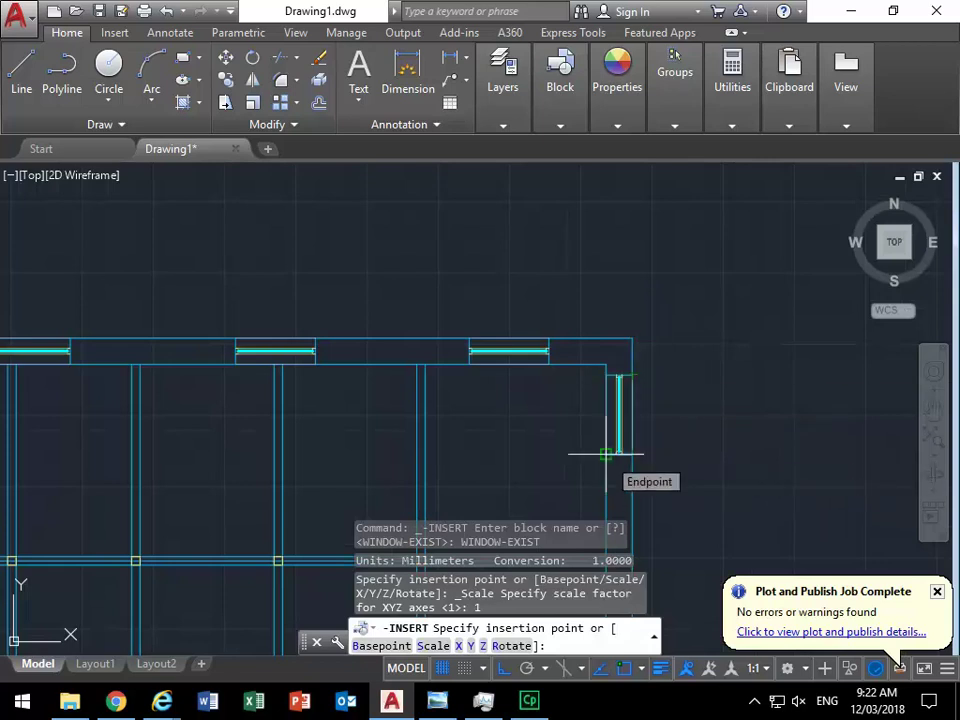
left_click(606, 454)
key("Return")
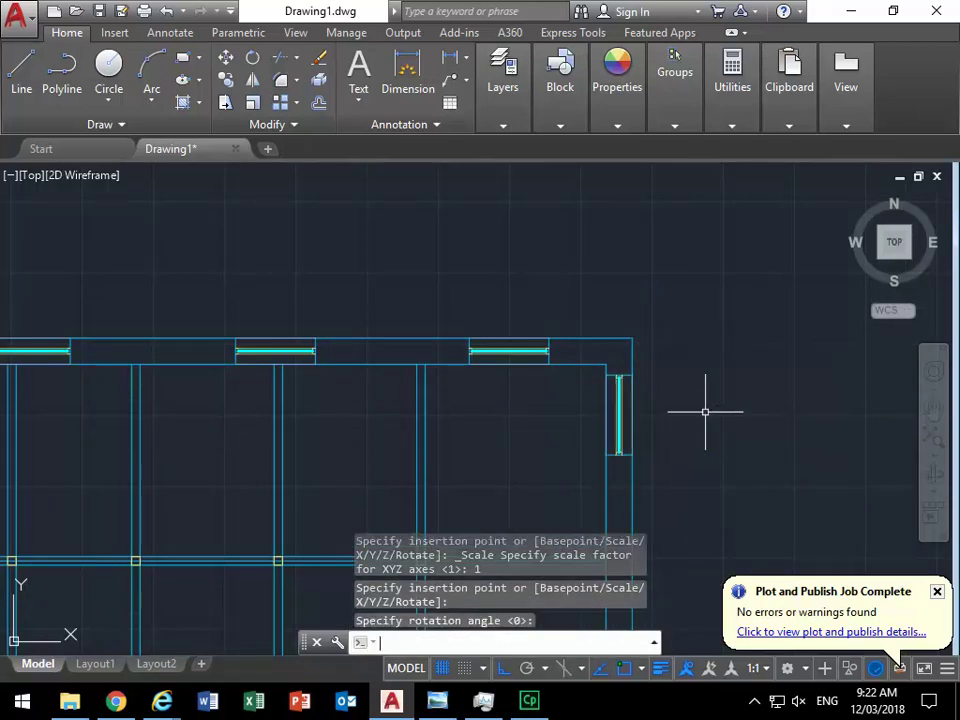
- Insert WINDOW-EXIST at scale 1 and rotation 0 into the right outer wall's lower opening, at its lower-left corner
scroll(600, 279, "down", 2)
right_click(585, 435)
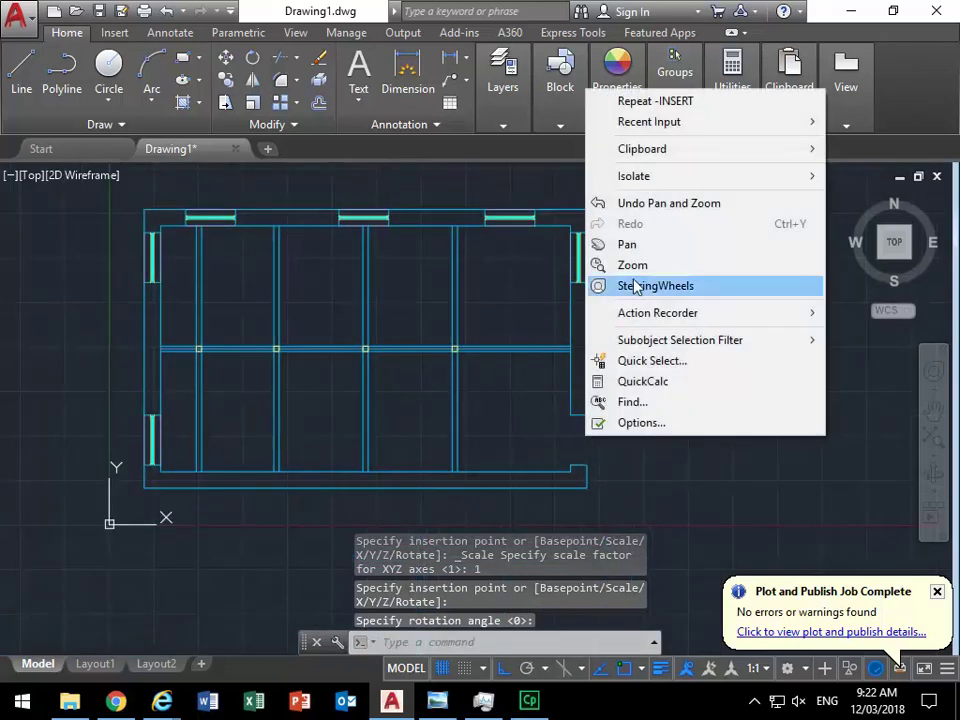
left_click(655, 101)
scroll(574, 452, "up", 3)
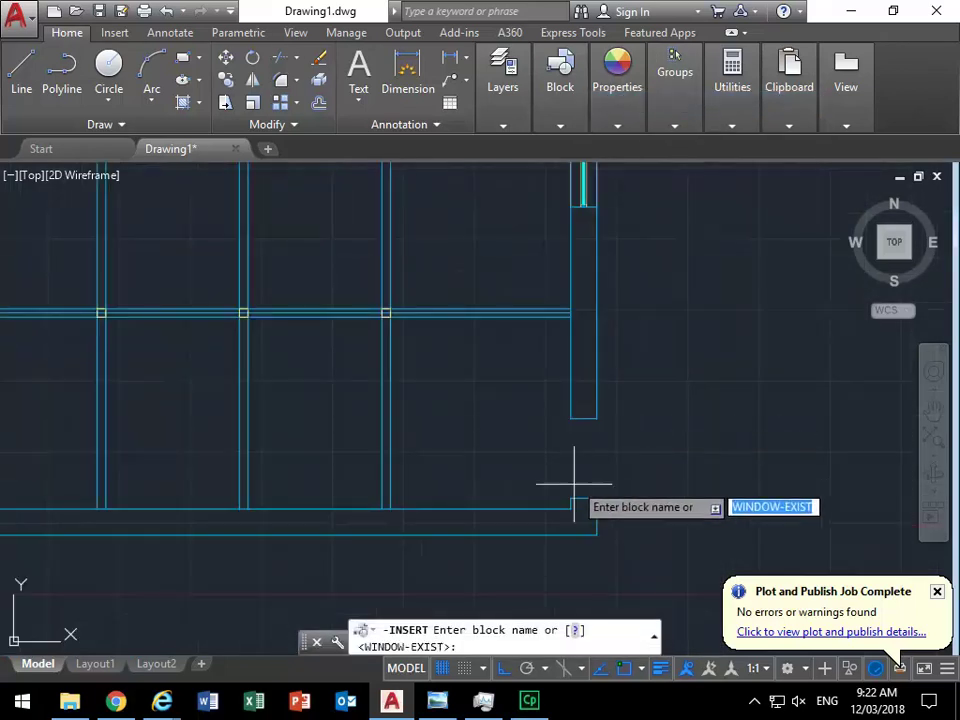
key("Return")
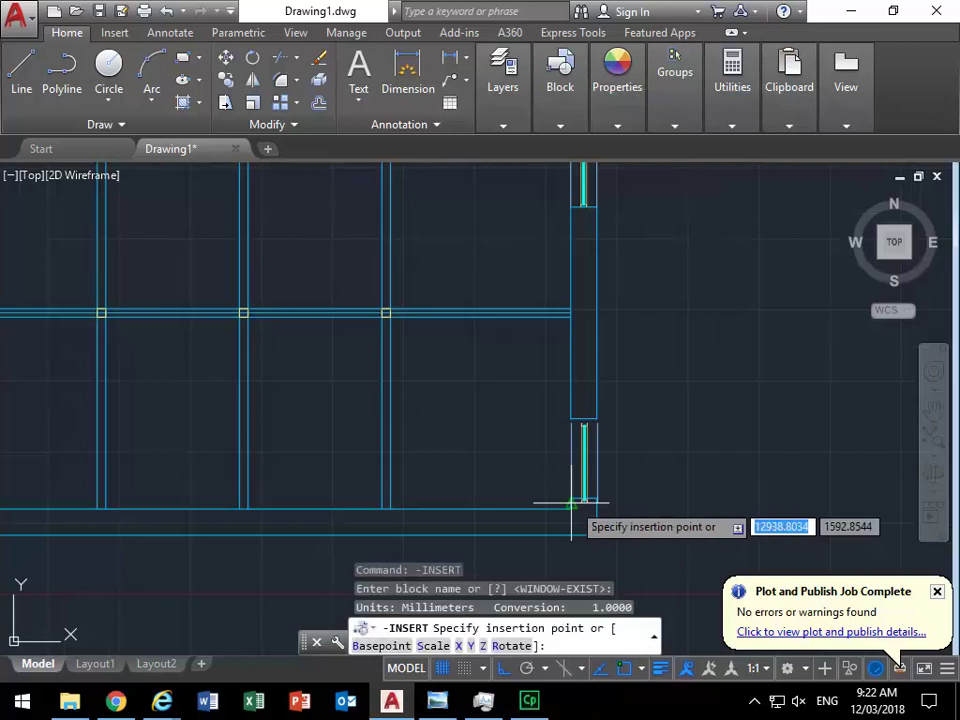
left_click(578, 495)
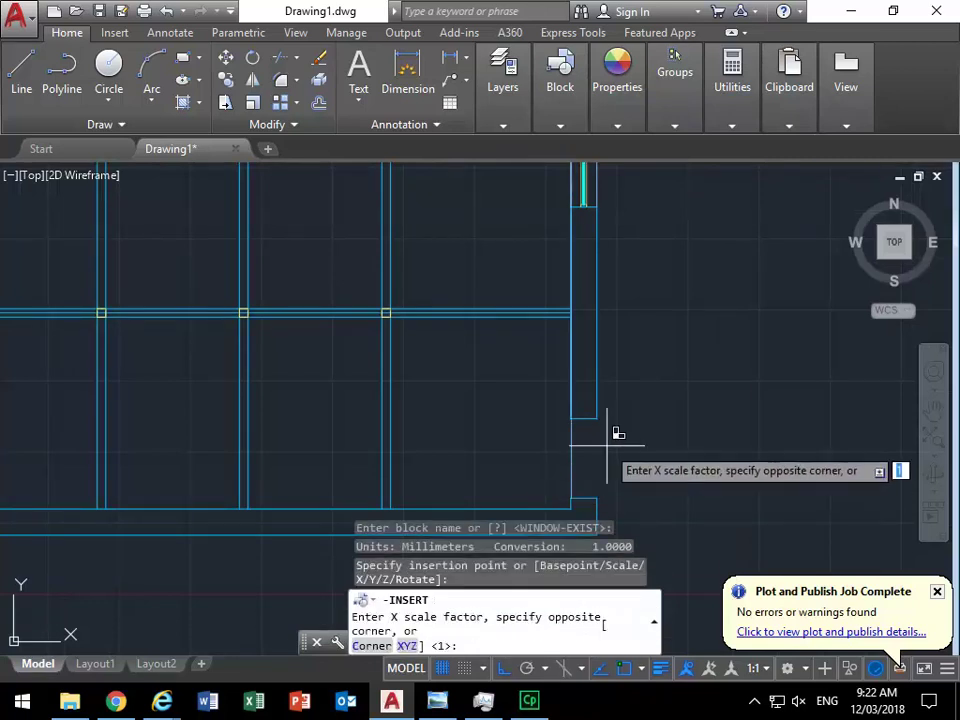
key("Return")
key("Return")
left_click(612, 440)
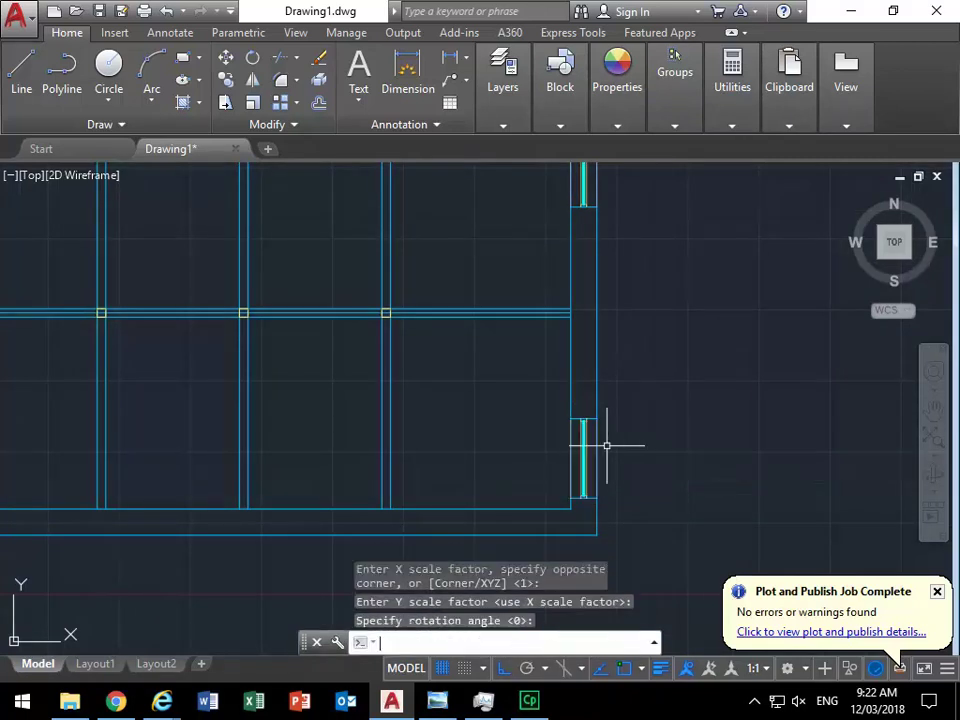
- Examine the window in the left outer wall's lower opening up close, as well as the overall plan
middle_click_drag(362, 409, 614, 401)
scroll(83, 465, "up", 4)
middle_click_drag(150, 453, 111, 431)
scroll(111, 431, "up", 2)
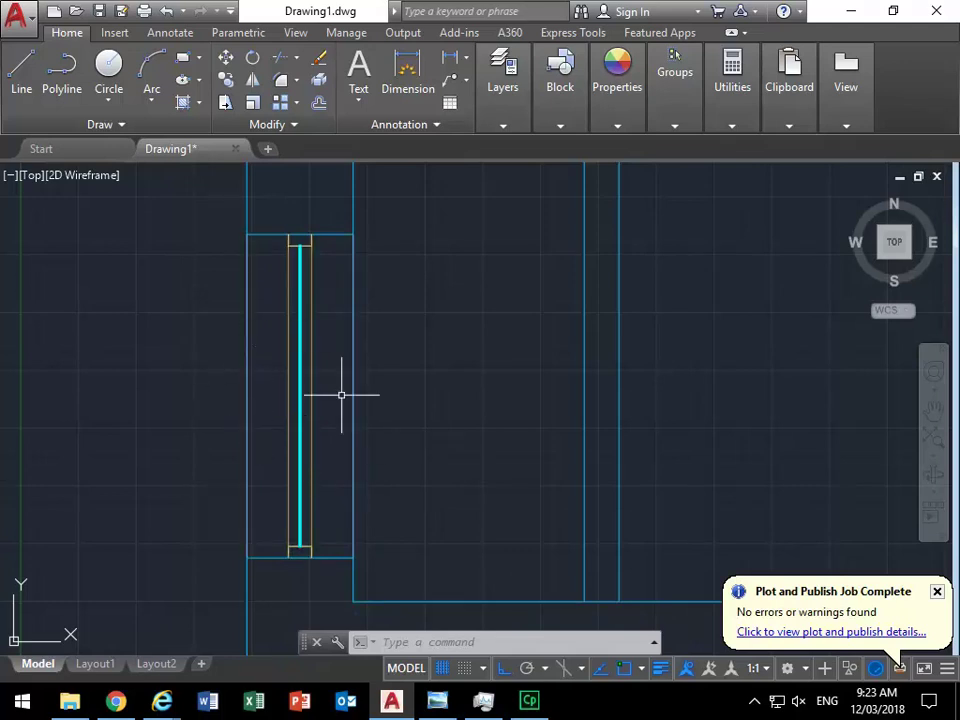
scroll(422, 356, "down", 6)
scroll(422, 356, "up", 2)
middle_click_drag(422, 356, 242, 476)
scroll(478, 368, "down", 1)
middle_click_drag(478, 368, 255, 476)
scroll(255, 476, "down", 2)
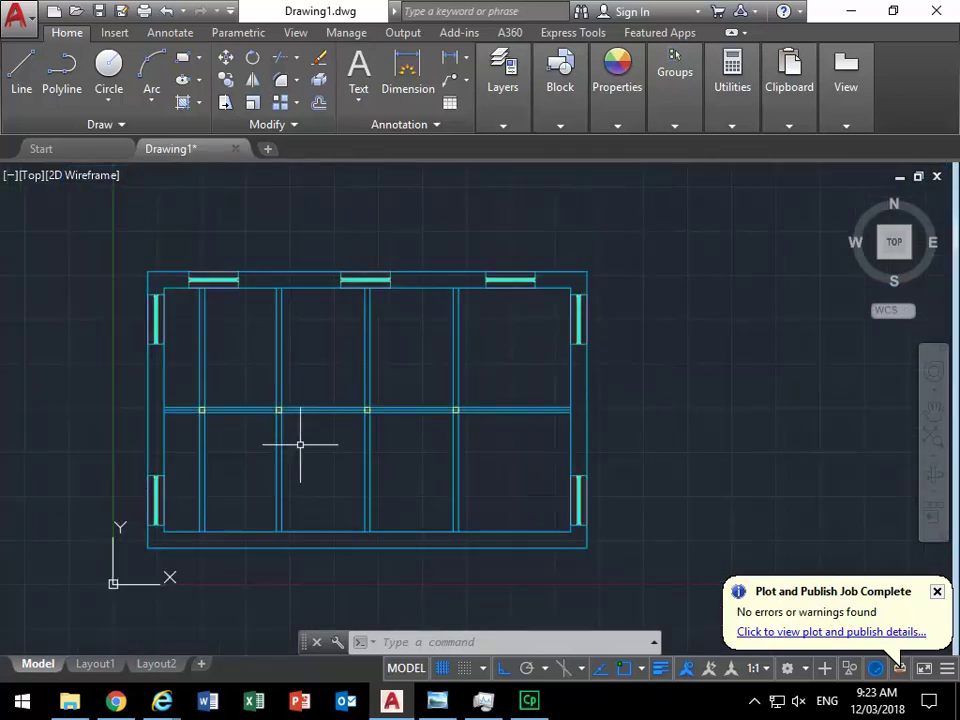
- Delete all vertical and horizontal post grid lines inside the outer walls, keeping the four posts
left_click(490, 335)
left_click(192, 353)
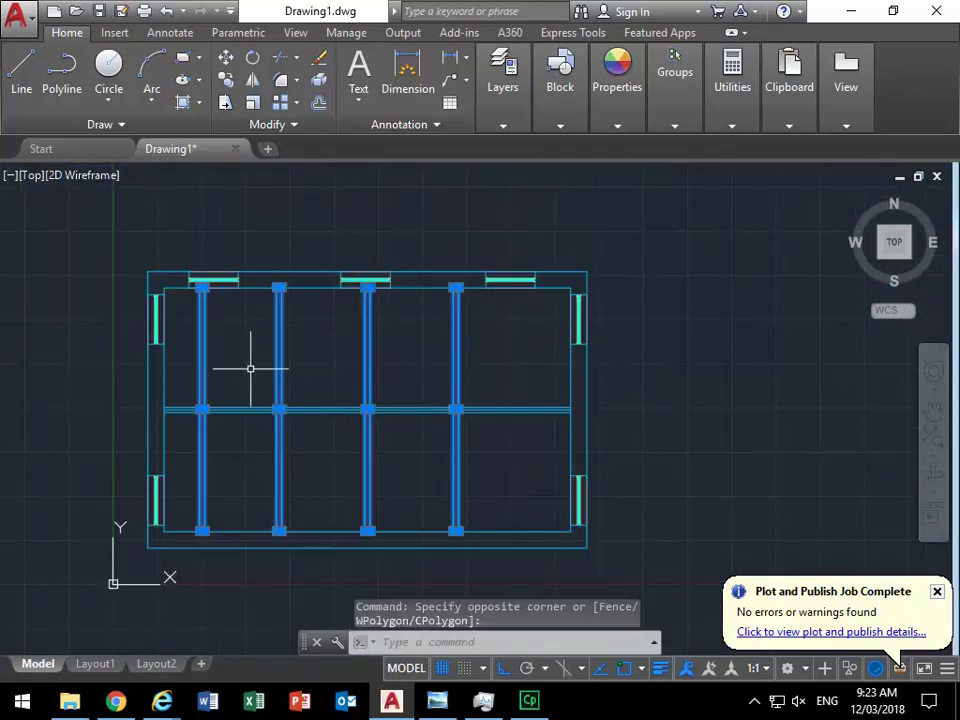
key("Delete")
left_click(523, 381)
left_click(500, 455)
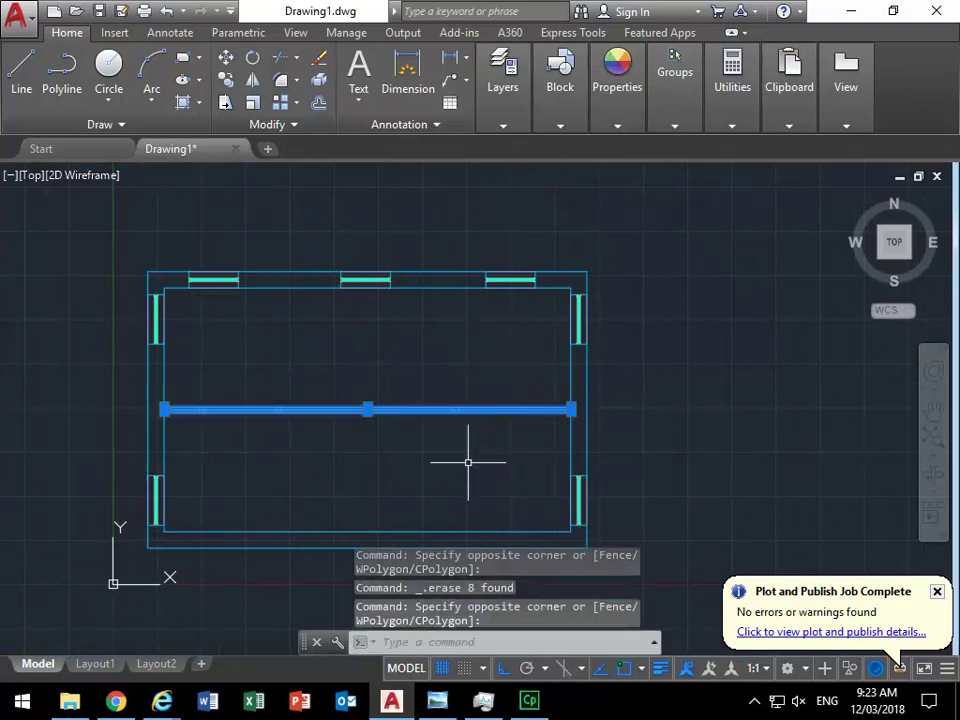
key("Delete")
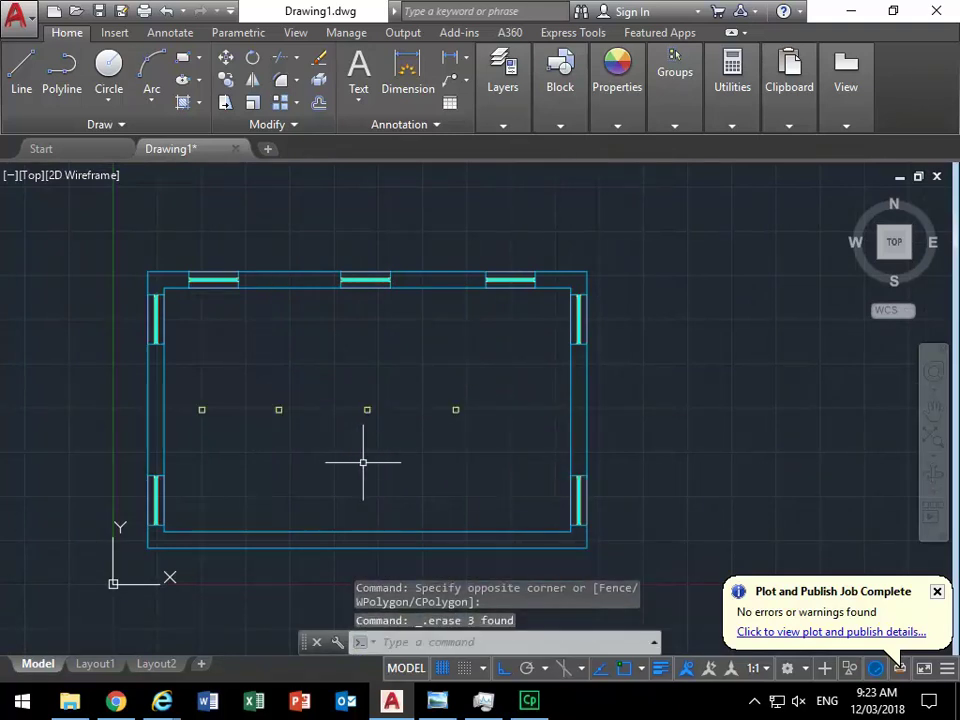
- Offset the right wall's upper opening's bottom edge downward and the lower opening's top edge upward by 510
middle_click_drag(640, 427, 542, 411)
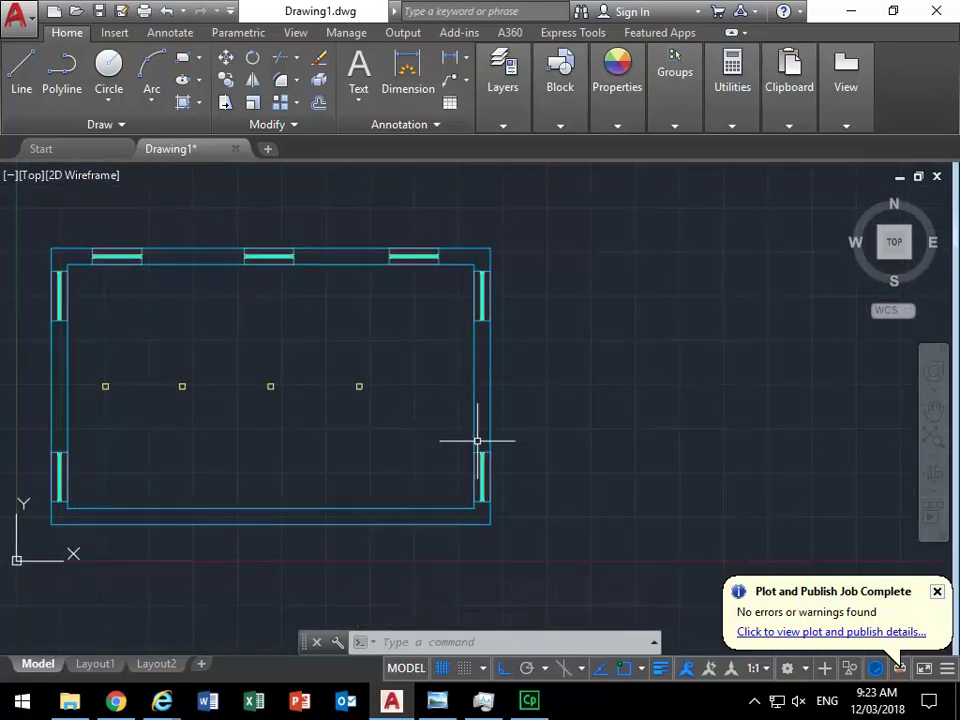
scroll(477, 440, "up", 3)
scroll(424, 471, "down", 1)
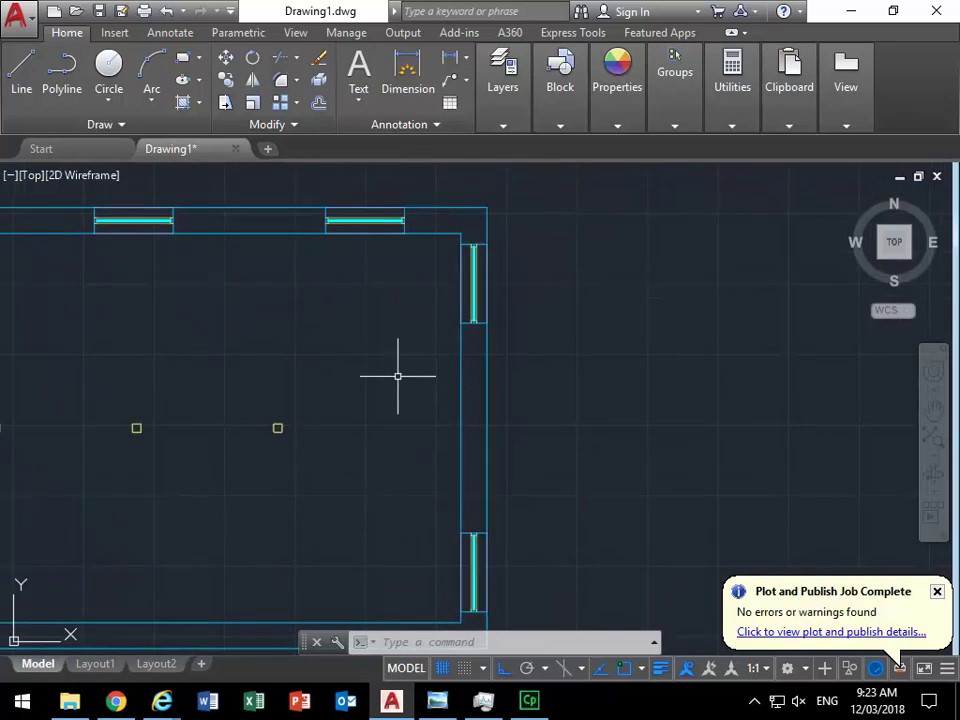
left_click(506, 80)
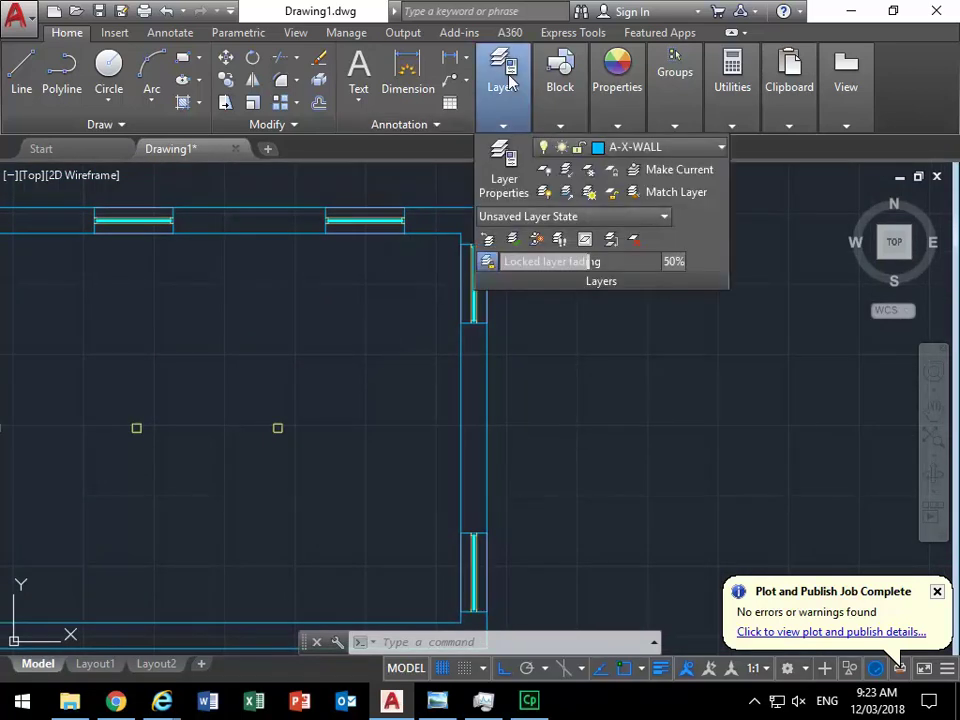
left_click(318, 102)
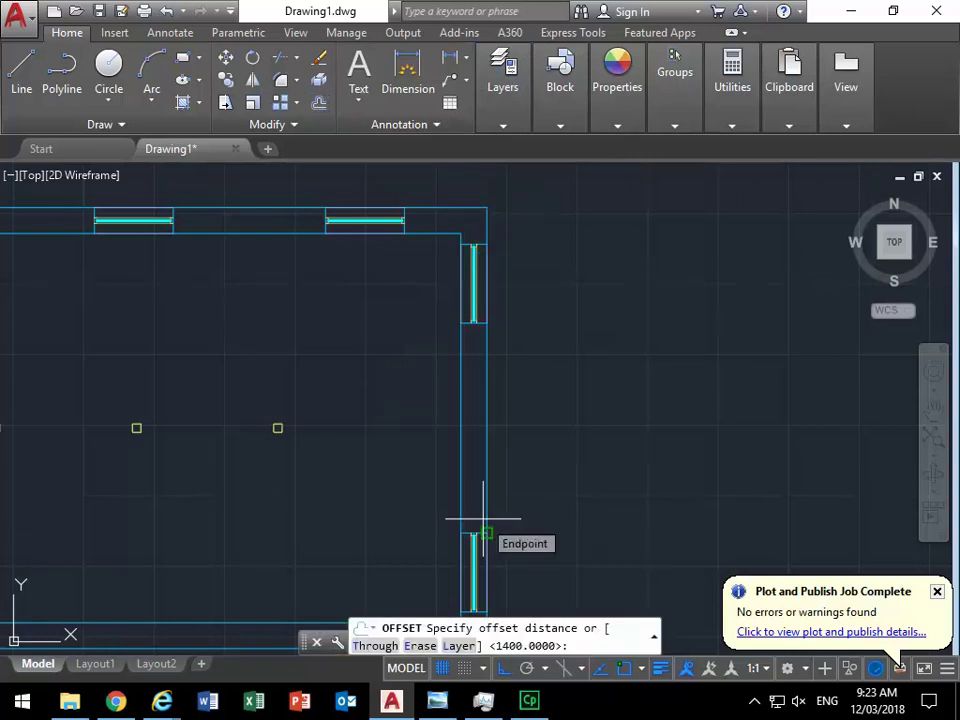
type("510")
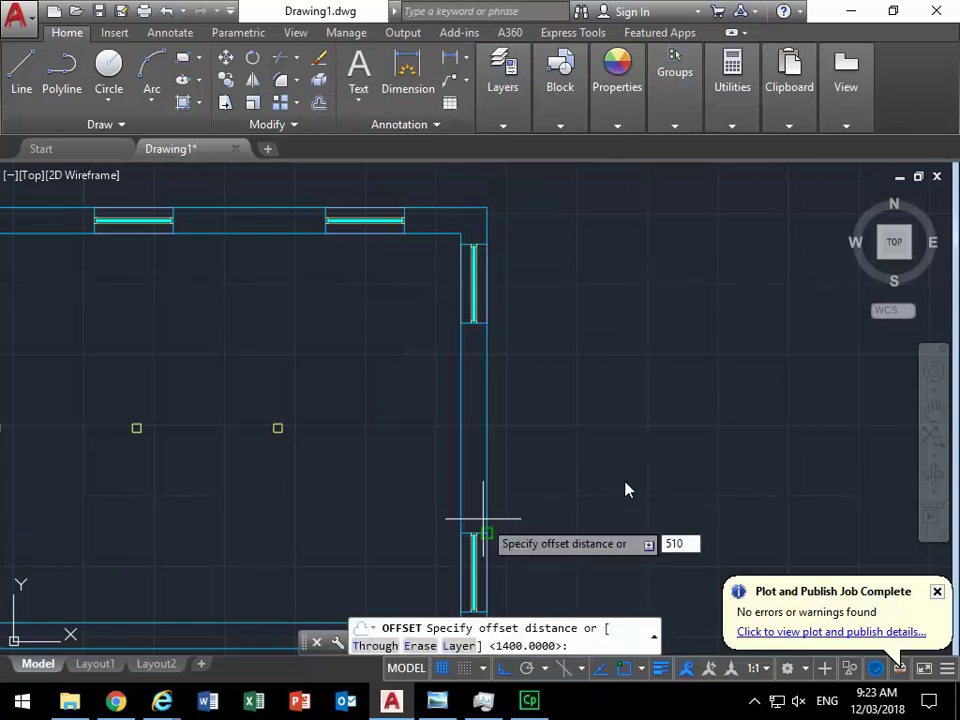
key("Return")
left_click(470, 322)
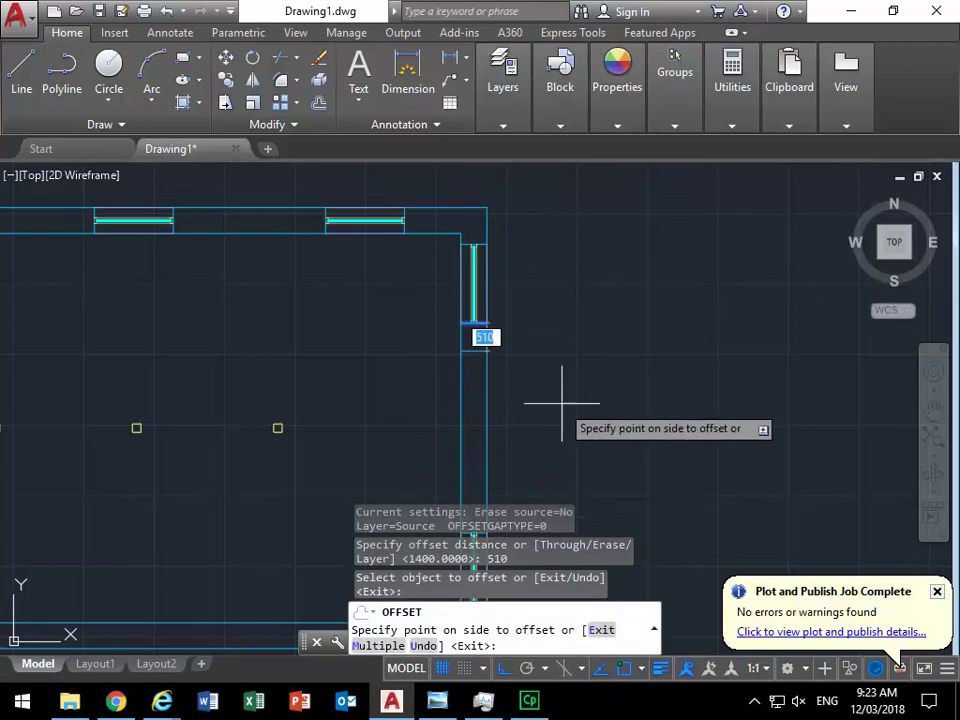
left_click(535, 402)
scroll(425, 443, "up", 2)
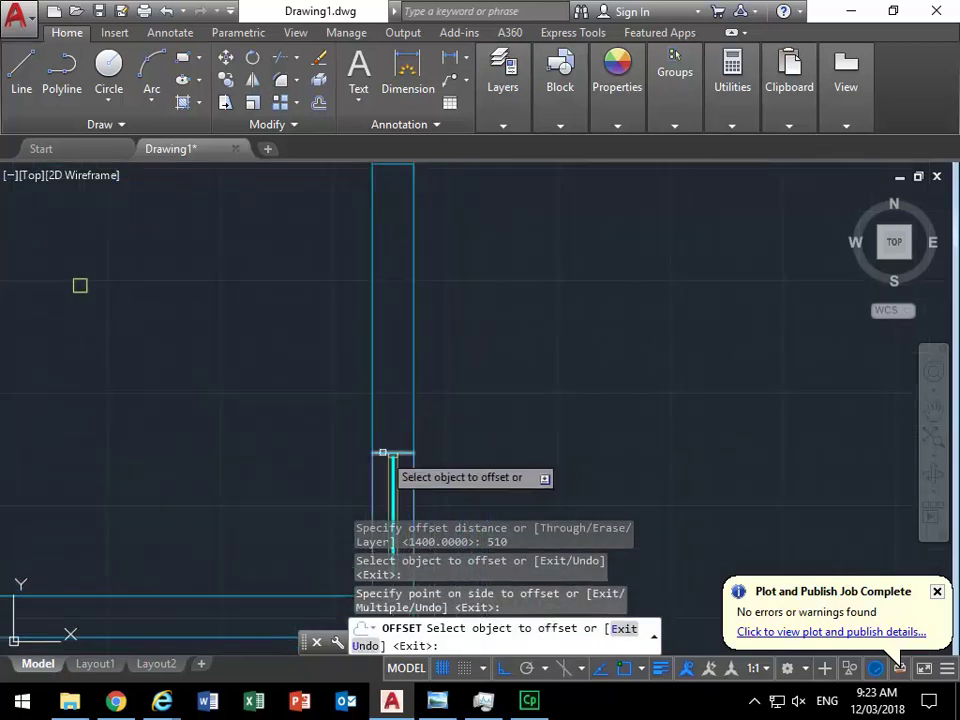
left_click(384, 451)
left_click(355, 322)
key("Return")
- Trim both right outer wall lines between the two offset edges to form a wide opening in the wall
scroll(297, 308, "down", 2)
mouse_move(300, 312)
middle_mouse_down()
mouse_move(415, 359)
mouse_move(512, 378)
mouse_move(574, 364)
mouse_move(569, 353)
middle_mouse_up()
type("tr")
key("Return")
key("Return")
left_click(551, 313)
left_click(409, 336)
key("Return")
scroll(511, 377, "down", 2)
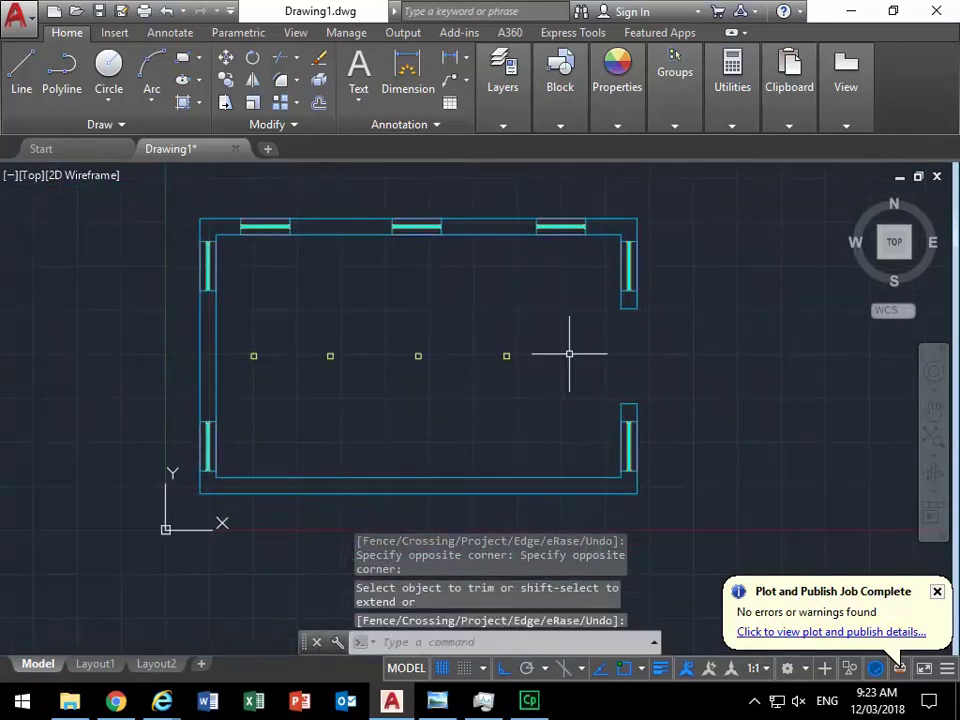
middle_click_drag(521, 317, 521, 339)
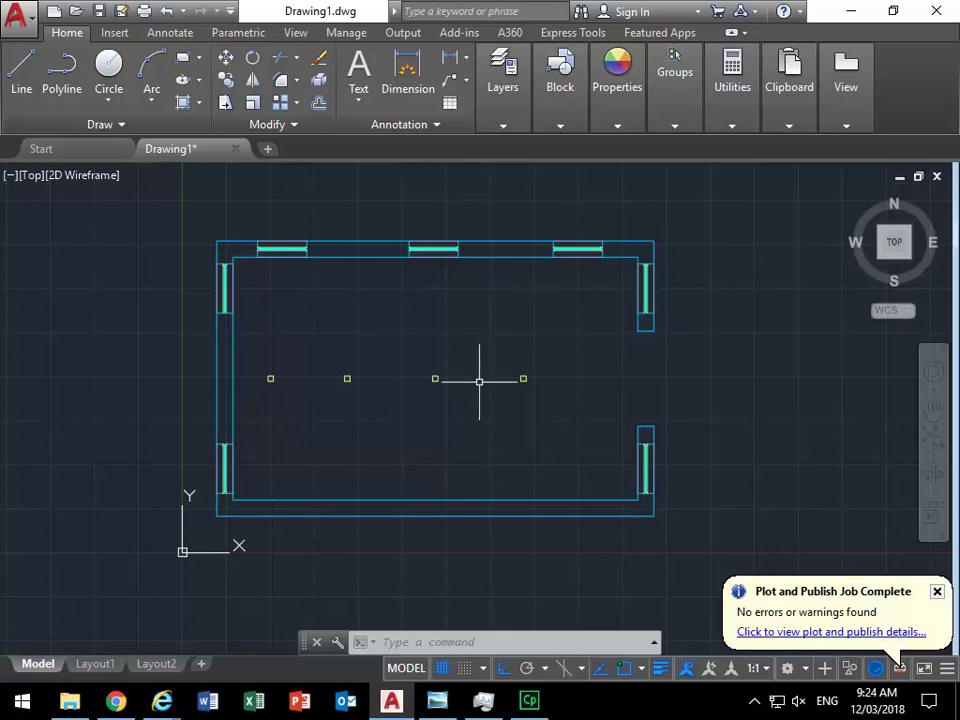
mouse_move(453, 344)
middle_mouse_down()
mouse_move(422, 373)
mouse_move(409, 371)
middle_mouse_up()
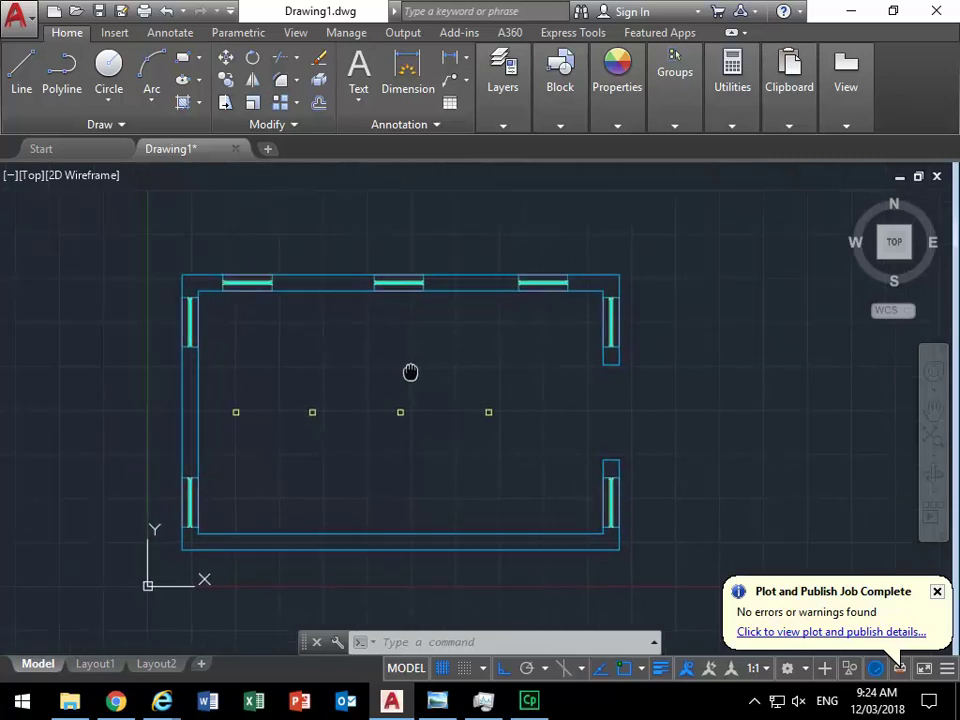